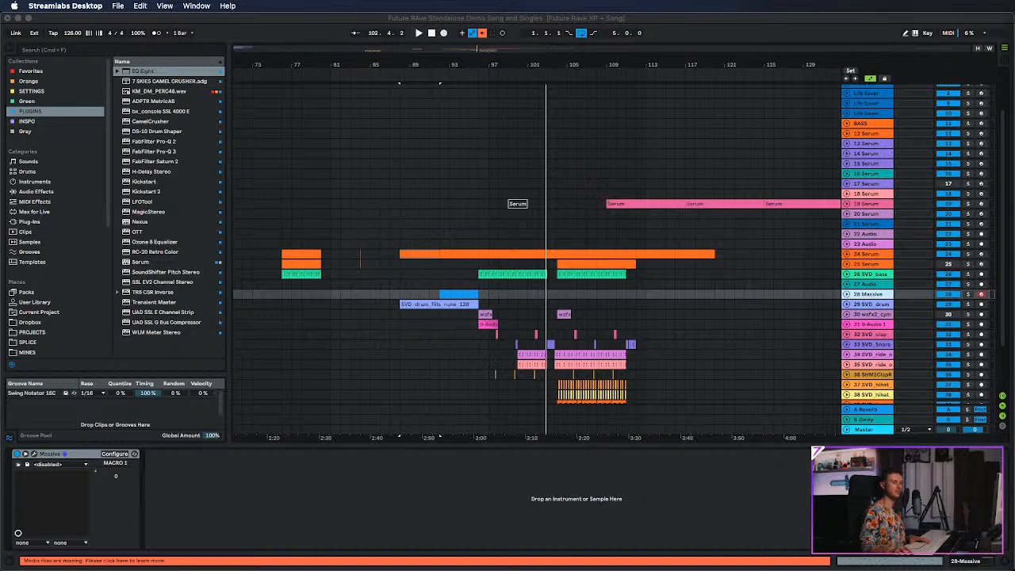
Select the 4 Serum clip at the start of the arrangement and extend the loop to cover its first eight bars.
{"action": "scroll", "coordinate": [361, 259], "scroll_direction": "up", "scroll_amount": 3}
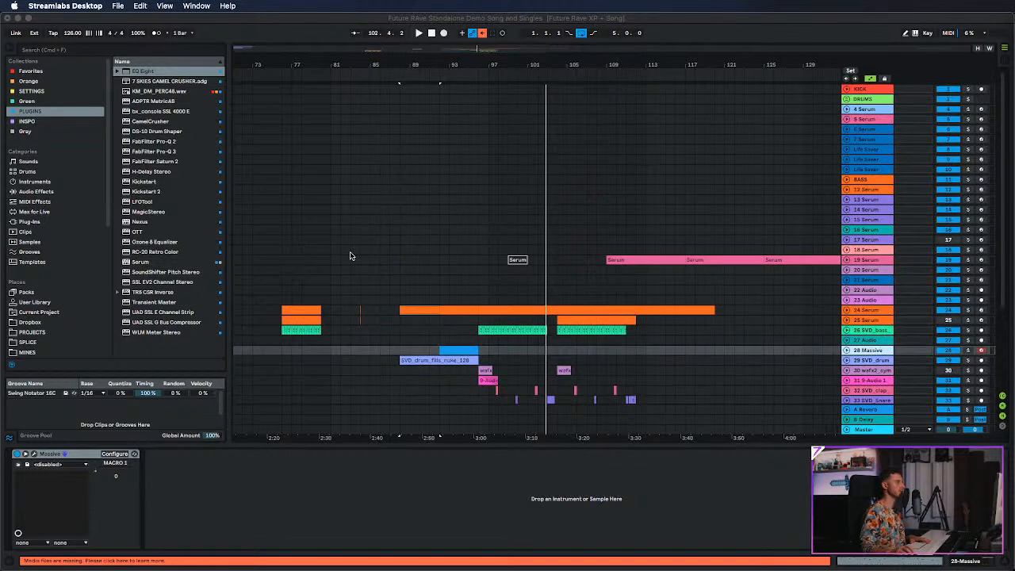
{"action": "left_click", "coordinate": [350, 65]}
{"action": "left_click_drag", "start_coordinate": [419, 68], "coordinate": [681, 67]}
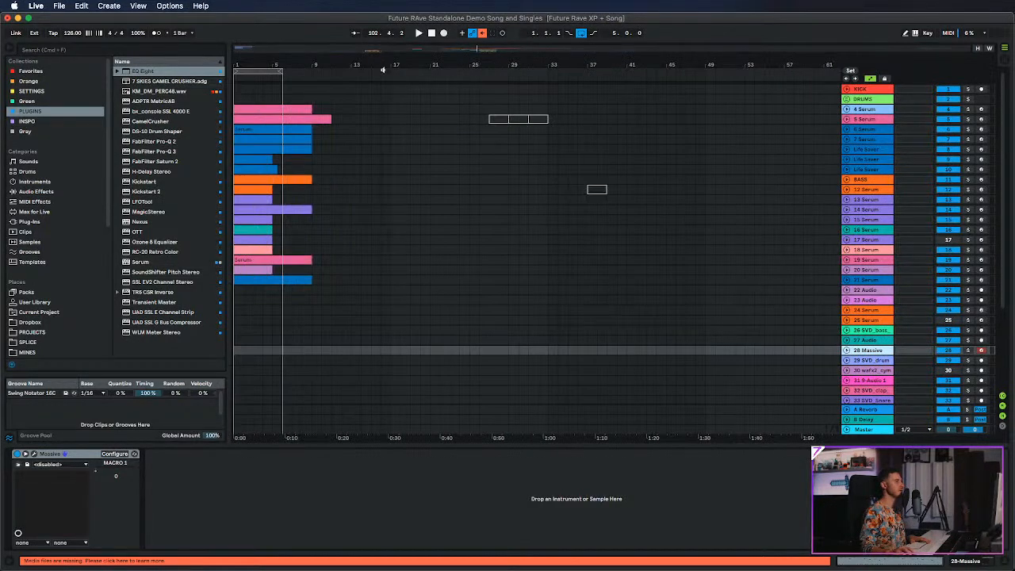
{"action": "left_click_drag", "start_coordinate": [382, 71], "coordinate": [381, 103]}
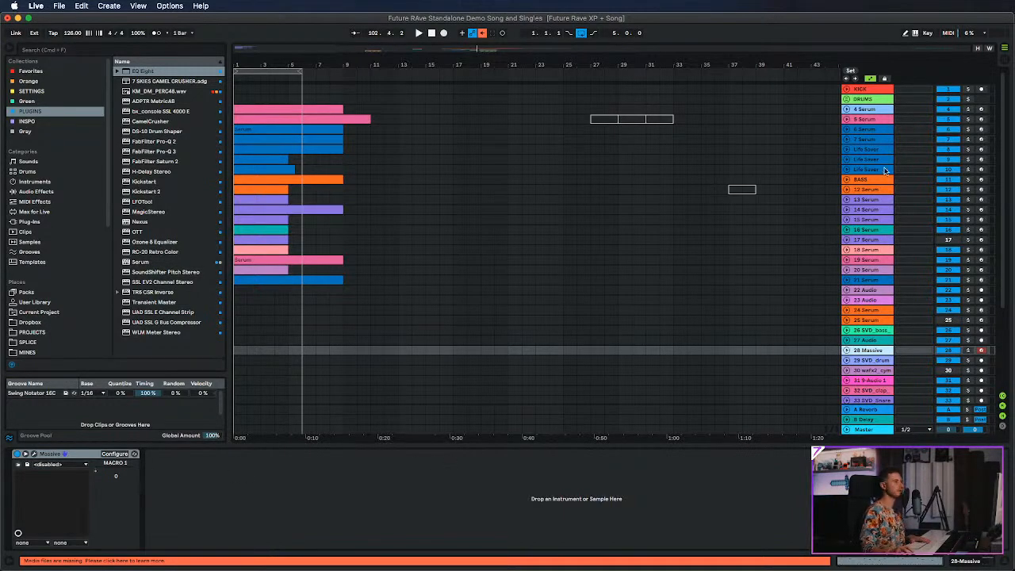
{"action": "left_click", "coordinate": [873, 129]}
{"action": "left_click", "coordinate": [864, 110]}
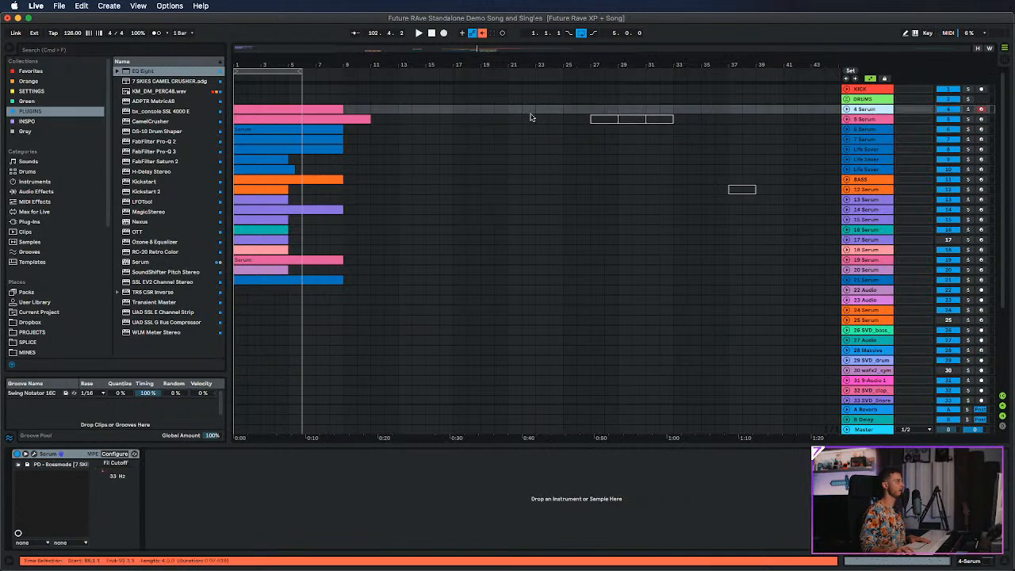
{"action": "left_click", "coordinate": [280, 108]}
{"action": "left_click_drag", "start_coordinate": [299, 76], "coordinate": [343, 79]}
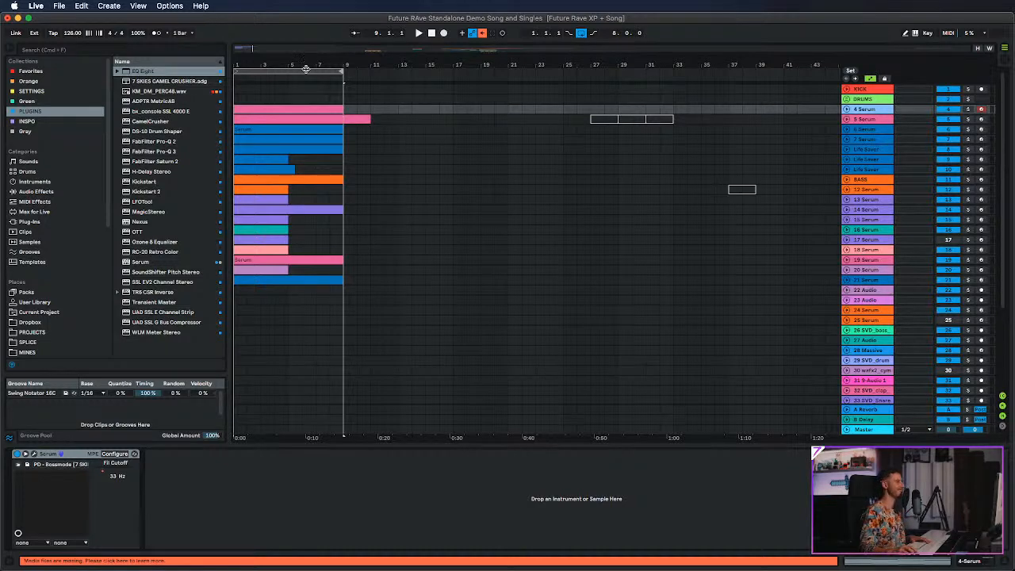
Set the project tempo to 130 BPM.
{"action": "left_click_drag", "start_coordinate": [299, 65], "coordinate": [300, 103]}
{"action": "left_click", "coordinate": [69, 34]}
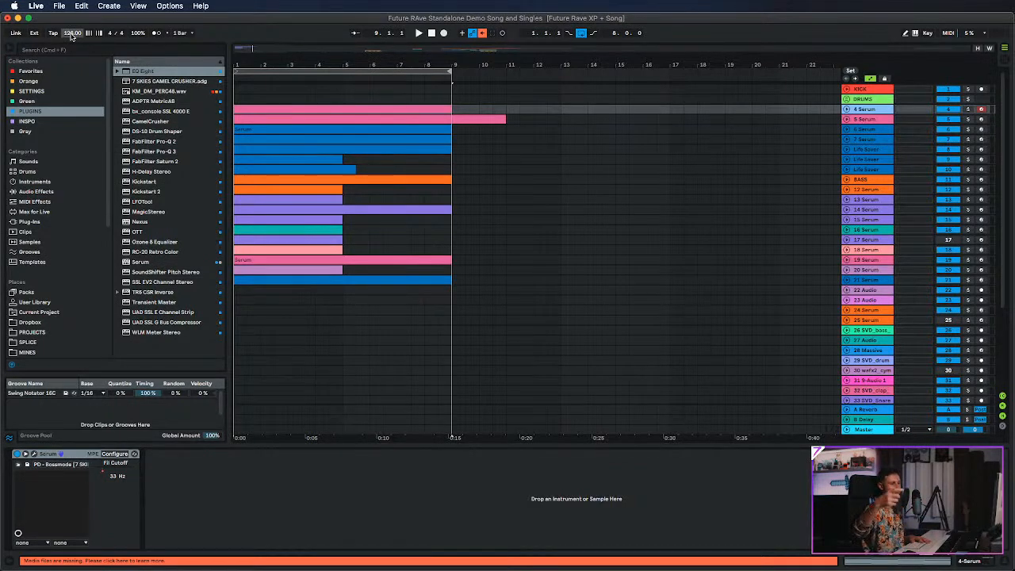
{"action": "left_click_drag", "start_coordinate": [70, 33], "coordinate": [69, 23]}
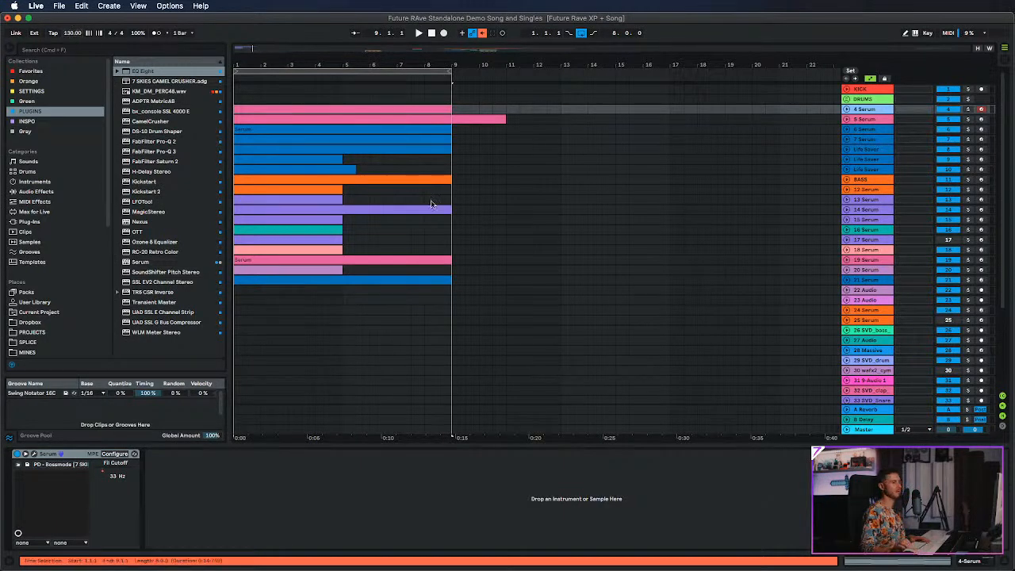
Inspect the Fil Cutoff automation on the 4 Serum track, leaving the track folded.
{"action": "left_click", "coordinate": [865, 99]}
{"action": "left_click", "coordinate": [865, 110]}
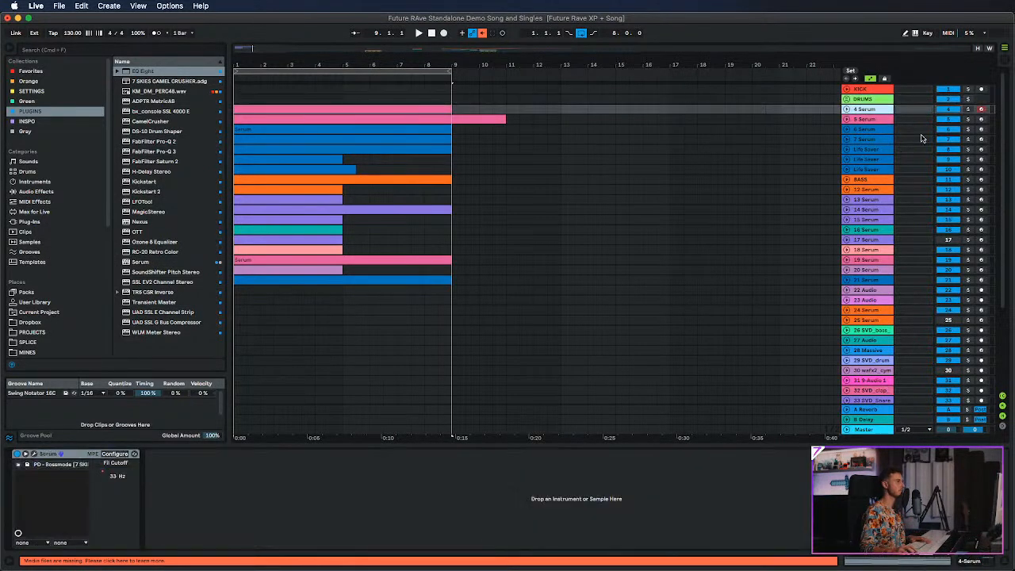
{"action": "left_click", "coordinate": [847, 110]}
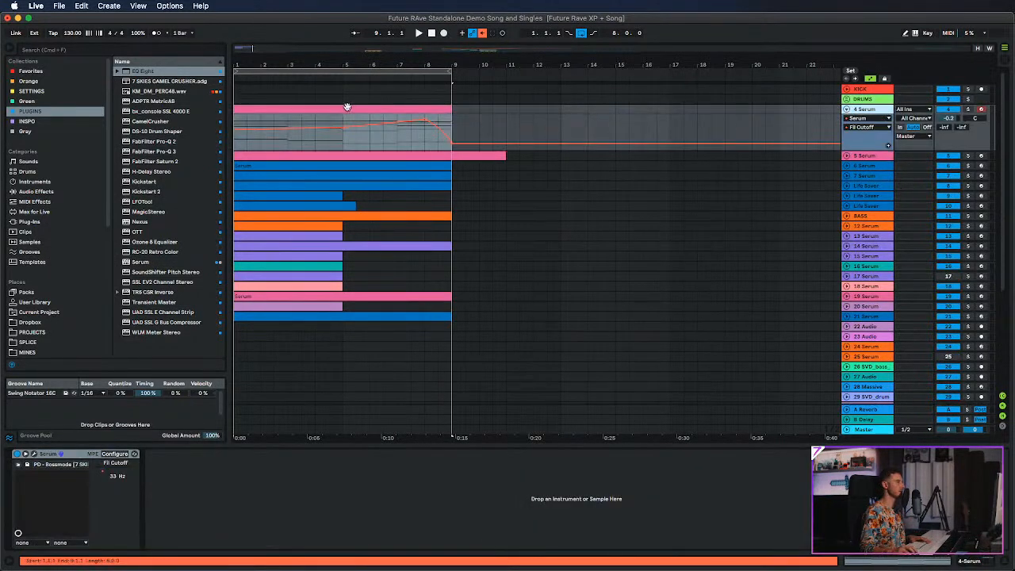
{"action": "left_click", "coordinate": [847, 110]}
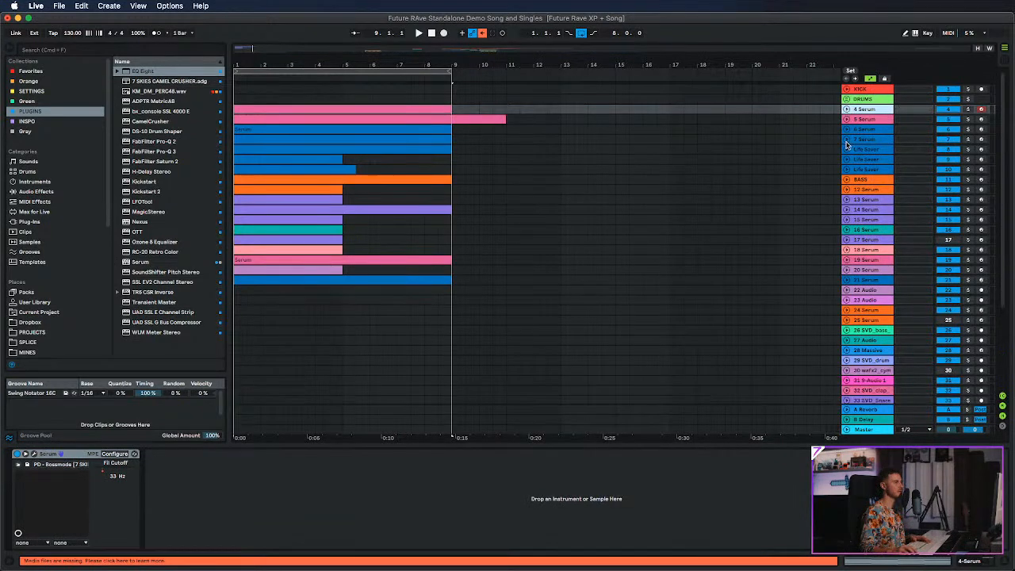
Unfold all tracks, hide the automation lanes and select the first Life Saver track.
{"action": "left_click", "coordinate": [847, 149], "text": "alt"}
{"action": "key", "text": "a"}
{"action": "left_click", "coordinate": [877, 158]}
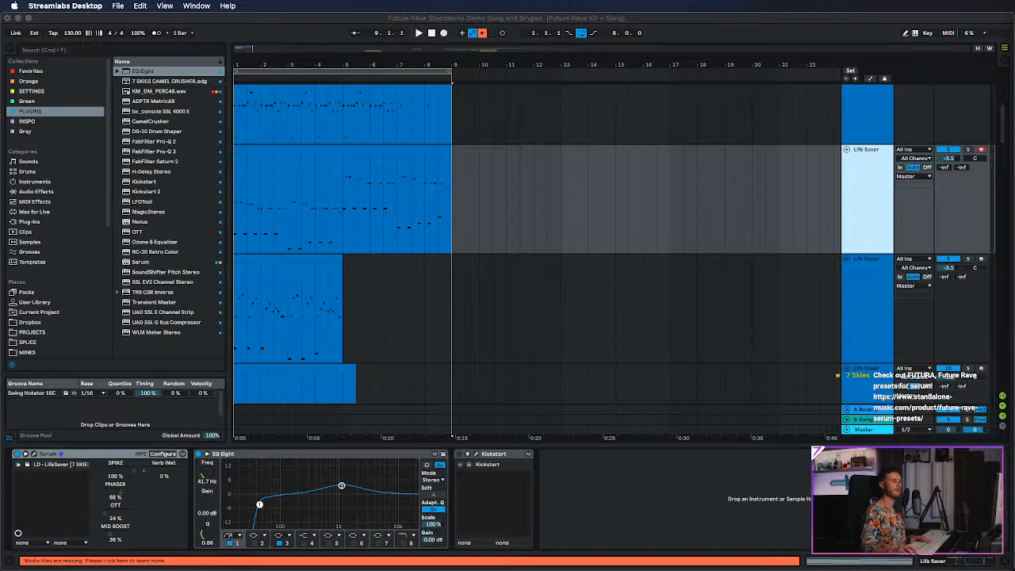
{"action": "left_click", "coordinate": [856, 200]}
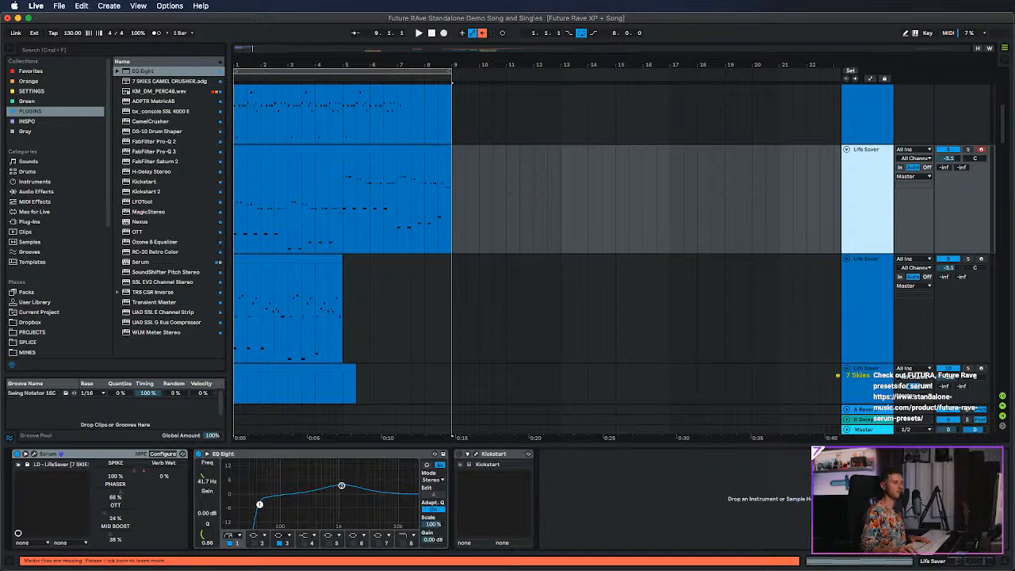
{"action": "key", "text": "super+Tab"}
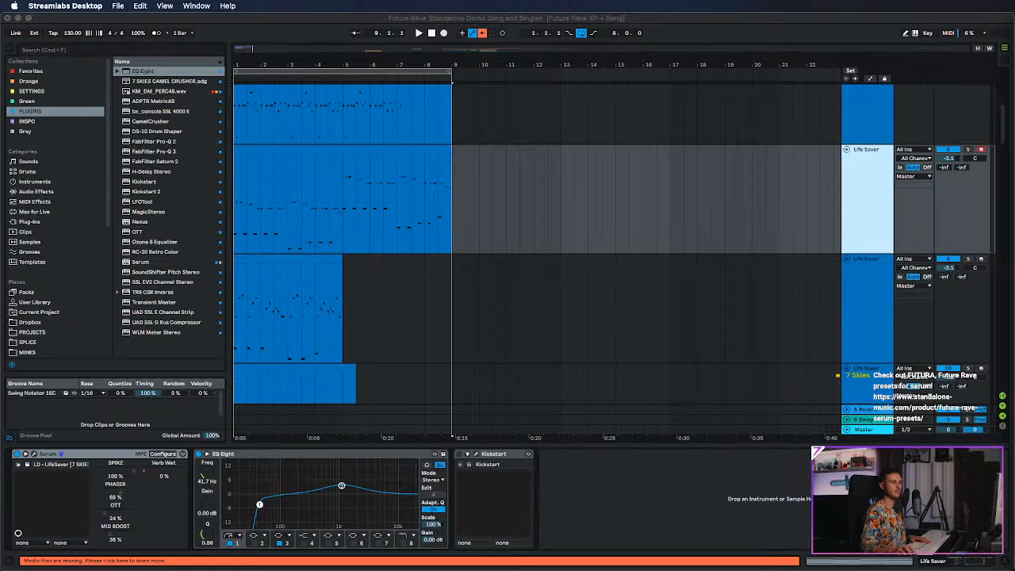
Play the first Life Saver clip from its start with automation arm turned off, and stop playback.
{"action": "left_click", "coordinate": [258, 149]}
{"action": "left_click", "coordinate": [254, 149]}
{"action": "key", "text": "space"}
{"action": "left_click", "coordinate": [482, 33]}
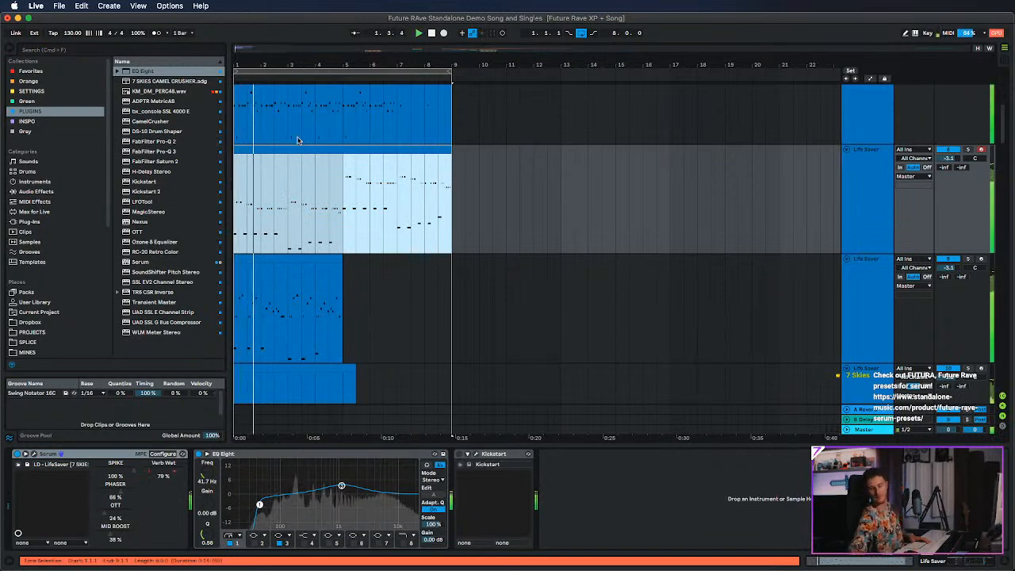
{"action": "key", "text": "space"}
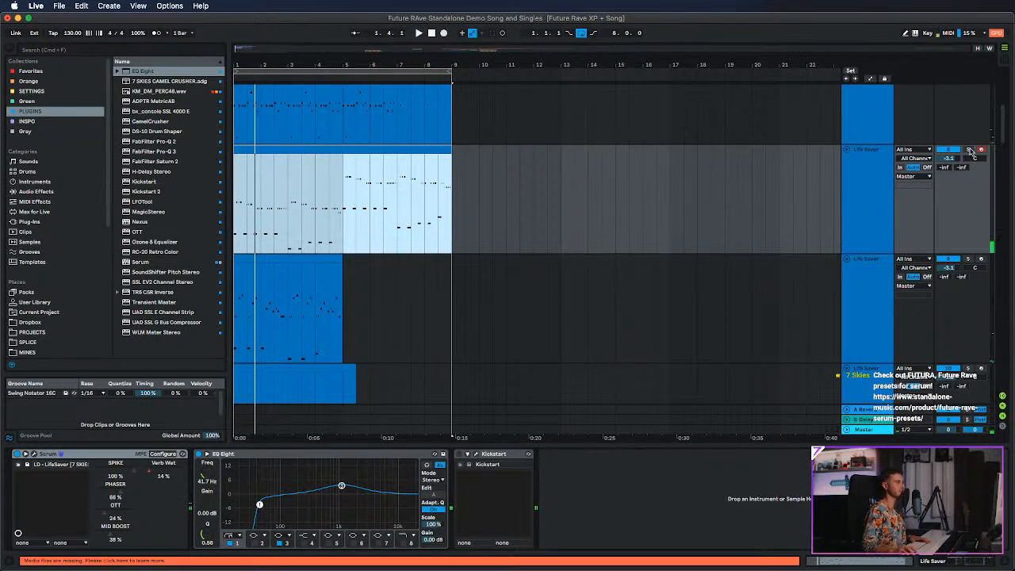
{"action": "key", "text": "super+Tab"}
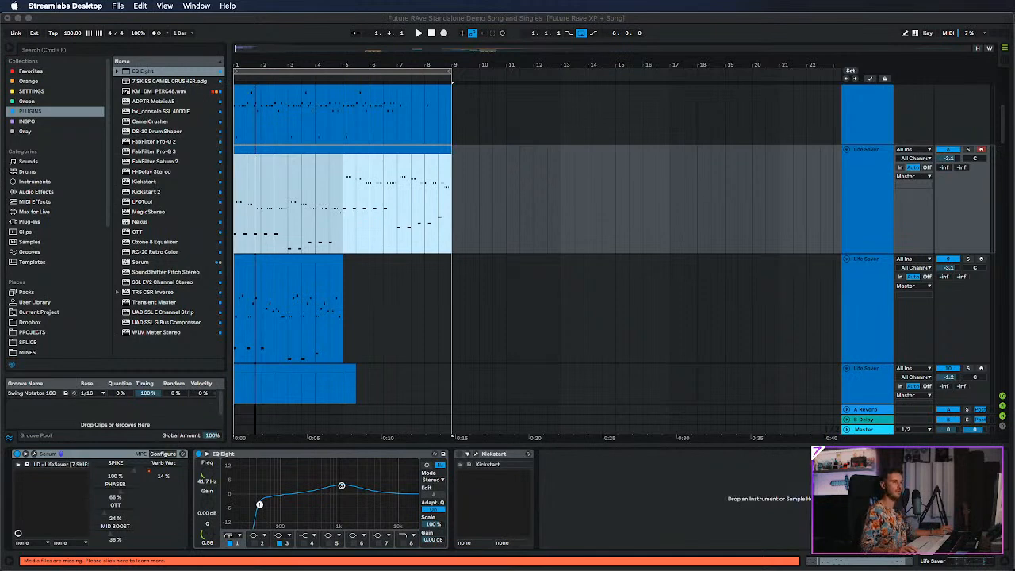
Solo the first Life Saver track and play its clip briefly from the start.
{"action": "left_click", "coordinate": [968, 152]}
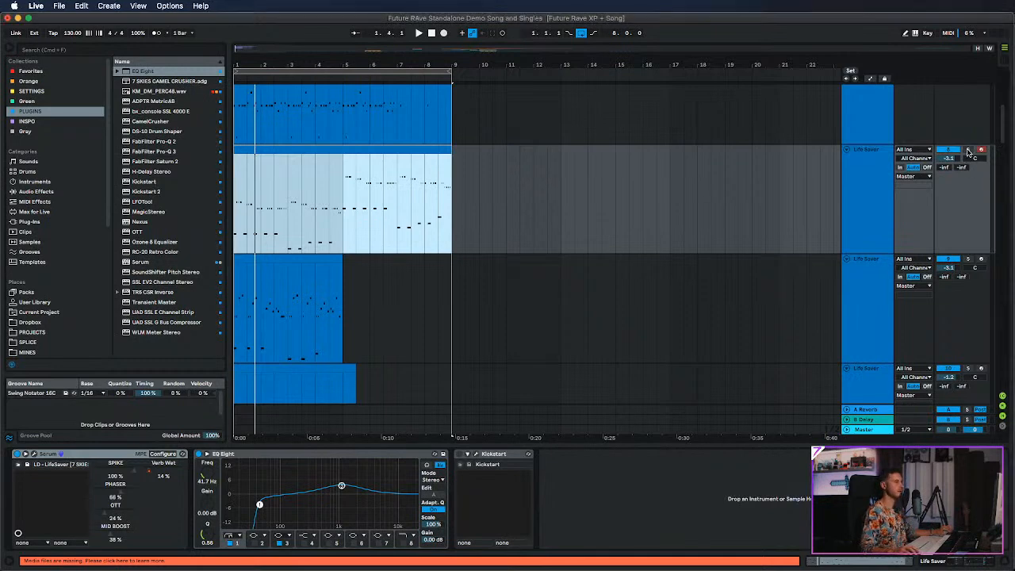
{"action": "left_click", "coordinate": [969, 151]}
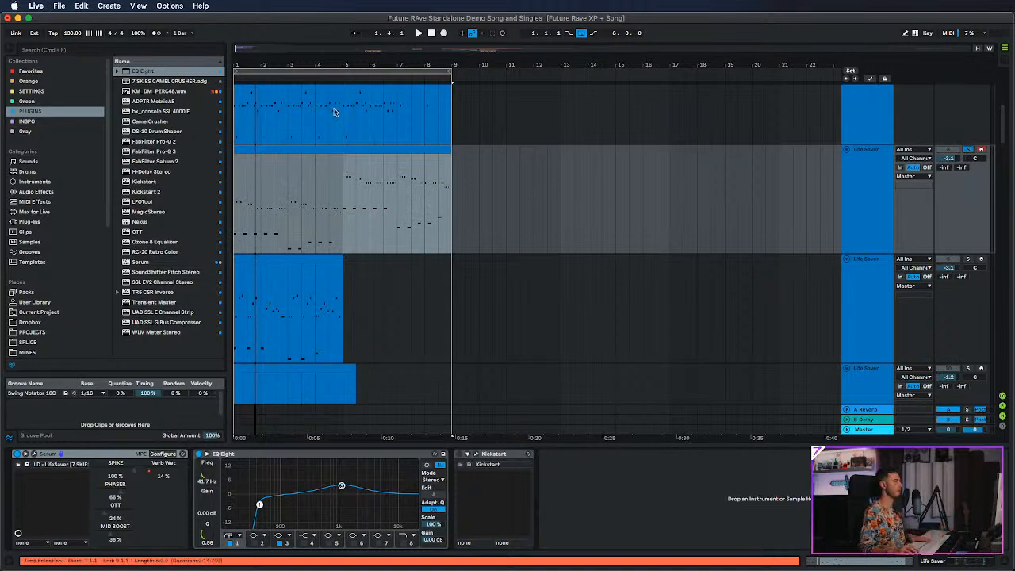
{"action": "left_click", "coordinate": [253, 153]}
{"action": "key", "text": "space"}
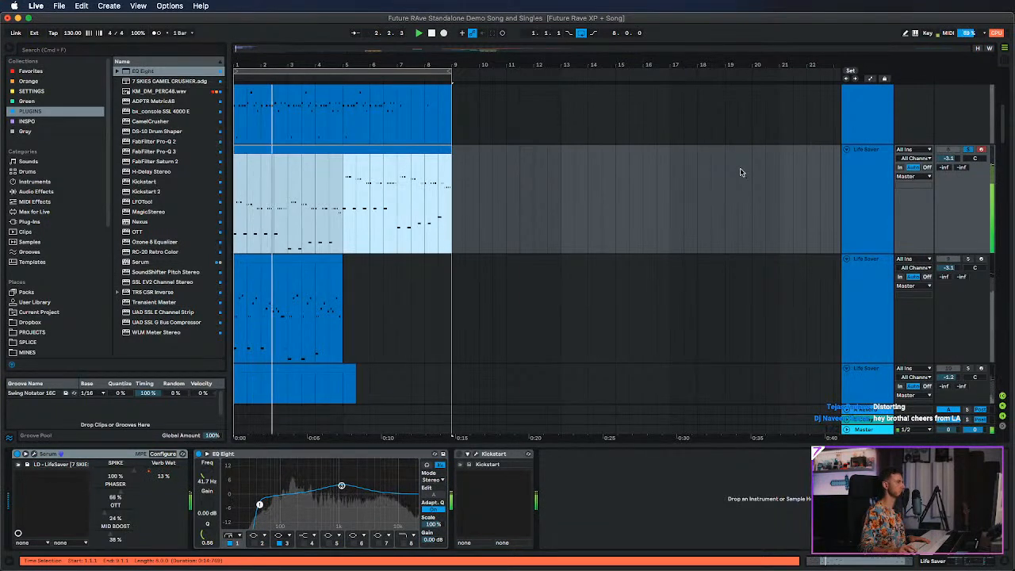
{"action": "key", "text": "space"}
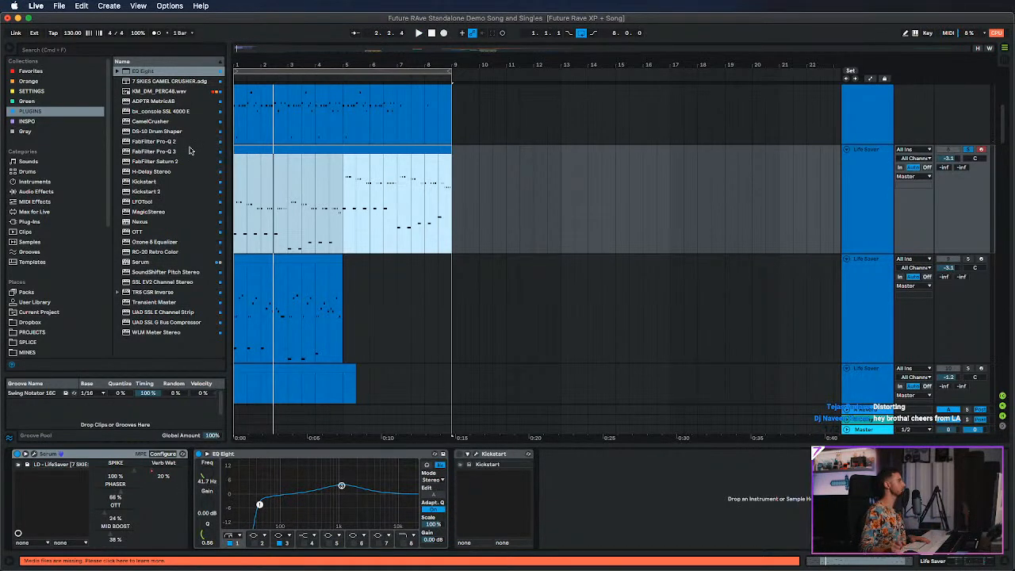
Set the audio buffer size to 2048 samples in the preferences and close them.
{"action": "left_click", "coordinate": [59, 5]}
{"action": "mouse_move", "coordinate": [36, 5]}
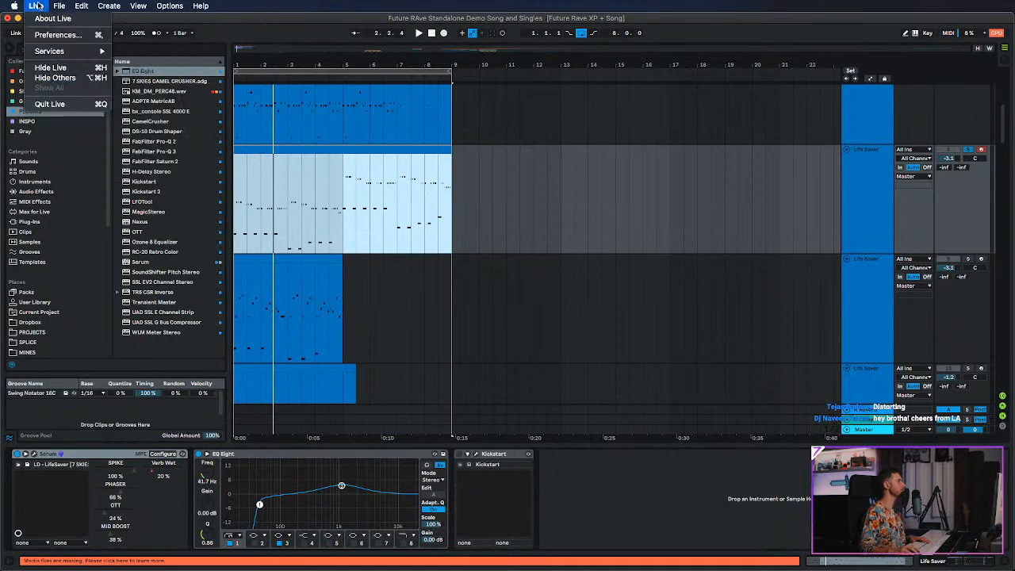
{"action": "left_click", "coordinate": [56, 34]}
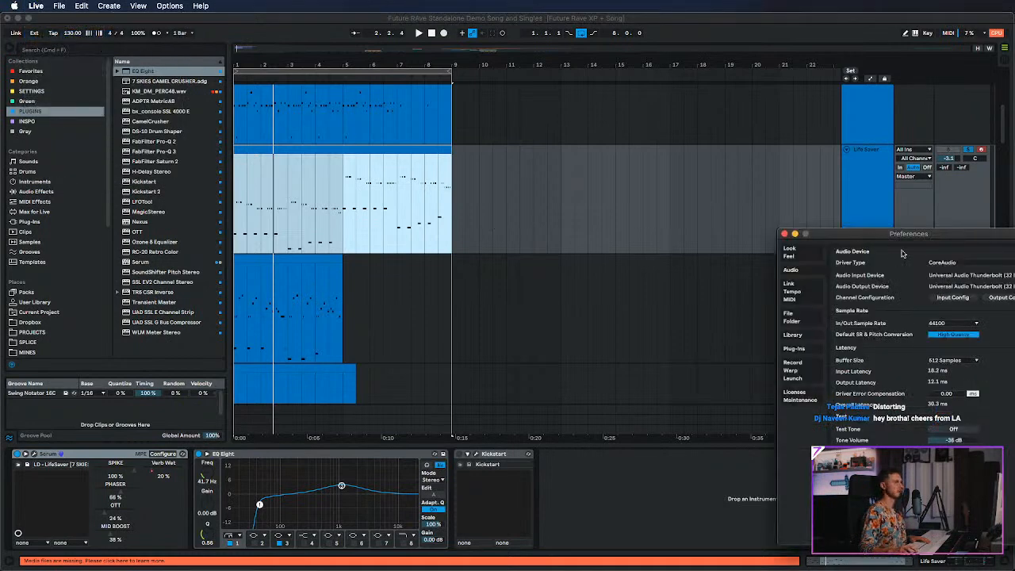
{"action": "left_click", "coordinate": [966, 362]}
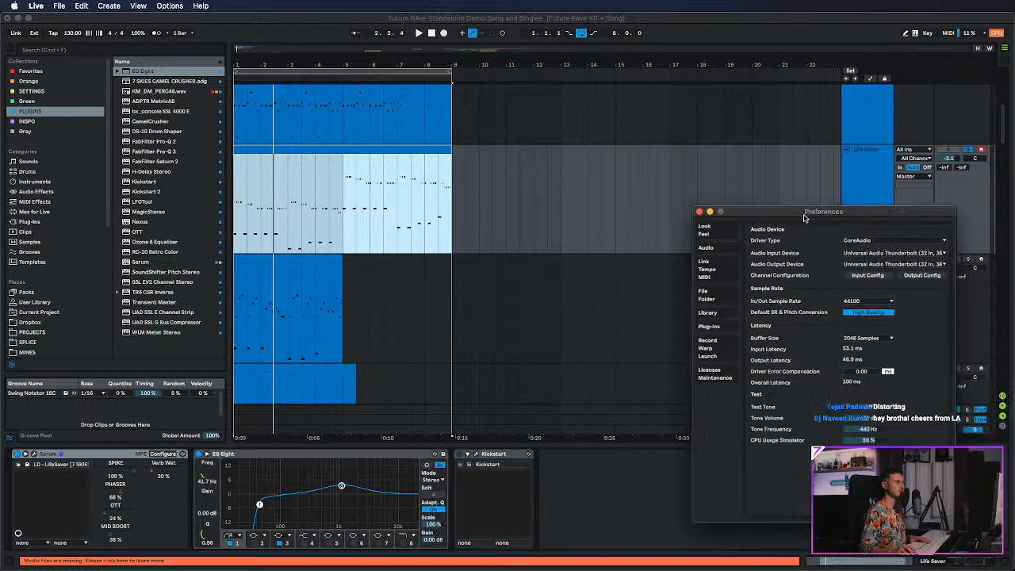
{"action": "left_click_drag", "start_coordinate": [888, 241], "coordinate": [593, 174]}
{"action": "left_click", "coordinate": [489, 168]}
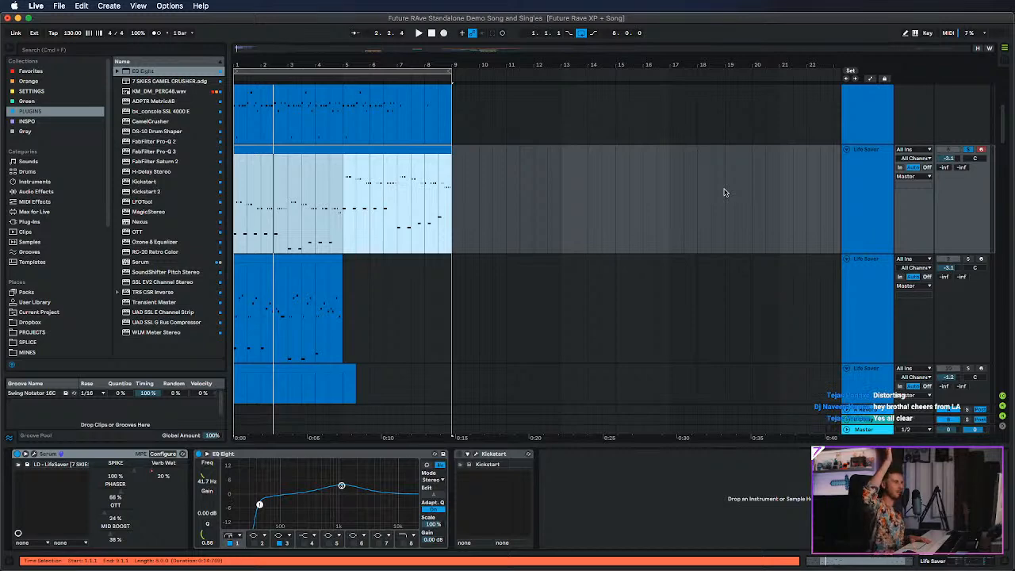
Fold all tracks and move the selection up to the 4 Serum clip.
{"action": "left_click", "coordinate": [847, 150], "text": "alt"}
{"action": "scroll", "coordinate": [313, 181], "scroll_direction": "down", "scroll_amount": 3}
{"action": "scroll", "coordinate": [297, 226], "scroll_direction": "up", "scroll_amount": 3}
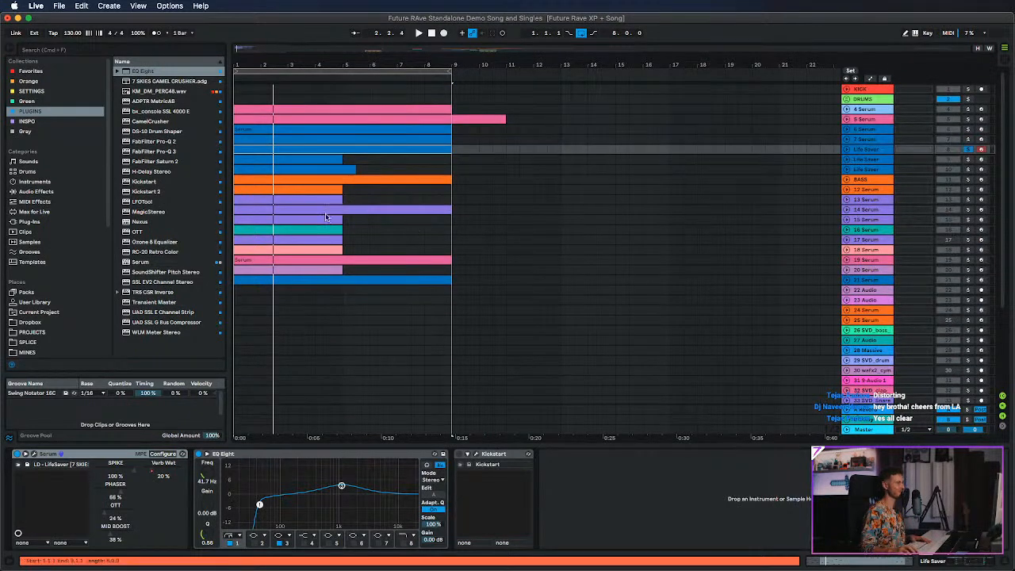
{"action": "key", "text": "Up"}
{"action": "key", "text": "Up"}
{"action": "key", "text": "Up"}
{"action": "key", "text": "Up"}
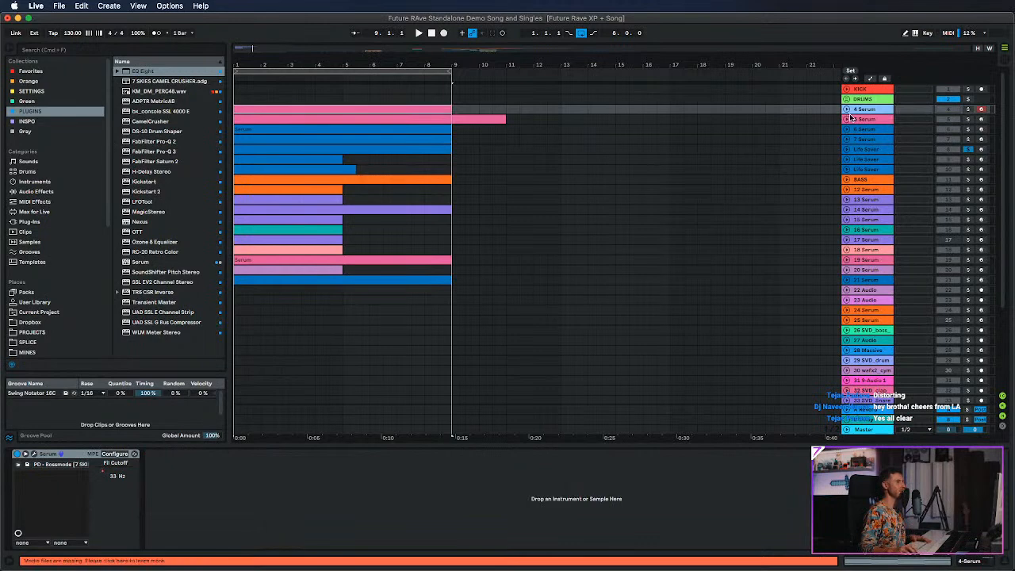
Unfold all tracks and open the Serum plug-in window of the 4 Serum track over the arrangement.
{"action": "left_click", "coordinate": [848, 110], "text": "alt"}
{"action": "scroll", "coordinate": [397, 188], "scroll_direction": "up", "scroll_amount": 3}
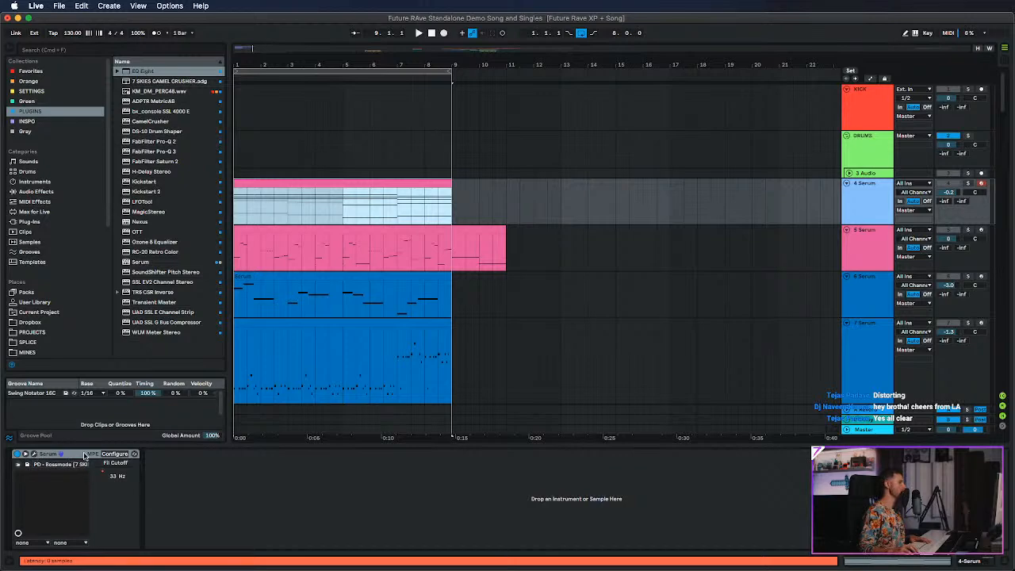
{"action": "left_click", "coordinate": [33, 455]}
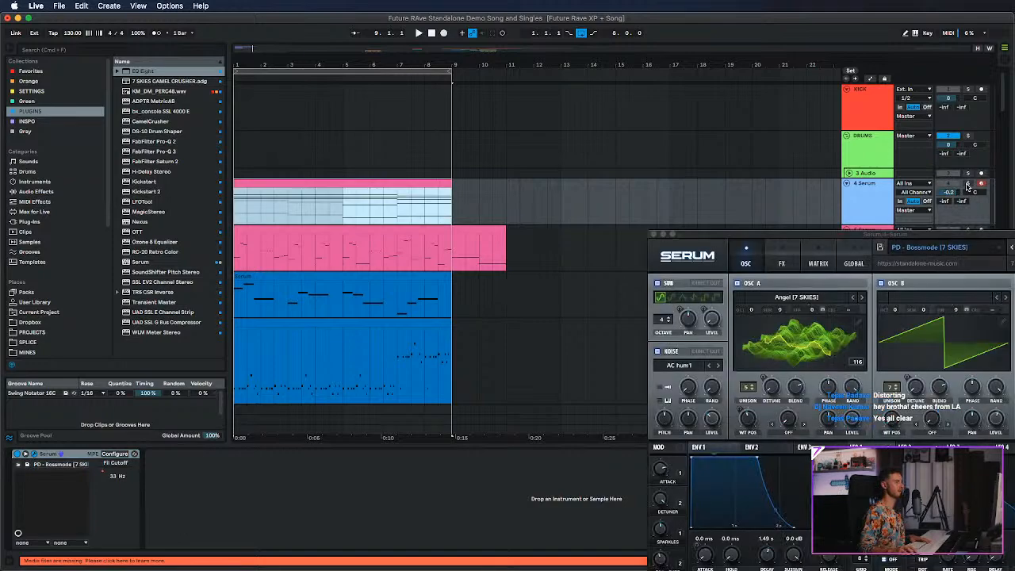
{"action": "left_click_drag", "start_coordinate": [893, 235], "coordinate": [512, 111]}
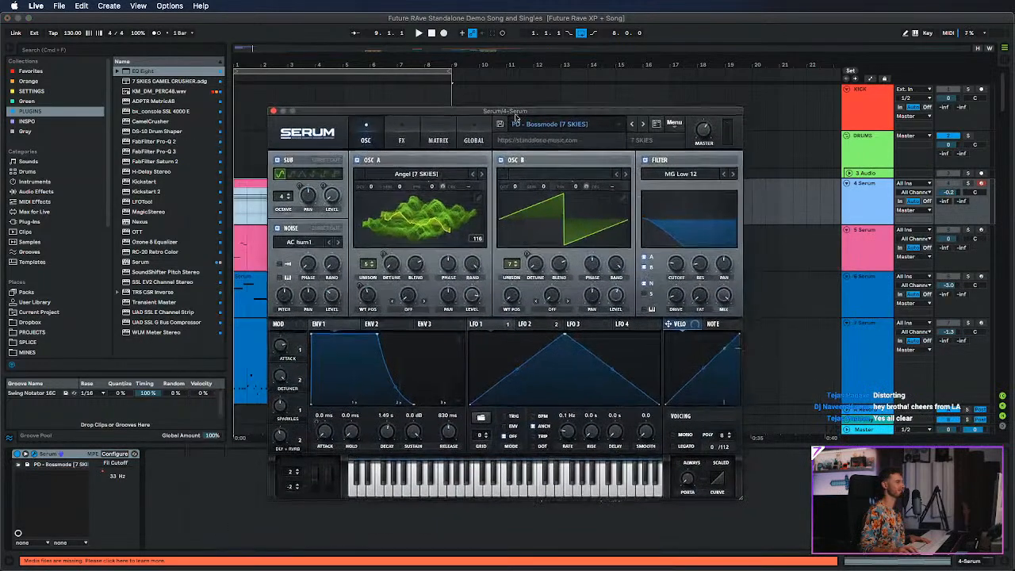
Solo the 4 Serum track and play the PD - Bossmode pad from the start.
{"action": "left_click", "coordinate": [971, 184]}
{"action": "key", "text": "space"}
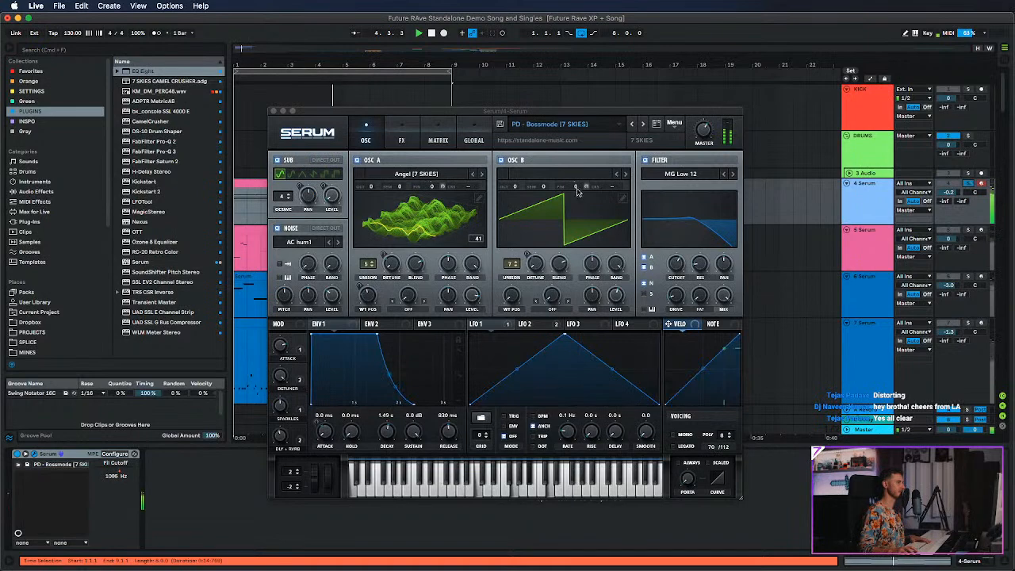
{"action": "left_click_drag", "start_coordinate": [517, 113], "coordinate": [546, 116]}
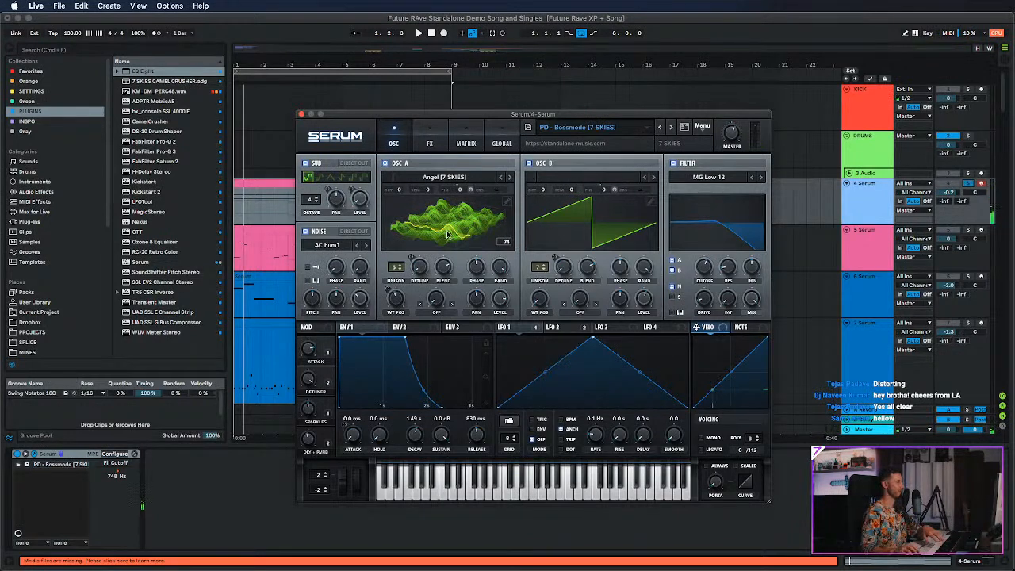
Audition the PD - Bossmode preset with oscillators A and B switched off, and switch both back on.
{"action": "left_click", "coordinate": [385, 163]}
{"action": "left_click", "coordinate": [529, 163]}
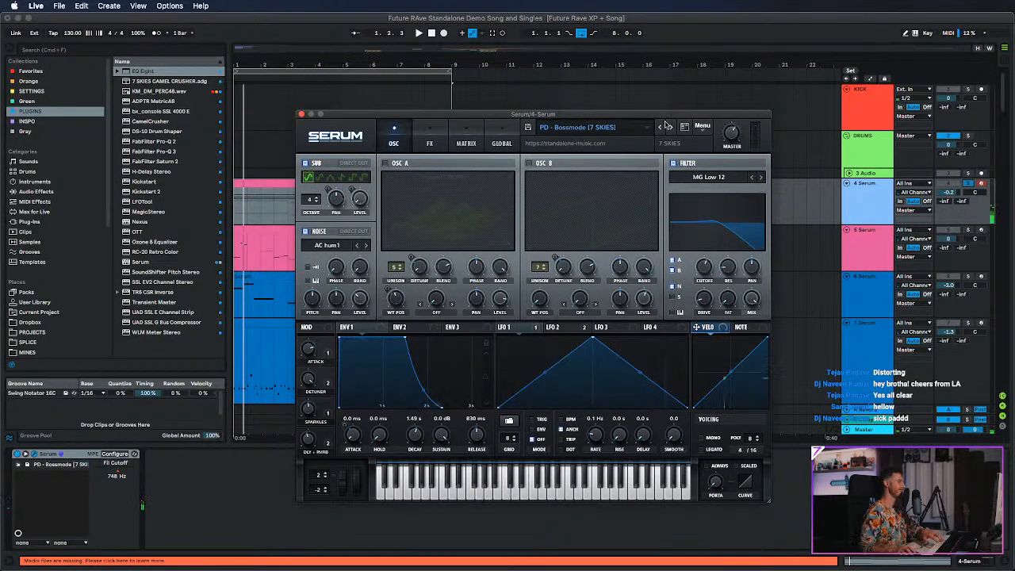
{"action": "left_click", "coordinate": [386, 164]}
{"action": "left_click", "coordinate": [530, 164]}
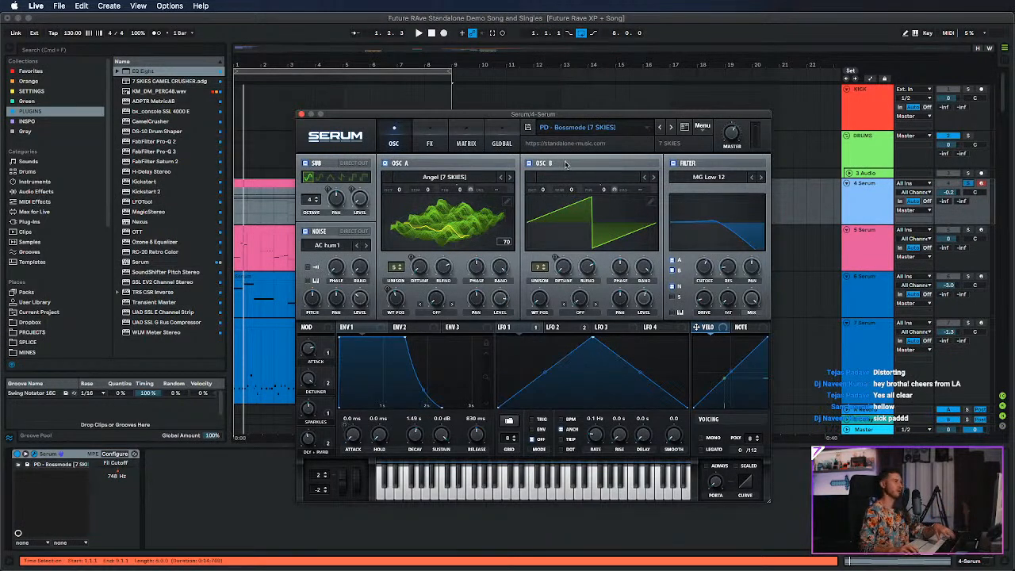
{"action": "left_click", "coordinate": [403, 163]}
{"action": "left_click", "coordinate": [405, 163]}
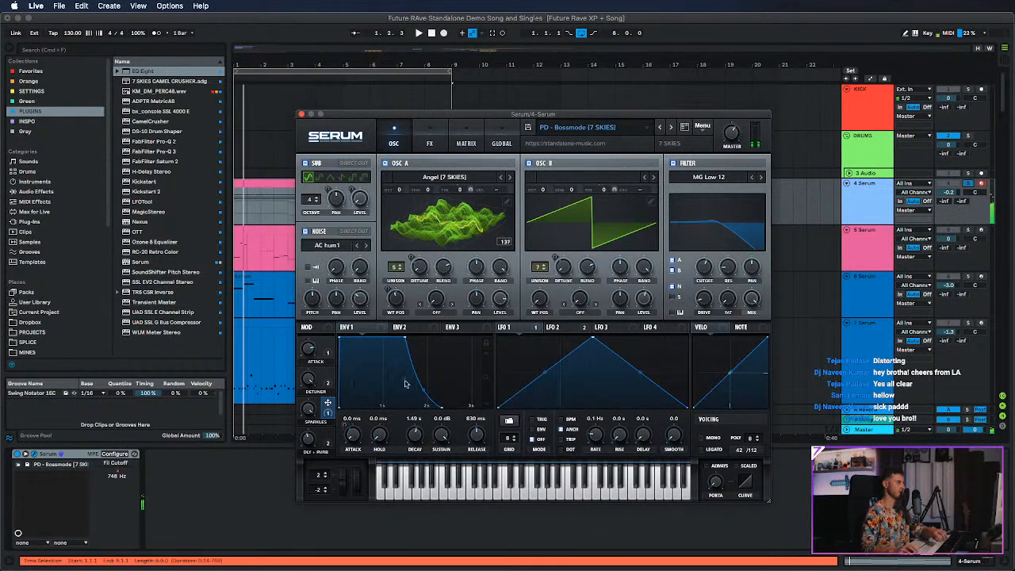
Try out the Sparkles and Detuner macros of the PD - Bossmode preset and close its Serum window.
{"action": "left_click_drag", "start_coordinate": [309, 409], "coordinate": [309, 473]}
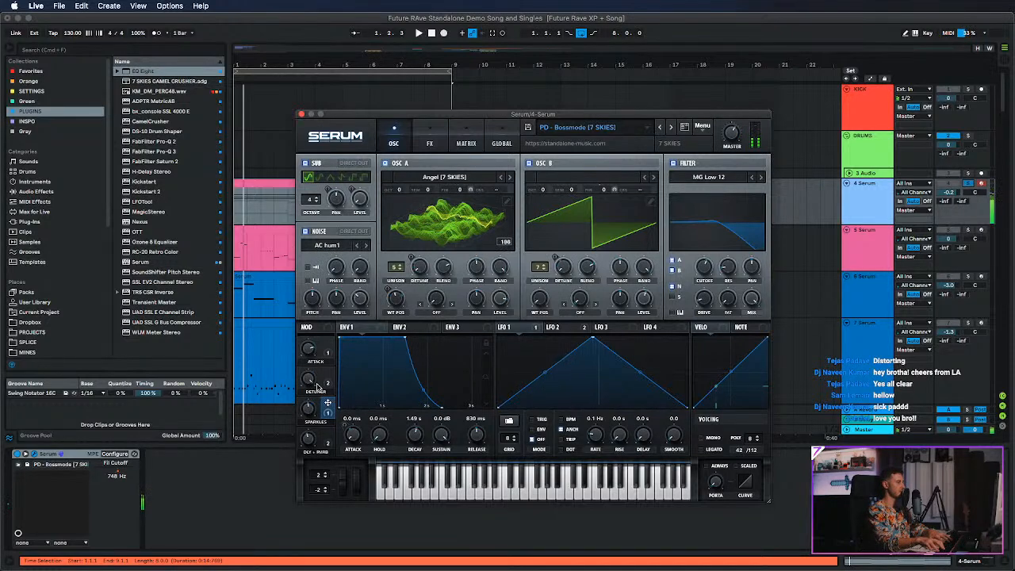
{"action": "left_click_drag", "start_coordinate": [312, 386], "coordinate": [307, 341]}
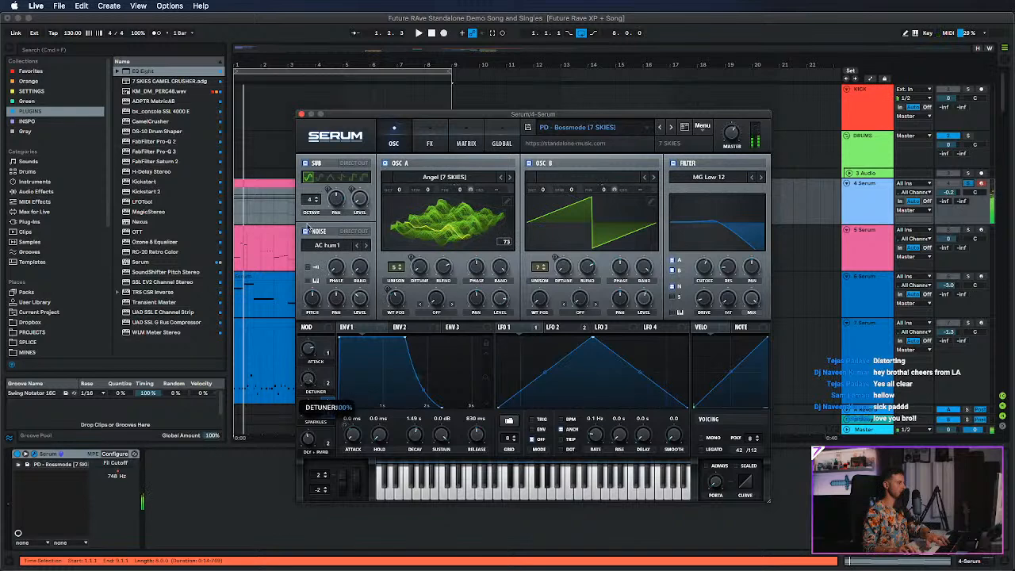
{"action": "left_click", "coordinate": [301, 115]}
Solo the 5 Serum track and extend the loop to 10 bars to cover its whole clip.
{"action": "left_click", "coordinate": [880, 252]}
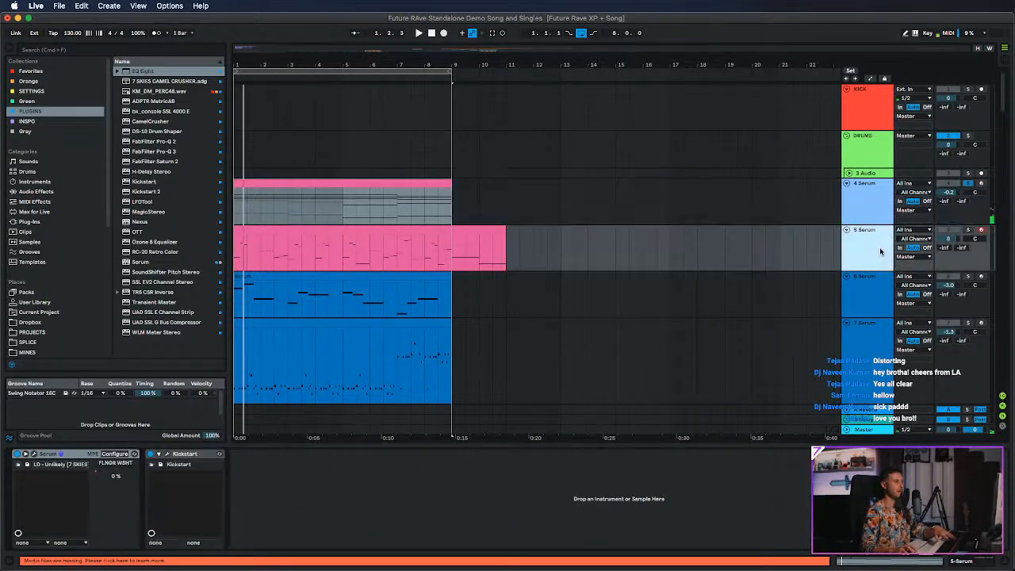
{"action": "left_click", "coordinate": [968, 231]}
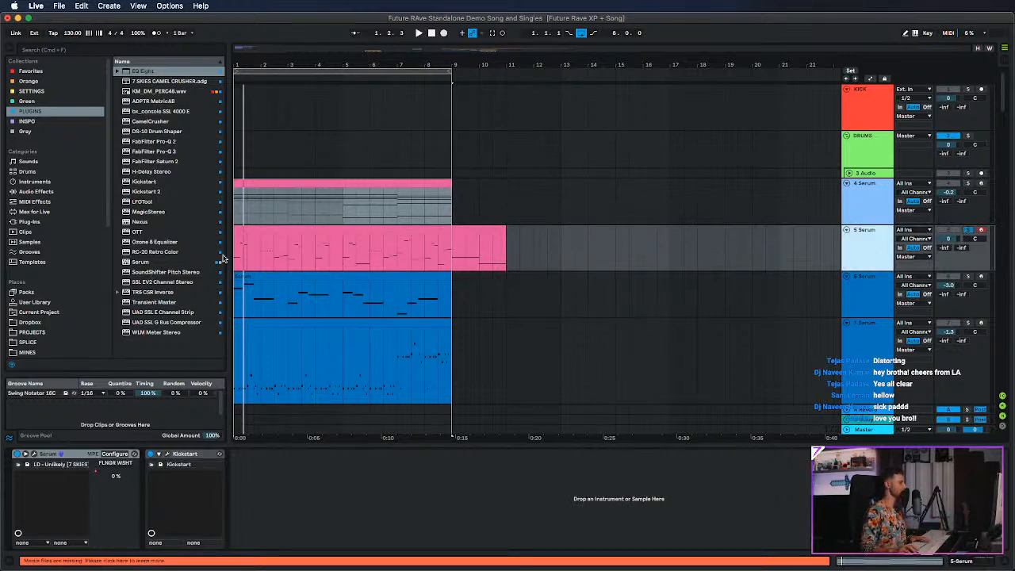
{"action": "left_click", "coordinate": [262, 232]}
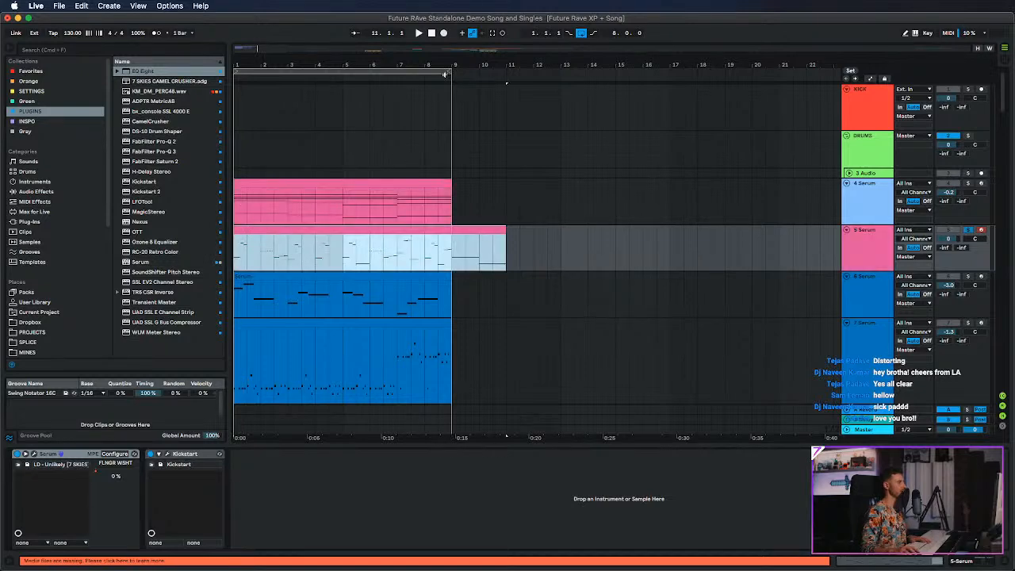
{"action": "left_click_drag", "start_coordinate": [448, 73], "coordinate": [504, 105]}
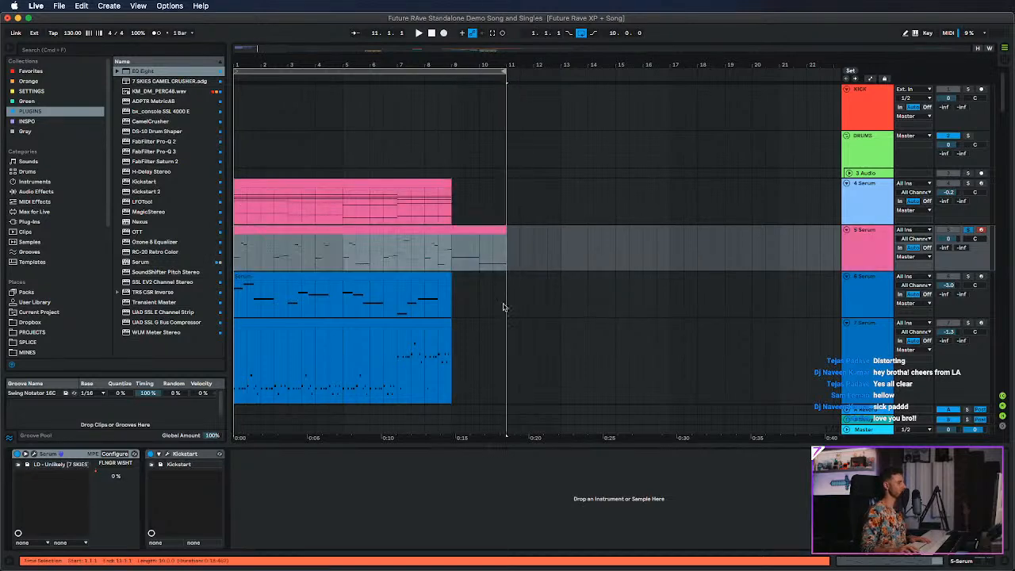
{"action": "left_click", "coordinate": [280, 243]}
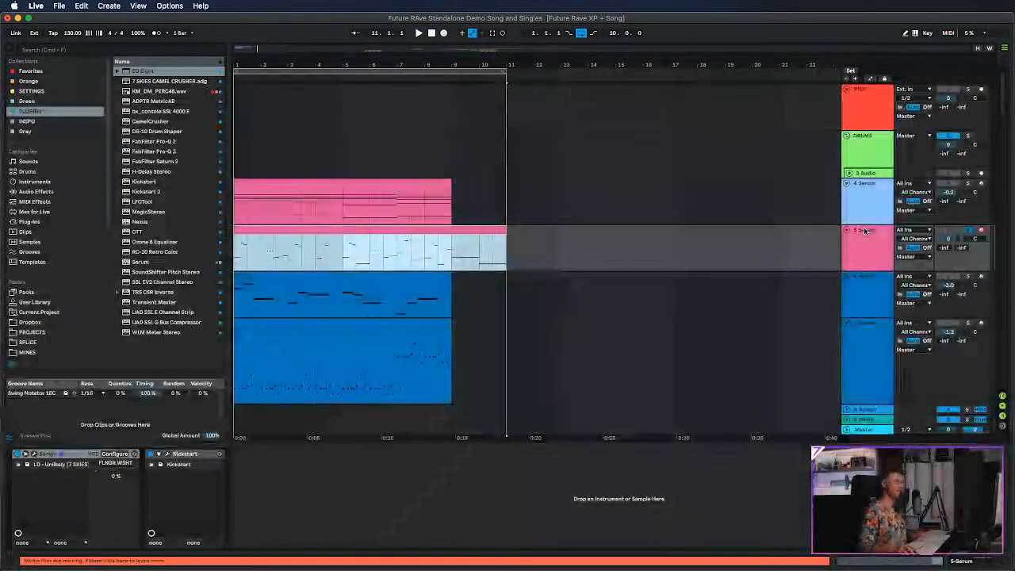
Set the 5 Serum track's volume to -1.1 and play its clip, restarting from the beginning.
{"action": "left_click", "coordinate": [273, 239]}
{"action": "left_click_drag", "start_coordinate": [948, 238], "coordinate": [948, 246]}
{"action": "key", "text": "space"}
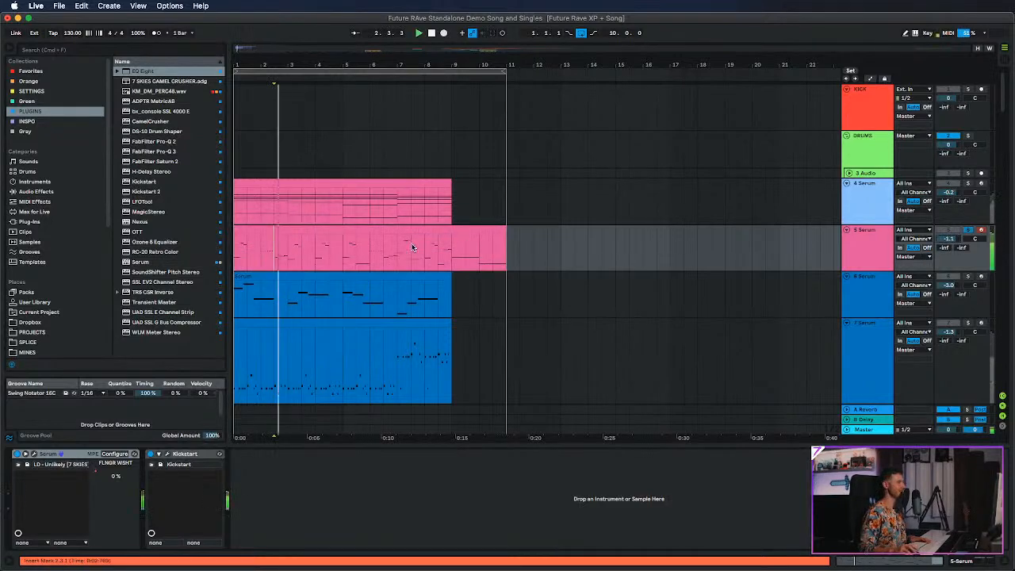
{"action": "left_click", "coordinate": [258, 227]}
{"action": "key", "text": "space"}
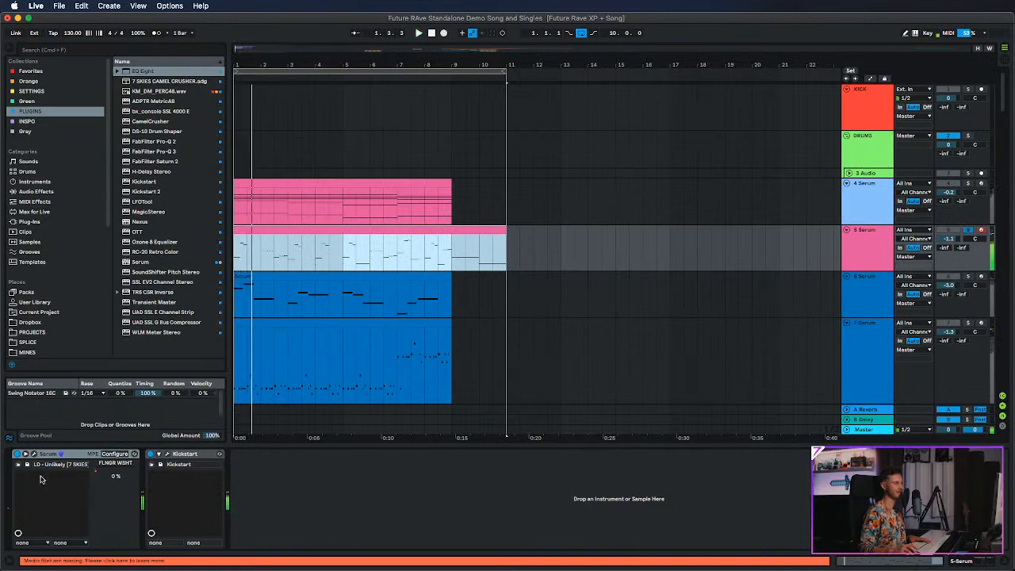
Turn off the Kickstart device on the 5 Serum track and play the clip from the start without it.
{"action": "left_click", "coordinate": [178, 454]}
{"action": "left_click", "coordinate": [151, 455]}
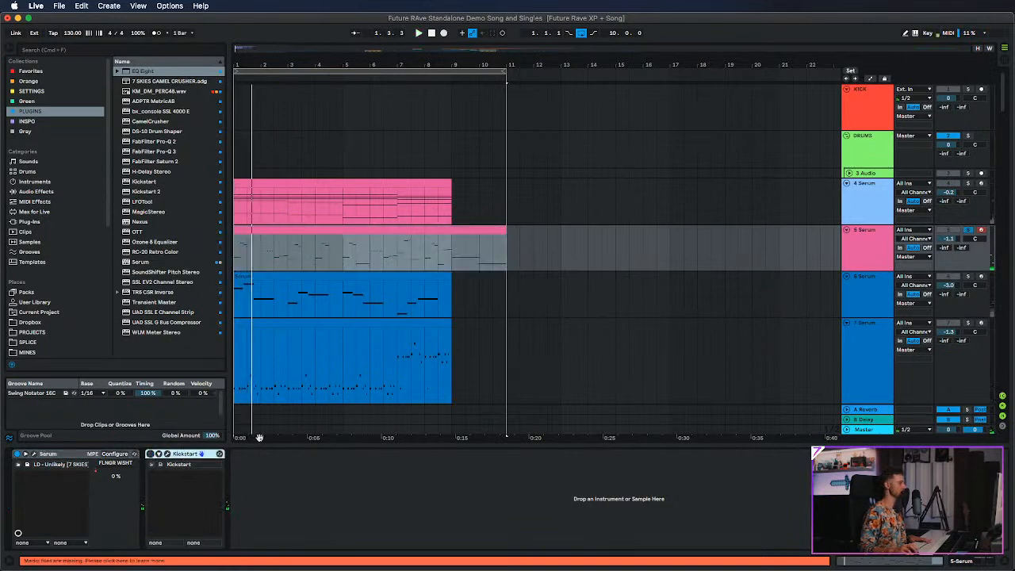
{"action": "left_click", "coordinate": [249, 229]}
{"action": "key", "text": "space"}
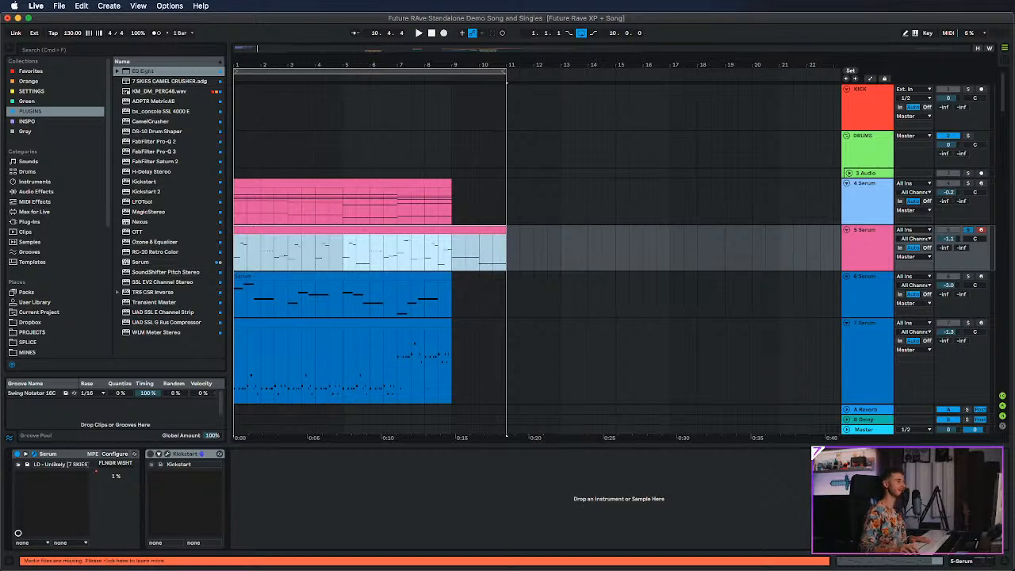
Open the 5 Serum track's Serum window and turn the FLNGR WSHT macro of LD - Unlikely down to 0%.
{"action": "left_click", "coordinate": [35, 454]}
{"action": "left_click_drag", "start_coordinate": [474, 113], "coordinate": [389, 109]}
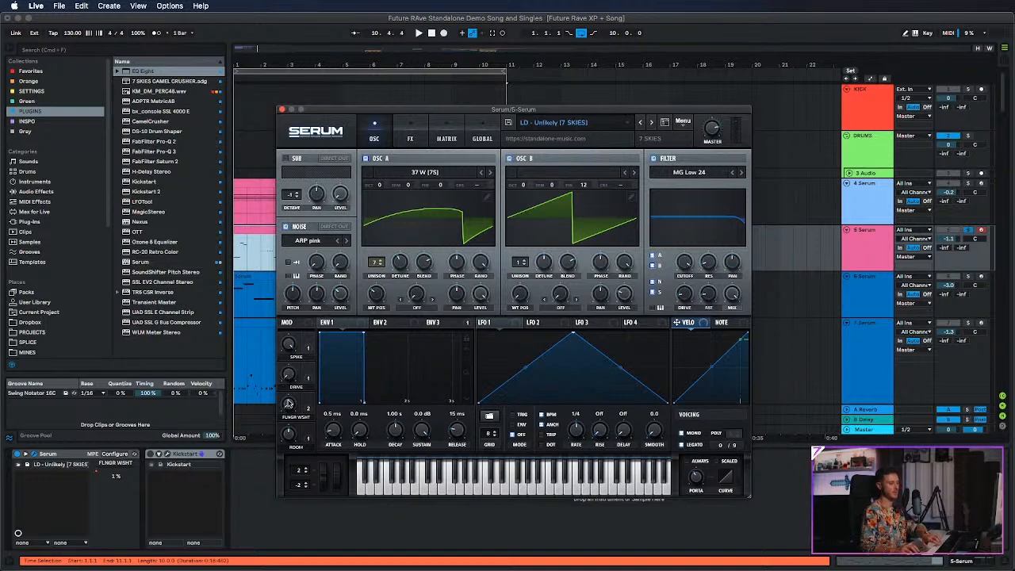
{"action": "left_click_drag", "start_coordinate": [289, 404], "coordinate": [276, 434]}
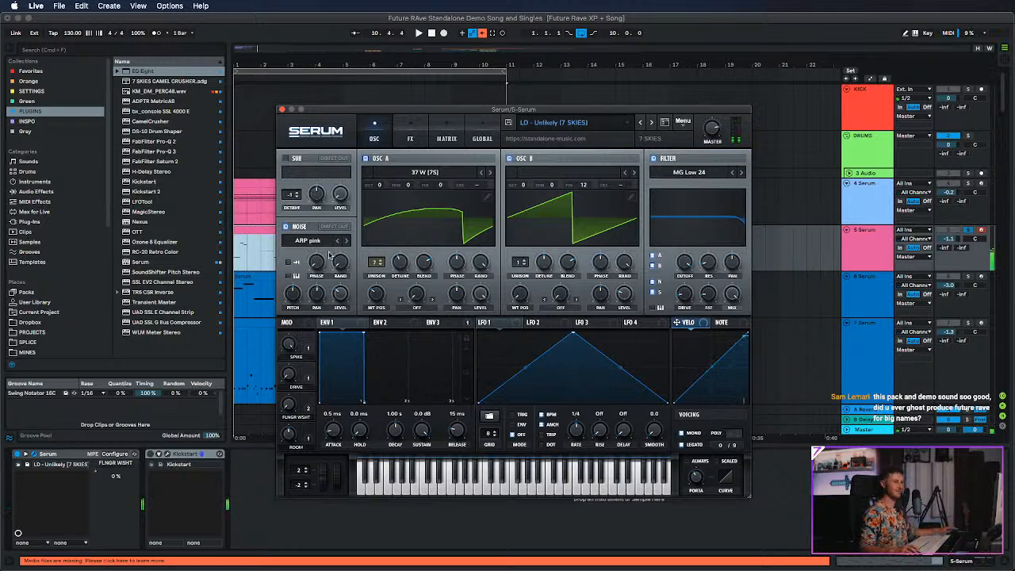
Set the hold time of envelope 3 in the LD - Unlikely preset to 252 ms and close the Serum window.
{"action": "left_click", "coordinate": [460, 324]}
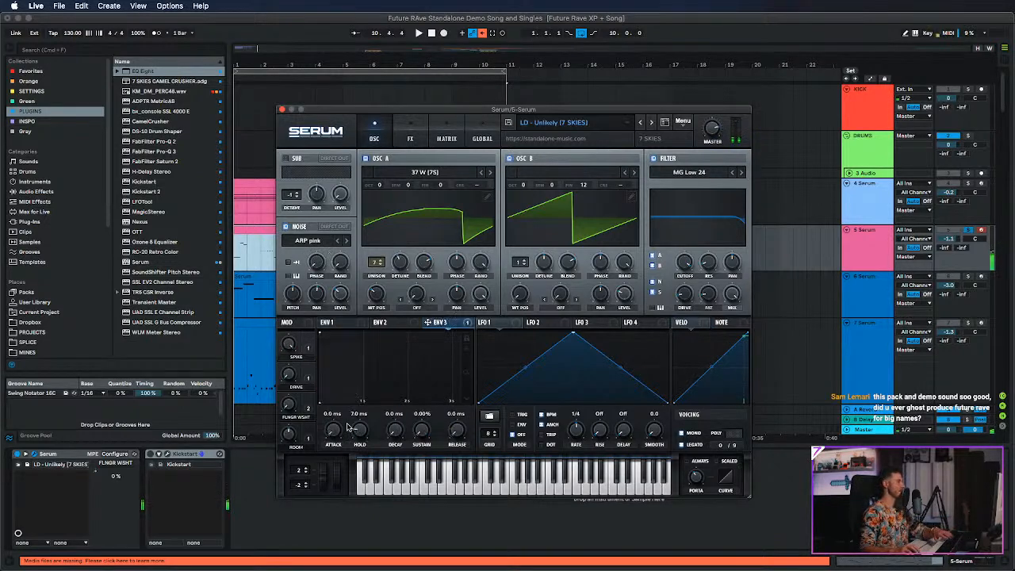
{"action": "left_click_drag", "start_coordinate": [361, 433], "coordinate": [362, 407]}
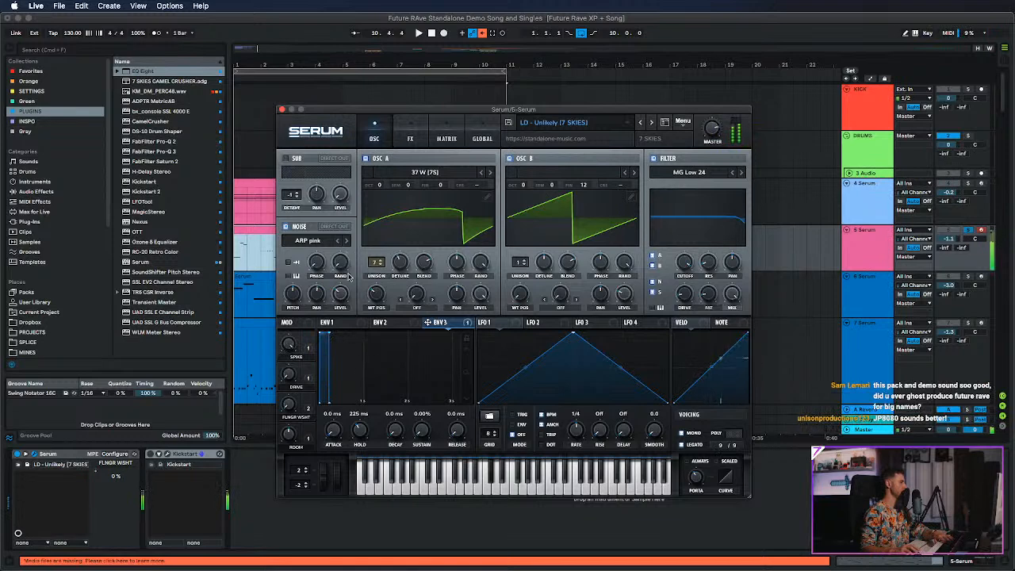
{"action": "left_click_drag", "start_coordinate": [360, 430], "coordinate": [357, 429]}
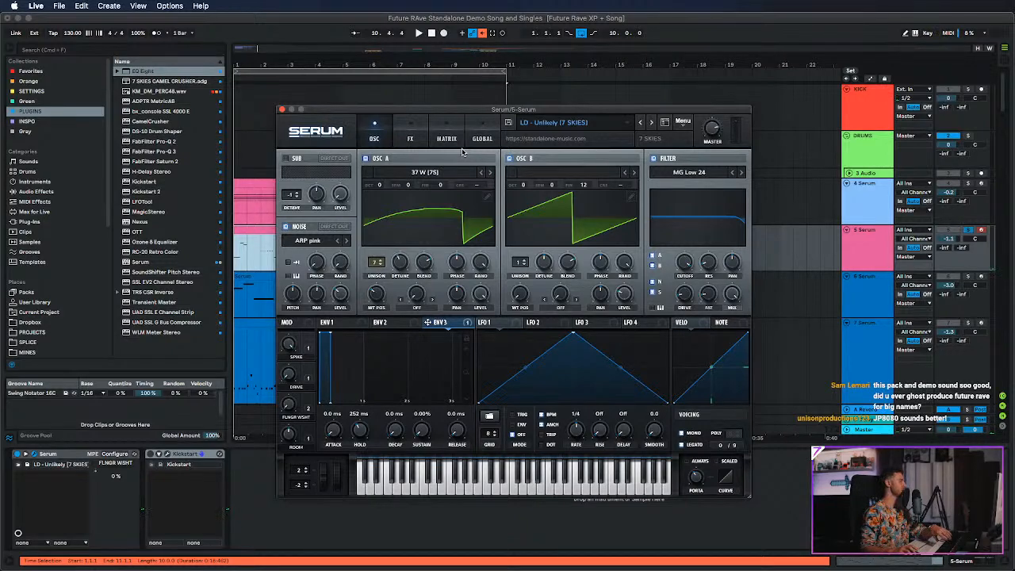
{"action": "left_click_drag", "start_coordinate": [506, 109], "coordinate": [553, 102]}
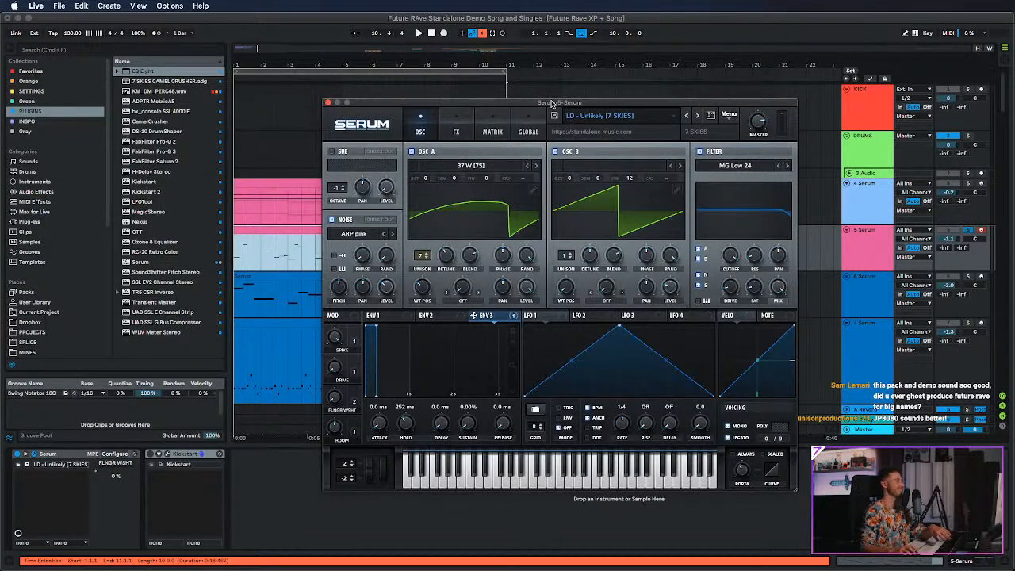
{"action": "left_click_drag", "start_coordinate": [553, 103], "coordinate": [464, 80]}
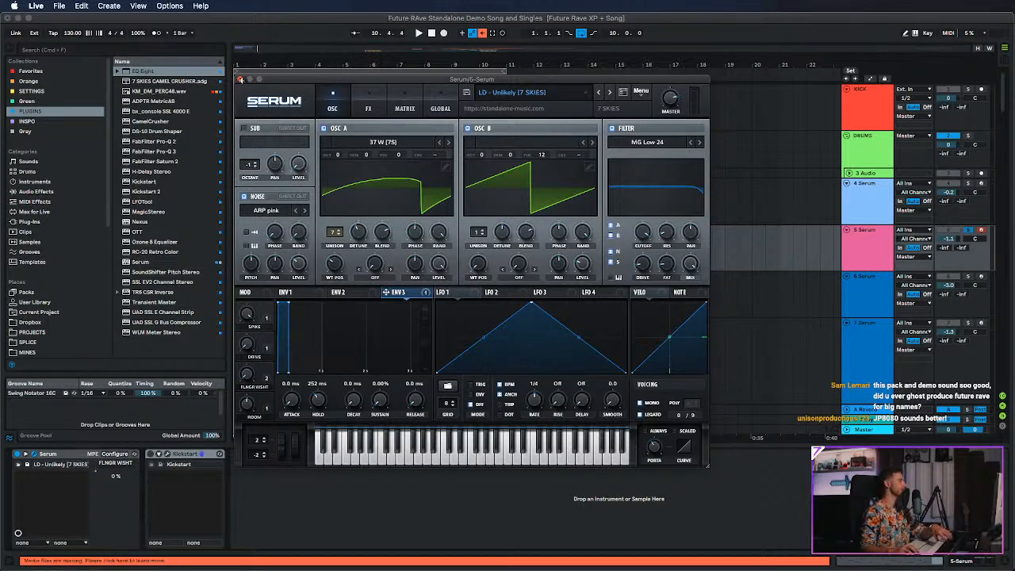
{"action": "left_click", "coordinate": [242, 78]}
Solo the 6 Serum track and play it with the loop shortened to 8 bars.
{"action": "left_click", "coordinate": [899, 275]}
{"action": "left_click", "coordinate": [979, 276]}
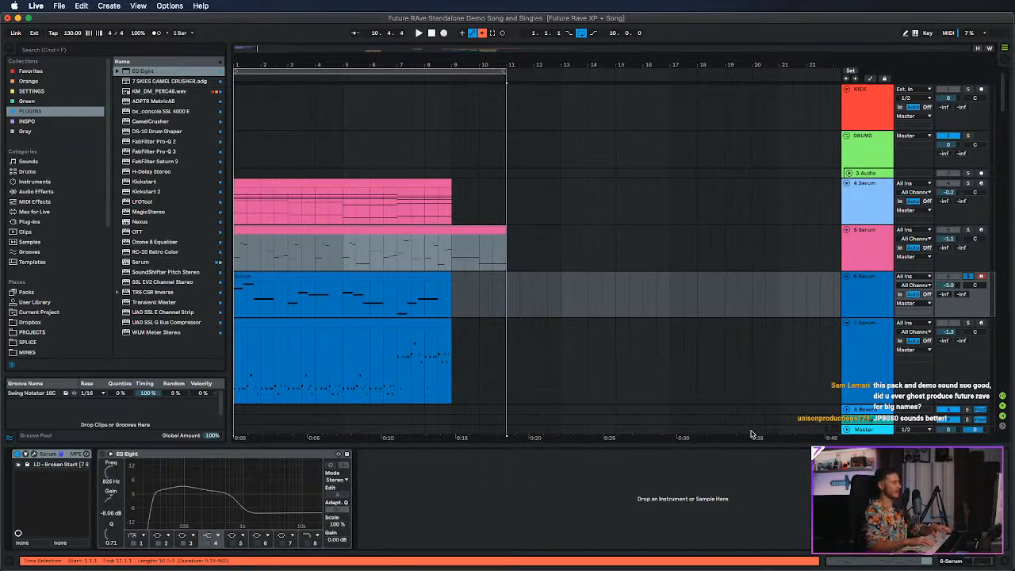
{"action": "left_click", "coordinate": [863, 281]}
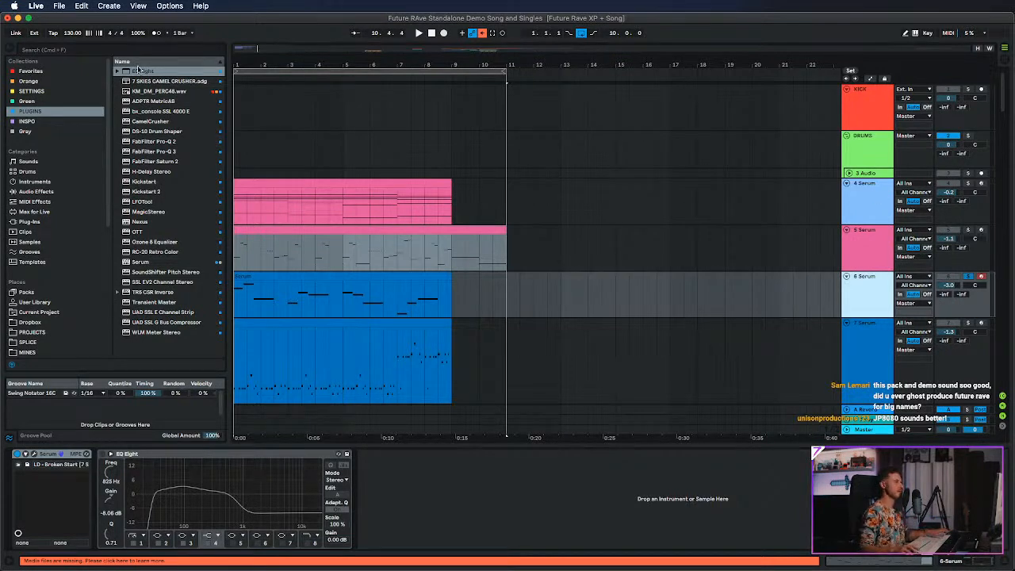
{"action": "left_click_drag", "start_coordinate": [504, 73], "coordinate": [452, 87]}
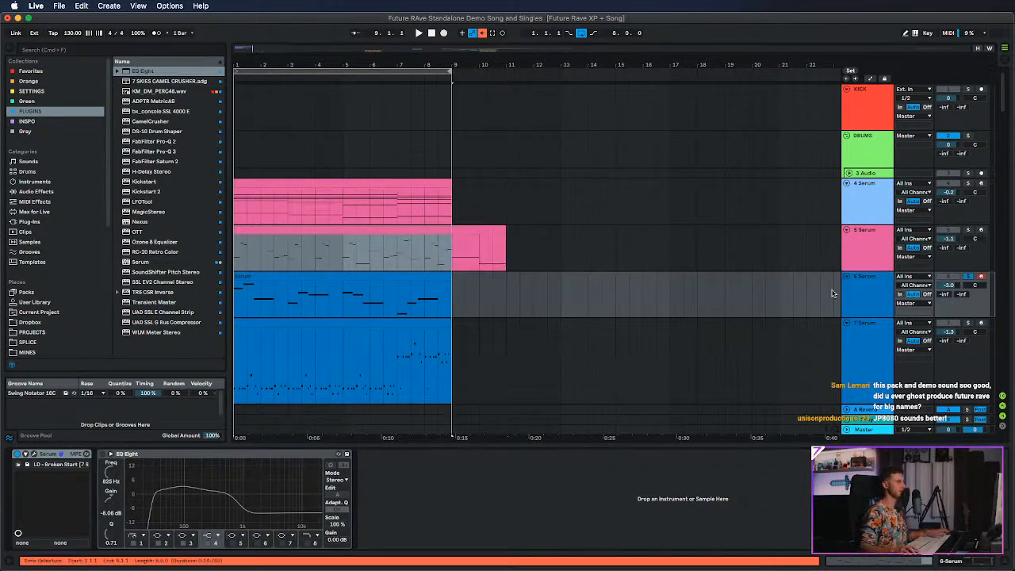
{"action": "left_click", "coordinate": [877, 297]}
{"action": "key", "text": "space"}
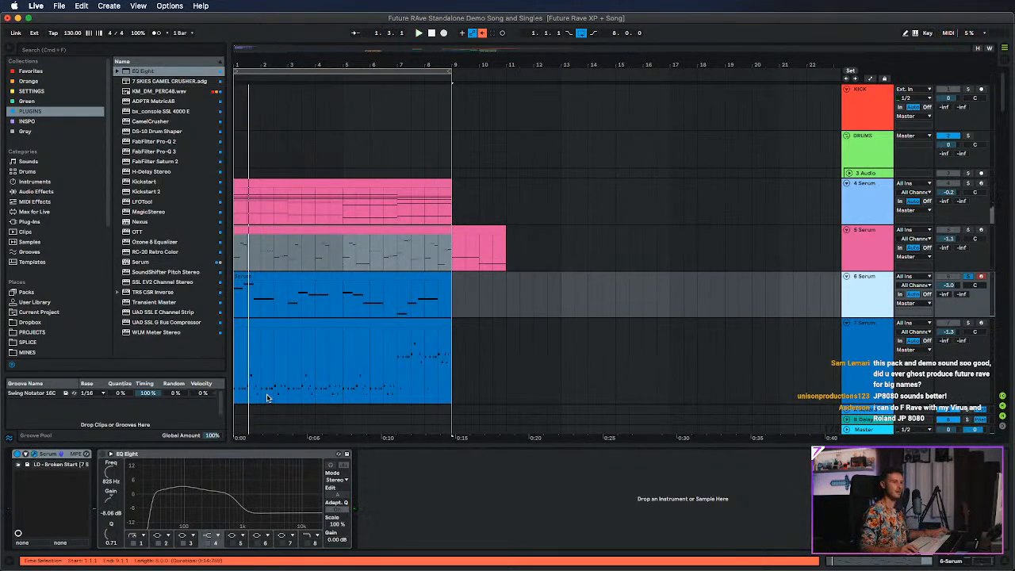
Open the Serum window of the 6 Serum track with the LD - Broken Start preset and place it over the arrangement.
{"action": "left_click_drag", "start_coordinate": [1014, 97], "coordinate": [486, 100]}
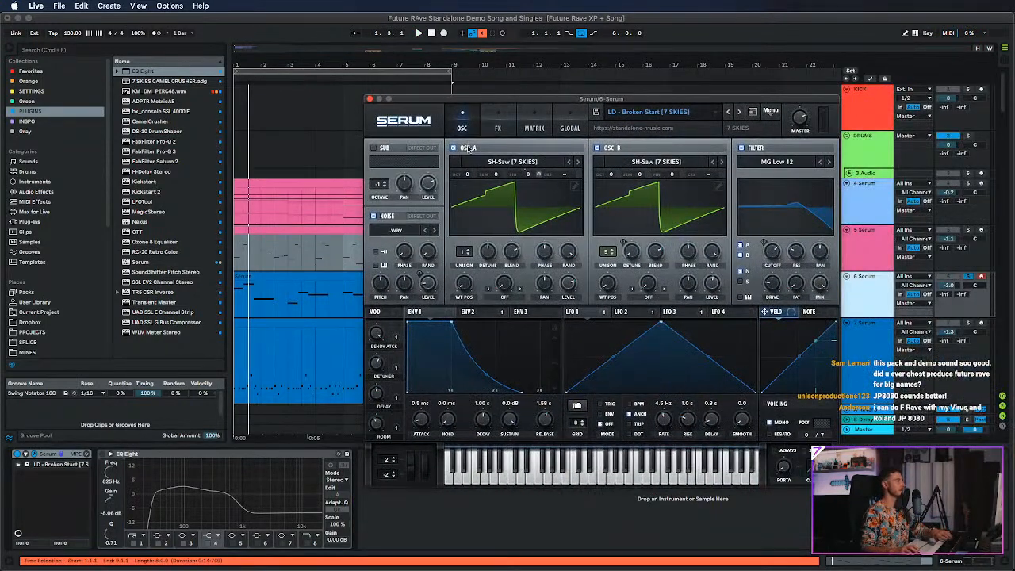
{"action": "left_click_drag", "start_coordinate": [531, 104], "coordinate": [474, 111]}
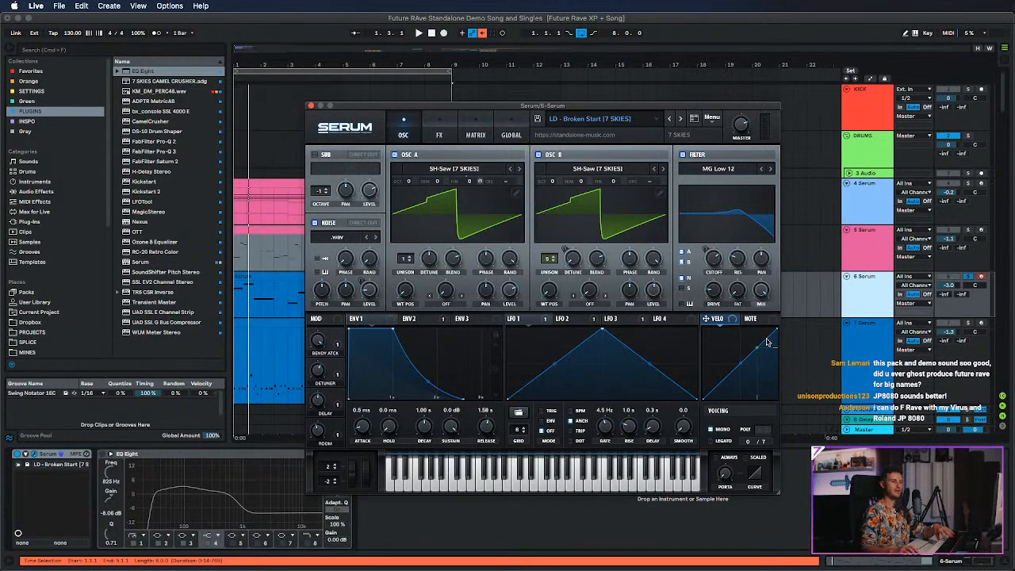
{"action": "left_click_drag", "start_coordinate": [529, 108], "coordinate": [594, 92]}
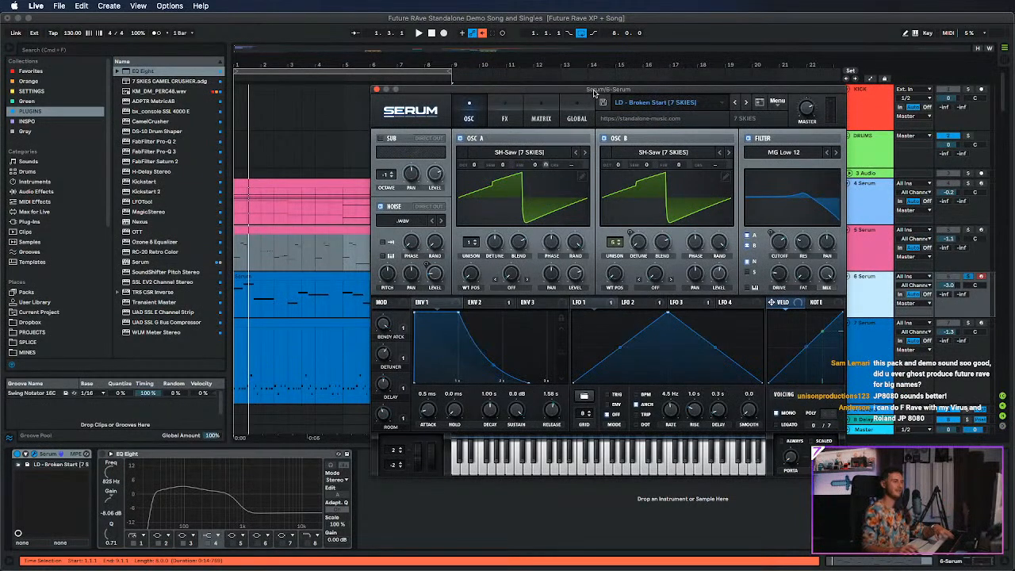
{"action": "left_click_drag", "start_coordinate": [594, 92], "coordinate": [568, 92]}
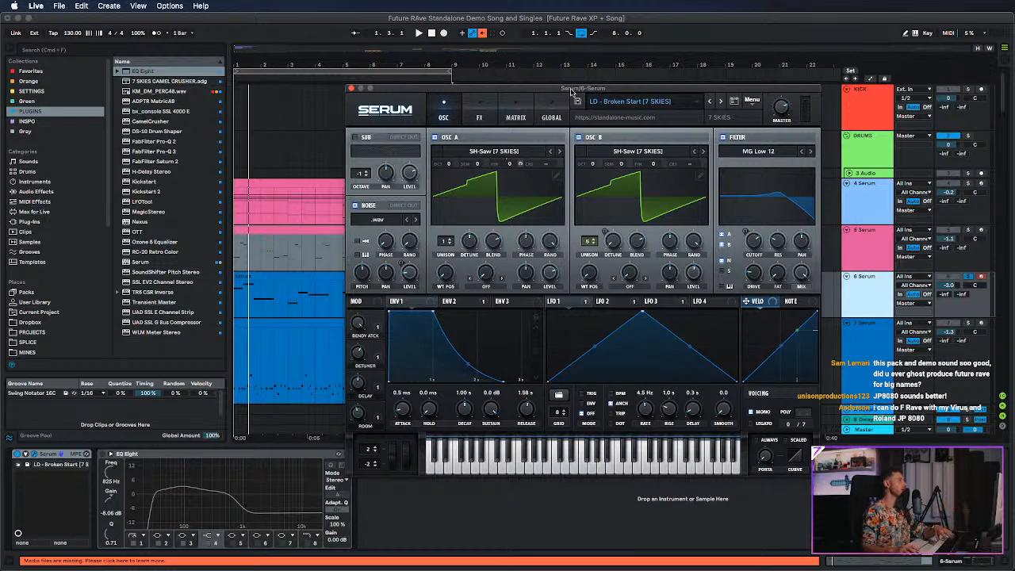
{"action": "mouse_move", "coordinate": [572, 91]}
{"action": "left_mouse_down"}
{"action": "mouse_move", "coordinate": [606, 94]}
{"action": "mouse_move", "coordinate": [610, 86]}
{"action": "mouse_move", "coordinate": [583, 83]}
{"action": "left_mouse_up"}
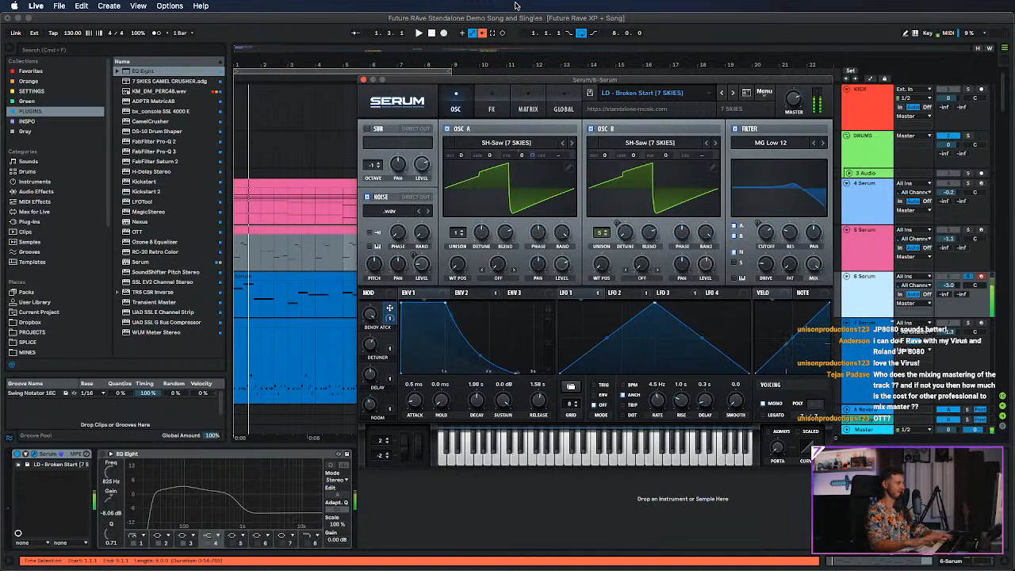
Look at the effects page of the LD - Broken Start preset, and close the Serum window from the oscillator page.
{"action": "left_click", "coordinate": [329, 48]}
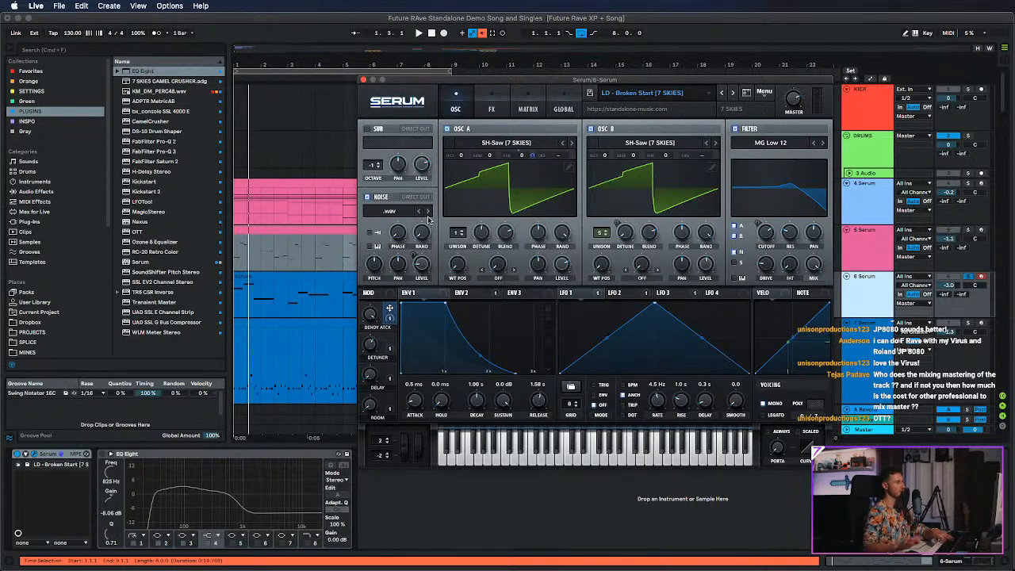
{"action": "left_click", "coordinate": [493, 108]}
{"action": "left_click", "coordinate": [466, 106]}
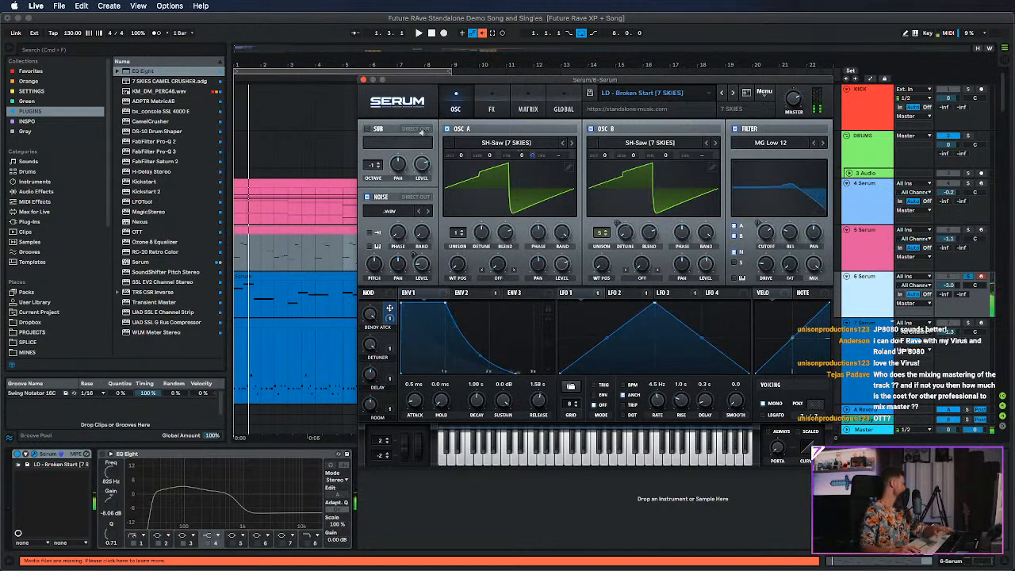
{"action": "left_click", "coordinate": [363, 80]}
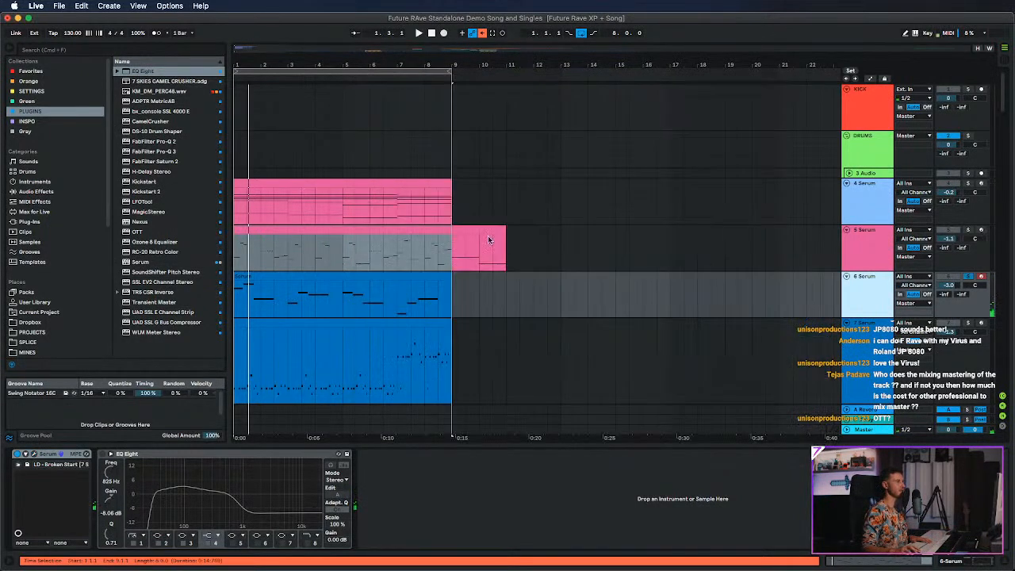
Solo the 7 Serum track and select its whole 8-bar clip as the playback start.
{"action": "left_click", "coordinate": [970, 327]}
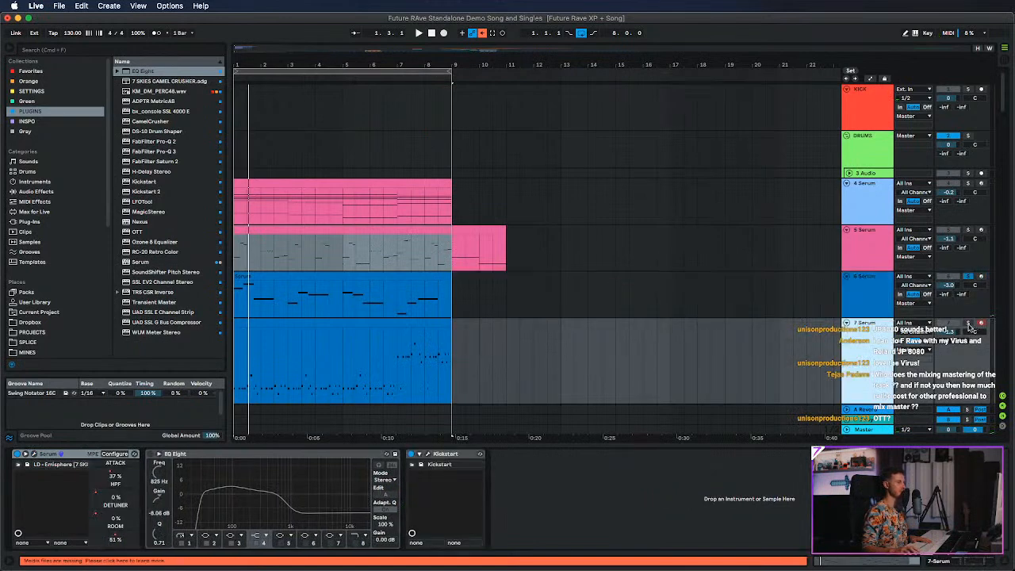
{"action": "scroll", "coordinate": [687, 275], "scroll_direction": "down", "scroll_amount": 2}
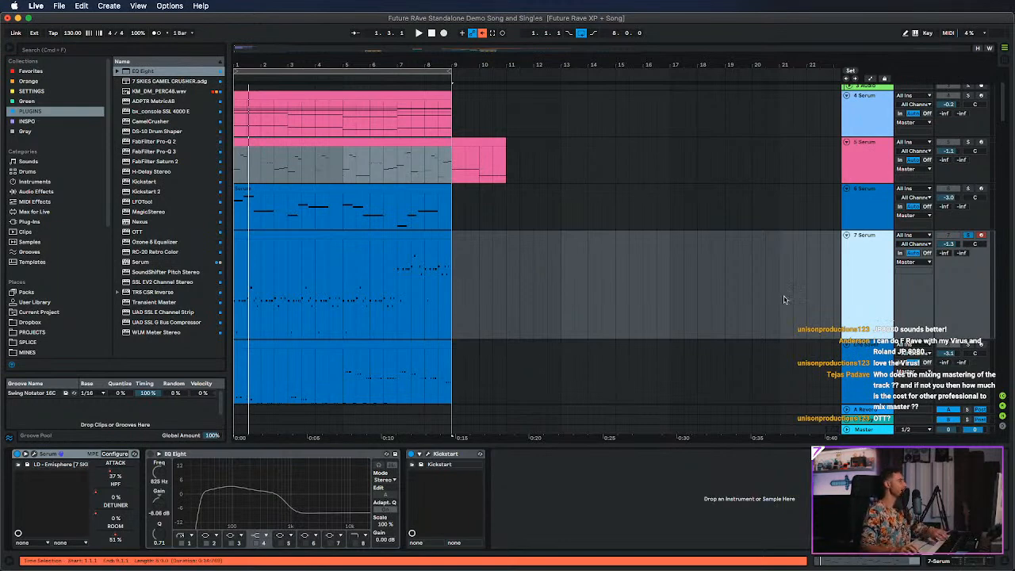
{"action": "left_click", "coordinate": [249, 238]}
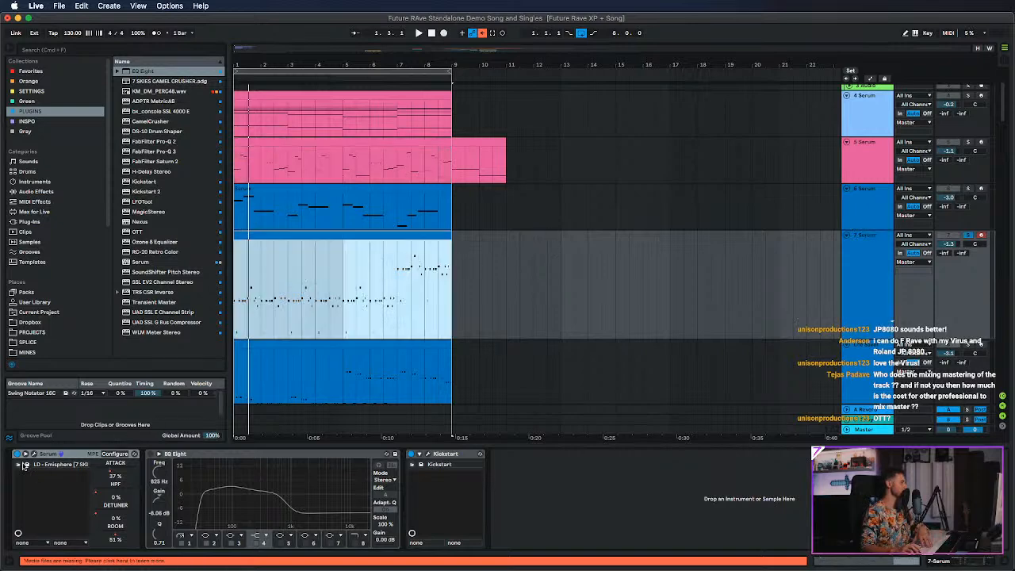
{"action": "left_click", "coordinate": [262, 253]}
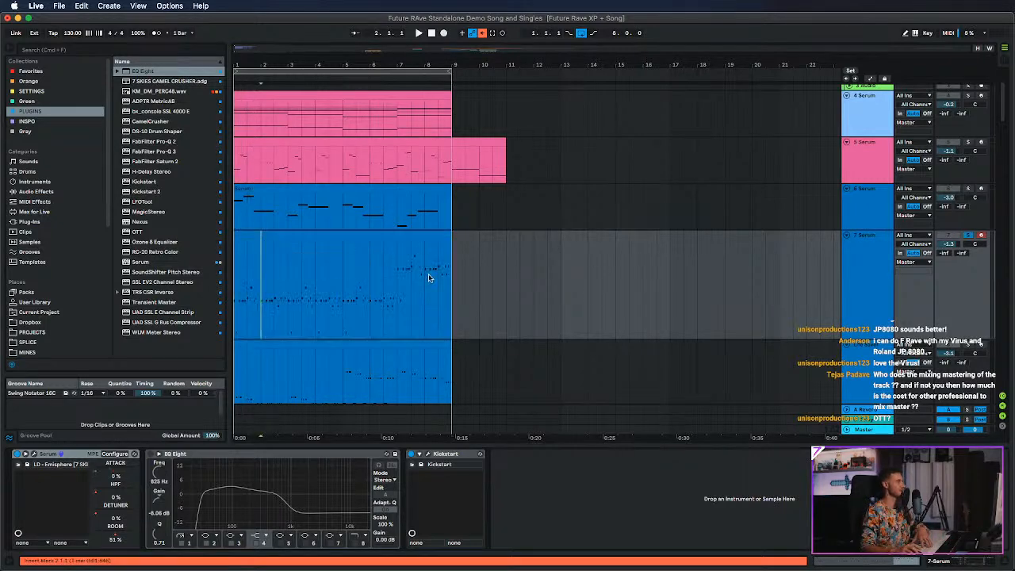
{"action": "left_click", "coordinate": [371, 232]}
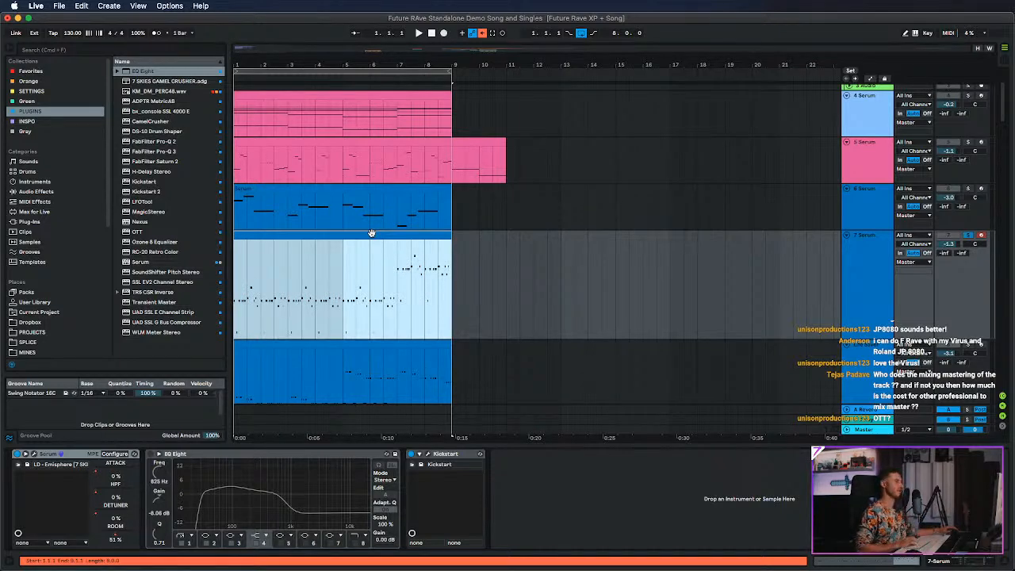
Play the soloed 7 Serum track and switch off its Kickstart device to hear the lead without ducking.
{"action": "key", "text": "space"}
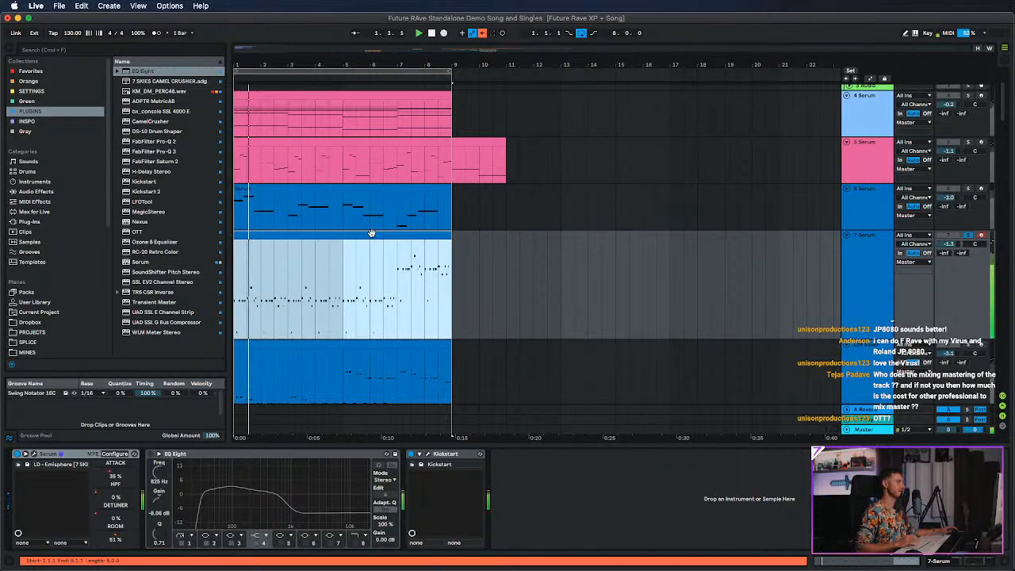
{"action": "left_click", "coordinate": [412, 454]}
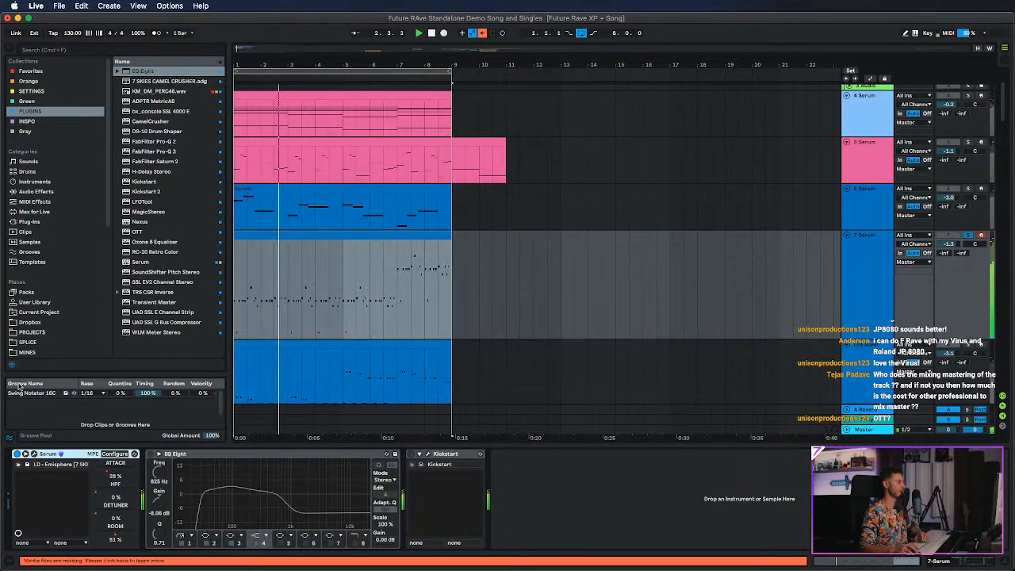
Collapse all tracks in the arrangement, look through the track list during playback, and stop the song.
{"action": "left_click", "coordinate": [847, 236], "text": "alt"}
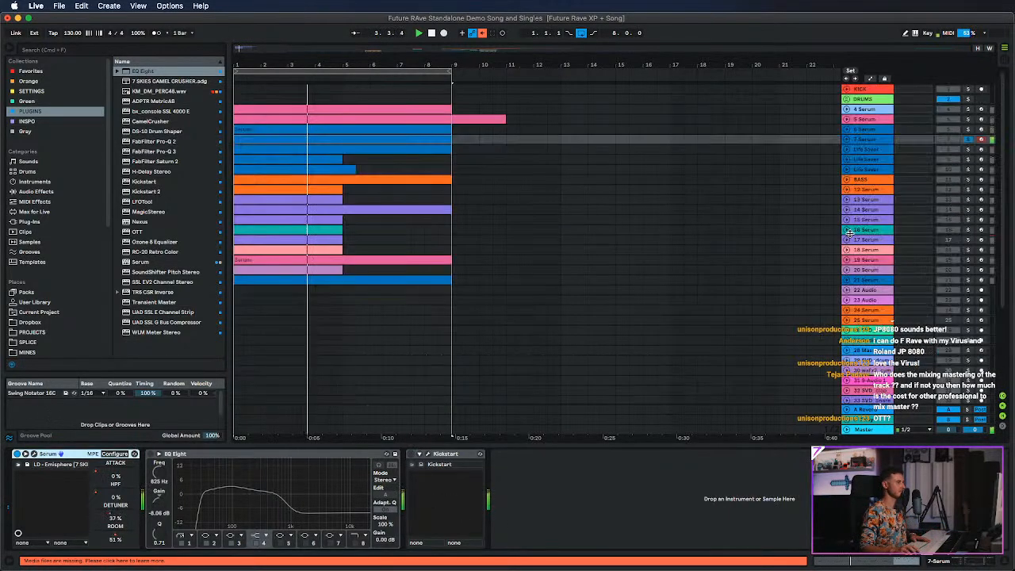
{"action": "scroll", "coordinate": [774, 290], "scroll_direction": "down", "scroll_amount": 5}
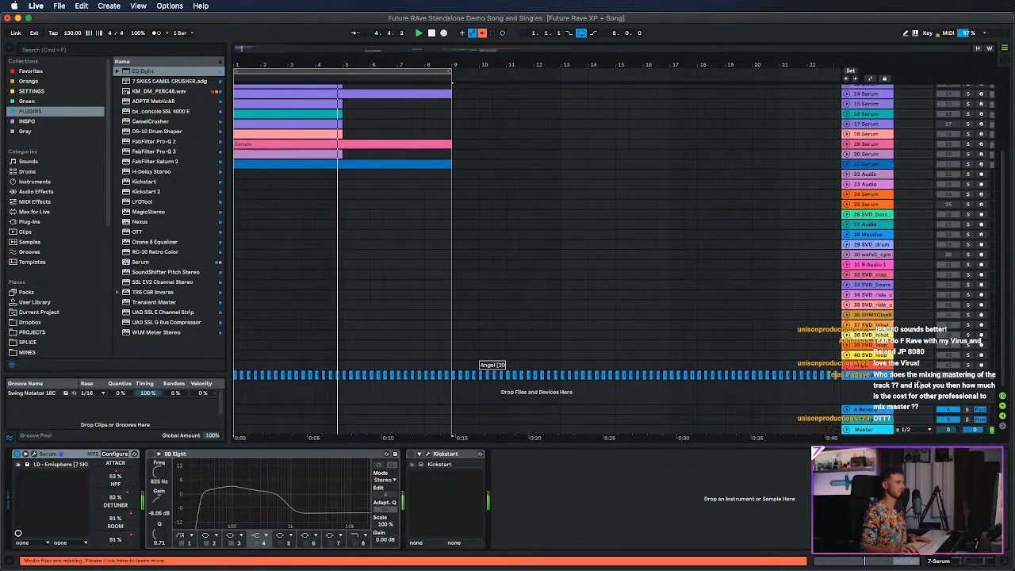
{"action": "scroll", "coordinate": [610, 262], "scroll_direction": "up", "scroll_amount": 5}
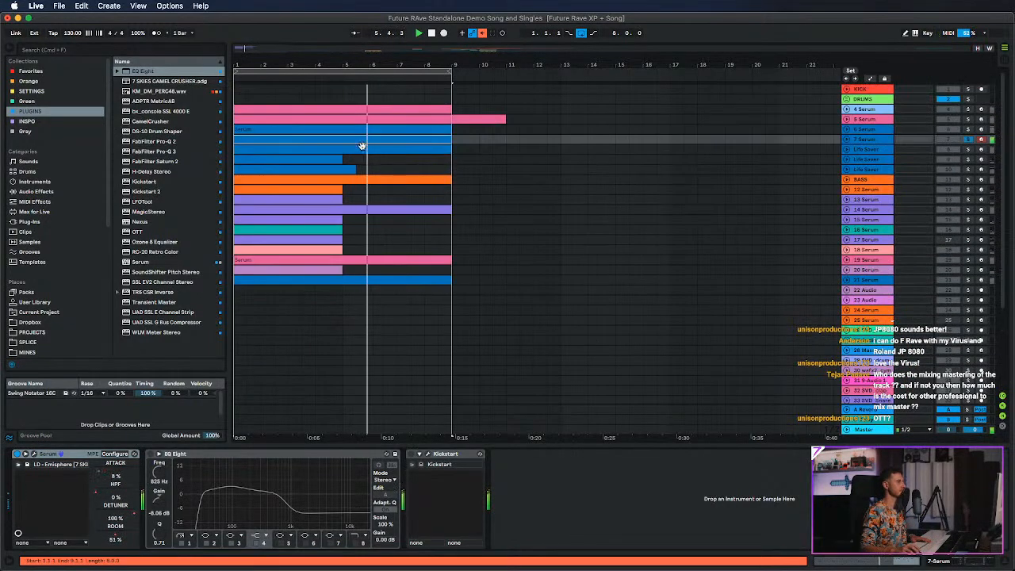
{"action": "scroll", "coordinate": [558, 253], "scroll_direction": "down", "scroll_amount": 5}
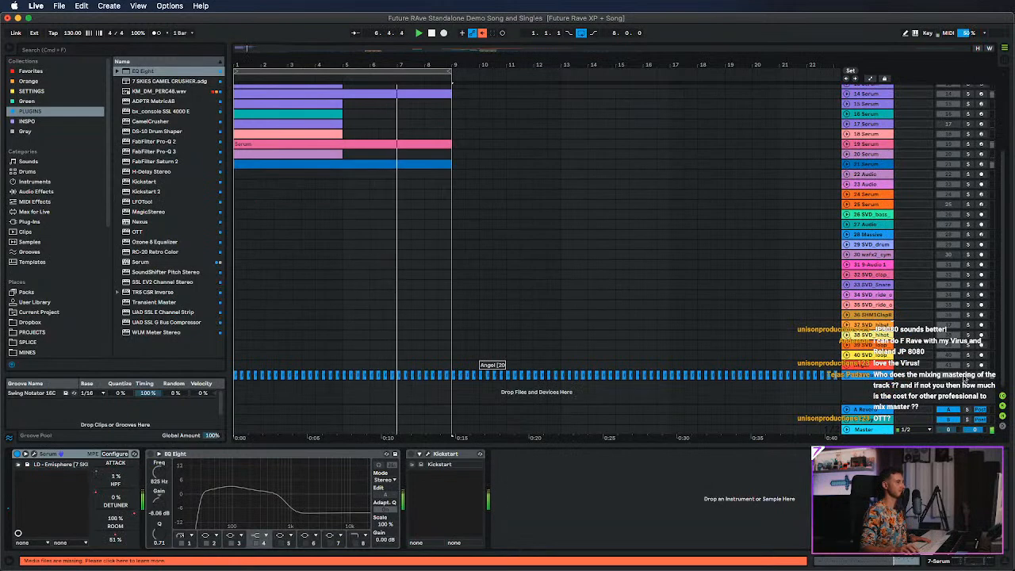
{"action": "scroll", "coordinate": [872, 291], "scroll_direction": "up", "scroll_amount": 5}
{"action": "scroll", "coordinate": [603, 333], "scroll_direction": "down", "scroll_amount": 5}
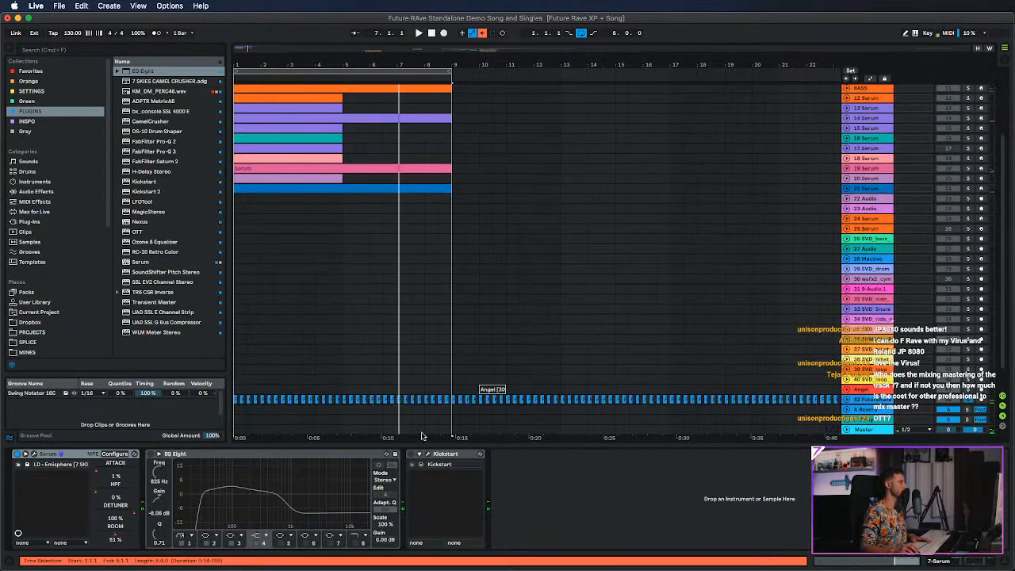
{"action": "left_click", "coordinate": [277, 69]}
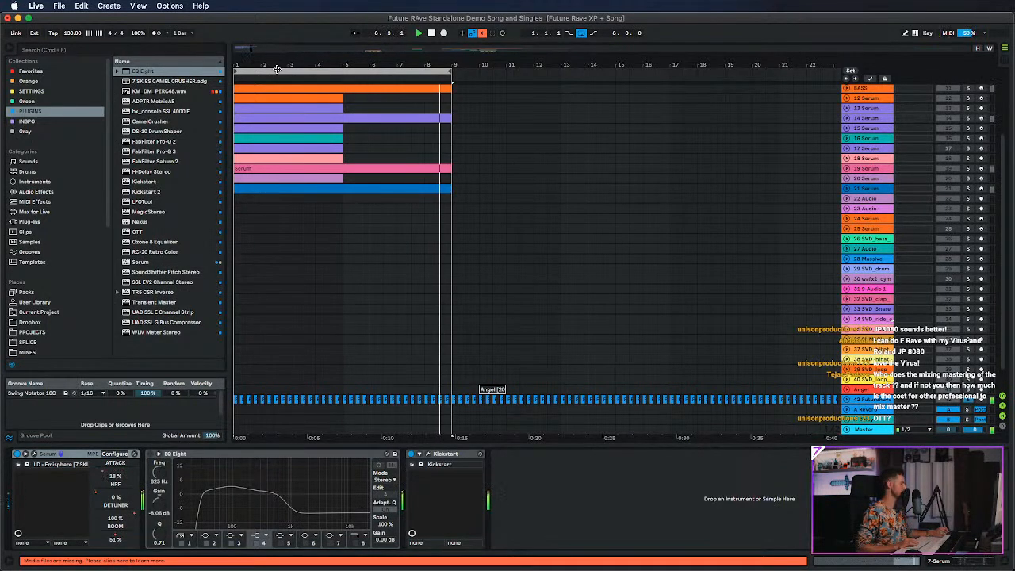
{"action": "key", "text": "space"}
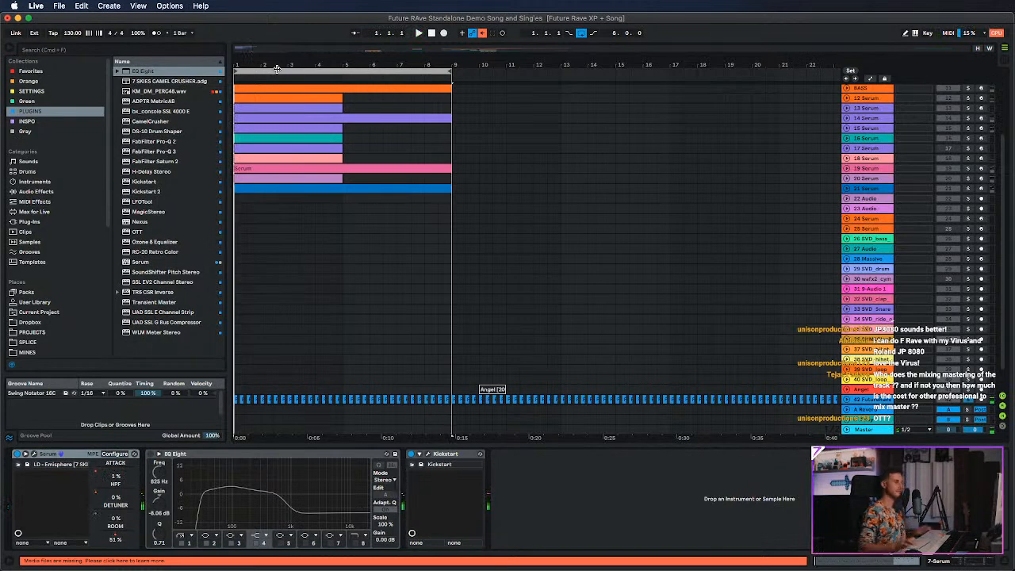
Expand the 7 Serum track and select its whole 8-bar clip.
{"action": "scroll", "coordinate": [634, 285], "scroll_direction": "up", "scroll_amount": 5}
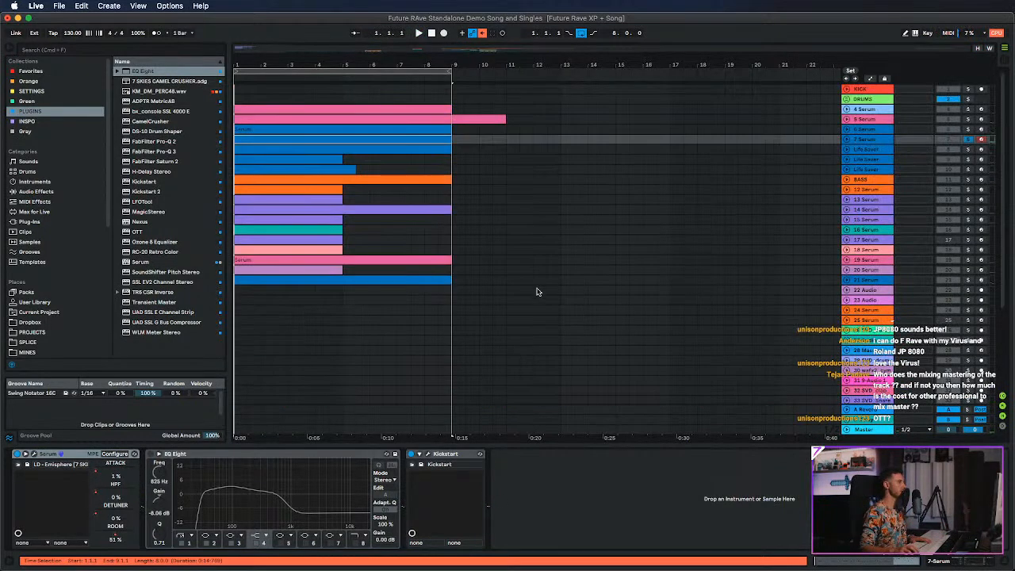
{"action": "left_click", "coordinate": [848, 139]}
{"action": "left_click", "coordinate": [846, 140]}
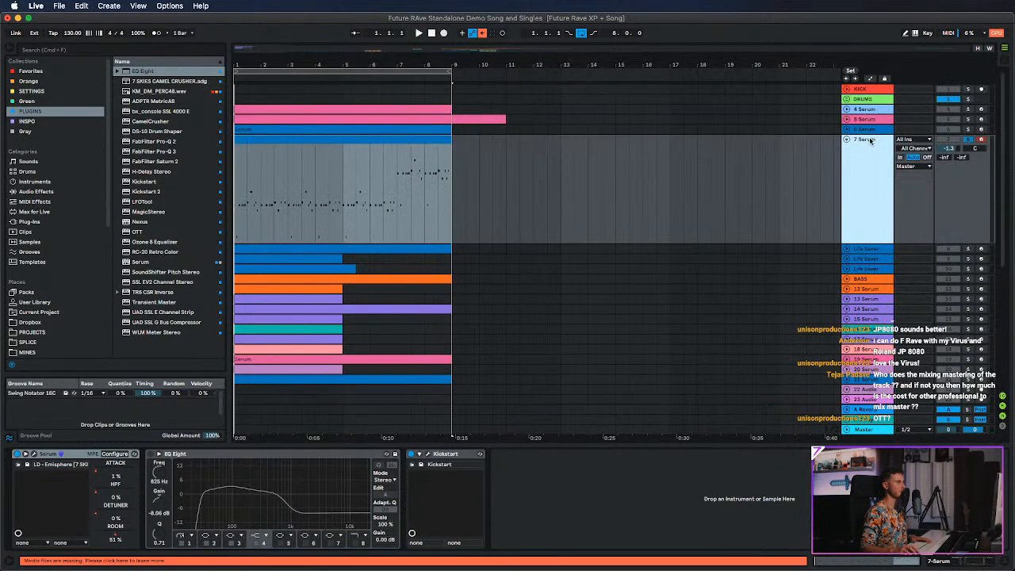
{"action": "left_click", "coordinate": [284, 151]}
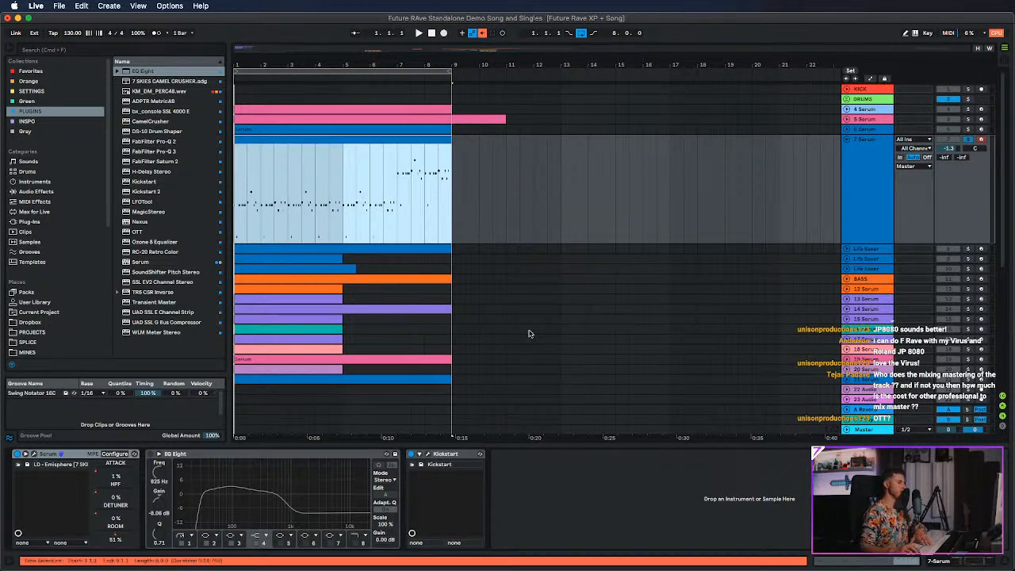
Open the Serum window with the LD - Emisphere preset over the arrangement and bypass the track's Kickstart.
{"action": "scroll", "coordinate": [666, 337], "scroll_direction": "down", "scroll_amount": 3}
{"action": "scroll", "coordinate": [510, 354], "scroll_direction": "up", "scroll_amount": 1}
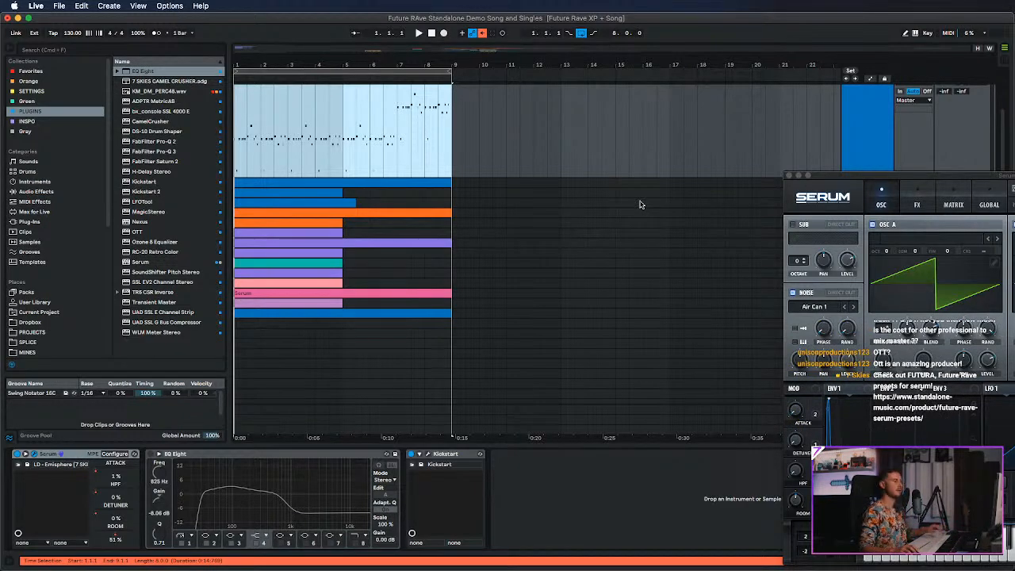
{"action": "left_click_drag", "start_coordinate": [856, 176], "coordinate": [498, 136]}
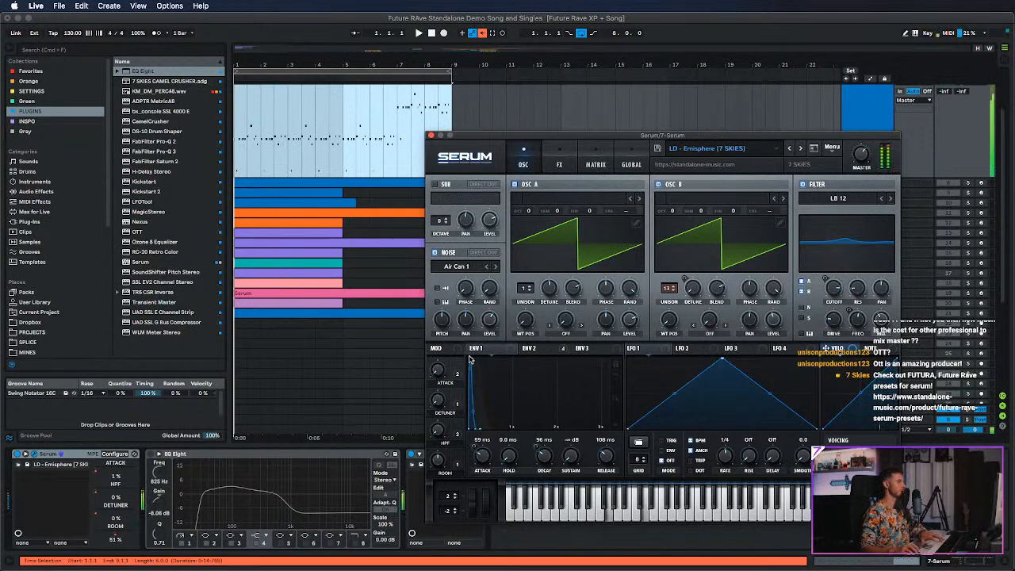
{"action": "left_click", "coordinate": [412, 454]}
{"action": "left_click", "coordinate": [532, 137]}
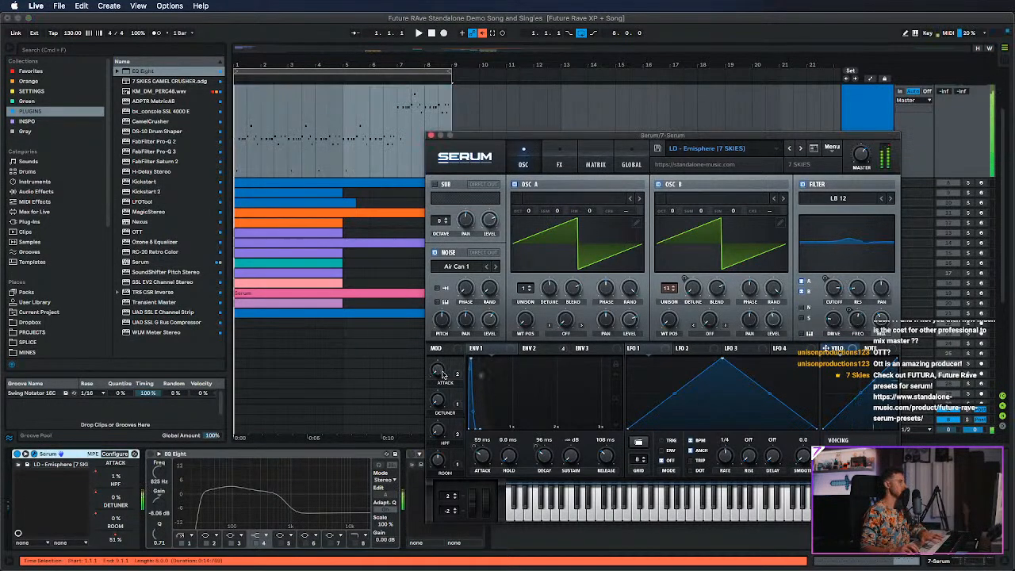
Try out the Attack, HPF and Room macros of the LD - Emisphere preset, ending at 0%, and close the Serum window.
{"action": "left_click_drag", "start_coordinate": [435, 367], "coordinate": [478, 322]}
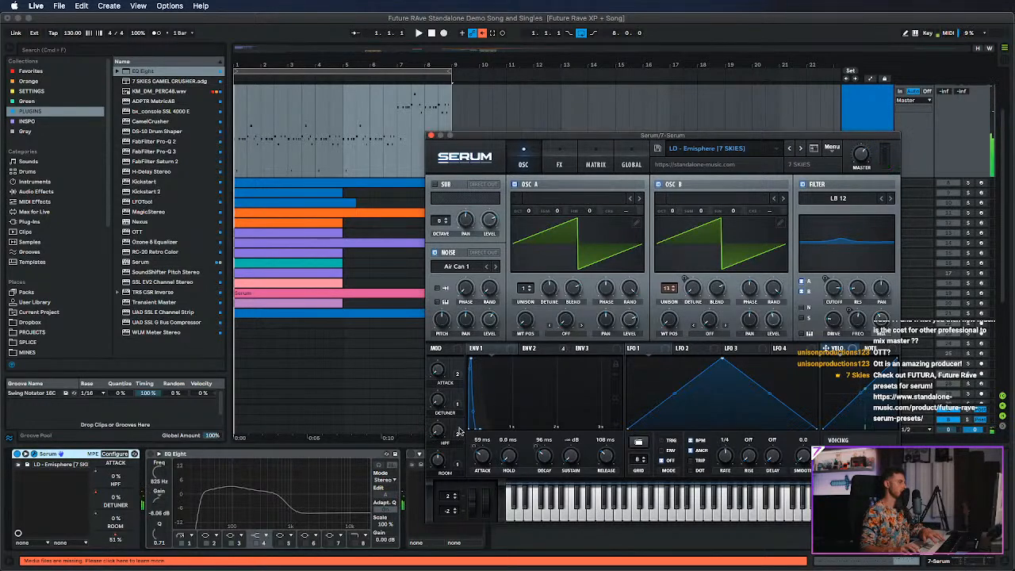
{"action": "mouse_move", "coordinate": [437, 430]}
{"action": "left_mouse_down"}
{"action": "mouse_move", "coordinate": [447, 265]}
{"action": "mouse_move", "coordinate": [429, 392]}
{"action": "mouse_move", "coordinate": [435, 448]}
{"action": "left_mouse_up"}
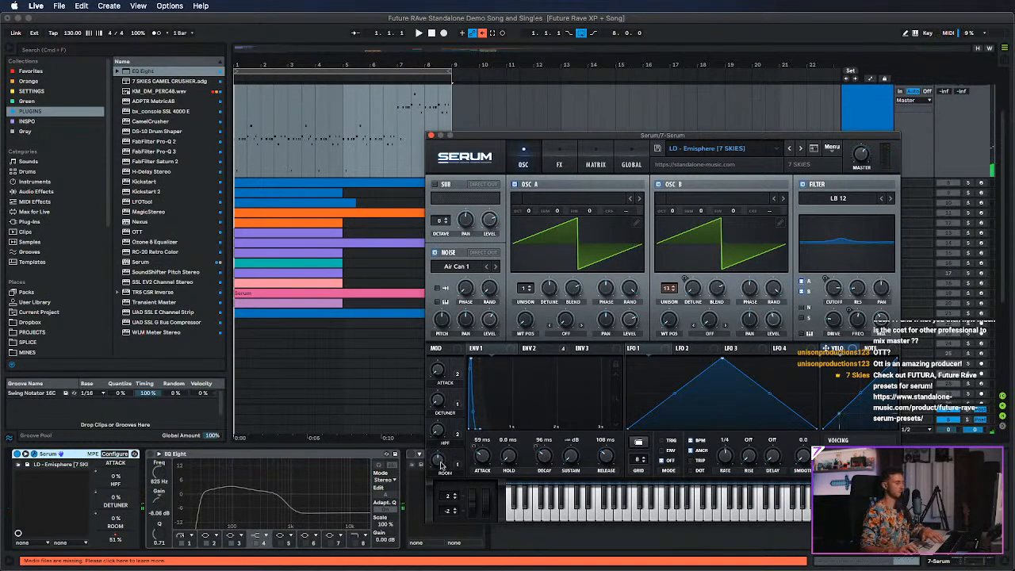
{"action": "left_click_drag", "start_coordinate": [440, 463], "coordinate": [438, 524]}
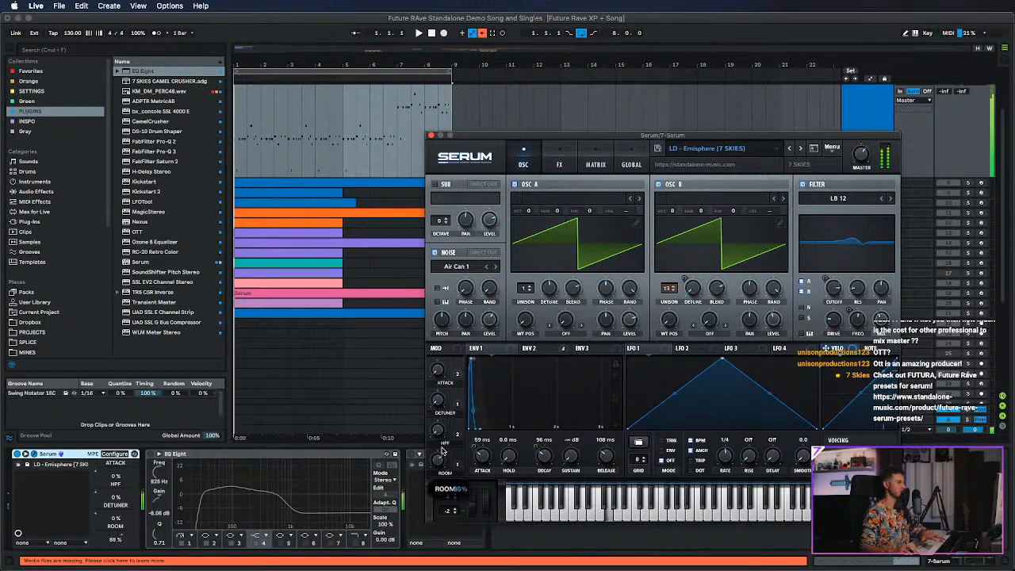
{"action": "left_click", "coordinate": [431, 136]}
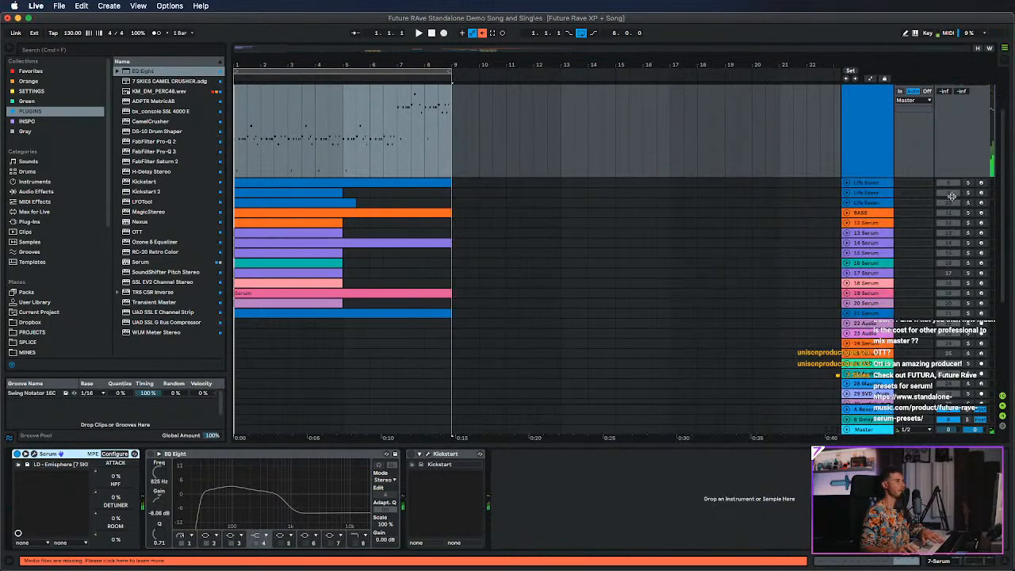
Expand and solo the first Life Saver track, select its 8-bar clip and play it.
{"action": "scroll", "coordinate": [828, 204], "scroll_direction": "up", "scroll_amount": 3}
{"action": "left_click", "coordinate": [846, 232]}
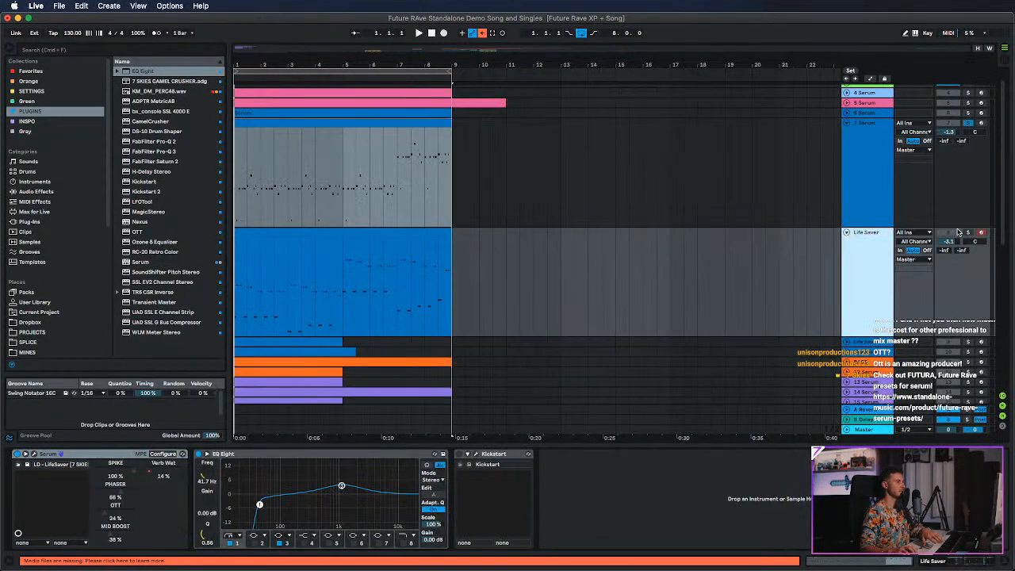
{"action": "left_click", "coordinate": [322, 229]}
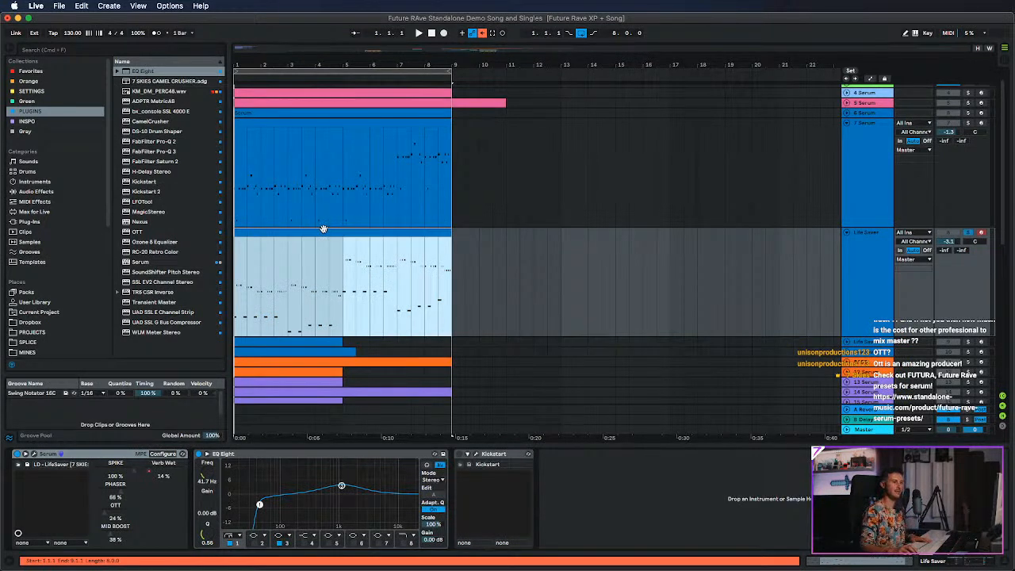
{"action": "key", "text": "space"}
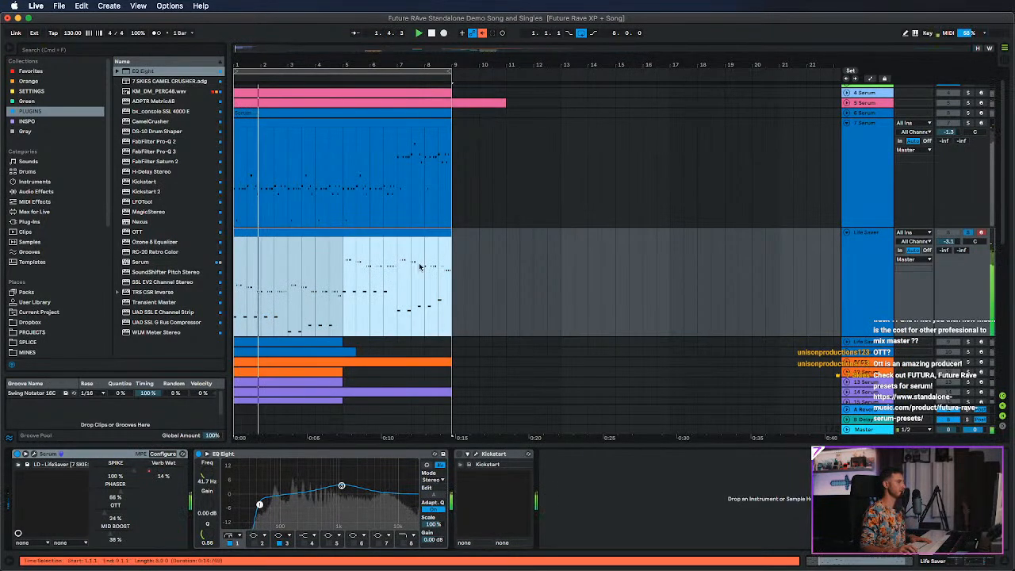
{"action": "left_click", "coordinate": [877, 272]}
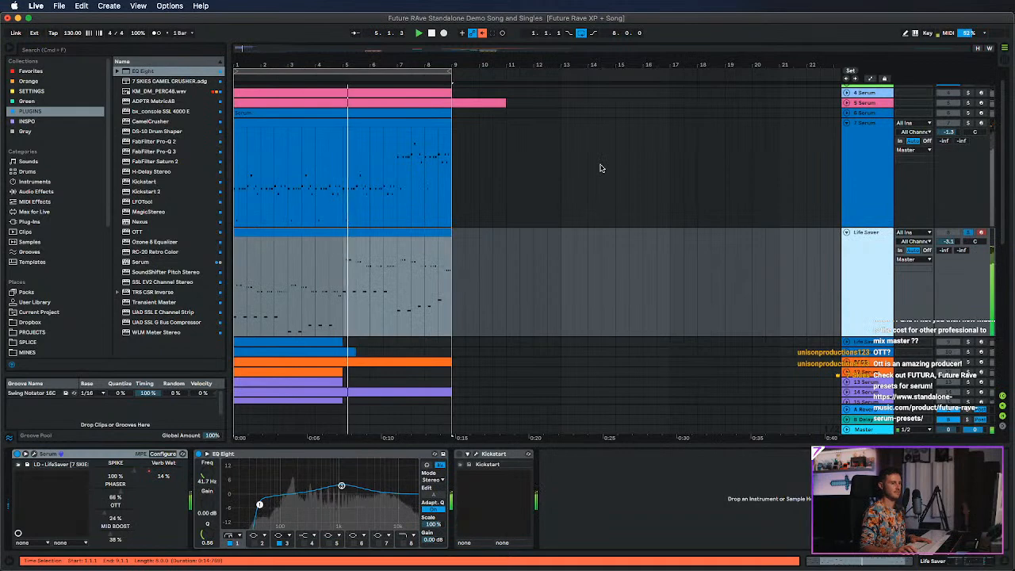
Stop playback and place the Serum window with the LD - LifeSaver preset over the arrangement.
{"action": "left_click_drag", "start_coordinate": [339, 65], "coordinate": [464, 85]}
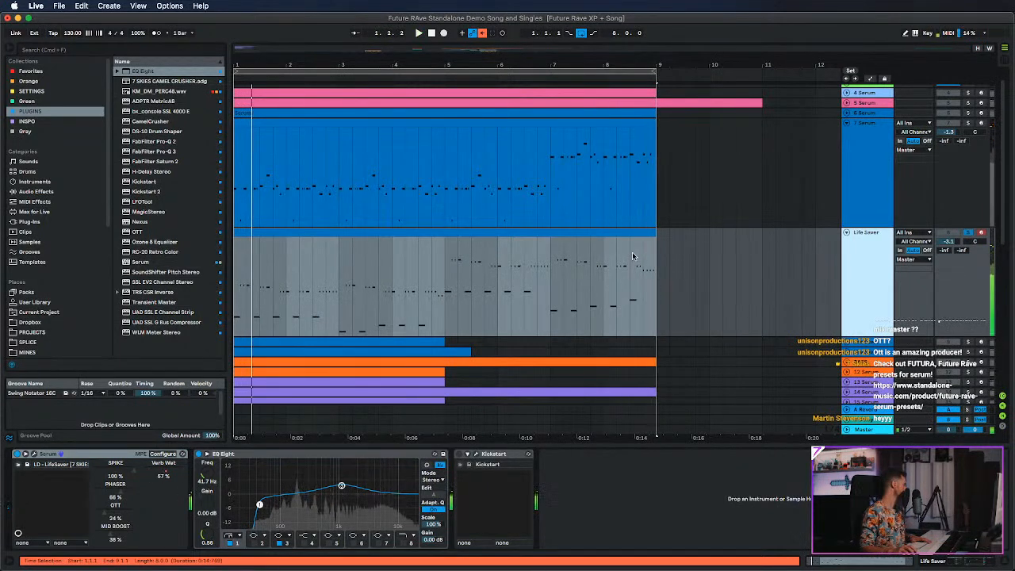
{"action": "key", "text": "space"}
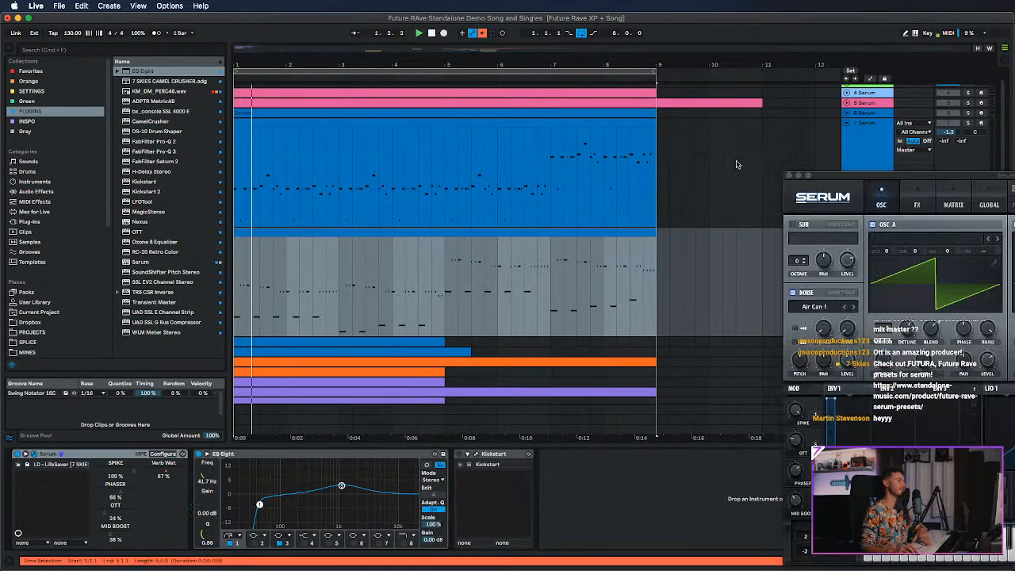
{"action": "left_click_drag", "start_coordinate": [876, 171], "coordinate": [485, 146]}
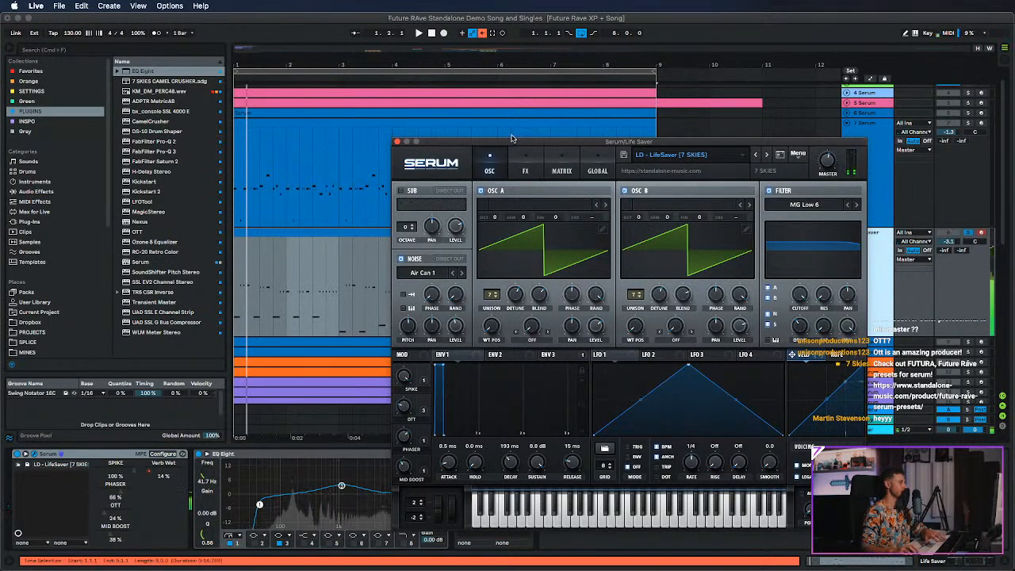
{"action": "left_click_drag", "start_coordinate": [511, 141], "coordinate": [553, 83]}
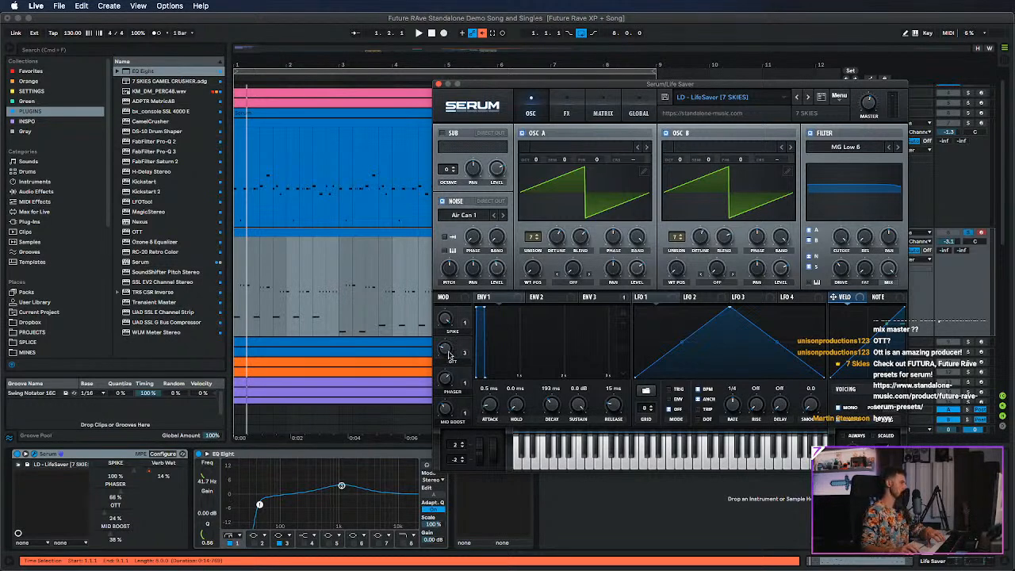
Set the LD - LifeSaver macros to OTT 25%, Phaser 0% and Mid Boost 100%, and close the Serum window.
{"action": "mouse_move", "coordinate": [449, 356]}
{"action": "left_mouse_down"}
{"action": "mouse_move", "coordinate": [450, 552]}
{"action": "mouse_move", "coordinate": [468, 234]}
{"action": "mouse_move", "coordinate": [449, 351]}
{"action": "left_mouse_up"}
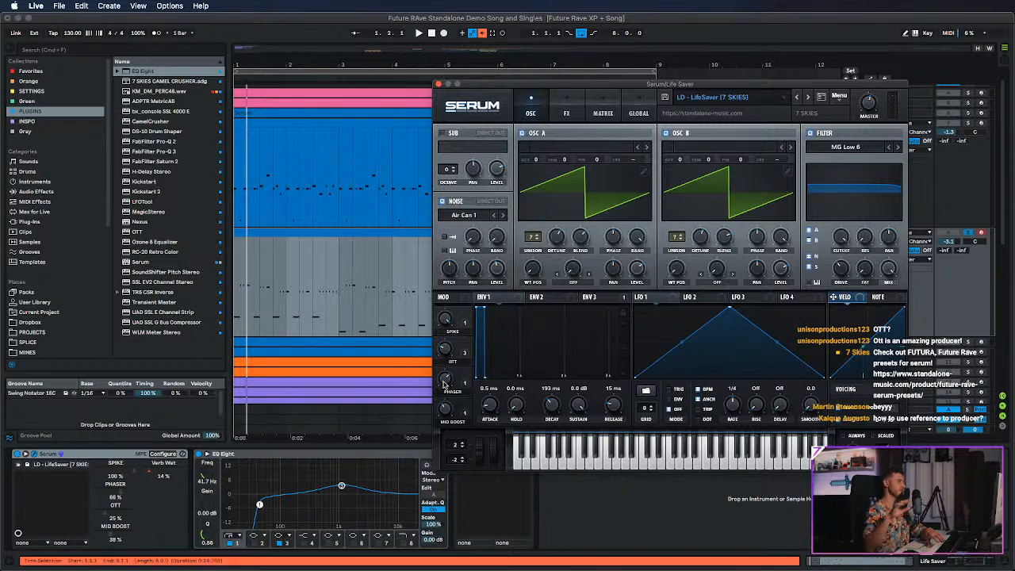
{"action": "mouse_move", "coordinate": [445, 384]}
{"action": "left_mouse_down"}
{"action": "mouse_move", "coordinate": [466, 553]}
{"action": "mouse_move", "coordinate": [448, 371]}
{"action": "mouse_move", "coordinate": [446, 381]}
{"action": "left_mouse_up"}
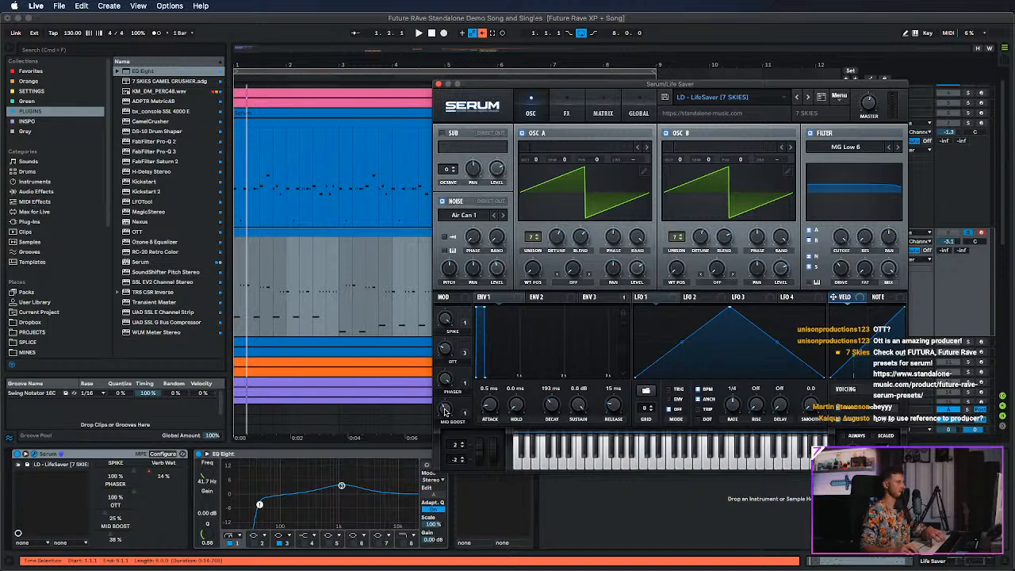
{"action": "left_click_drag", "start_coordinate": [445, 411], "coordinate": [445, 349]}
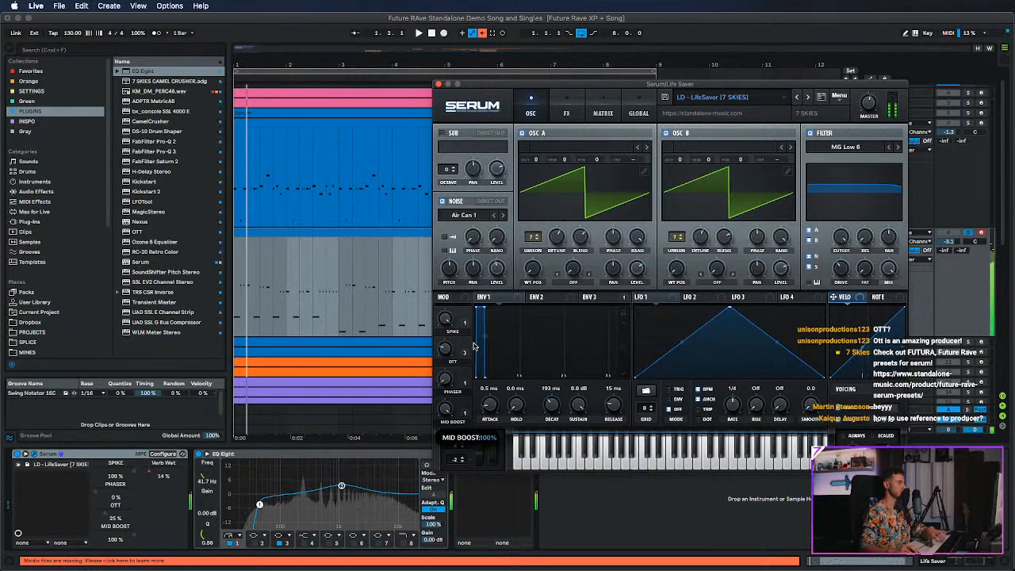
{"action": "left_click", "coordinate": [438, 83]}
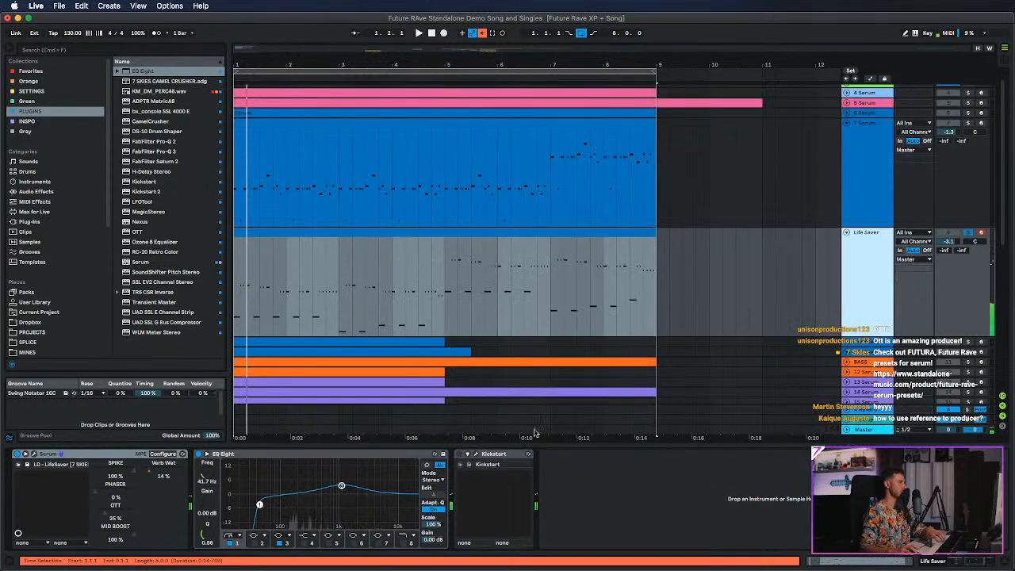
{"action": "left_click", "coordinate": [394, 492]}
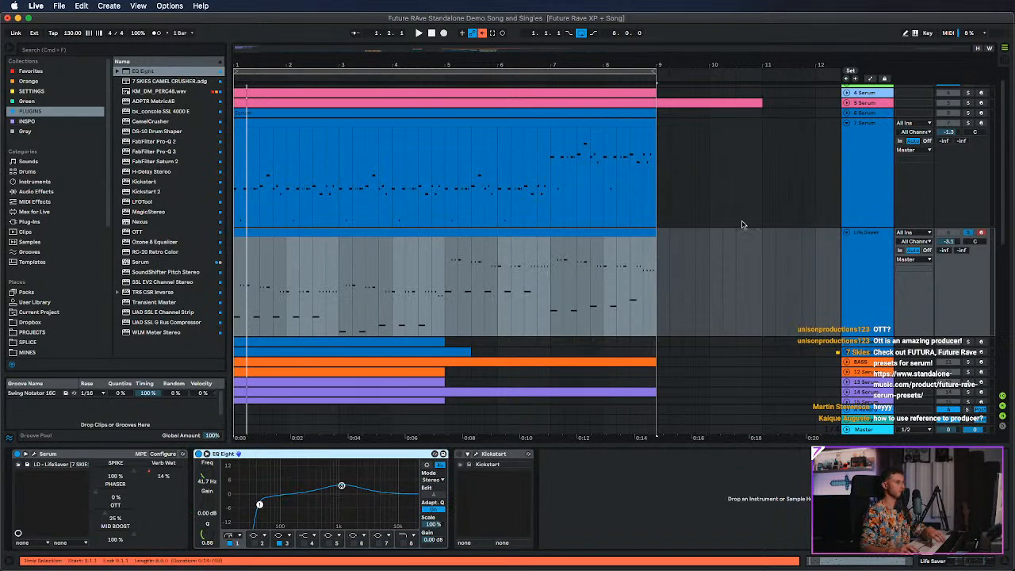
Expand and select the second Life Saver track with the LD - Mary preset, and shorten the loop to 4 bars.
{"action": "scroll", "coordinate": [855, 262], "scroll_direction": "down", "scroll_amount": 1}
{"action": "left_click", "coordinate": [857, 282]}
{"action": "left_click", "coordinate": [847, 320]}
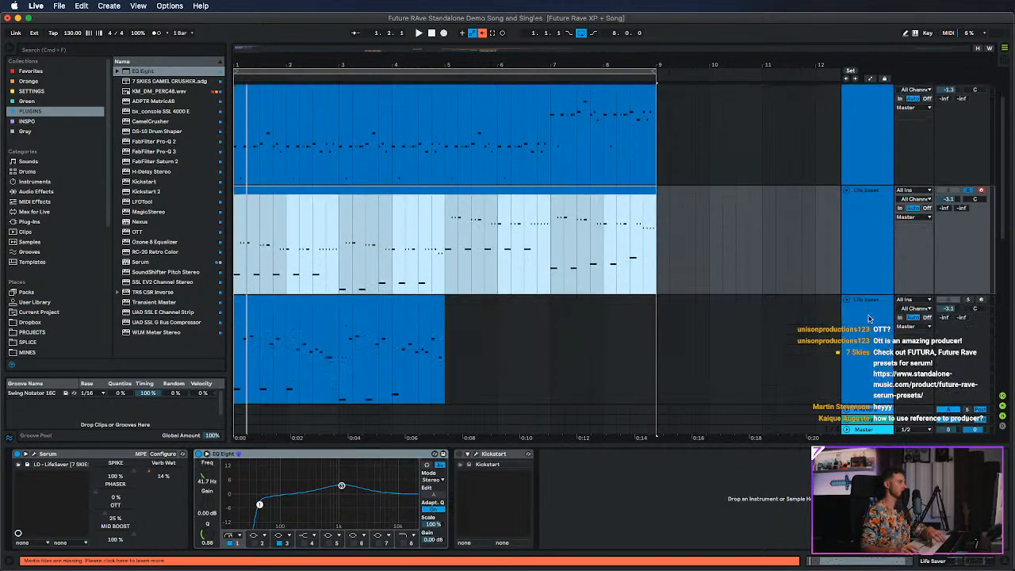
{"action": "left_click", "coordinate": [869, 312]}
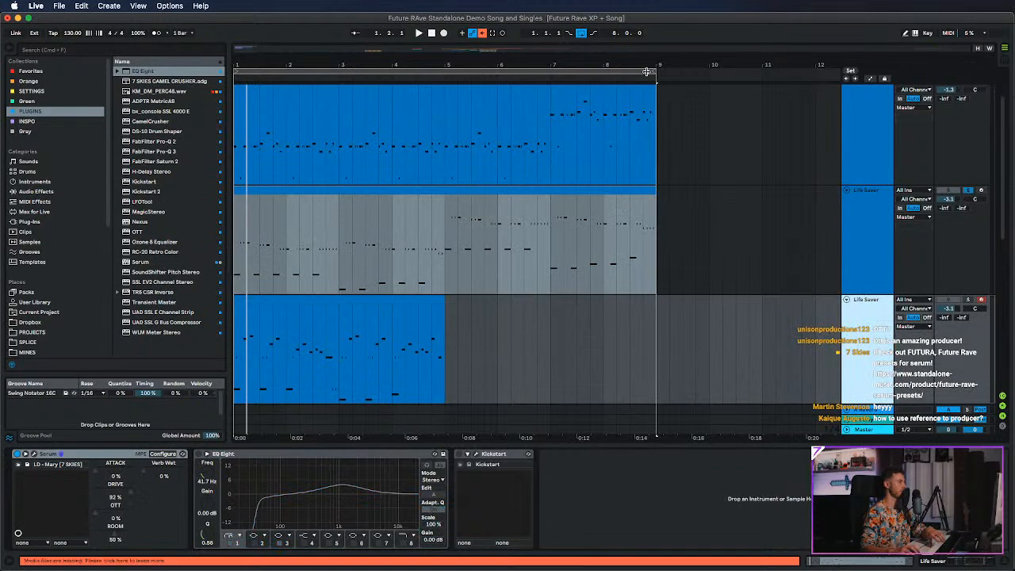
{"action": "left_click_drag", "start_coordinate": [652, 79], "coordinate": [437, 95]}
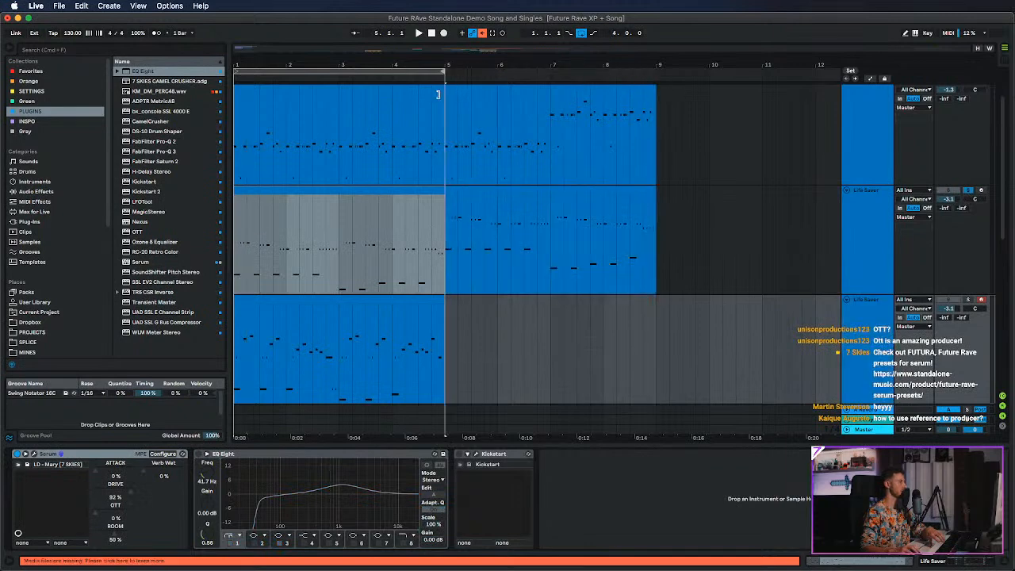
Solo the Life Saver track with the LD - Mary preset, select its 4-bar clip and play it.
{"action": "left_click", "coordinate": [843, 320]}
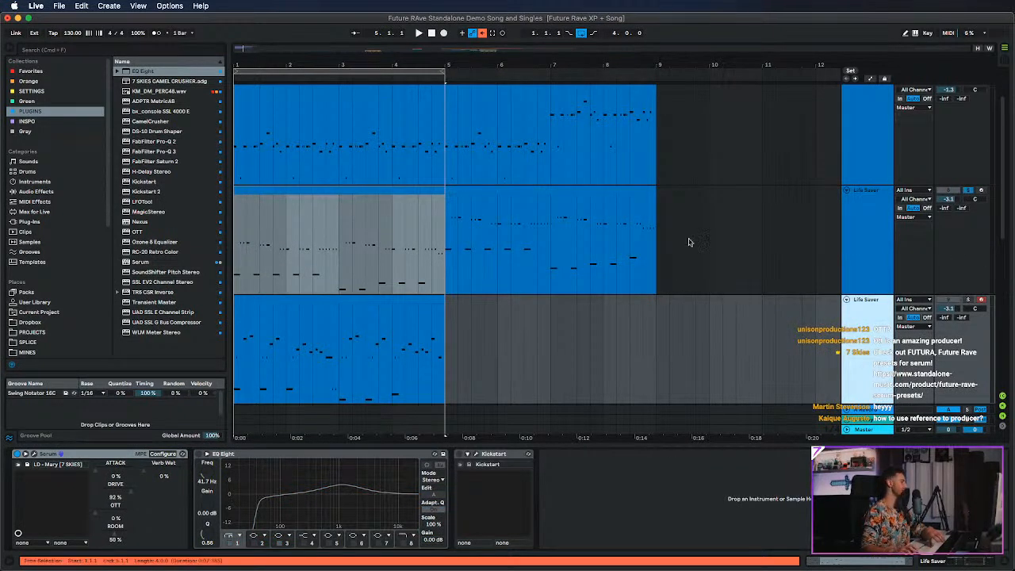
{"action": "left_click", "coordinate": [352, 253]}
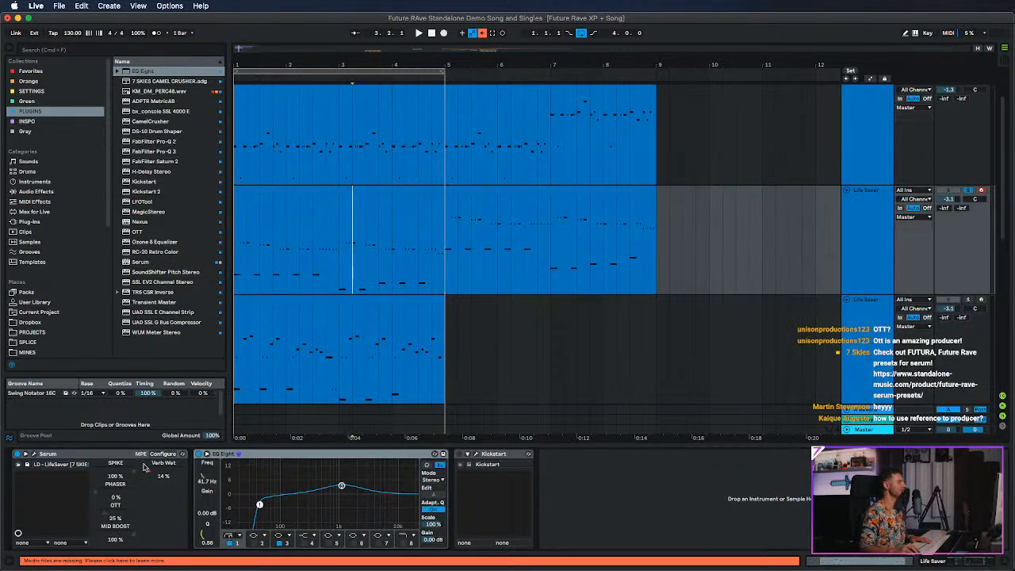
{"action": "left_click", "coordinate": [365, 356]}
{"action": "left_click", "coordinate": [358, 304]}
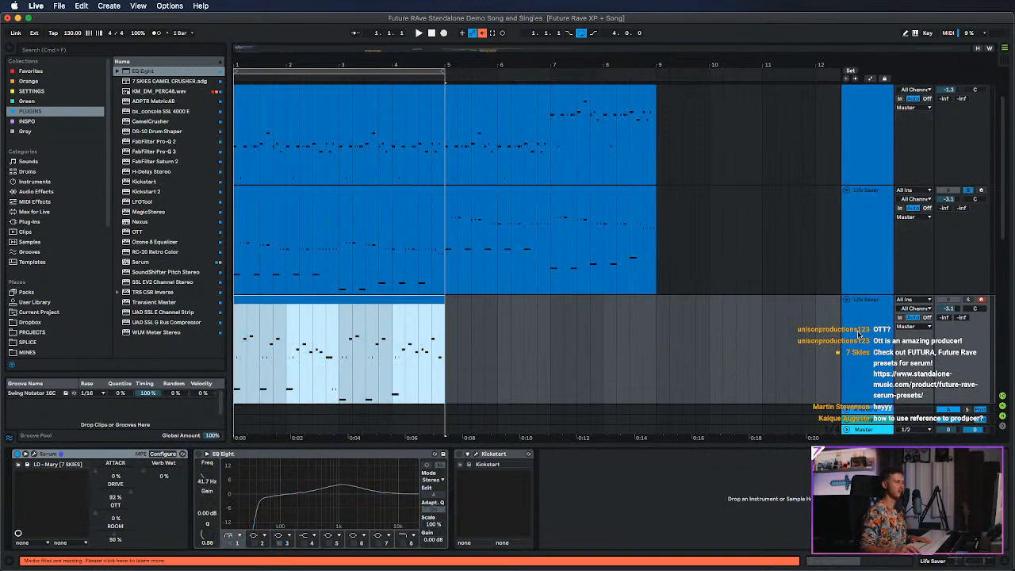
{"action": "left_click", "coordinate": [886, 312]}
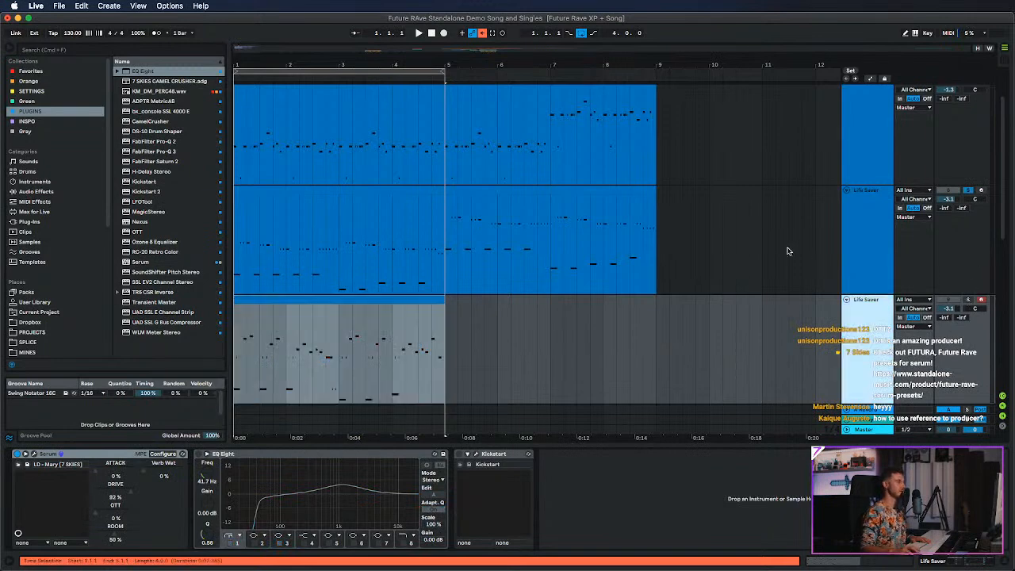
{"action": "left_click", "coordinate": [830, 268]}
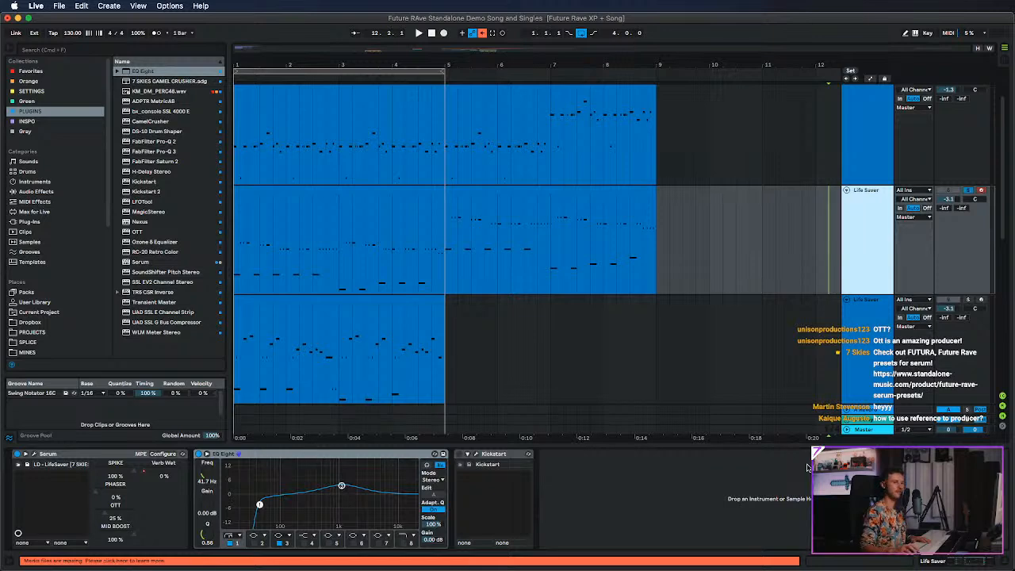
{"action": "left_click", "coordinate": [966, 304]}
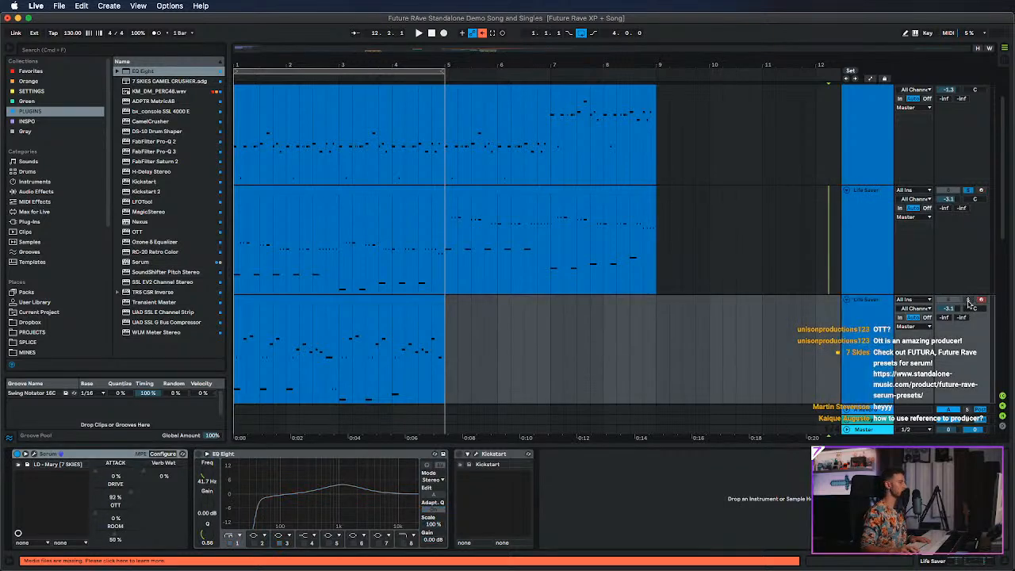
{"action": "left_click", "coordinate": [308, 298]}
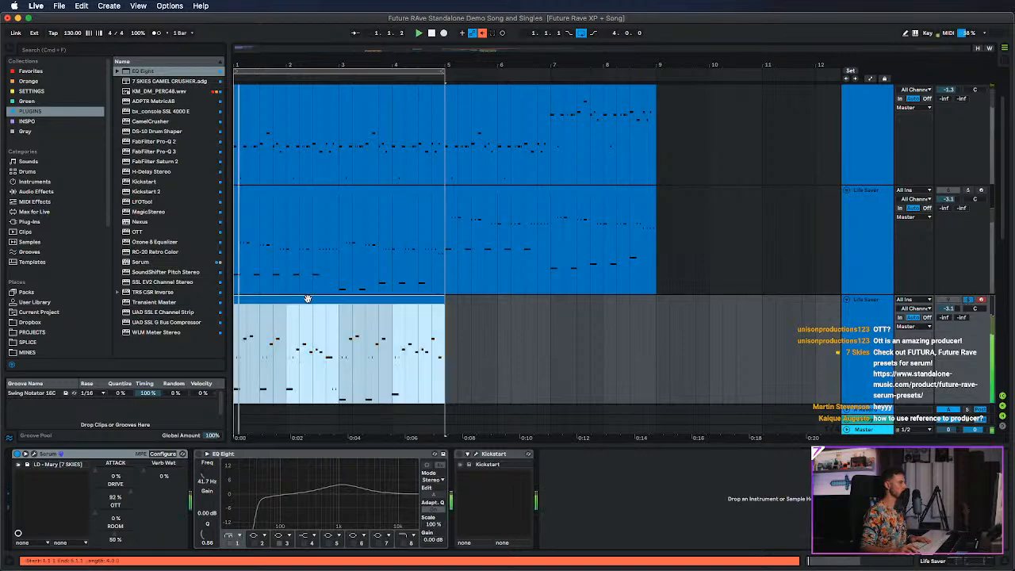
{"action": "left_click", "coordinate": [883, 316]}
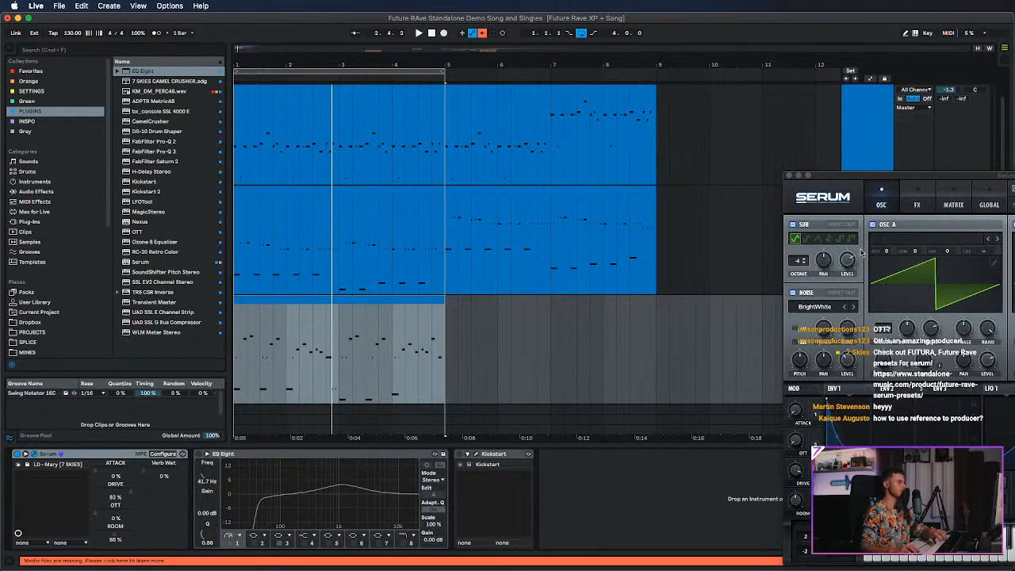
Audition LD - Mary in Serum with its Attack macro at 100% and back at 0%, and close the window.
{"action": "left_click_drag", "start_coordinate": [985, 179], "coordinate": [484, 117]}
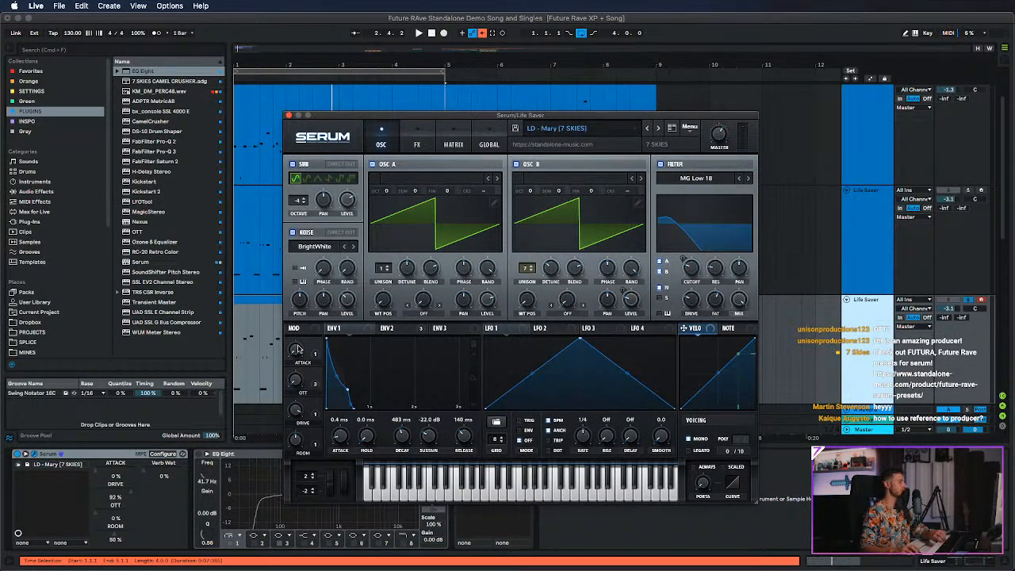
{"action": "left_click_drag", "start_coordinate": [295, 355], "coordinate": [290, 319]}
{"action": "scroll", "coordinate": [298, 344], "scroll_direction": "down", "scroll_amount": 6}
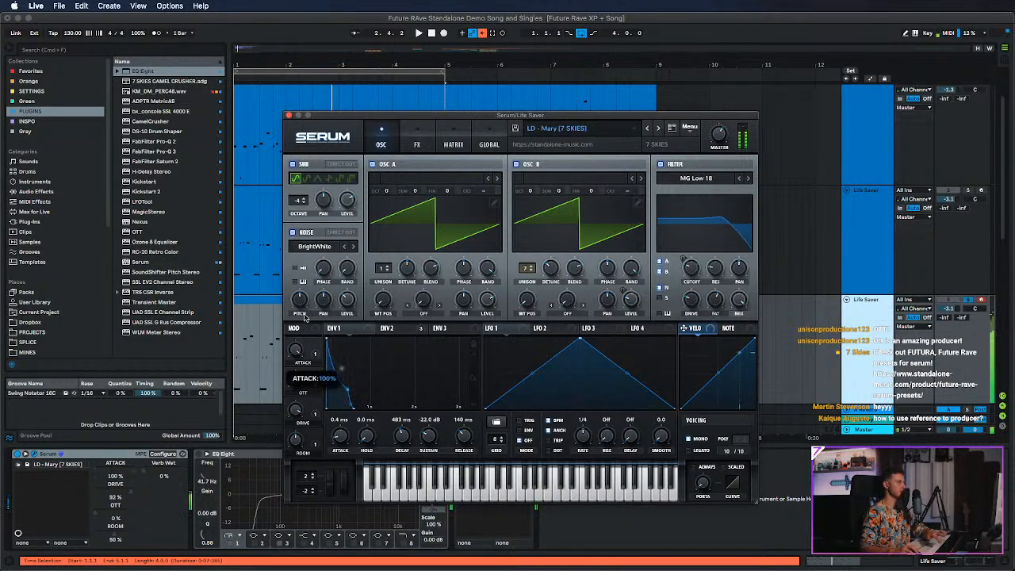
{"action": "scroll", "coordinate": [299, 348], "scroll_direction": "down", "scroll_amount": 4}
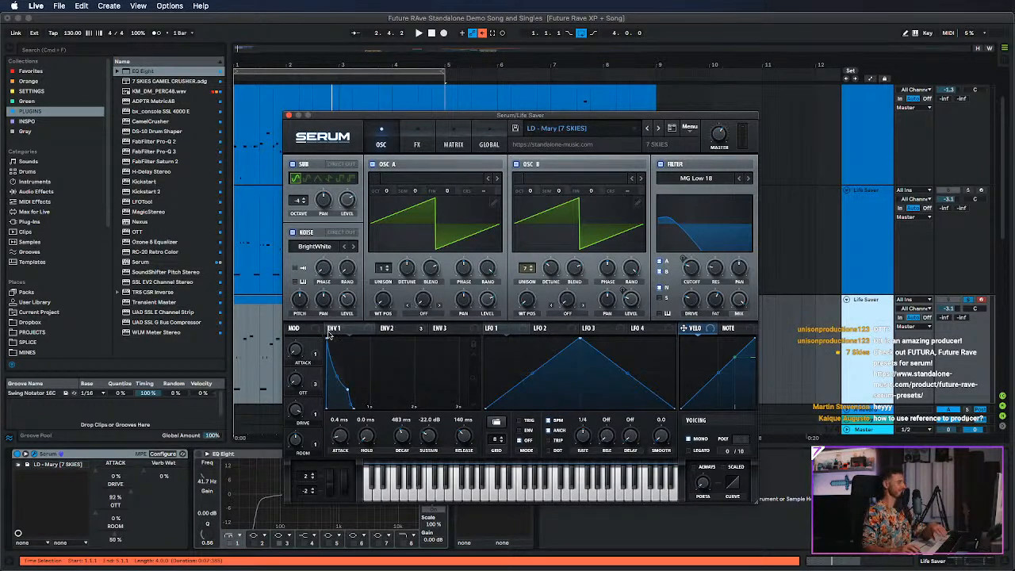
{"action": "left_click_drag", "start_coordinate": [321, 342], "coordinate": [314, 344]}
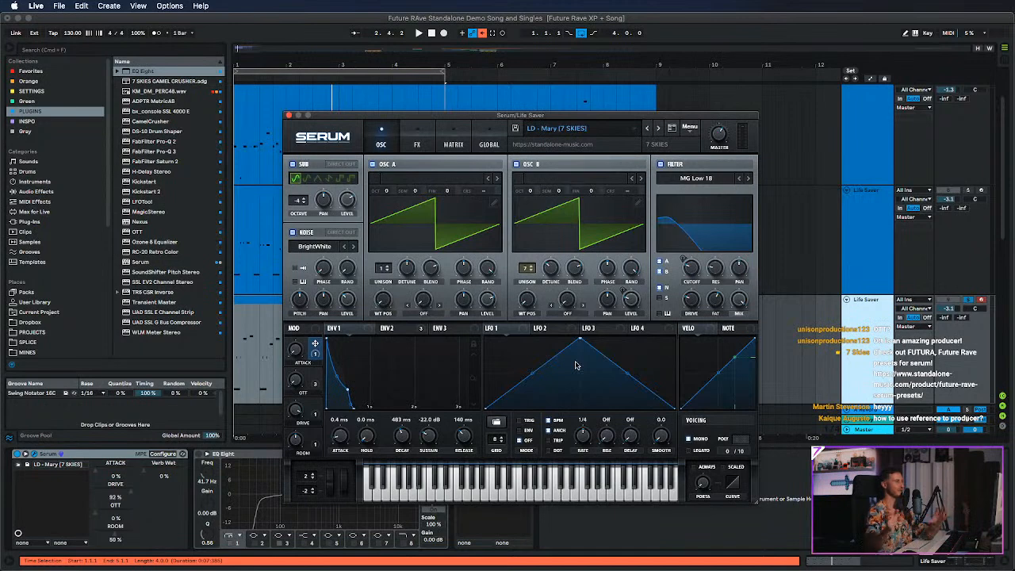
{"action": "left_click", "coordinate": [289, 115]}
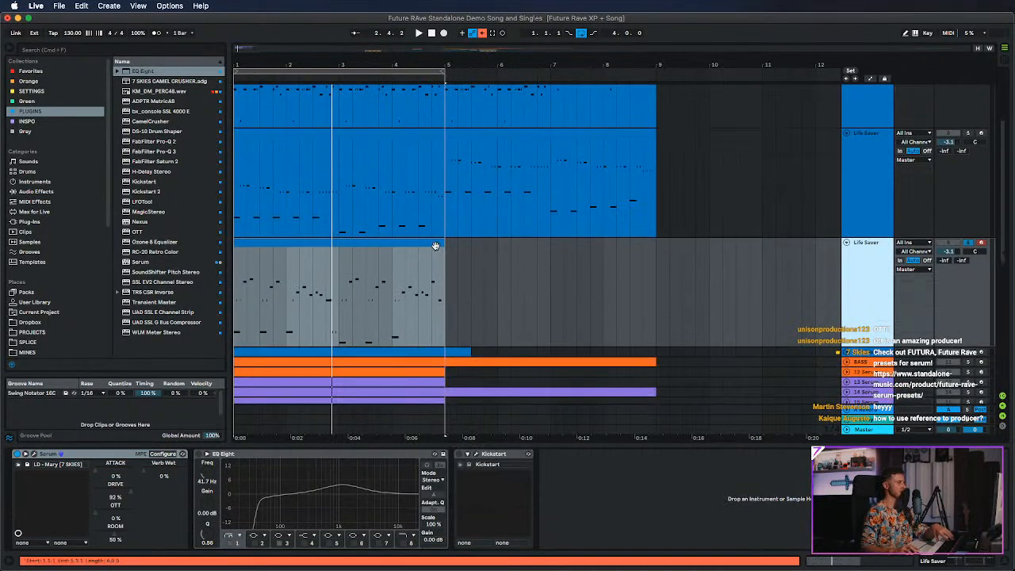
Solo the Life Saver track with the LD - Permanent PW preset, extend the loop to its clip's end at 5.3.1 and play it.
{"action": "left_click", "coordinate": [876, 326]}
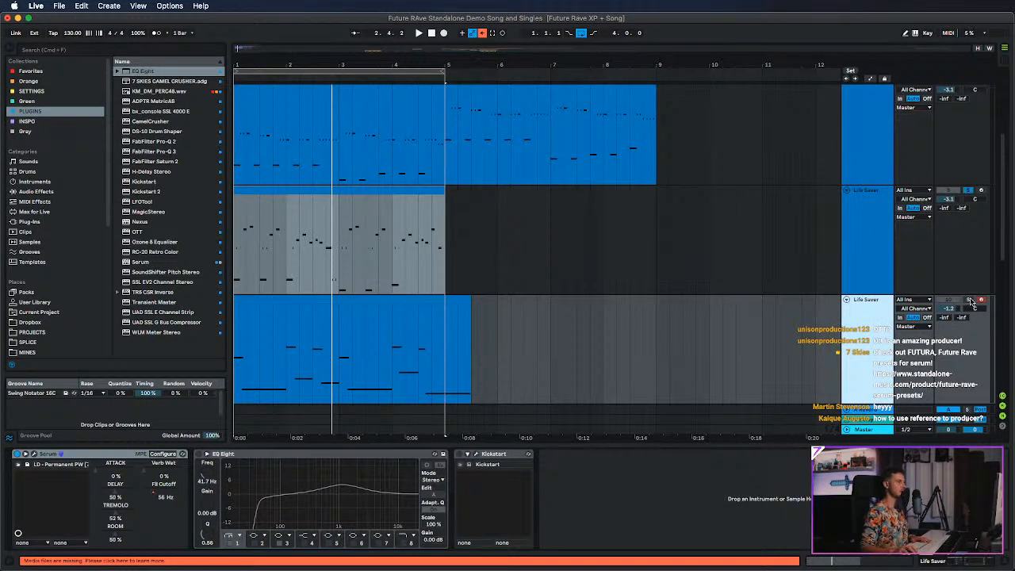
{"action": "left_click", "coordinate": [249, 299]}
{"action": "key", "text": "space"}
{"action": "key", "text": "space"}
{"action": "left_click_drag", "start_coordinate": [444, 71], "coordinate": [470, 74]}
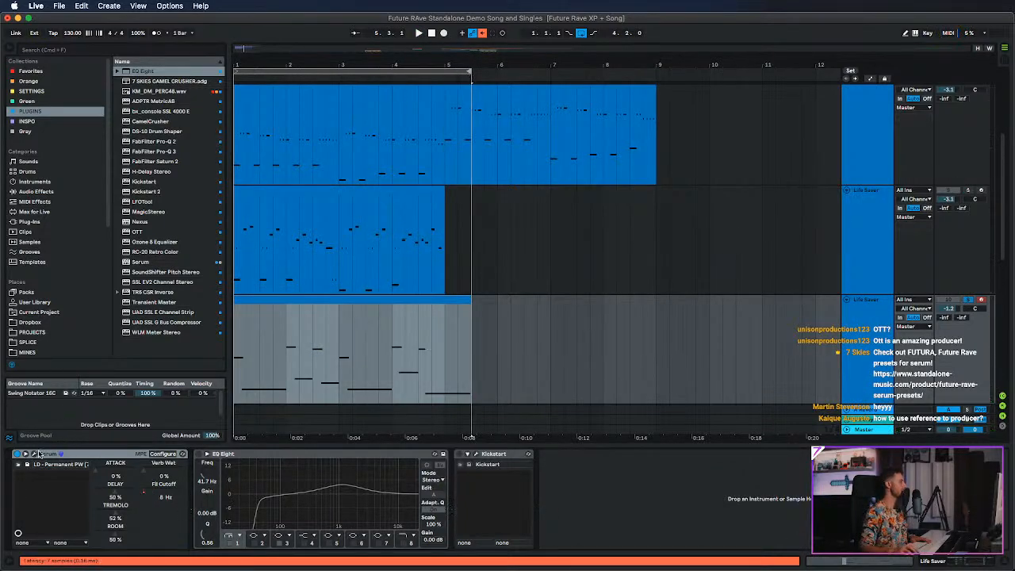
{"action": "key", "text": "space"}
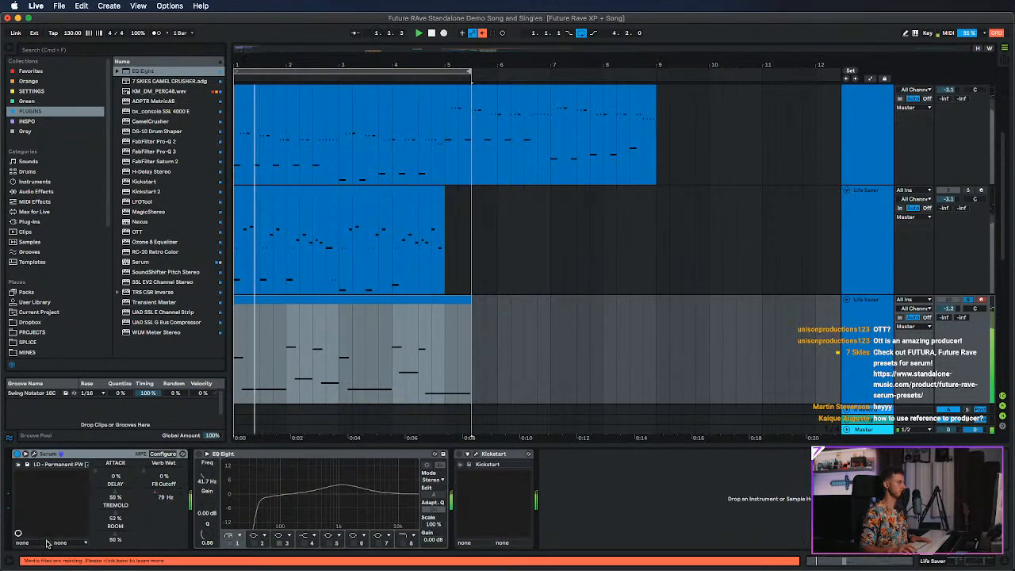
Open Serum with LD - Permanent PW over the arrangement and audition it with OSC A and OSC B switched off and back on.
{"action": "left_click", "coordinate": [33, 454]}
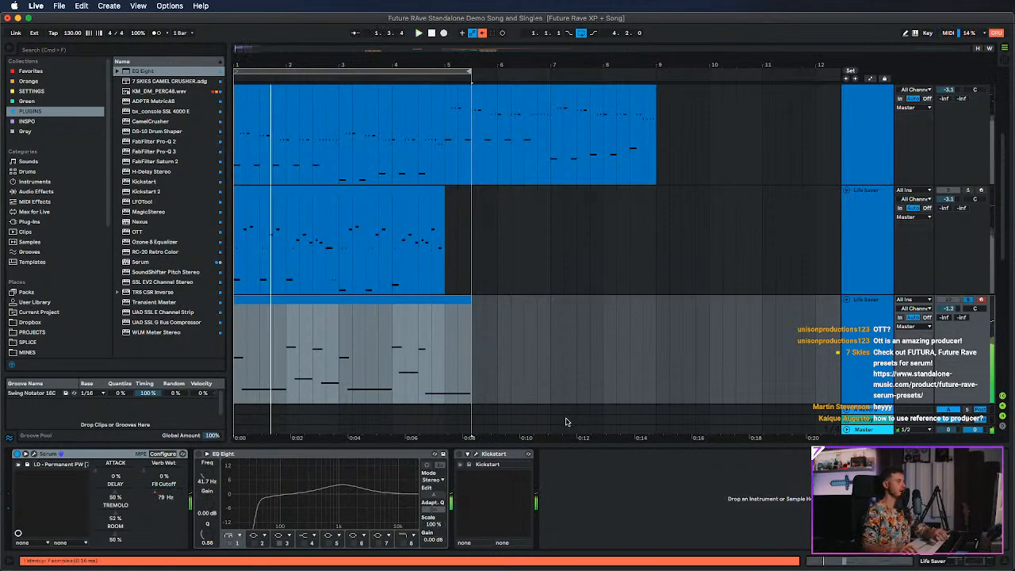
{"action": "left_click_drag", "start_coordinate": [833, 178], "coordinate": [327, 137]}
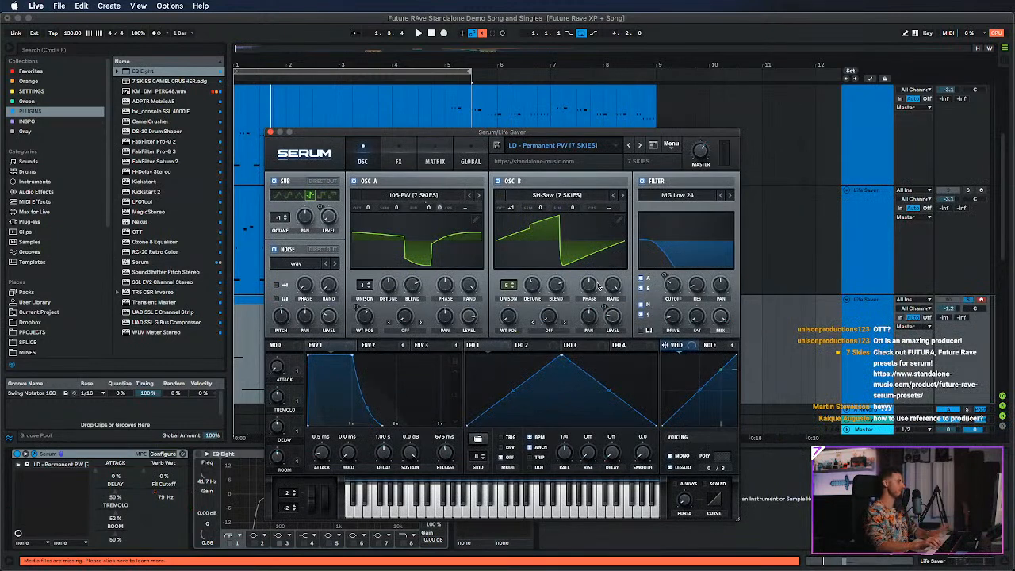
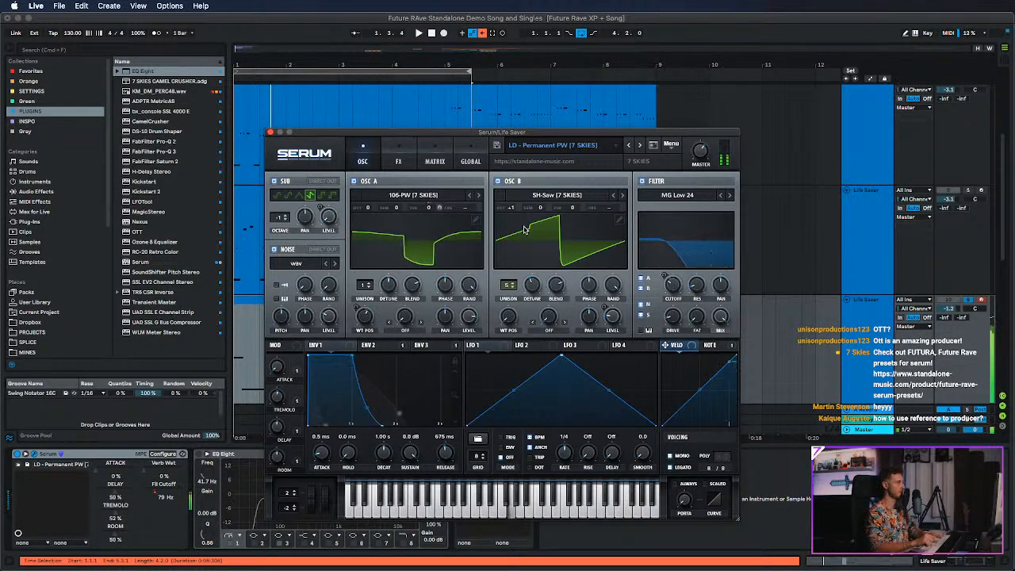
{"action": "left_click", "coordinate": [353, 181]}
{"action": "left_click", "coordinate": [497, 181]}
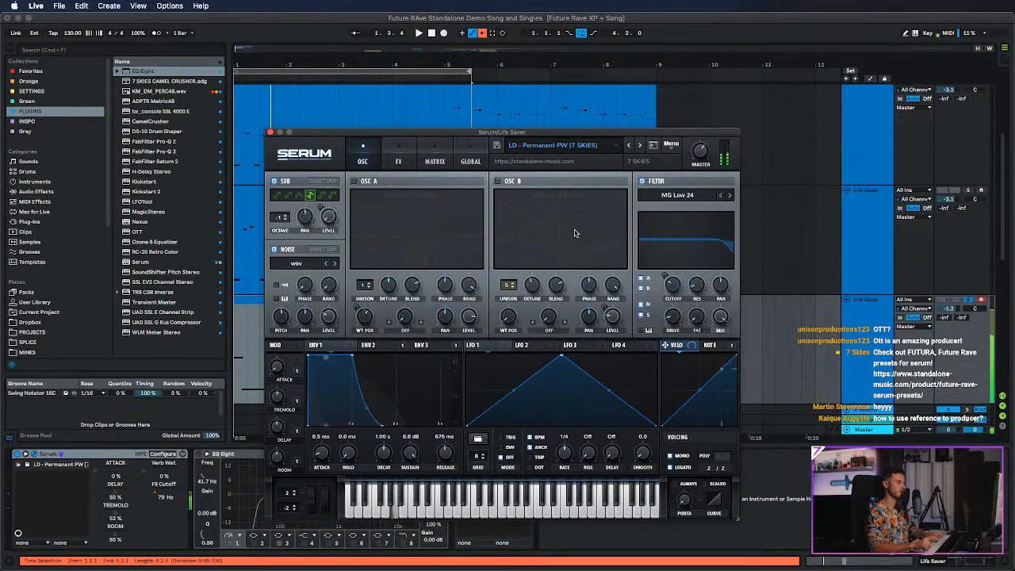
{"action": "left_click", "coordinate": [355, 182]}
{"action": "left_click", "coordinate": [498, 182]}
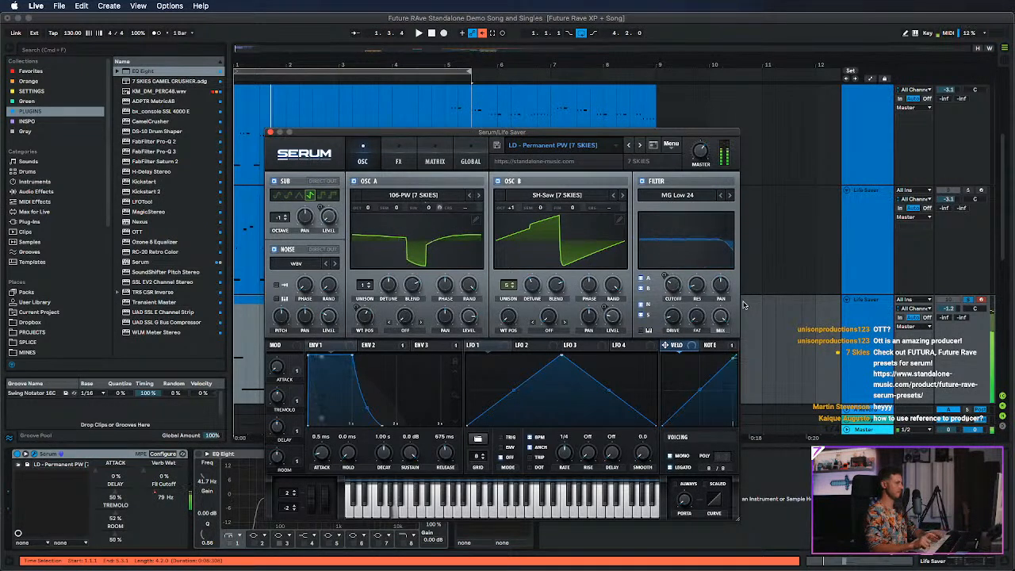
Examine the Note modulation curve and its assignment to the Sub Level in LD - Permanent PW, and close the Serum window.
{"action": "left_click", "coordinate": [727, 346]}
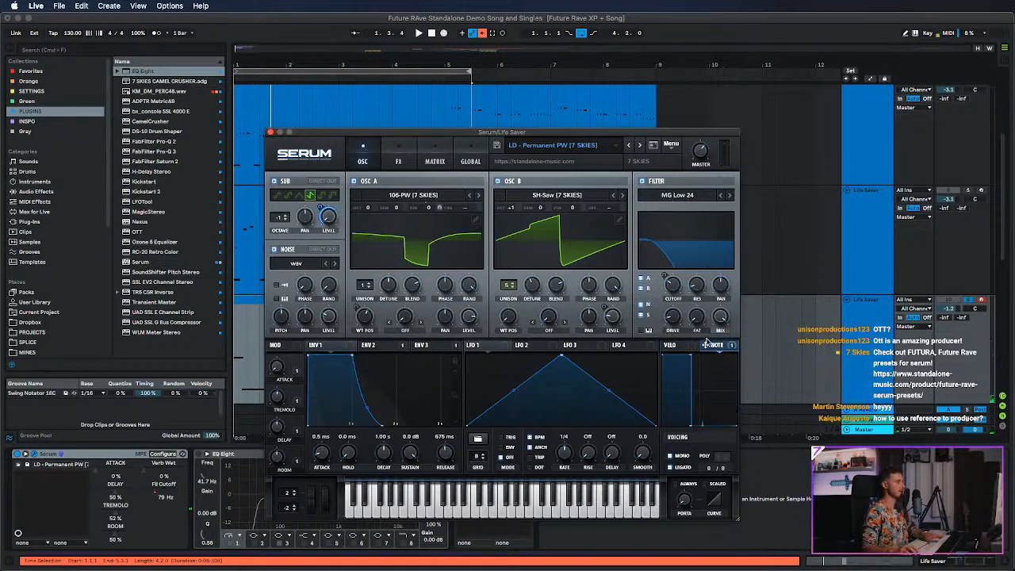
{"action": "right_click", "coordinate": [724, 349]}
{"action": "left_click", "coordinate": [755, 370]}
{"action": "left_click_drag", "start_coordinate": [338, 184], "coordinate": [346, 161]}
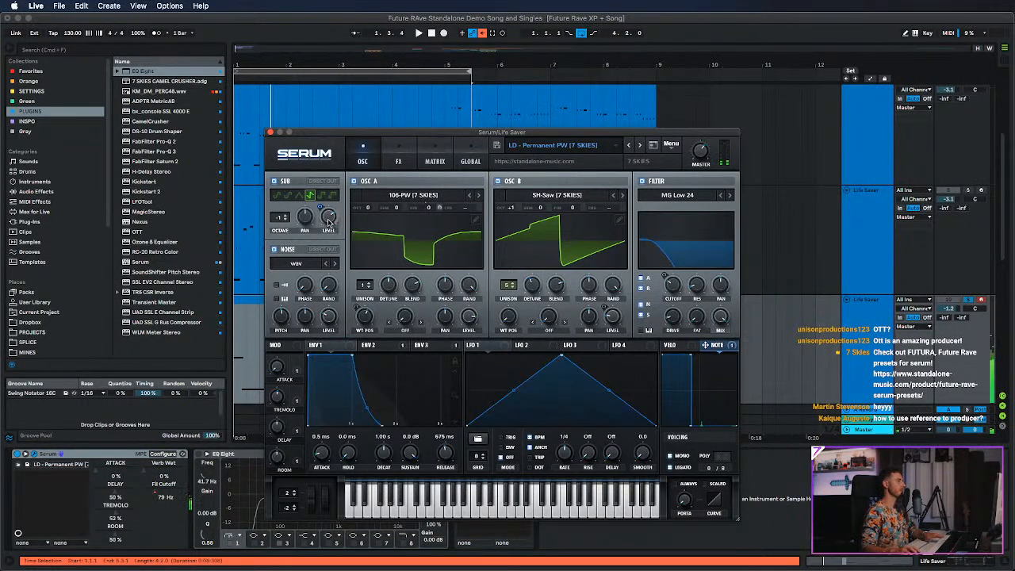
{"action": "left_click", "coordinate": [732, 346]}
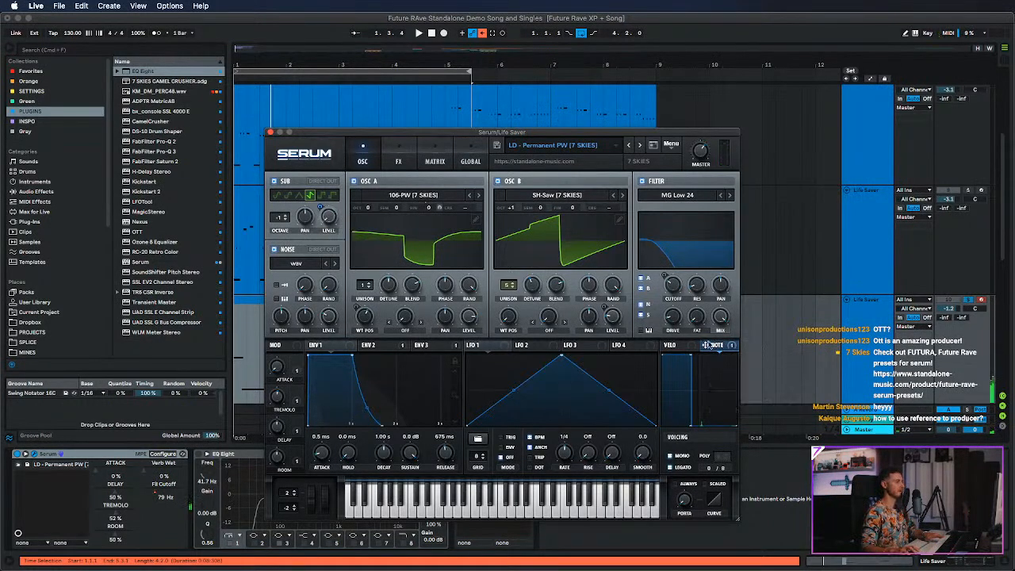
{"action": "left_click", "coordinate": [732, 346]}
{"action": "left_click", "coordinate": [726, 370]}
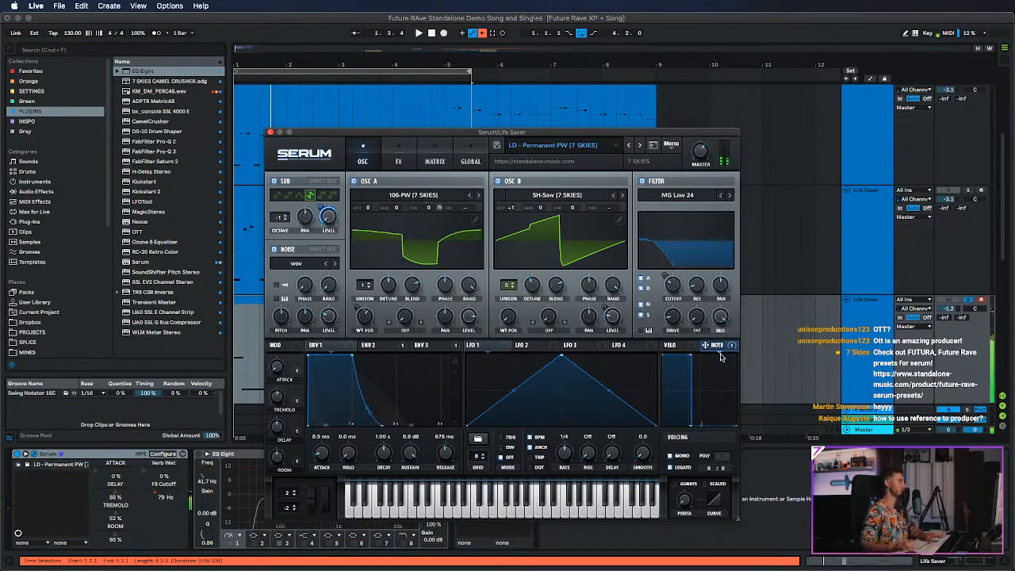
{"action": "left_click", "coordinate": [270, 132]}
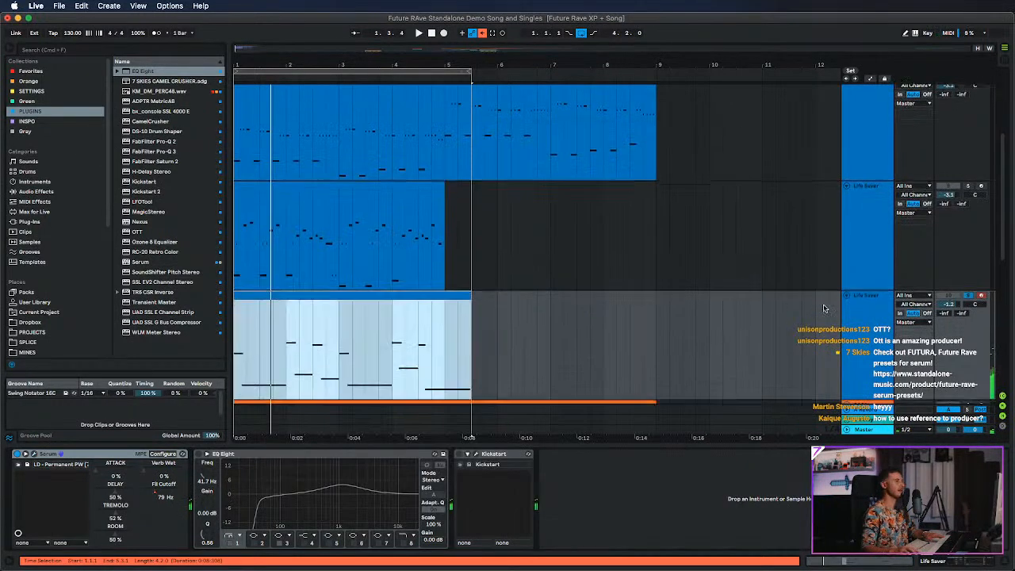
Expand and solo the BASS track with the LD - Gatekeeper preset, and extend the loop to 8 bars.
{"action": "scroll", "coordinate": [820, 306], "scroll_direction": "down", "scroll_amount": 3}
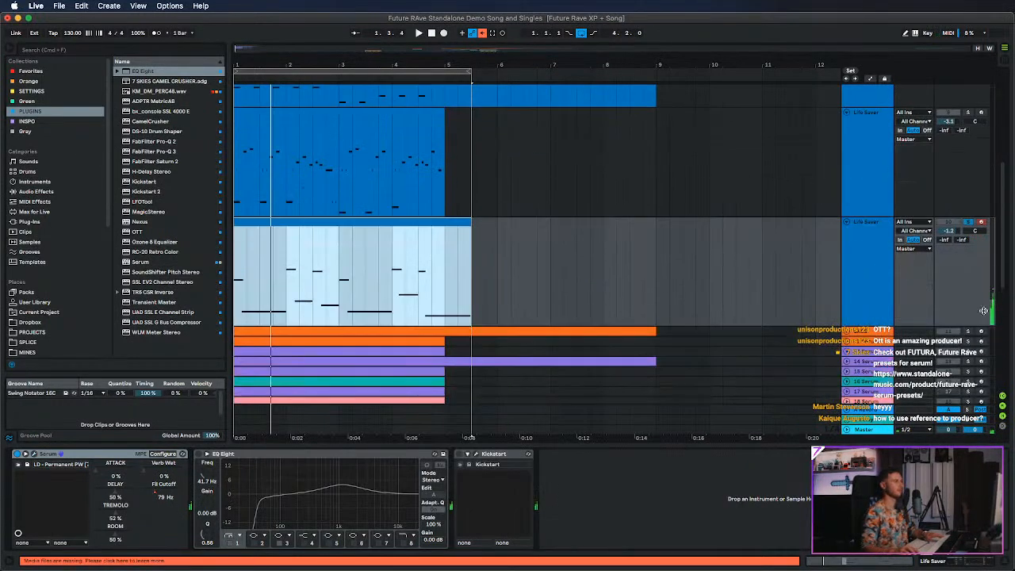
{"action": "left_click", "coordinate": [848, 332]}
{"action": "left_click", "coordinate": [890, 347]}
{"action": "left_click", "coordinate": [968, 332]}
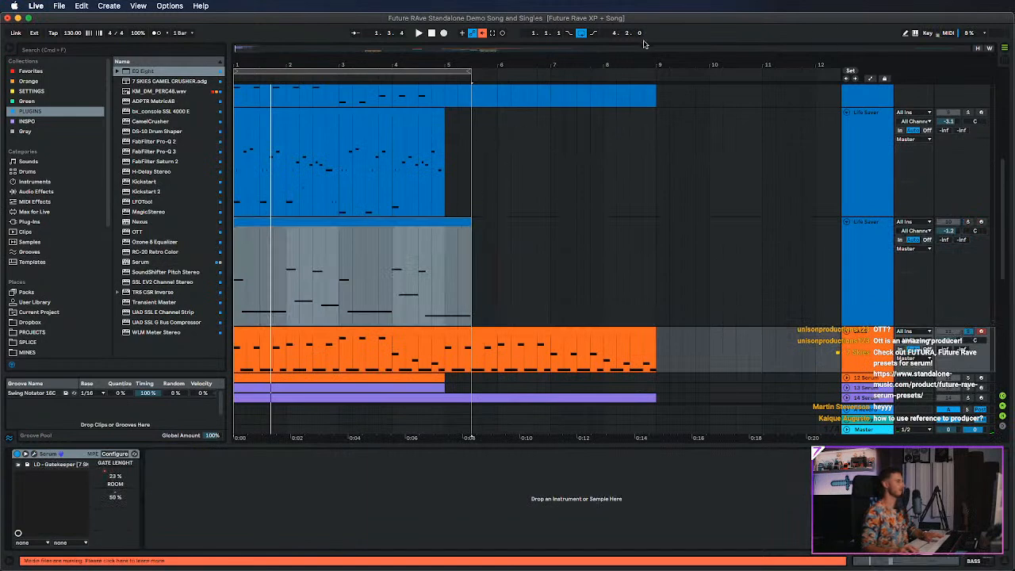
{"action": "left_click_drag", "start_coordinate": [468, 72], "coordinate": [659, 104]}
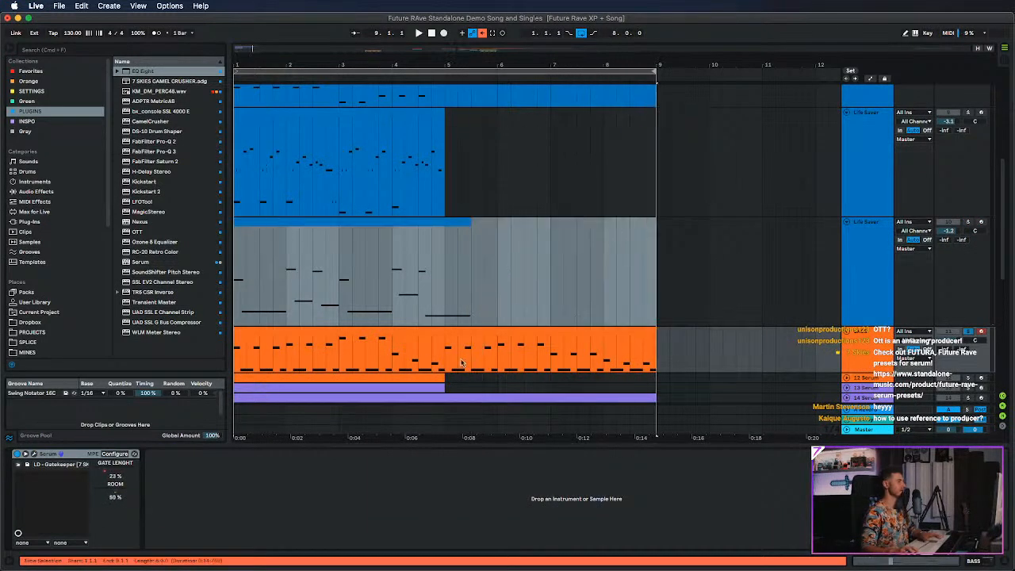
Select the 8-bar clip on the BASS track and play it.
{"action": "left_click", "coordinate": [304, 328]}
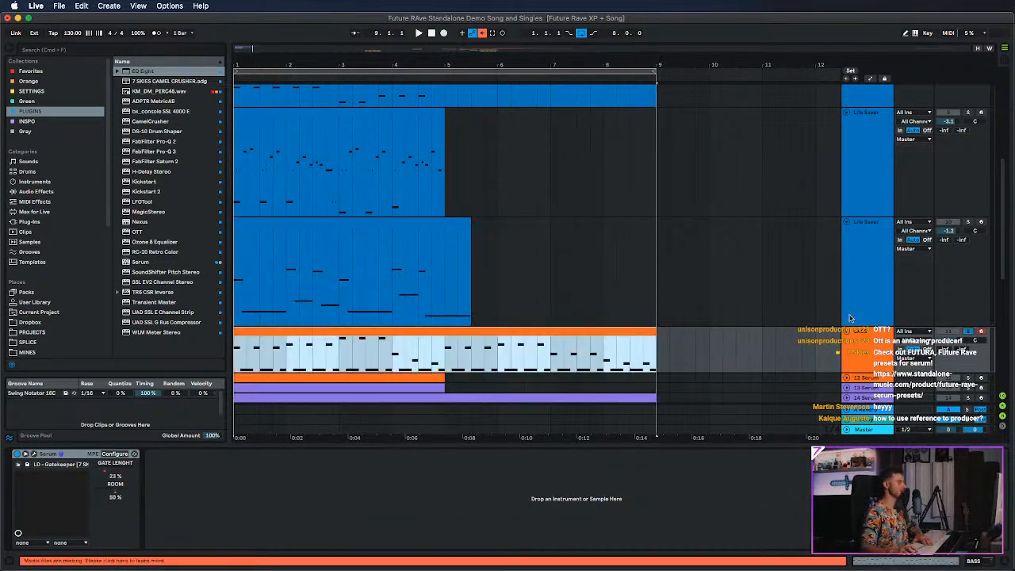
{"action": "left_click", "coordinate": [861, 345]}
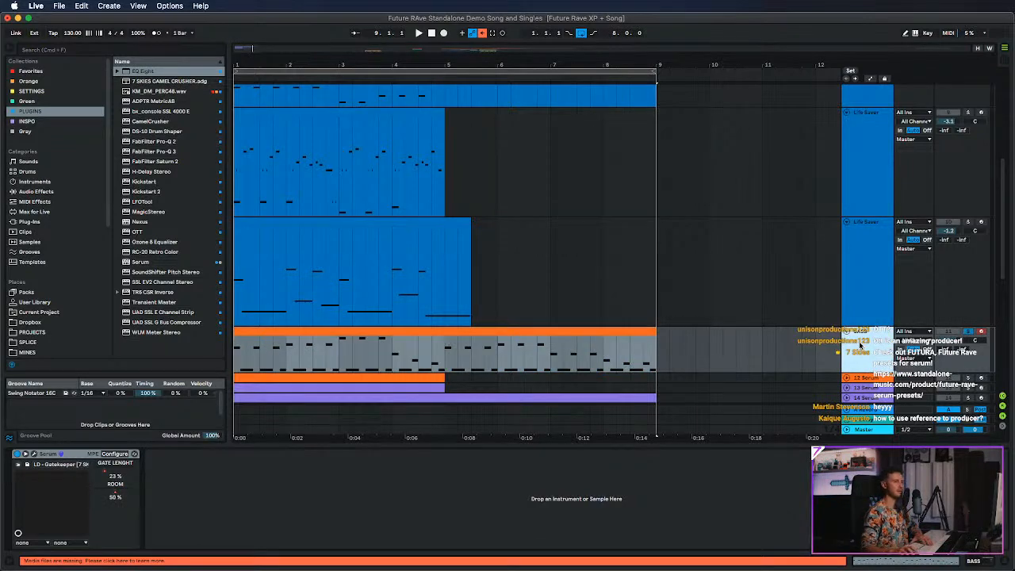
{"action": "key", "text": "space"}
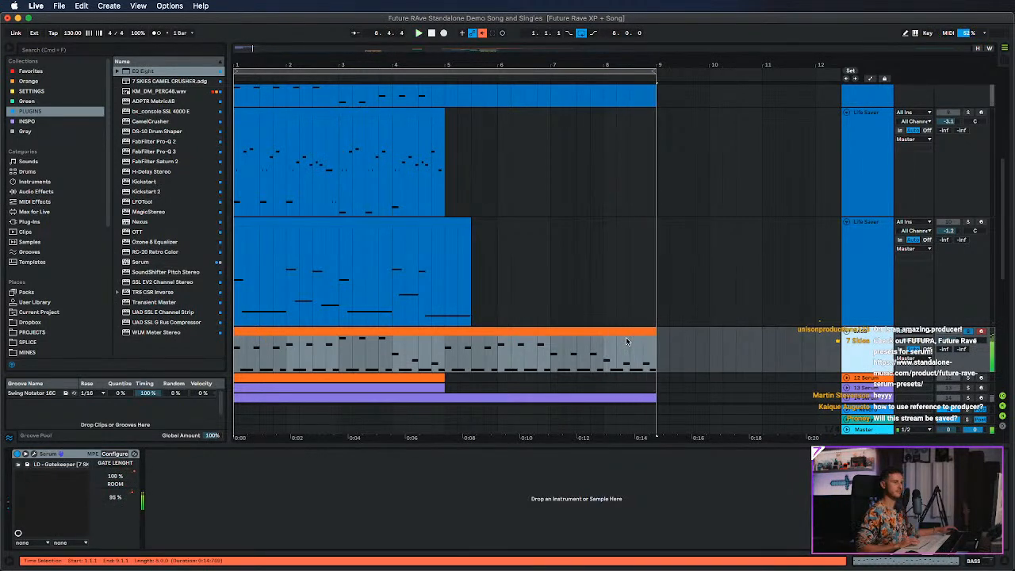
Place the Serum window with the LD - Gatekeeper preset over the arrangement and set the insert marker at 1.1.1.
{"action": "left_click", "coordinate": [279, 330]}
{"action": "mouse_move", "coordinate": [388, 70]}
{"action": "left_mouse_down"}
{"action": "mouse_move", "coordinate": [388, 32]}
{"action": "mouse_move", "coordinate": [388, 72]}
{"action": "left_mouse_up"}
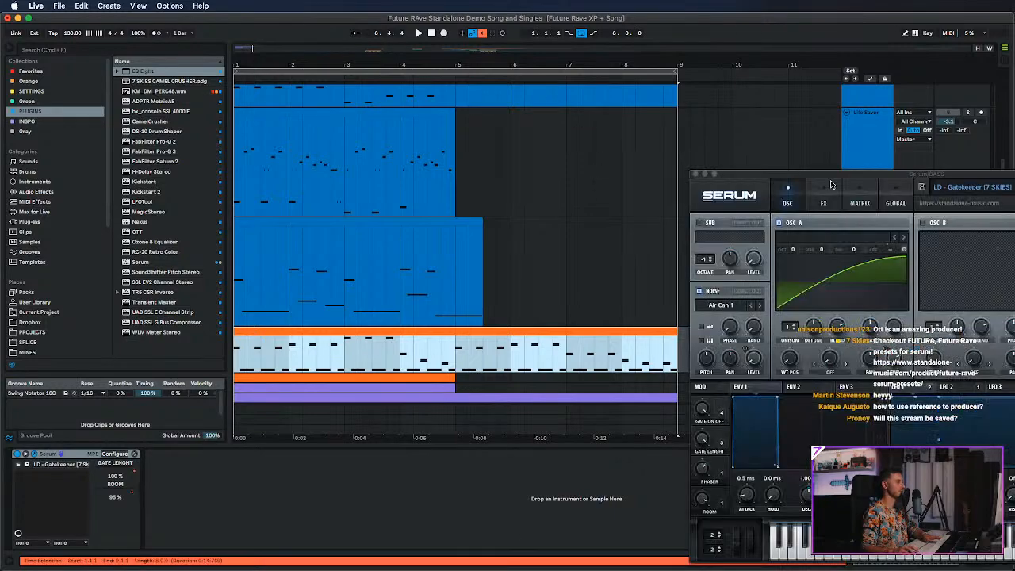
{"action": "left_click_drag", "start_coordinate": [909, 176], "coordinate": [514, 119]}
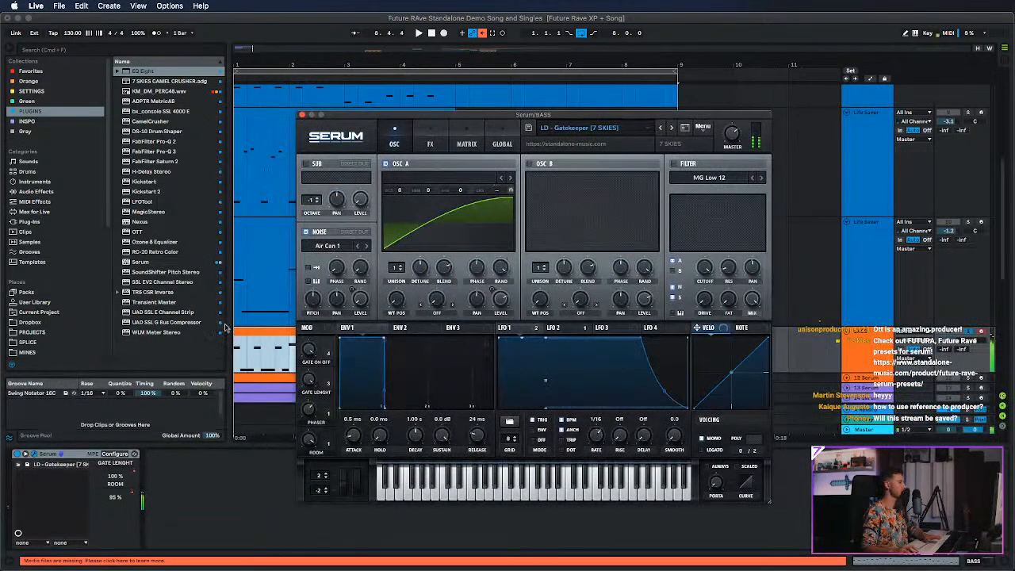
{"action": "left_click", "coordinate": [234, 363]}
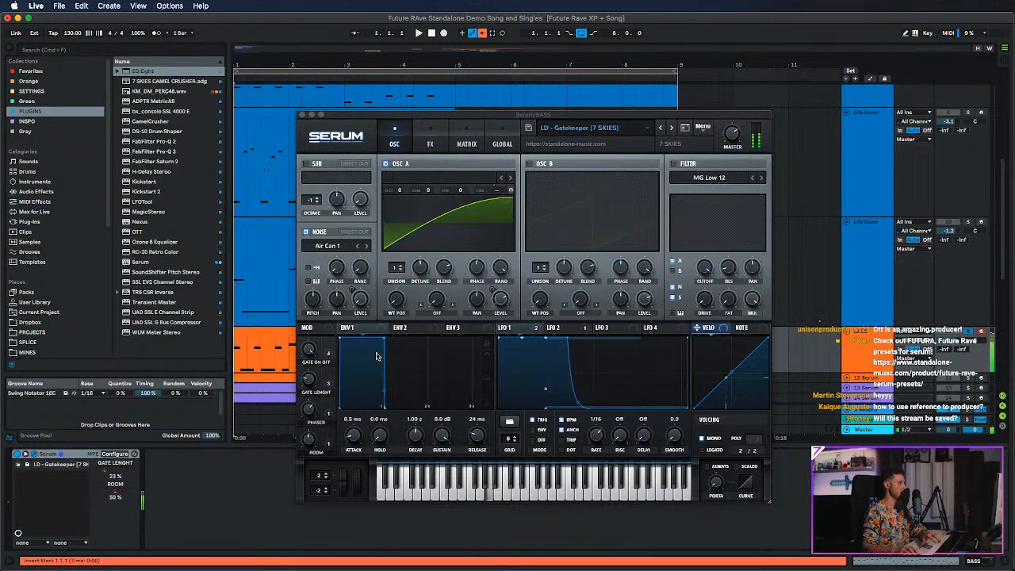
Try out the Gate On Off, Gate Length and Phaser macros of LD - Gatekeeper, set Gate Length to 34 %, and close the Serum window.
{"action": "left_click", "coordinate": [311, 349]}
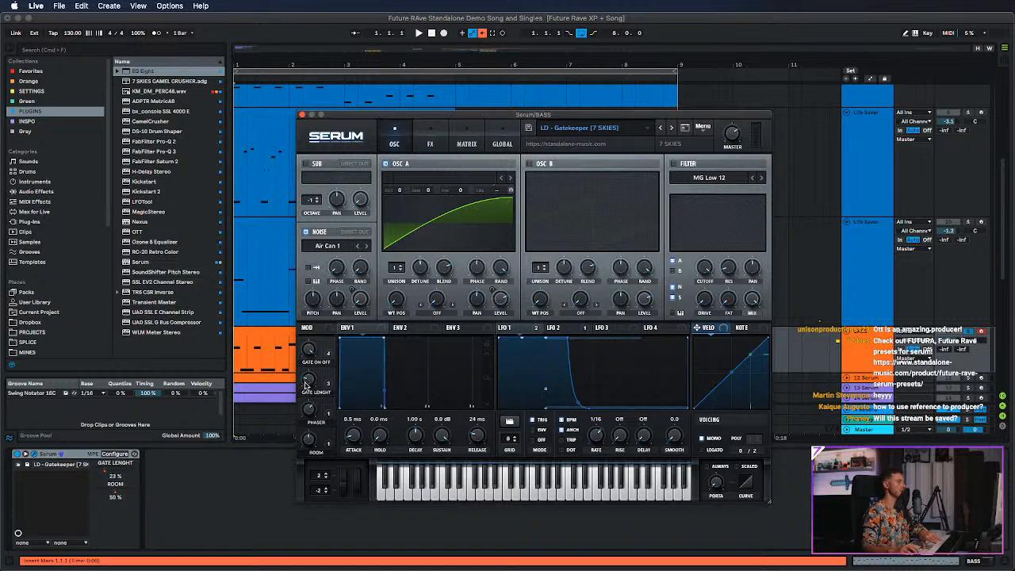
{"action": "mouse_move", "coordinate": [308, 386]}
{"action": "left_click_drag", "start_coordinate": [307, 383], "coordinate": [296, 420]}
{"action": "left_click_drag", "start_coordinate": [309, 381], "coordinate": [313, 347]}
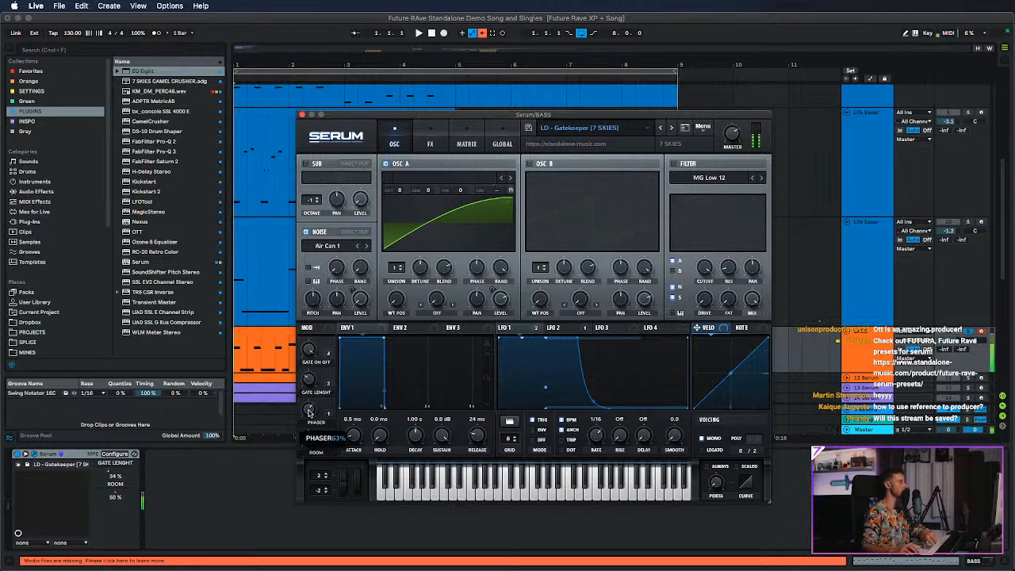
{"action": "mouse_move", "coordinate": [309, 410]}
{"action": "left_mouse_down"}
{"action": "mouse_move", "coordinate": [308, 378]}
{"action": "mouse_move", "coordinate": [300, 458]}
{"action": "mouse_move", "coordinate": [303, 385]}
{"action": "mouse_move", "coordinate": [301, 428]}
{"action": "mouse_move", "coordinate": [300, 397]}
{"action": "mouse_move", "coordinate": [300, 405]}
{"action": "left_mouse_up"}
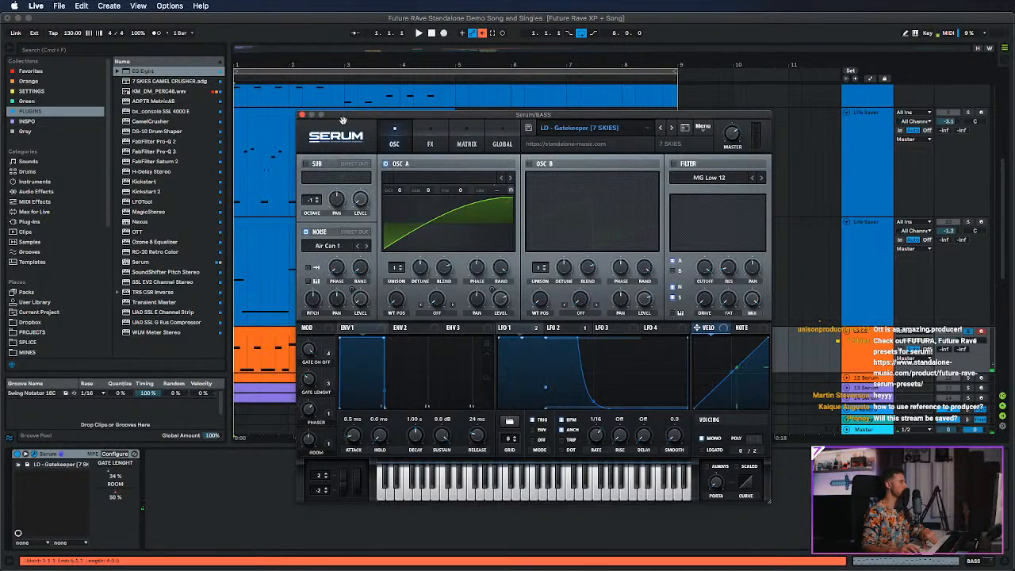
{"action": "left_click", "coordinate": [303, 116]}
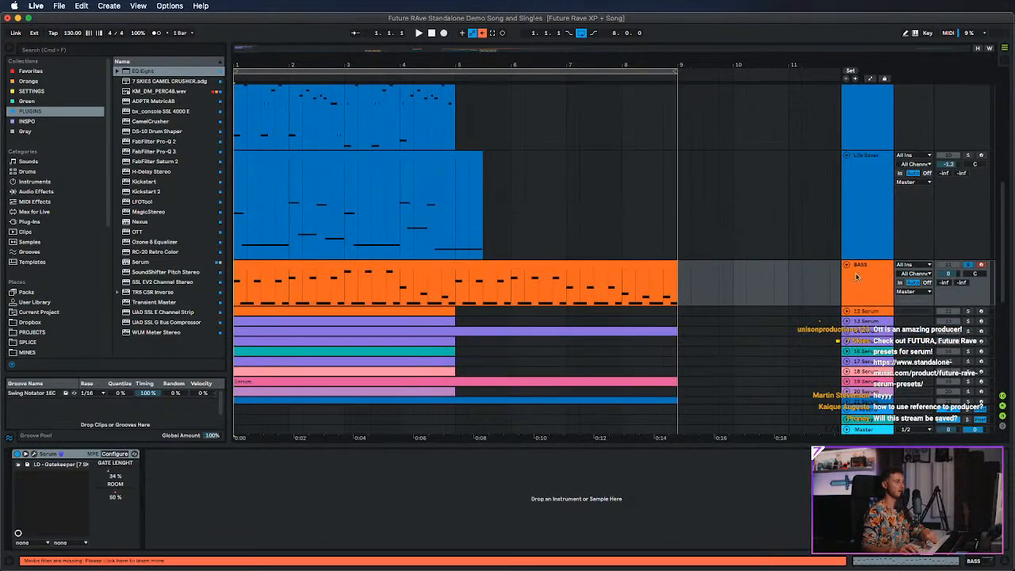
Expand and solo the 12 Serum track with the PL - Twonight preset, and shorten the loop to 4 bars.
{"action": "left_click", "coordinate": [803, 314]}
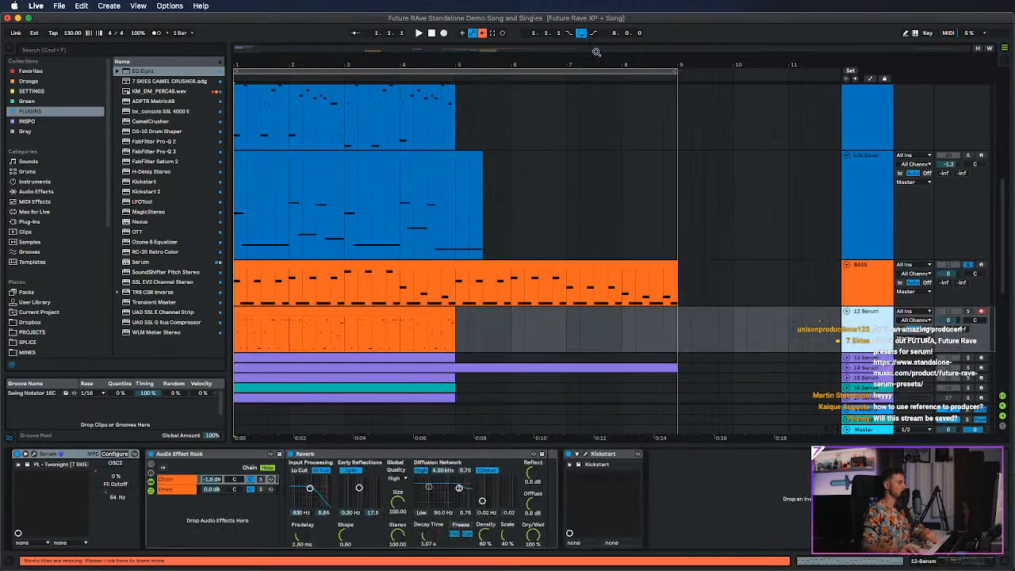
{"action": "left_click_drag", "start_coordinate": [676, 72], "coordinate": [451, 98]}
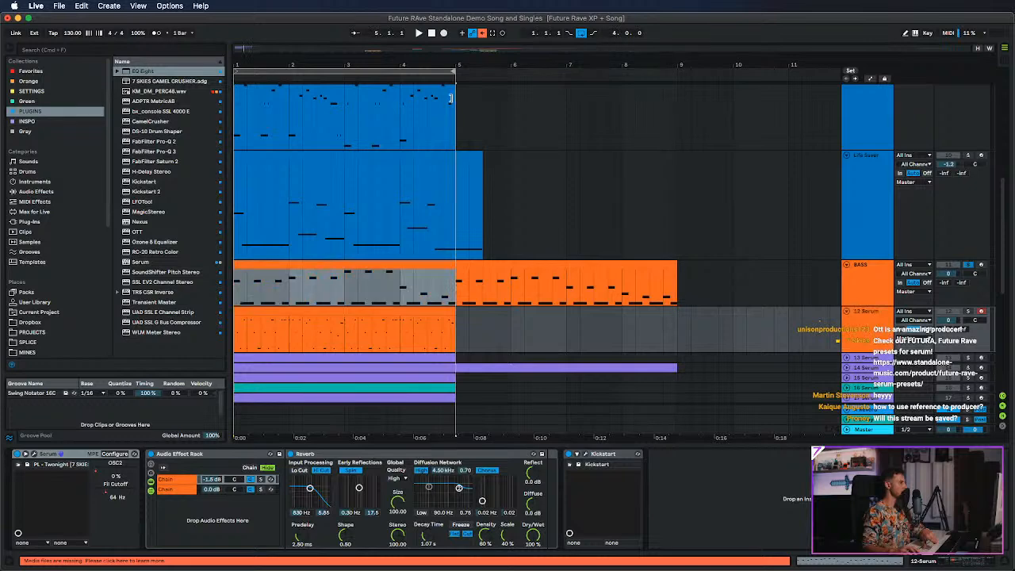
{"action": "left_click", "coordinate": [969, 312]}
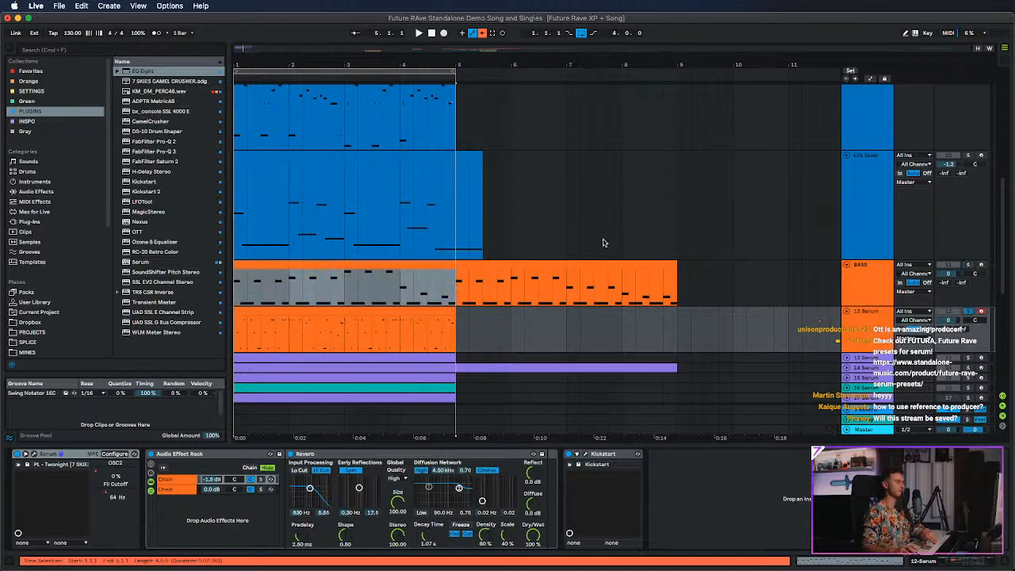
Select the 4-bar clip on the 12 Serum track and play it.
{"action": "left_click", "coordinate": [276, 310]}
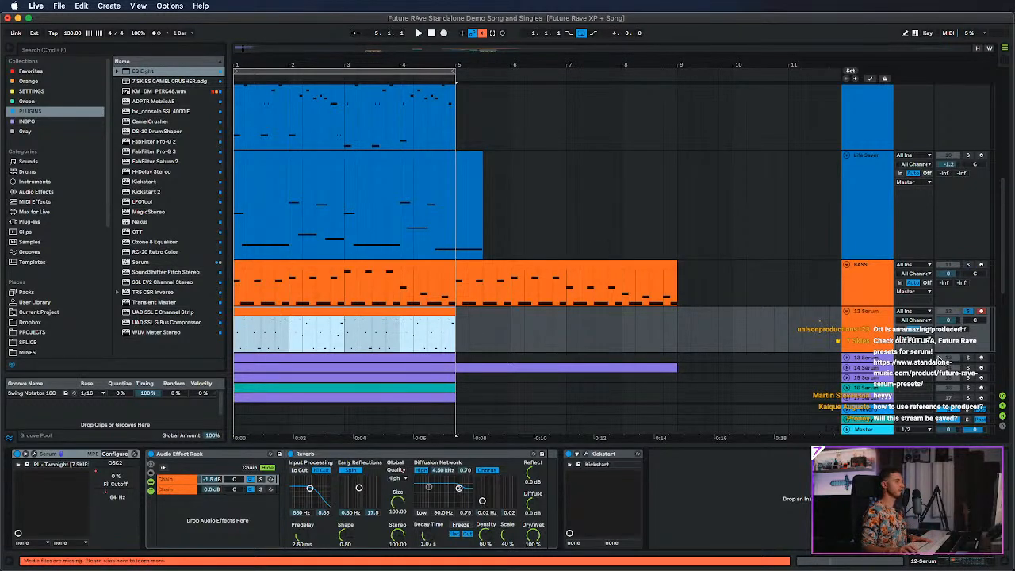
{"action": "key", "text": "space"}
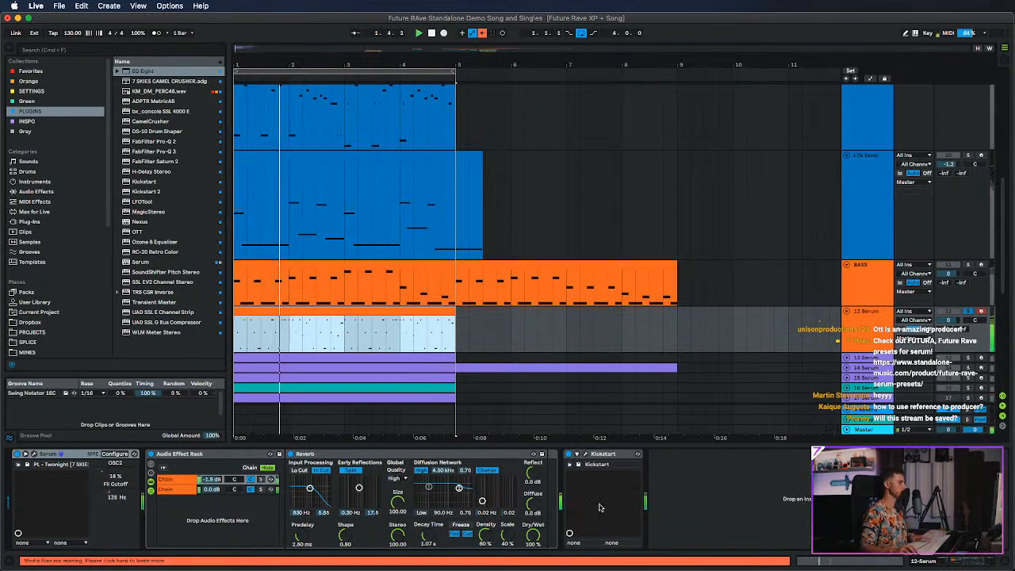
{"action": "scroll", "coordinate": [777, 191], "scroll_direction": "down", "scroll_amount": 2}
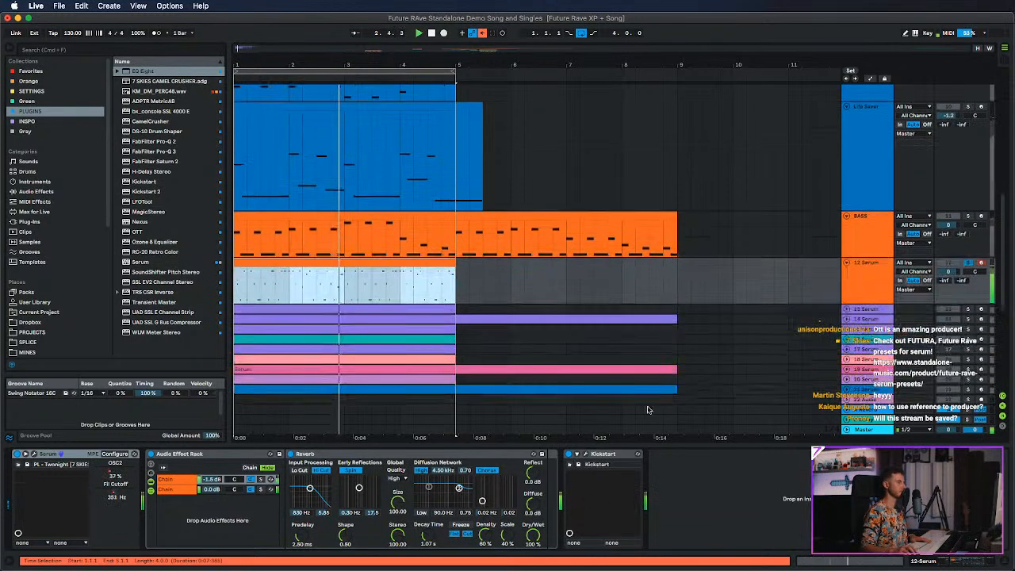
{"action": "left_click", "coordinate": [61, 455]}
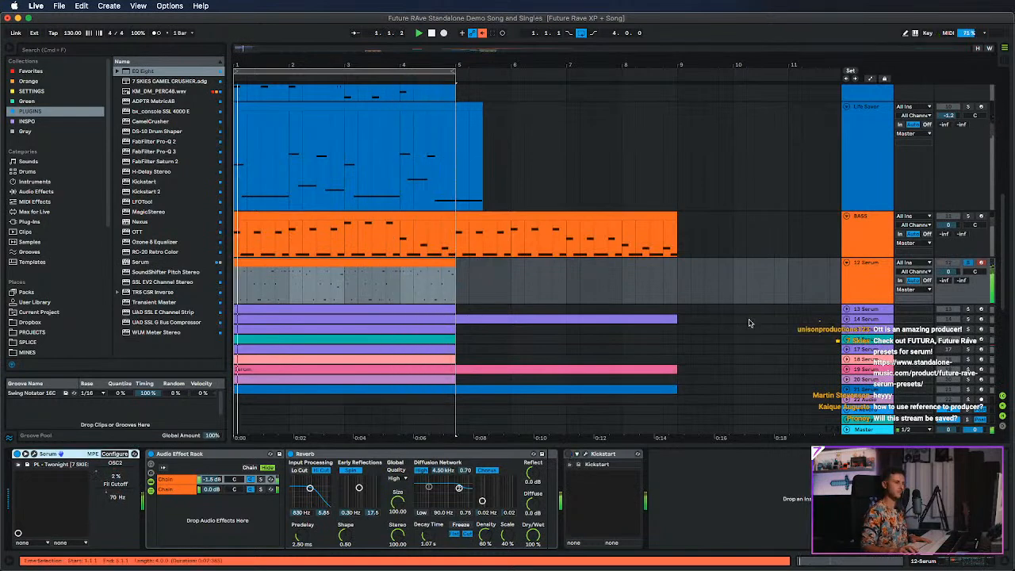
{"action": "scroll", "coordinate": [779, 292], "scroll_direction": "down", "scroll_amount": 2}
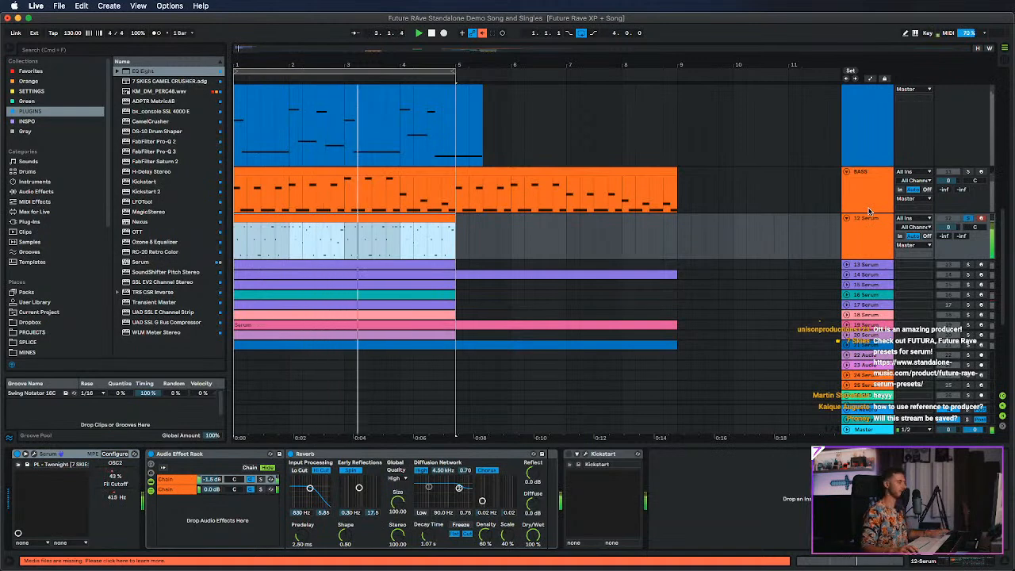
{"action": "scroll", "coordinate": [890, 247], "scroll_direction": "down", "scroll_amount": 8}
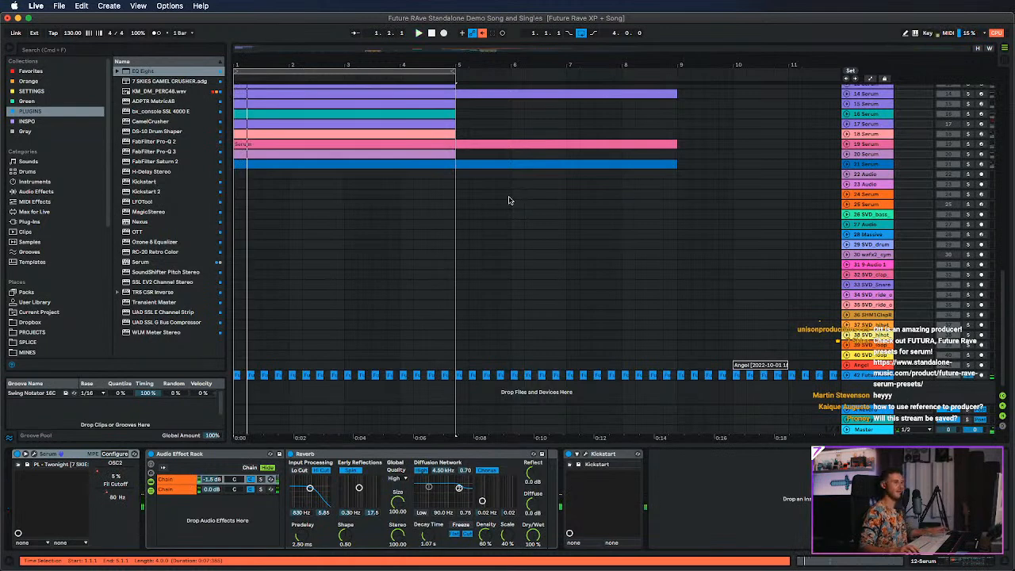
{"action": "scroll", "coordinate": [560, 153], "scroll_direction": "up", "scroll_amount": 10}
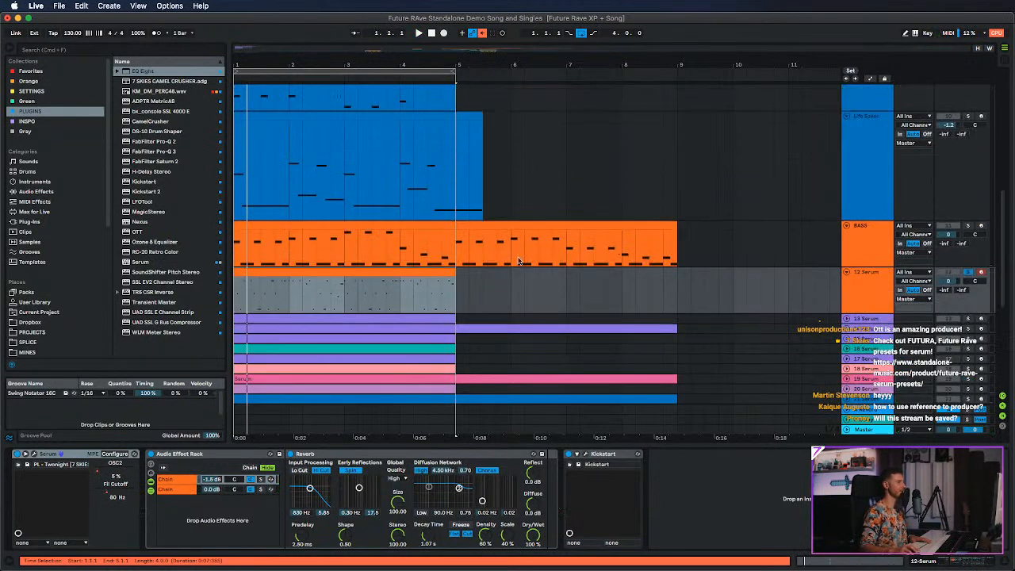
Increase the height of the soloed 12 Serum track and select its clip.
{"action": "left_click", "coordinate": [873, 273]}
{"action": "left_click", "coordinate": [968, 273]}
{"action": "left_click", "coordinate": [968, 273]}
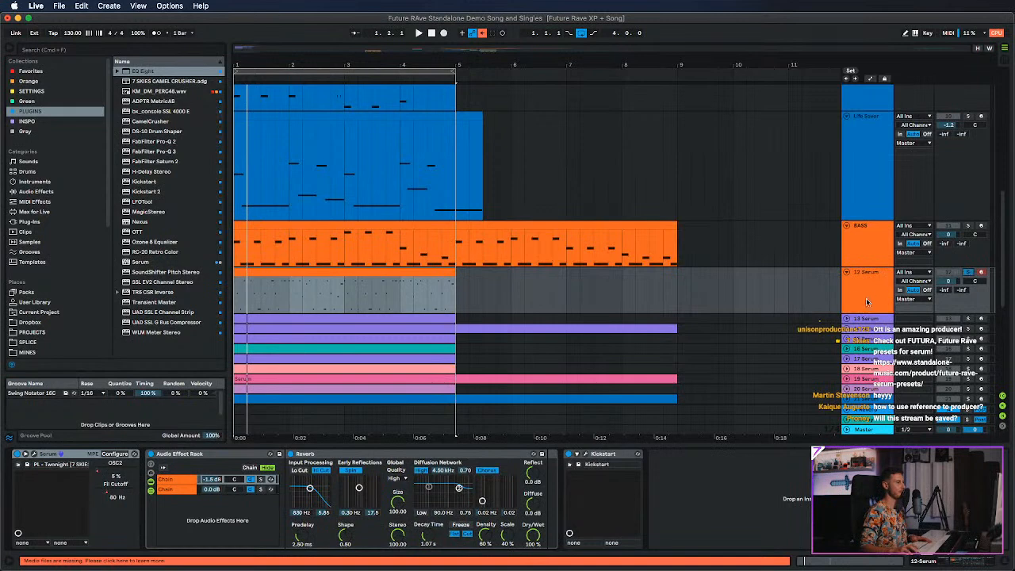
{"action": "left_click_drag", "start_coordinate": [859, 314], "coordinate": [859, 343]}
{"action": "left_click", "coordinate": [351, 295]}
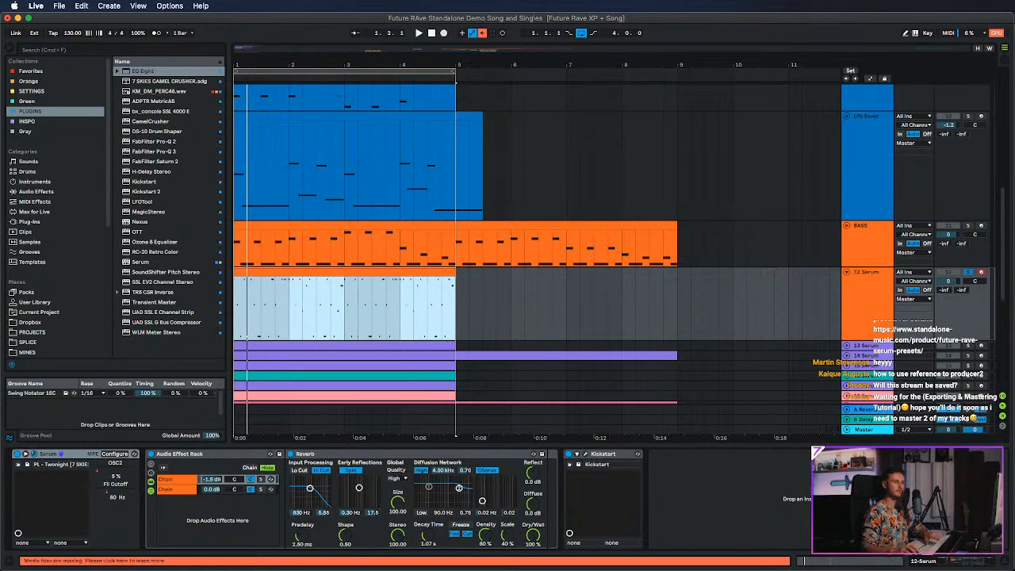
Open the Serum window with the PL - Twonight preset, turn off the Kickstart device, and place the window over the arrangement.
{"action": "left_click", "coordinate": [33, 454]}
{"action": "left_click_drag", "start_coordinate": [977, 165], "coordinate": [415, 104]}
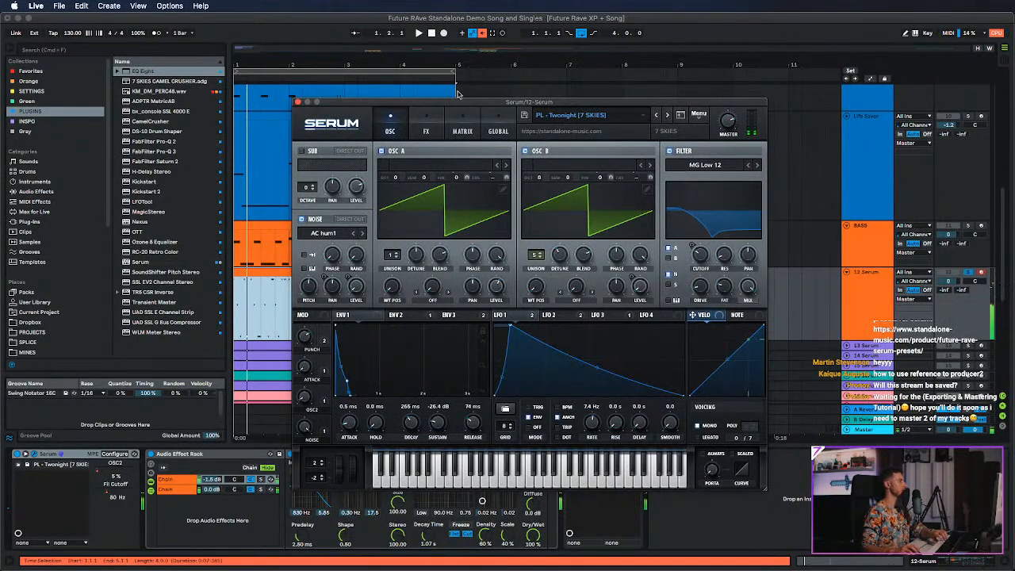
{"action": "left_click_drag", "start_coordinate": [440, 102], "coordinate": [618, 16]}
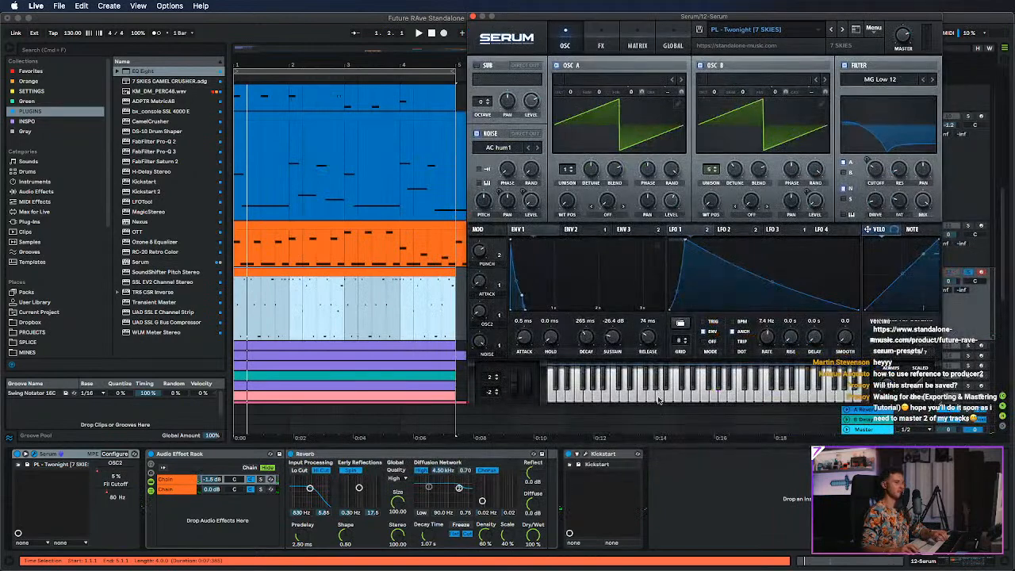
{"action": "left_click", "coordinate": [569, 454]}
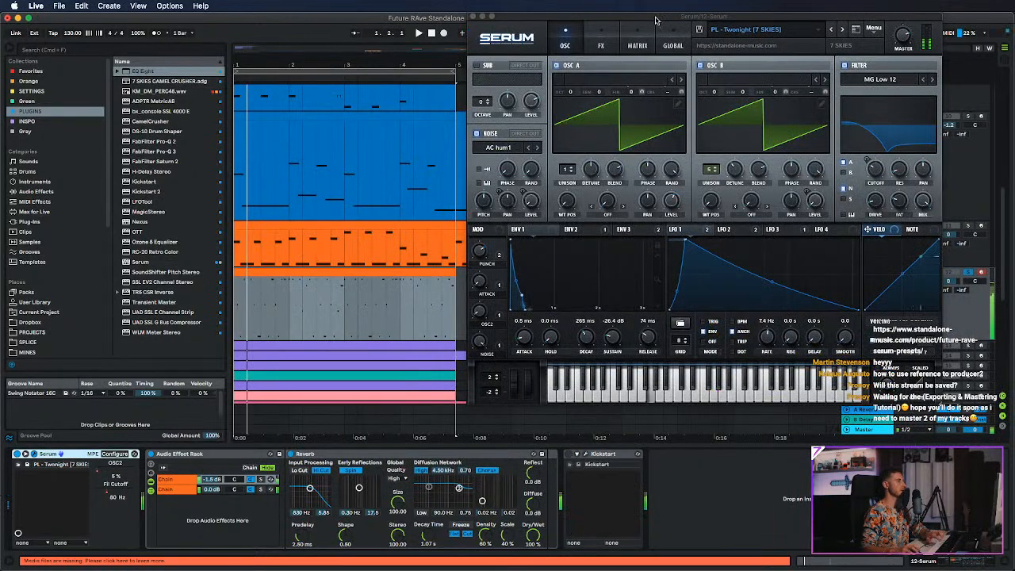
{"action": "left_click_drag", "start_coordinate": [655, 20], "coordinate": [409, 129]}
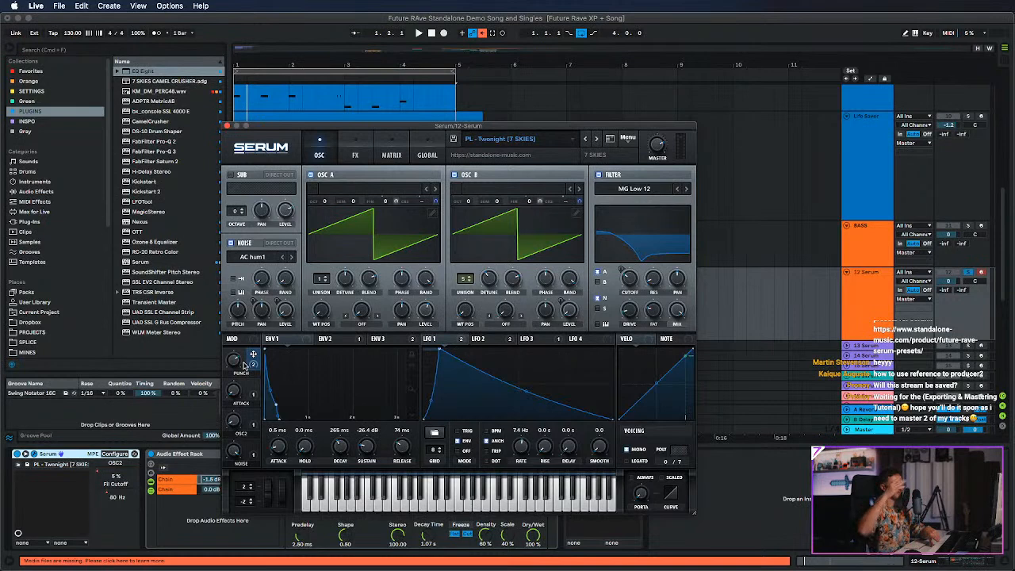
Try out the Punch, Attack and OSC2 macros of PL - Twonight, set OSC2 to 0 %, and close the Serum window.
{"action": "left_click_drag", "start_coordinate": [235, 361], "coordinate": [239, 333]}
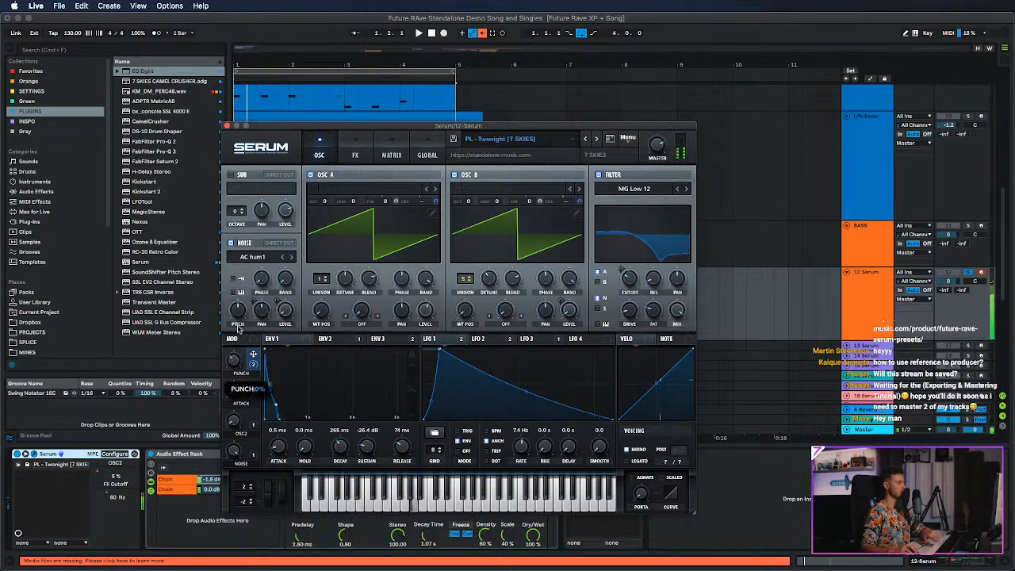
{"action": "left_click_drag", "start_coordinate": [234, 391], "coordinate": [232, 420]}
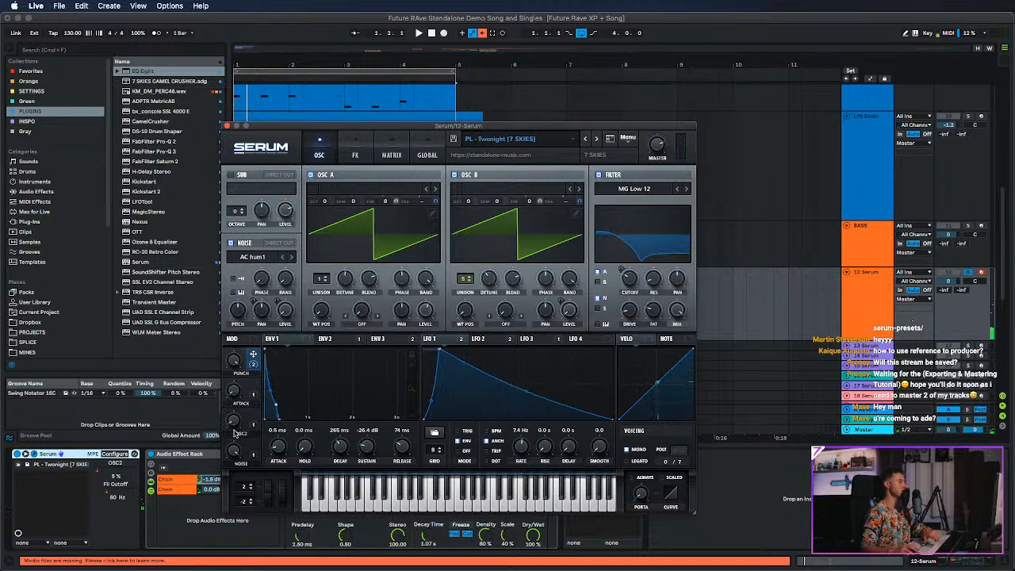
{"action": "left_click_drag", "start_coordinate": [233, 422], "coordinate": [233, 408]}
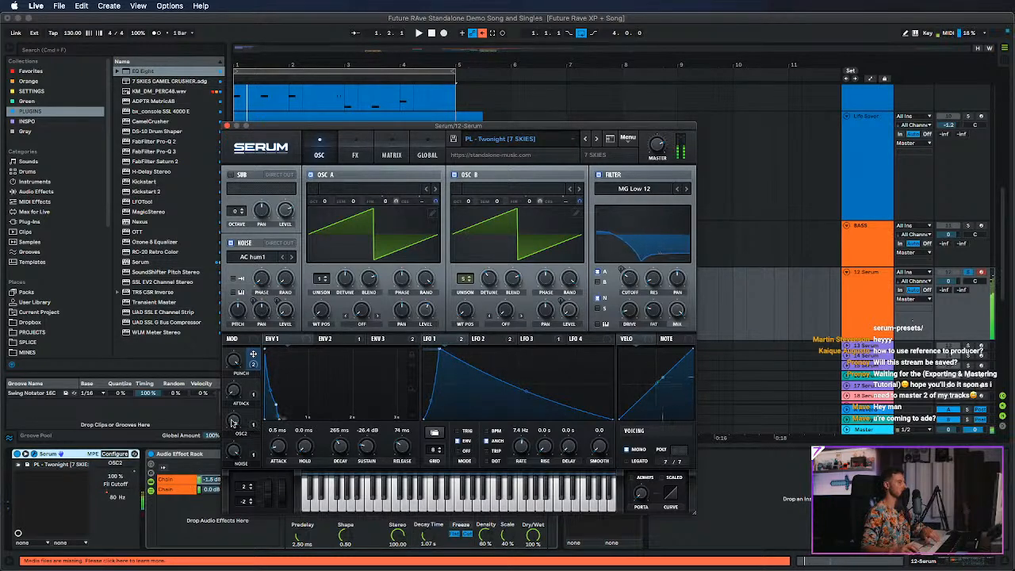
{"action": "left_click_drag", "start_coordinate": [233, 422], "coordinate": [234, 475]}
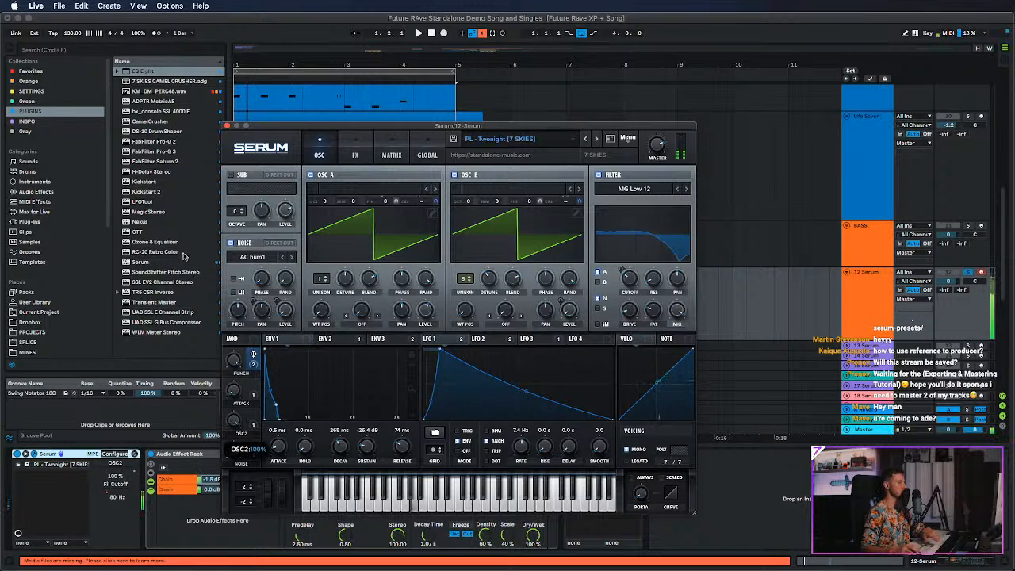
{"action": "left_click", "coordinate": [227, 125]}
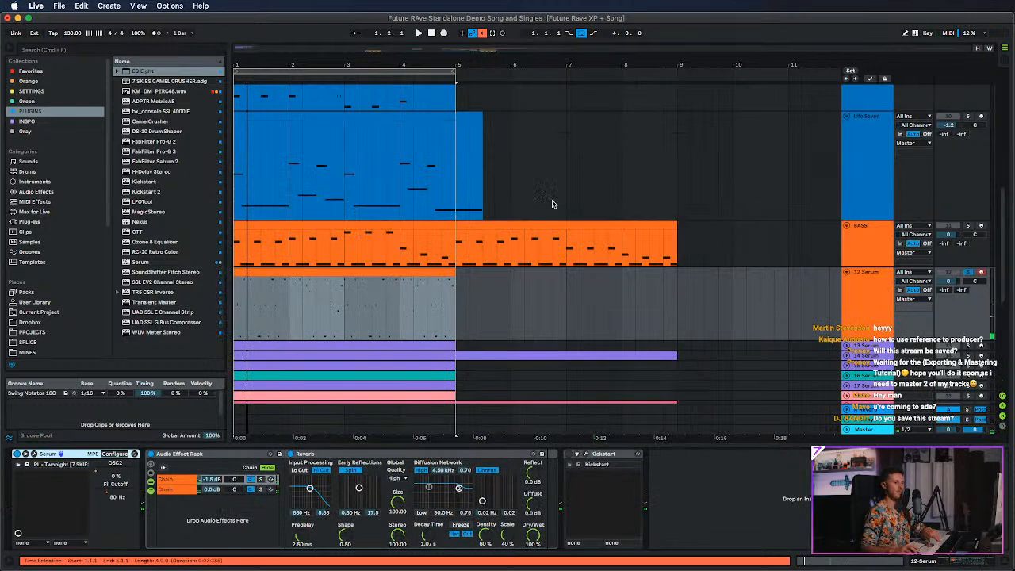
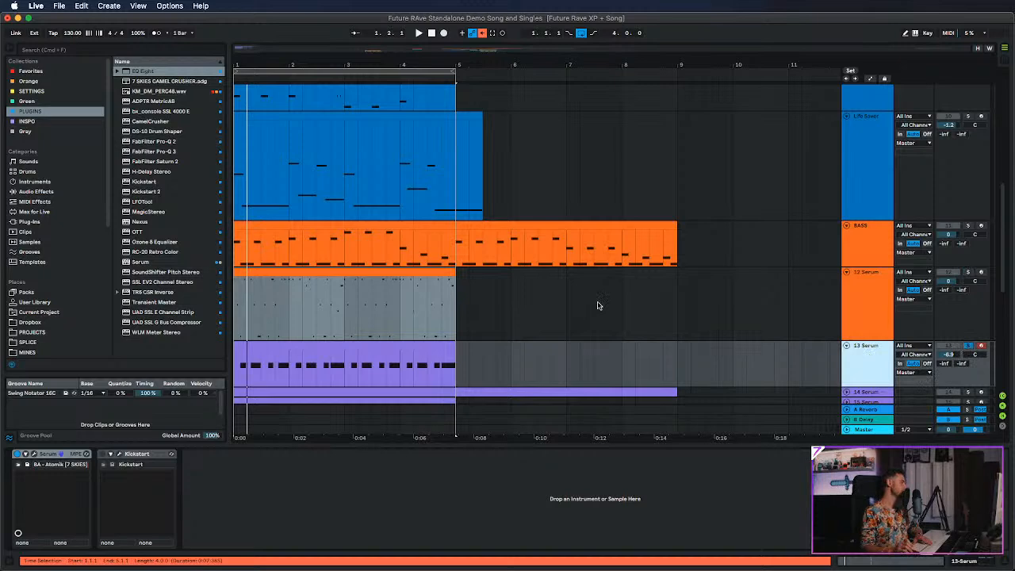
Select and play the clip on the soloed 13 Serum track, and set the track volume to -2.8 dB.
{"action": "key", "text": "h"}
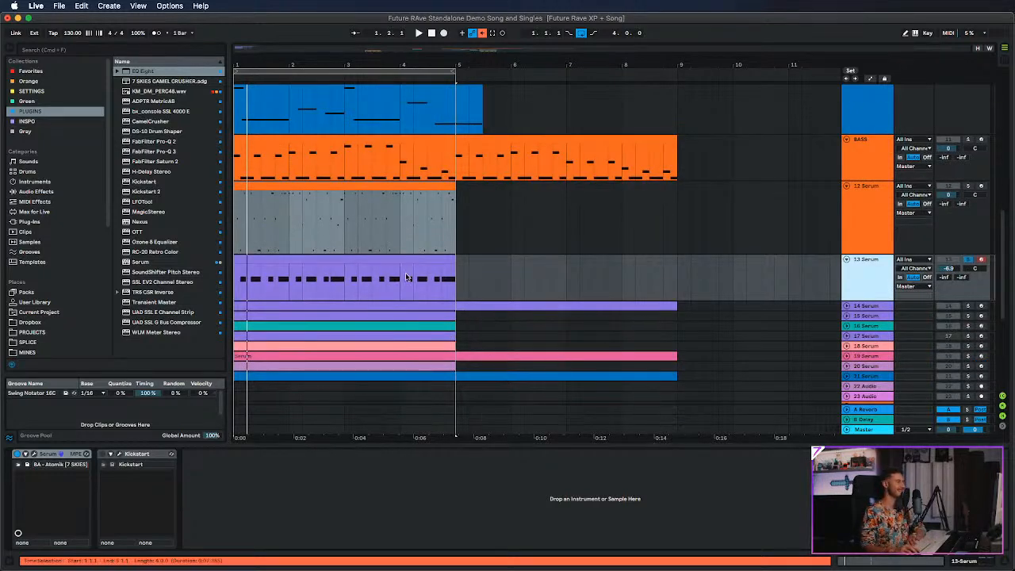
{"action": "left_click", "coordinate": [288, 257]}
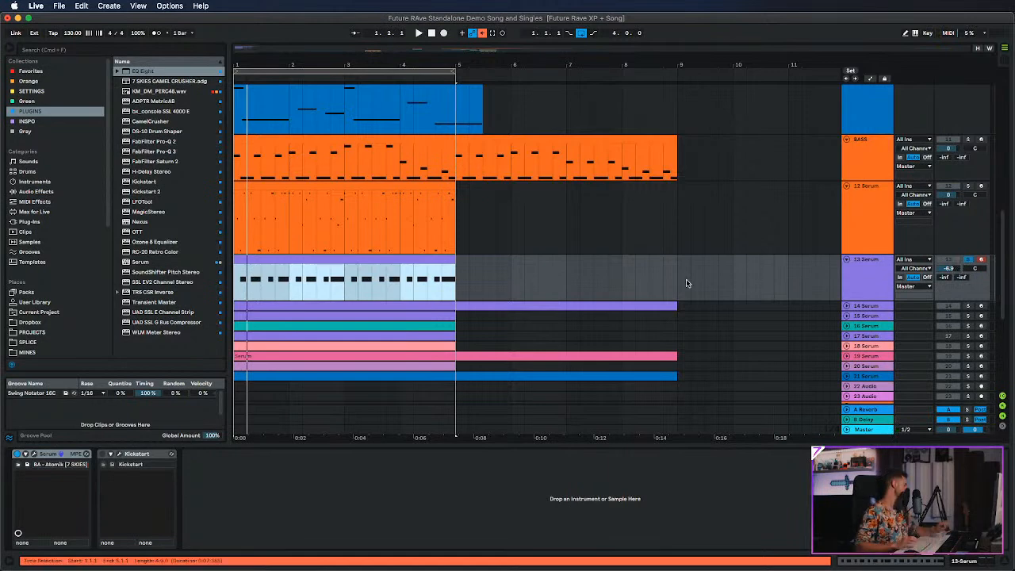
{"action": "key", "text": "space"}
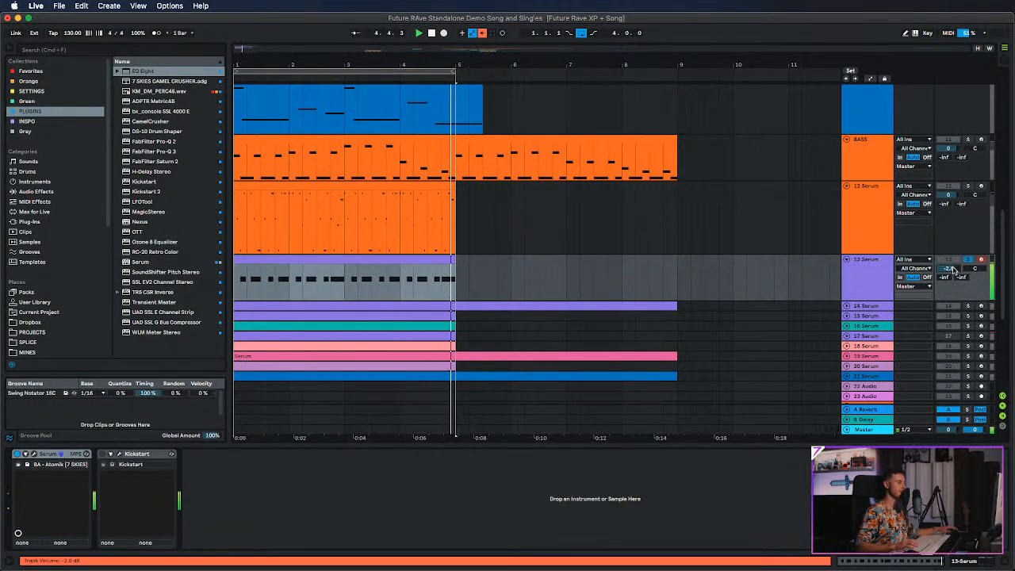
{"action": "key", "text": "space"}
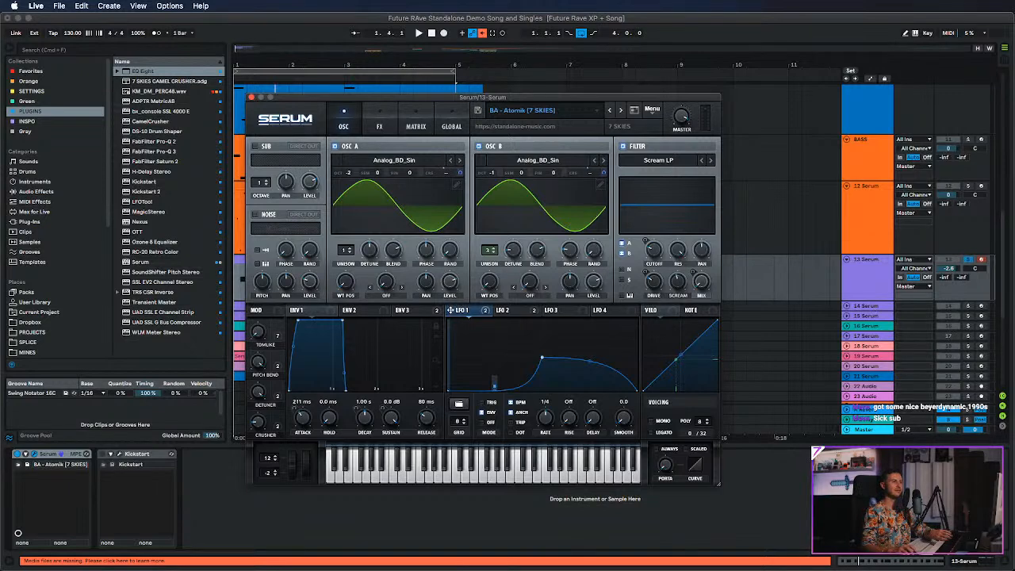
Examine the oscillators, filter and LFO 1 curve of the BA - Atomik preset, and close the Serum window.
{"action": "left_click", "coordinate": [776, 282]}
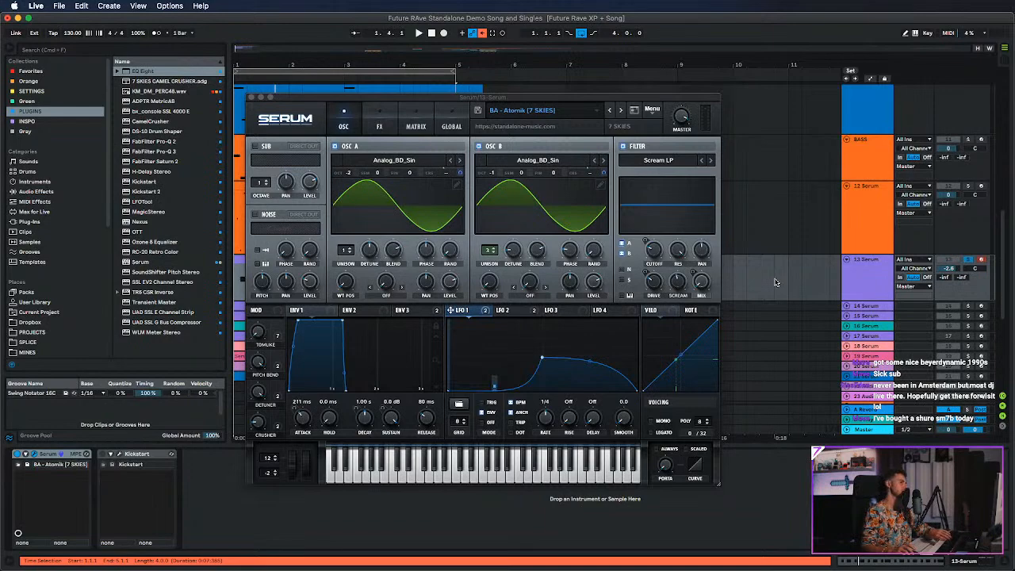
{"action": "left_click_drag", "start_coordinate": [563, 99], "coordinate": [596, 98]}
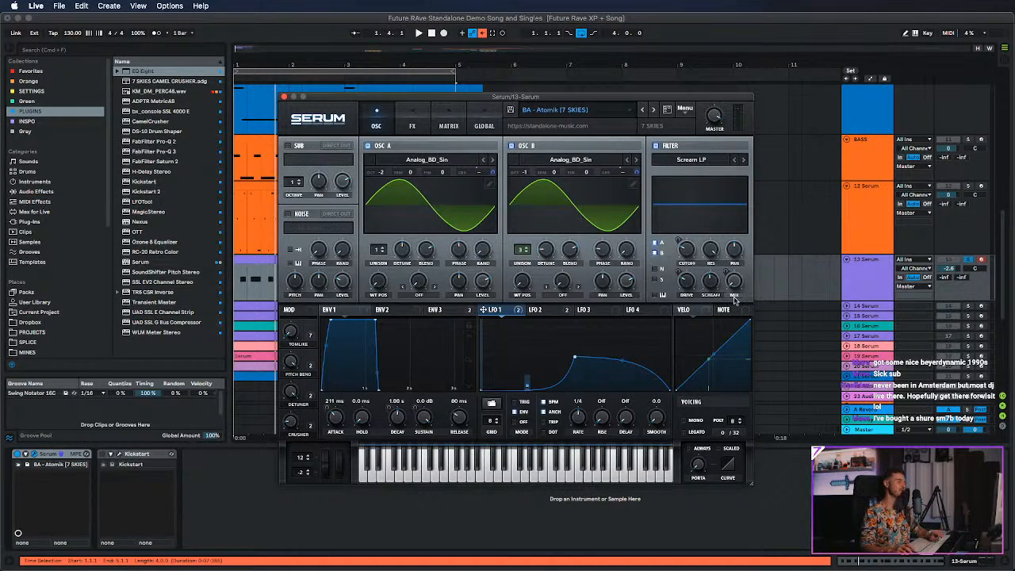
{"action": "mouse_move", "coordinate": [560, 97]}
{"action": "left_mouse_down"}
{"action": "mouse_move", "coordinate": [599, 99]}
{"action": "mouse_move", "coordinate": [557, 96]}
{"action": "left_mouse_up"}
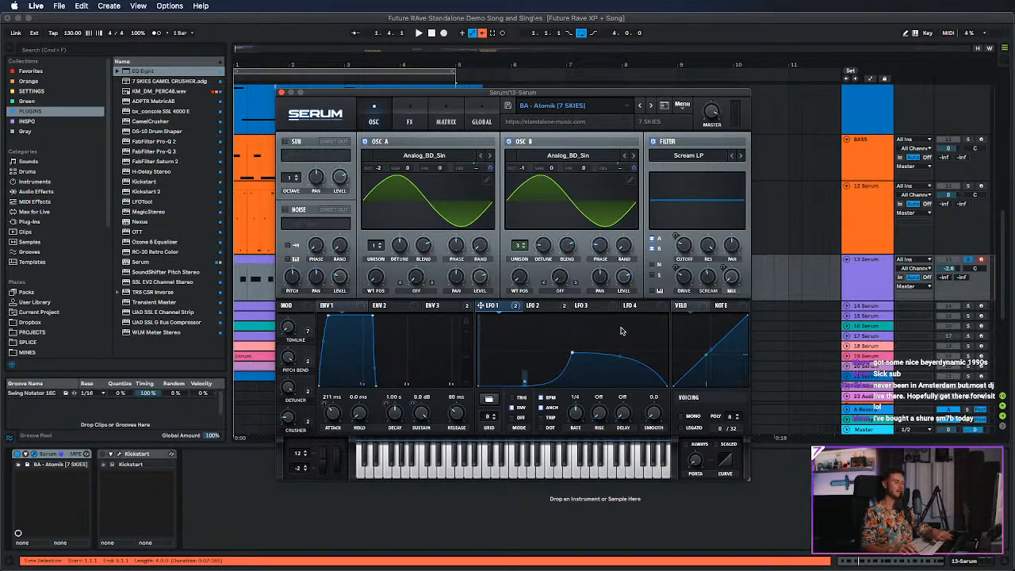
{"action": "left_click_drag", "start_coordinate": [548, 93], "coordinate": [506, 95]}
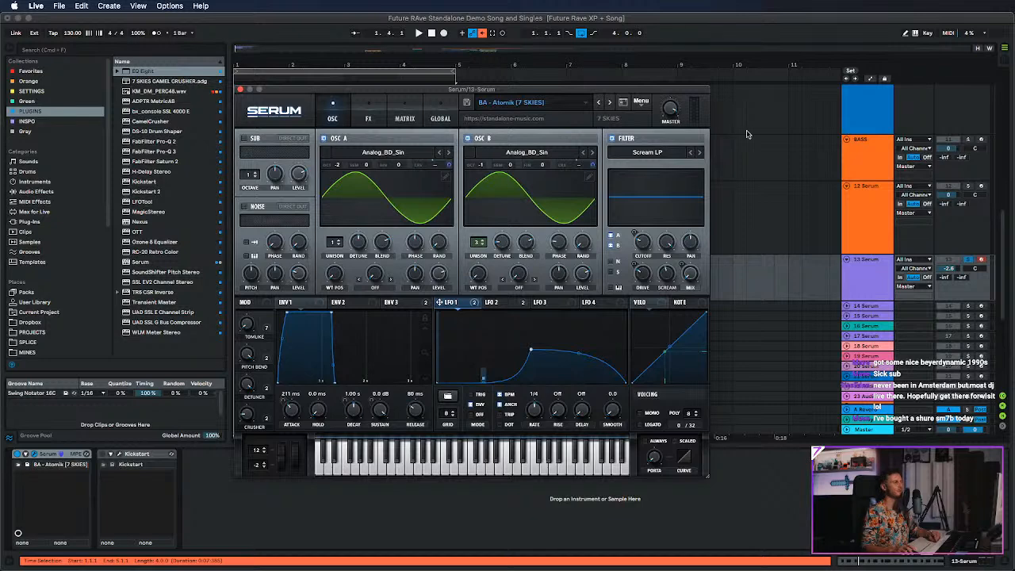
{"action": "left_click", "coordinate": [241, 93]}
Unfold and solo the 14 Serum track, and extend the loop to the first eight bars.
{"action": "left_click", "coordinate": [859, 307]}
{"action": "left_click", "coordinate": [846, 305]}
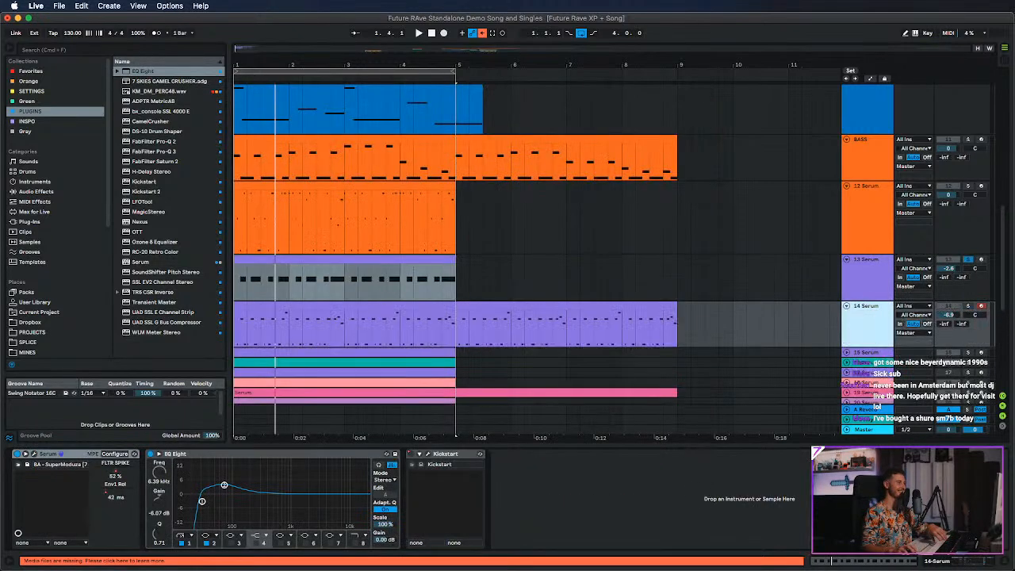
{"action": "left_click", "coordinate": [968, 306]}
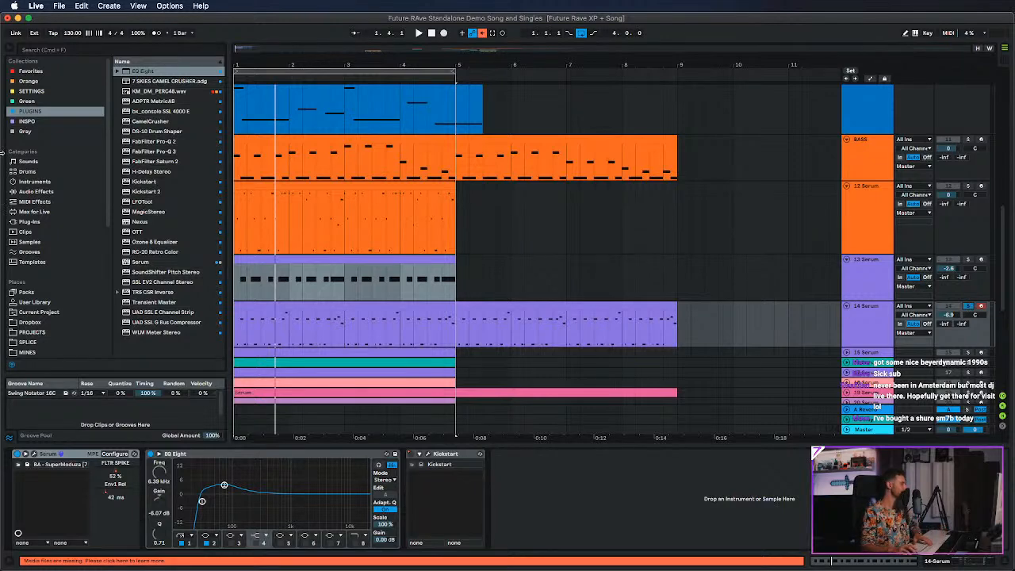
{"action": "left_click_drag", "start_coordinate": [453, 72], "coordinate": [677, 72]}
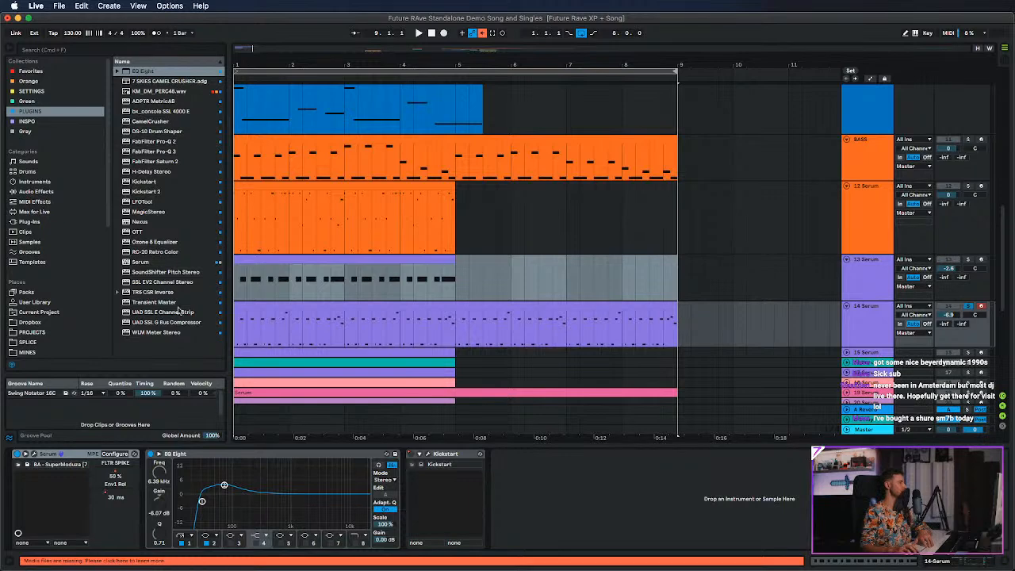
Select and play the clip on the 14 Serum track, and turn on the track's Kickstart device.
{"action": "left_click", "coordinate": [254, 305]}
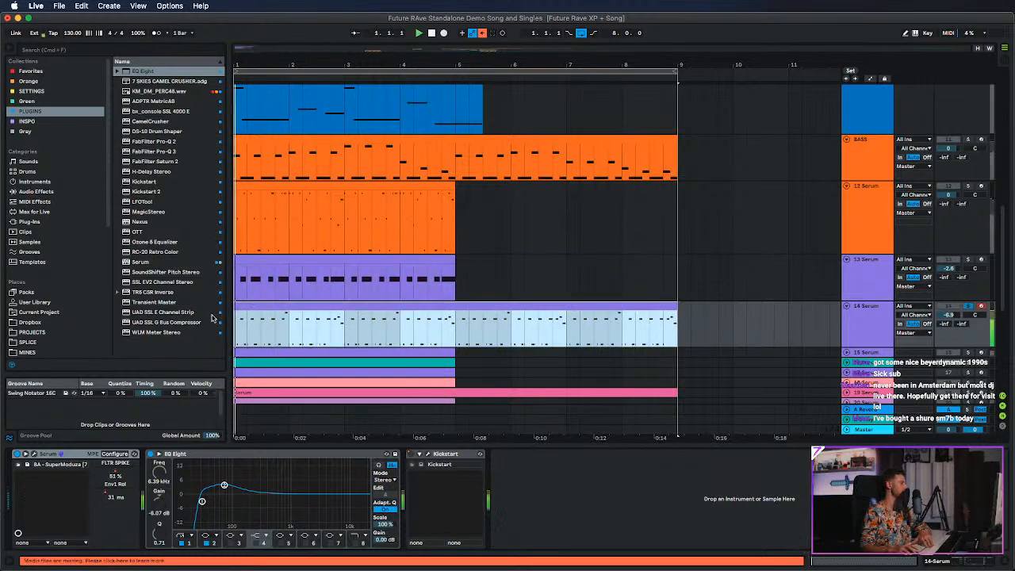
{"action": "key", "text": "space"}
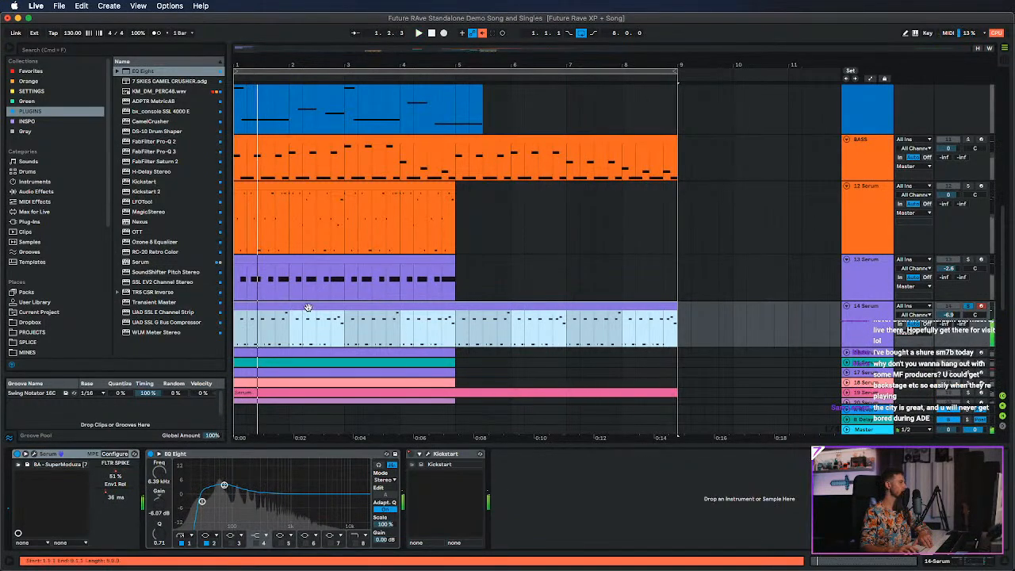
{"action": "scroll", "coordinate": [445, 270], "scroll_direction": "down", "scroll_amount": 10}
{"action": "scroll", "coordinate": [593, 247], "scroll_direction": "down", "scroll_amount": 2}
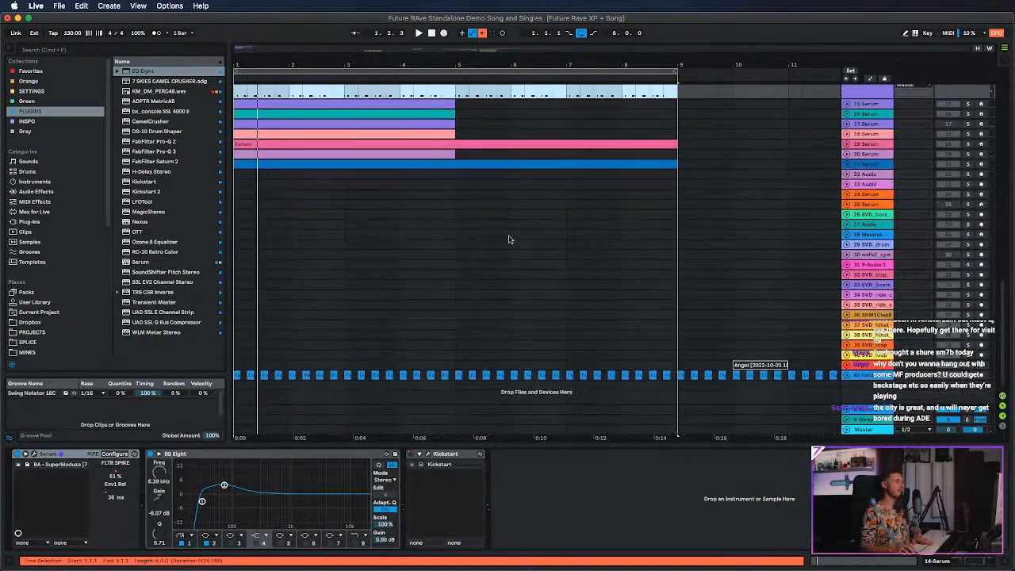
{"action": "left_click", "coordinate": [454, 467]}
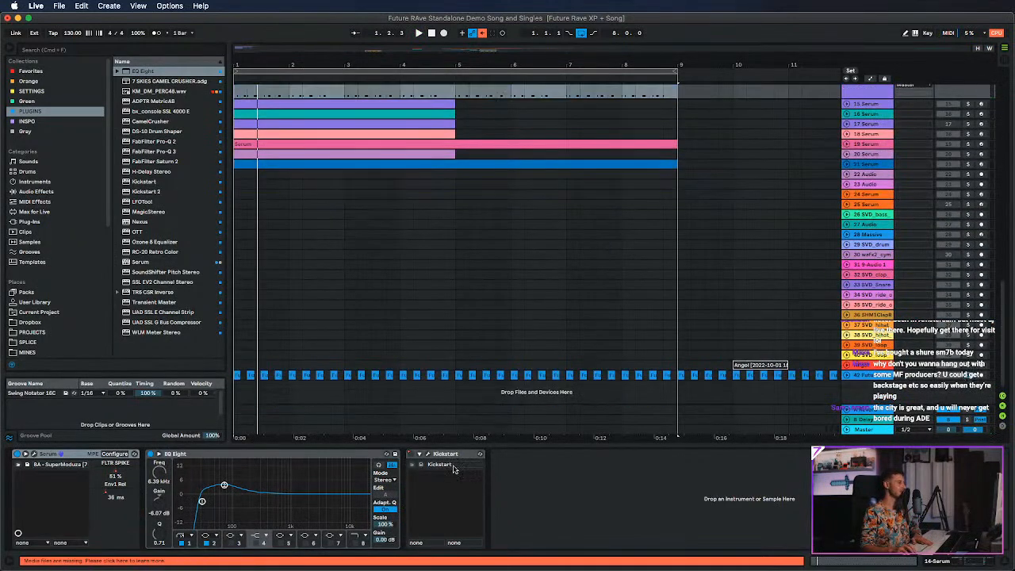
{"action": "left_click", "coordinate": [414, 455]}
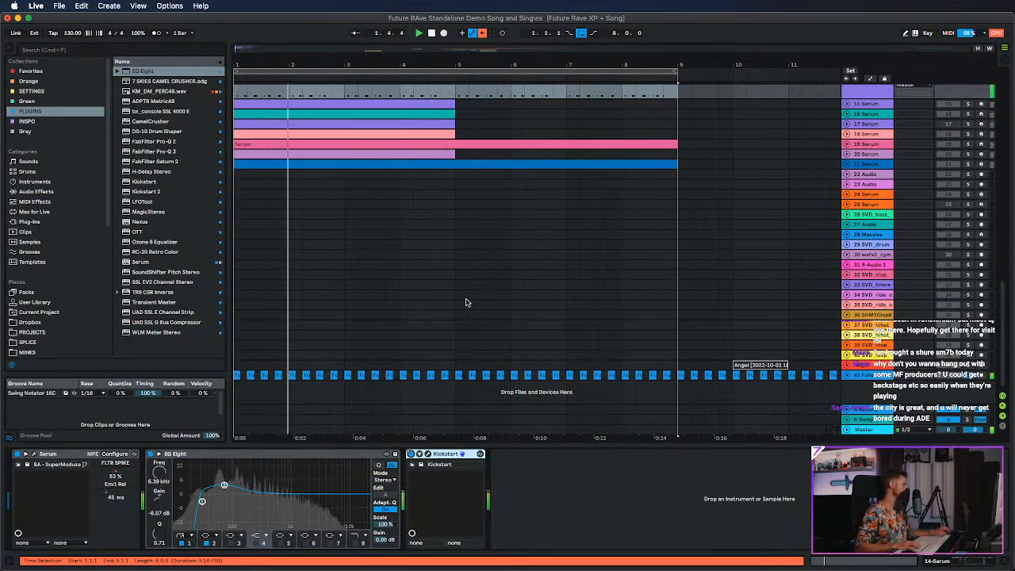
{"action": "key", "text": "space"}
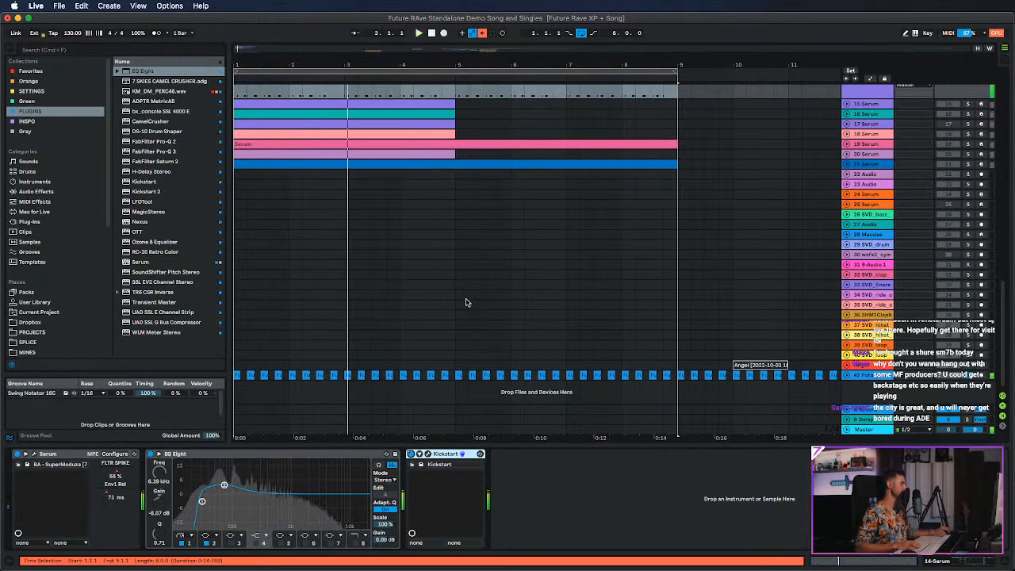
Examine the MIDI notes of the 14 Serum clip, and return to the arrangement.
{"action": "scroll", "coordinate": [456, 316], "scroll_direction": "up", "scroll_amount": 5}
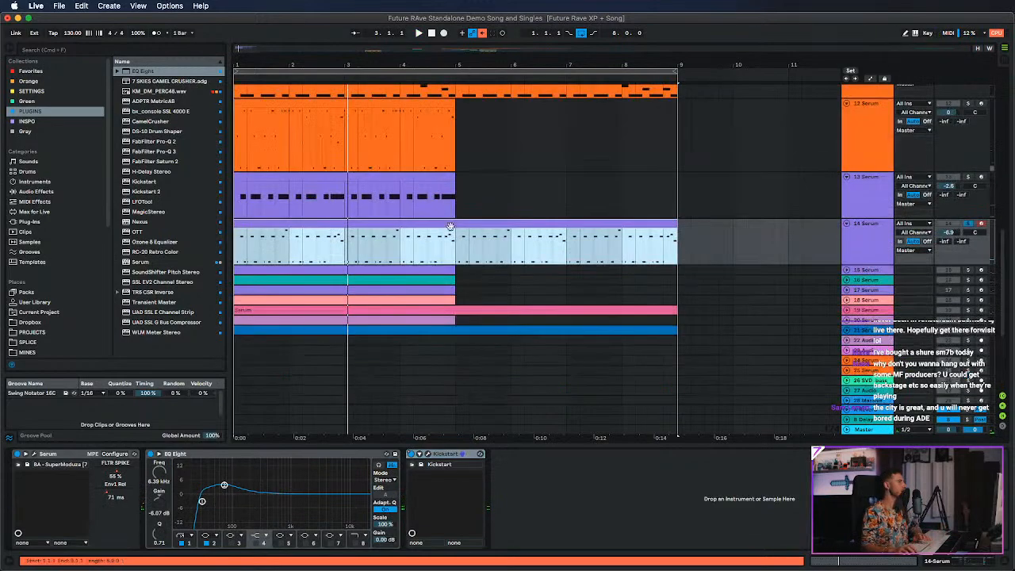
{"action": "double_click", "coordinate": [351, 223]}
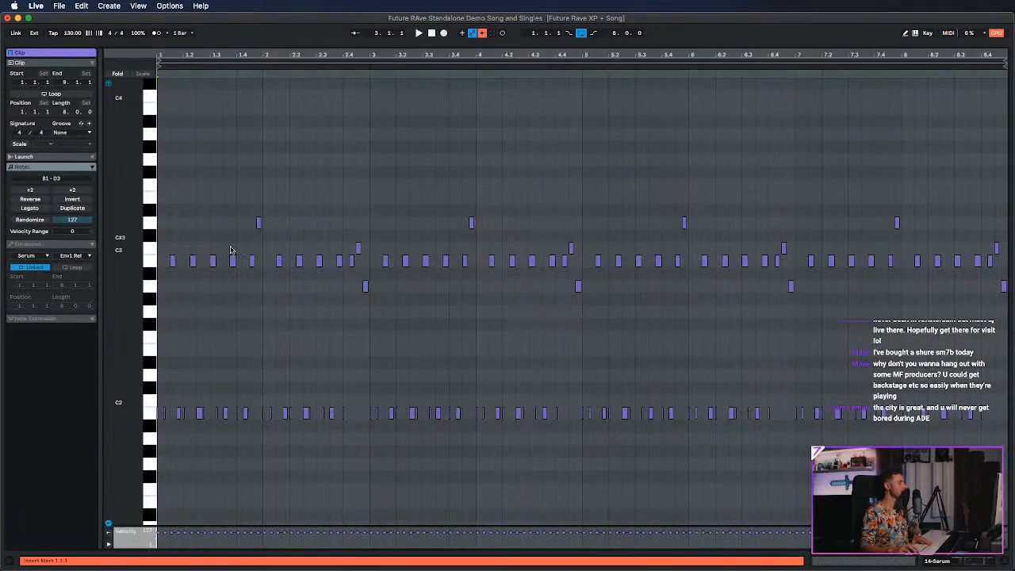
{"action": "scroll", "coordinate": [164, 193], "scroll_direction": "up", "scroll_amount": 3}
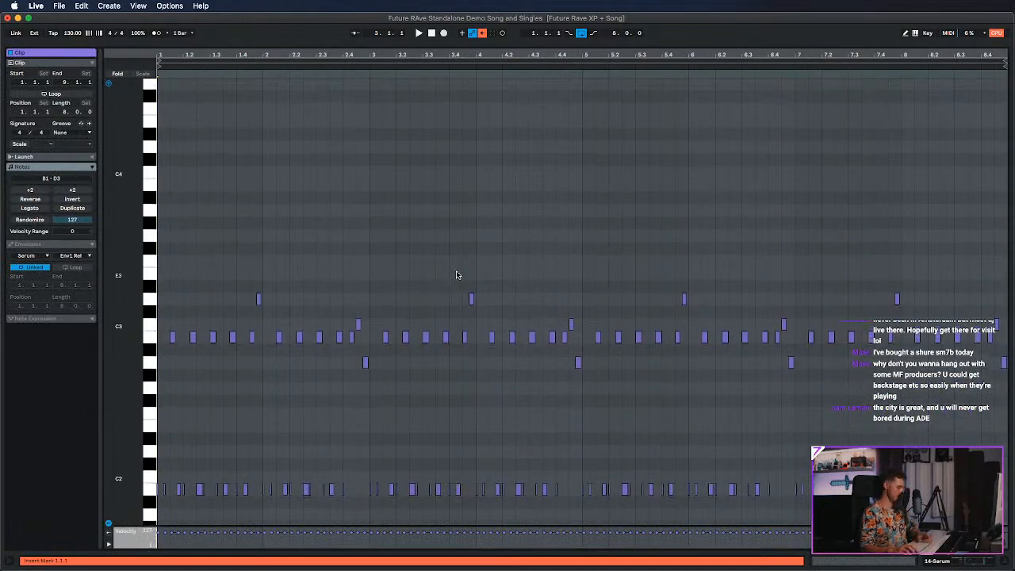
{"action": "key", "text": "shift+Tab"}
{"action": "left_click", "coordinate": [481, 271]}
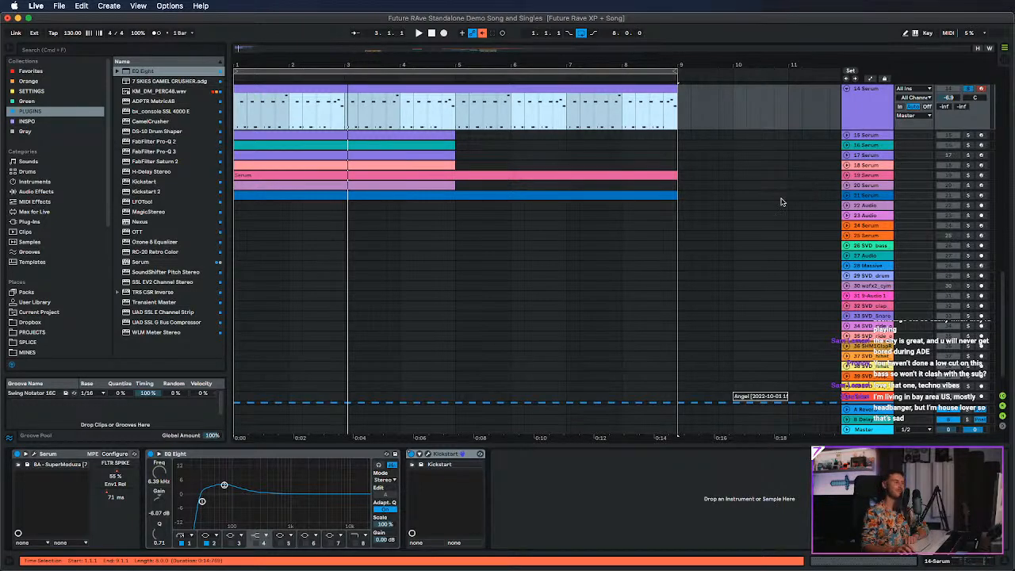
{"action": "scroll", "coordinate": [782, 199], "scroll_direction": "up", "scroll_amount": 1}
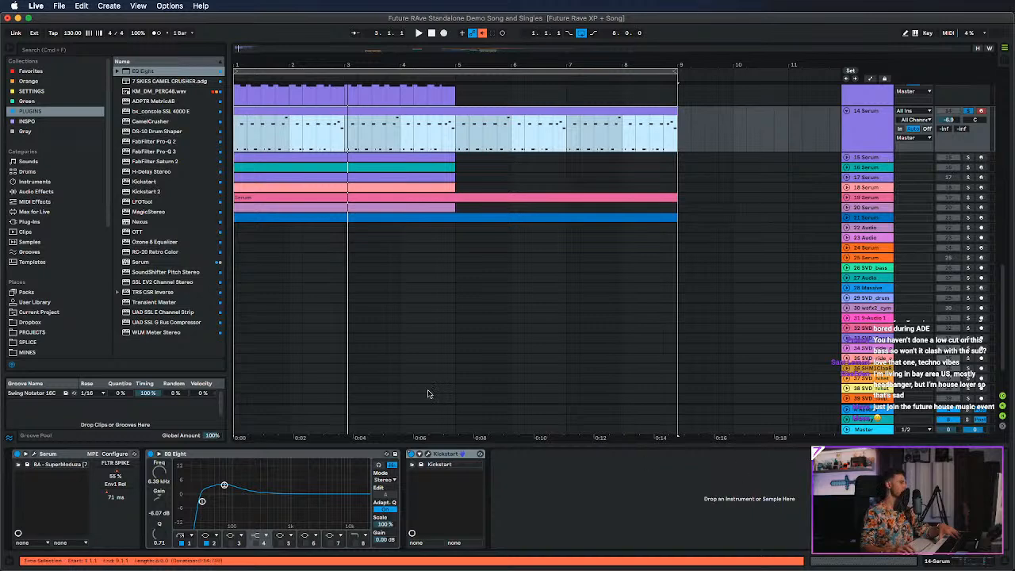
{"action": "scroll", "coordinate": [357, 248], "scroll_direction": "down", "scroll_amount": 3}
{"action": "scroll", "coordinate": [357, 248], "scroll_direction": "up", "scroll_amount": 10}
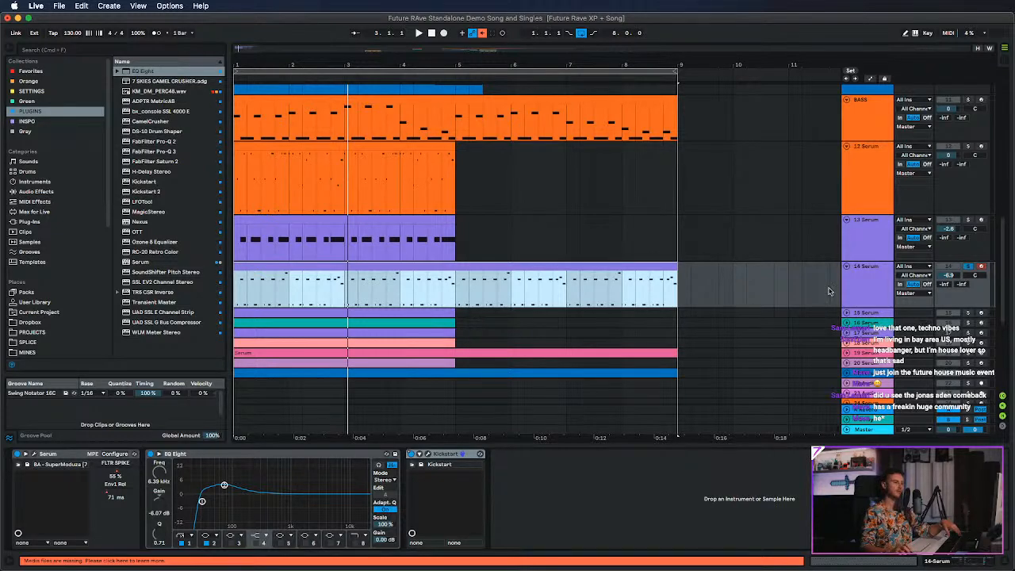
{"action": "left_click", "coordinate": [279, 281]}
{"action": "left_click_drag", "start_coordinate": [287, 287], "coordinate": [201, 287]}
{"action": "left_click", "coordinate": [288, 295]}
{"action": "left_click_drag", "start_coordinate": [288, 295], "coordinate": [514, 298]}
{"action": "left_click", "coordinate": [346, 298]}
{"action": "left_click", "coordinate": [265, 267]}
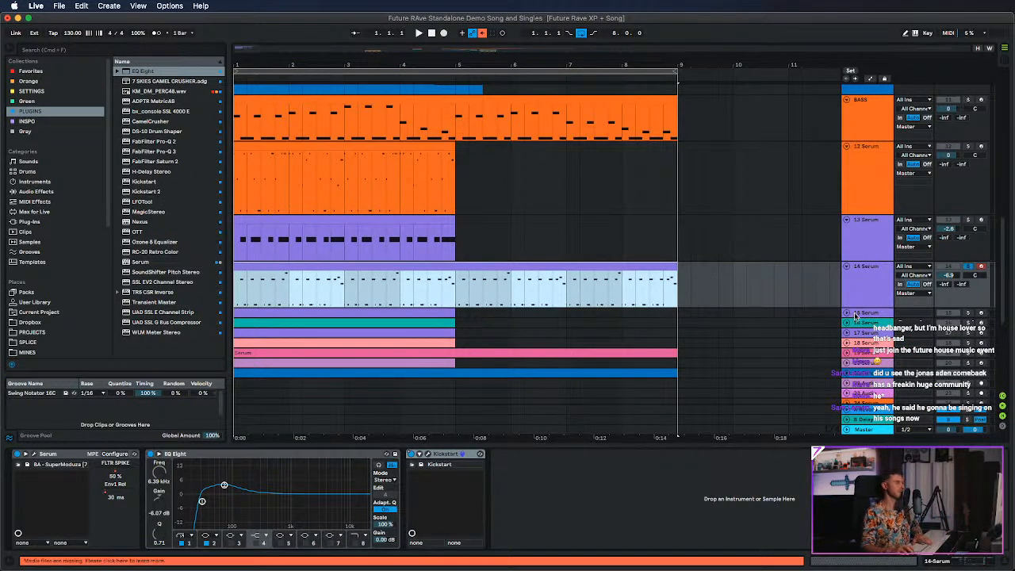
Unfold and solo the 15 Serum track, and shorten the loop to the first four bars.
{"action": "left_click", "coordinate": [861, 313]}
{"action": "left_click", "coordinate": [847, 313]}
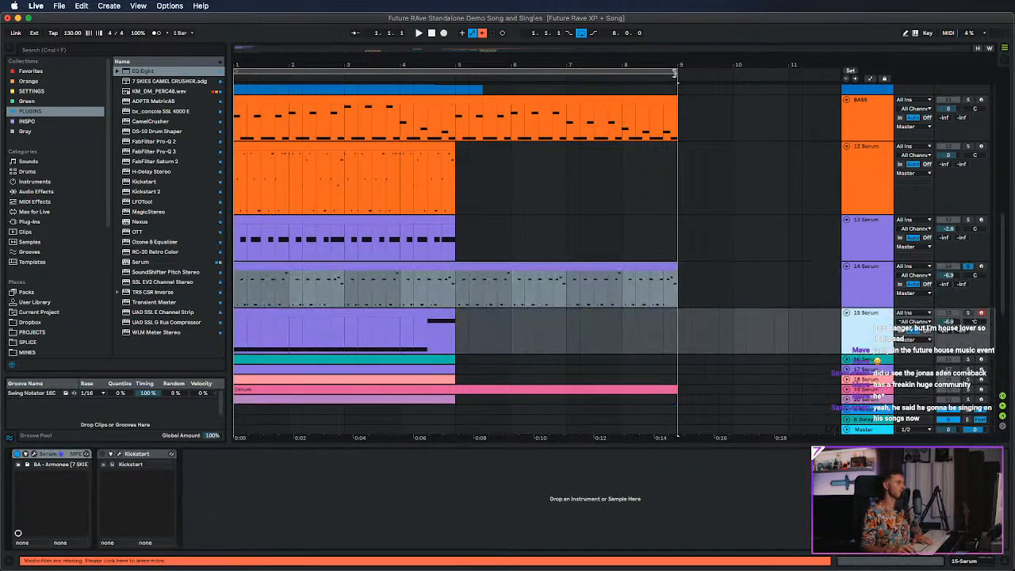
{"action": "left_click_drag", "start_coordinate": [674, 72], "coordinate": [448, 105]}
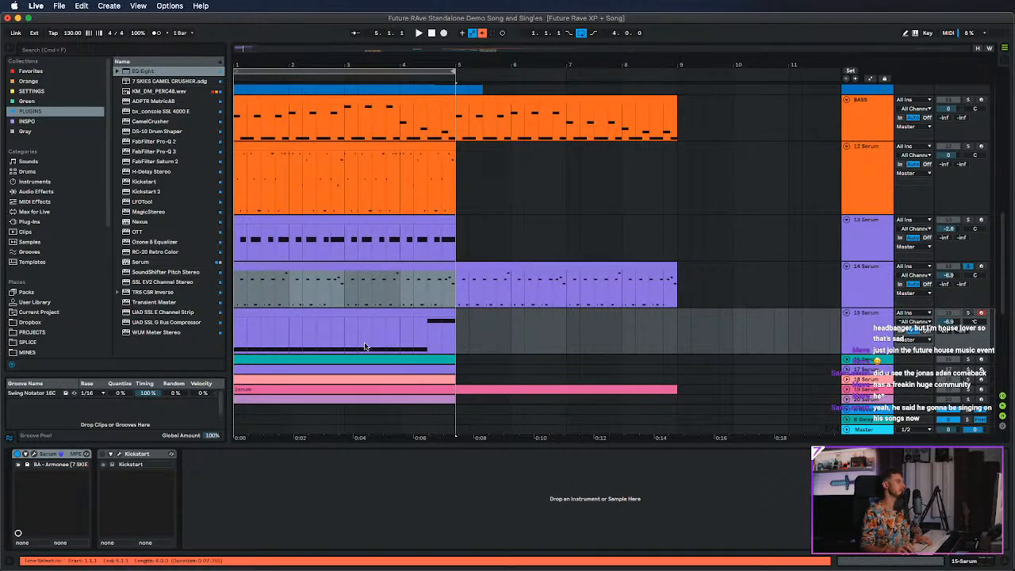
{"action": "left_click", "coordinate": [389, 330]}
{"action": "left_click", "coordinate": [871, 334]}
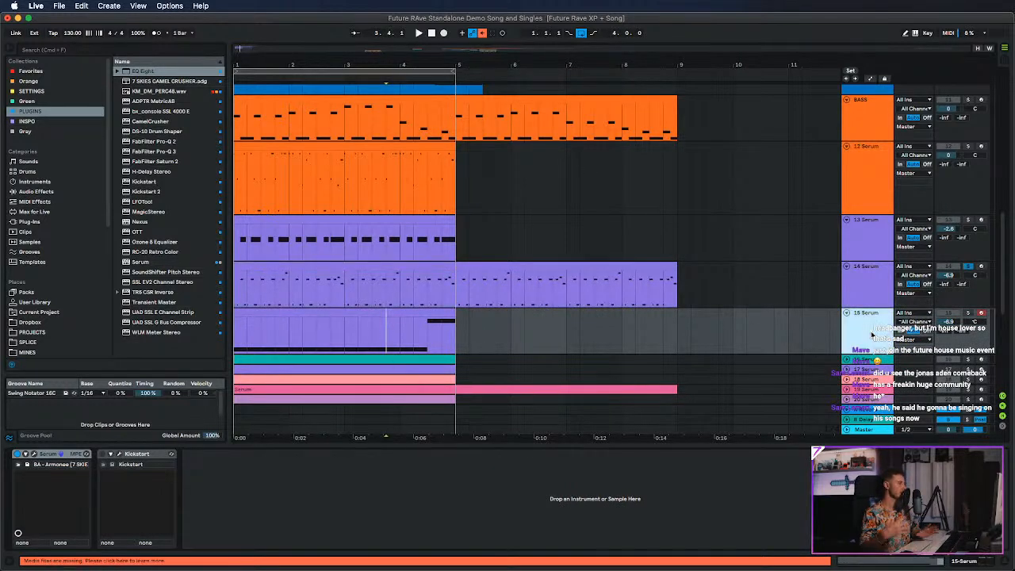
{"action": "scroll", "coordinate": [825, 270], "scroll_direction": "down", "scroll_amount": 3}
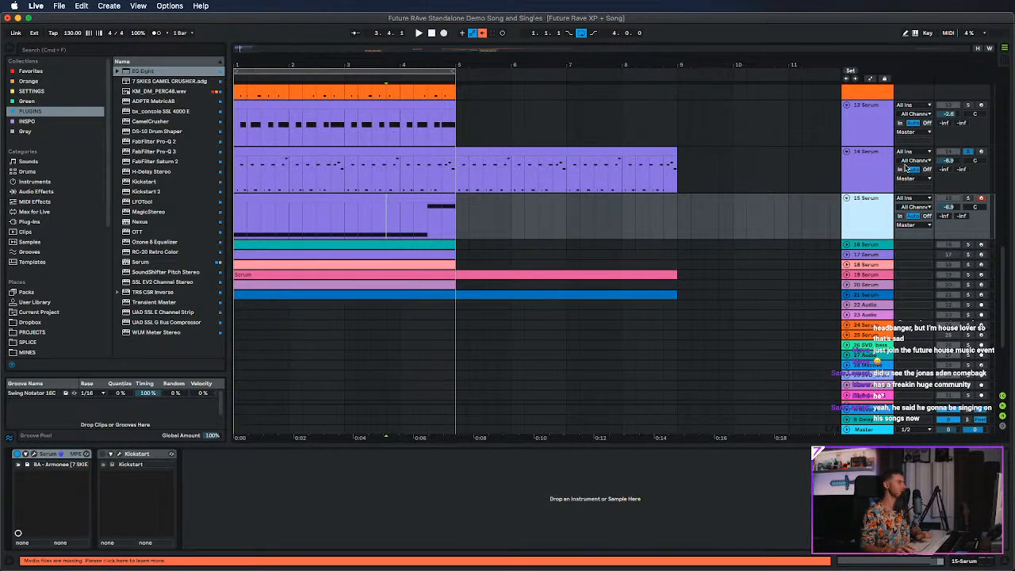
{"action": "left_click", "coordinate": [968, 198]}
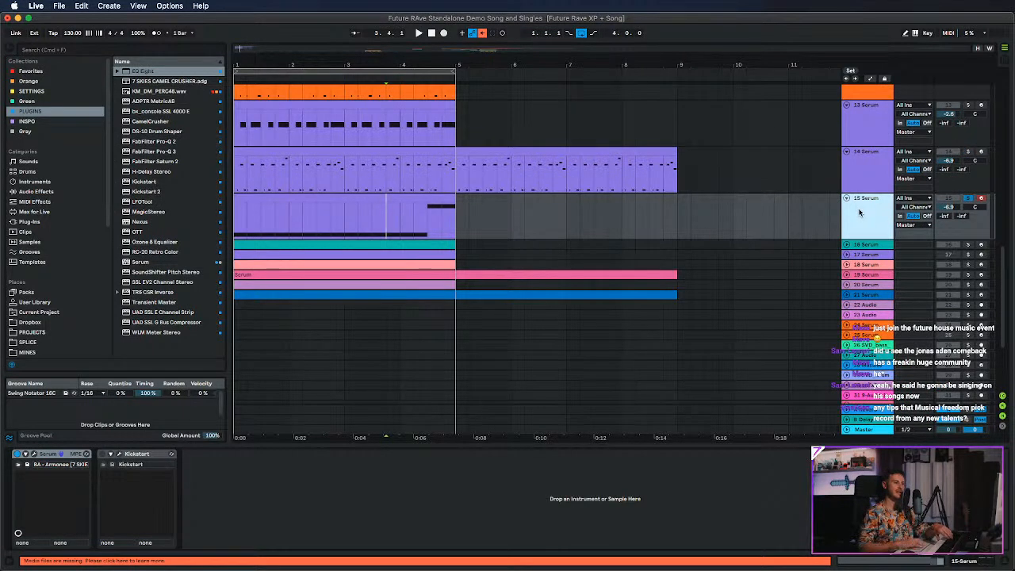
Play the soloed 15 Serum track, view its BA - Armonee preset in Serum, and close the plugin window.
{"action": "key", "text": "space"}
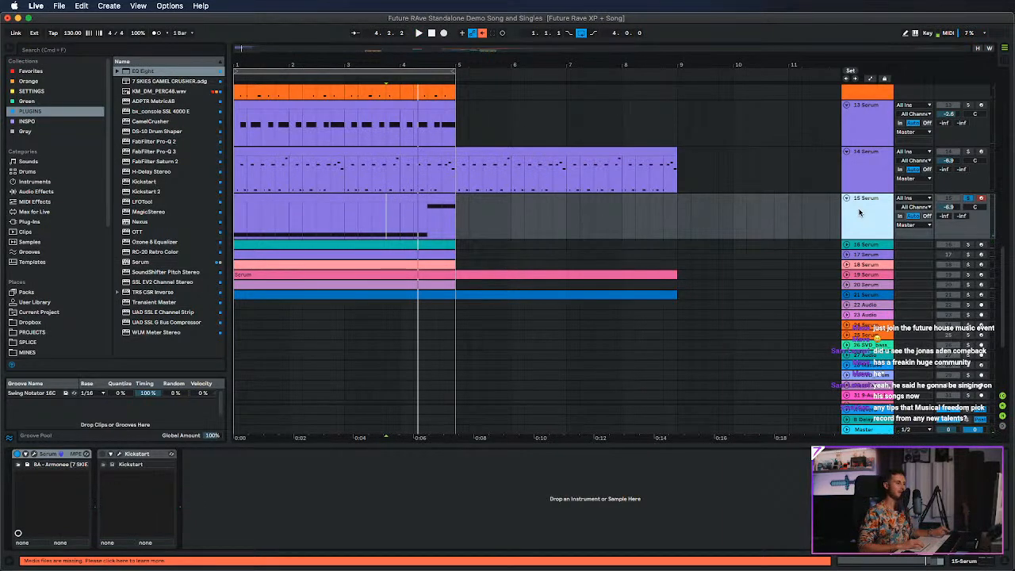
{"action": "key", "text": "space"}
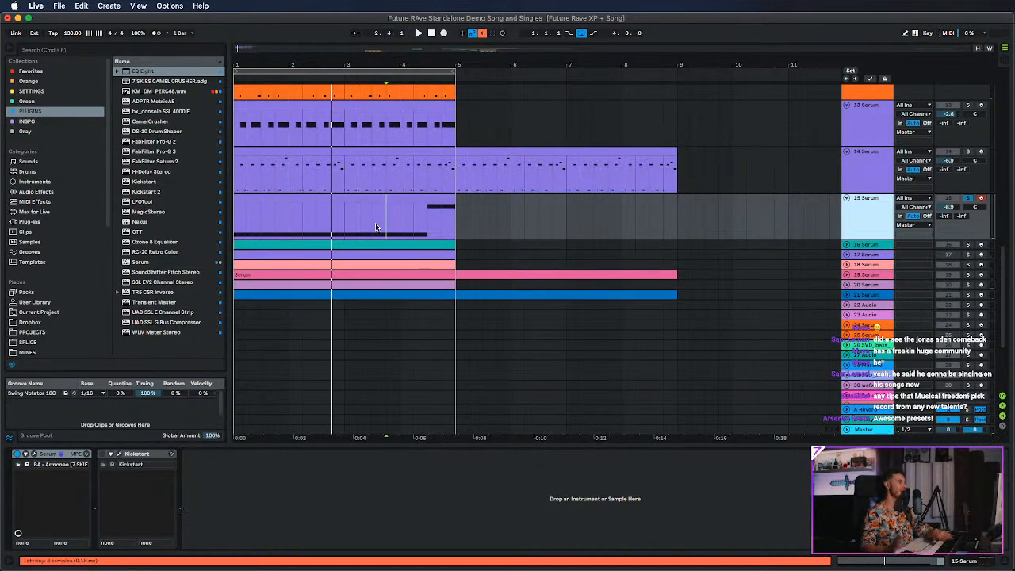
{"action": "left_click_drag", "start_coordinate": [722, 196], "coordinate": [487, 112]}
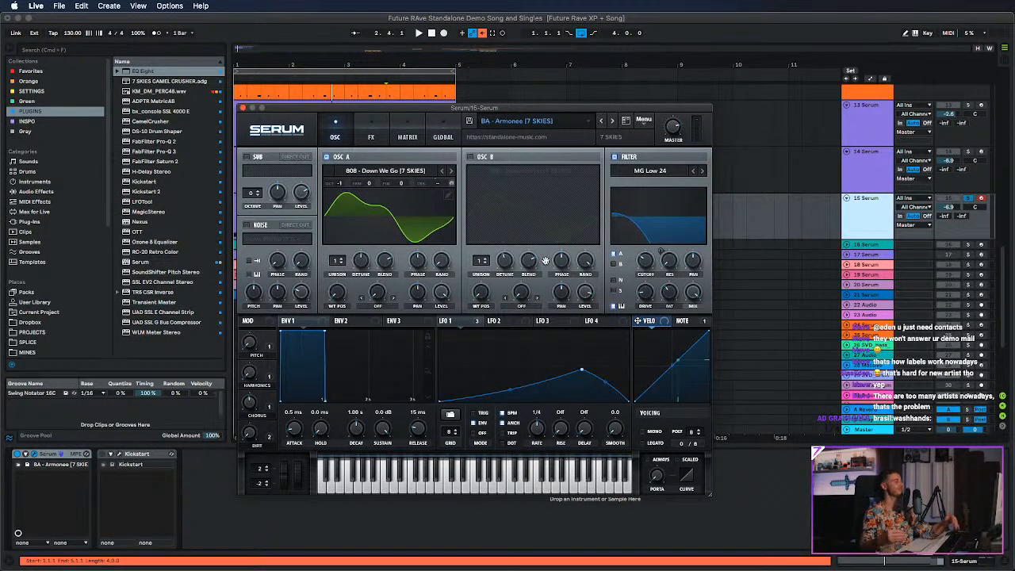
{"action": "left_click", "coordinate": [242, 108]}
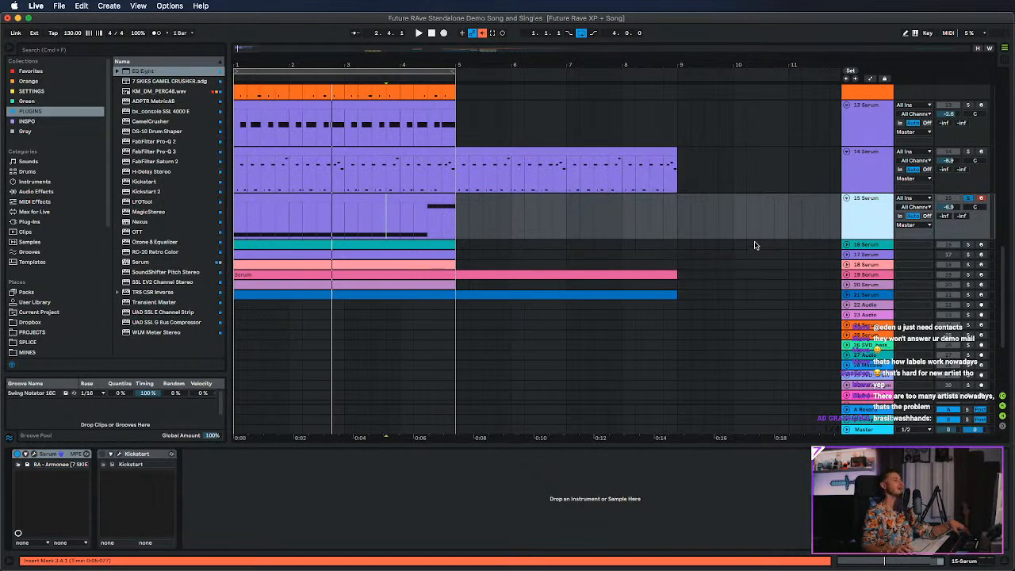
Unfold and solo the 16 Serum track, and select and play its clip.
{"action": "left_click", "coordinate": [848, 245]}
{"action": "left_click", "coordinate": [851, 245]}
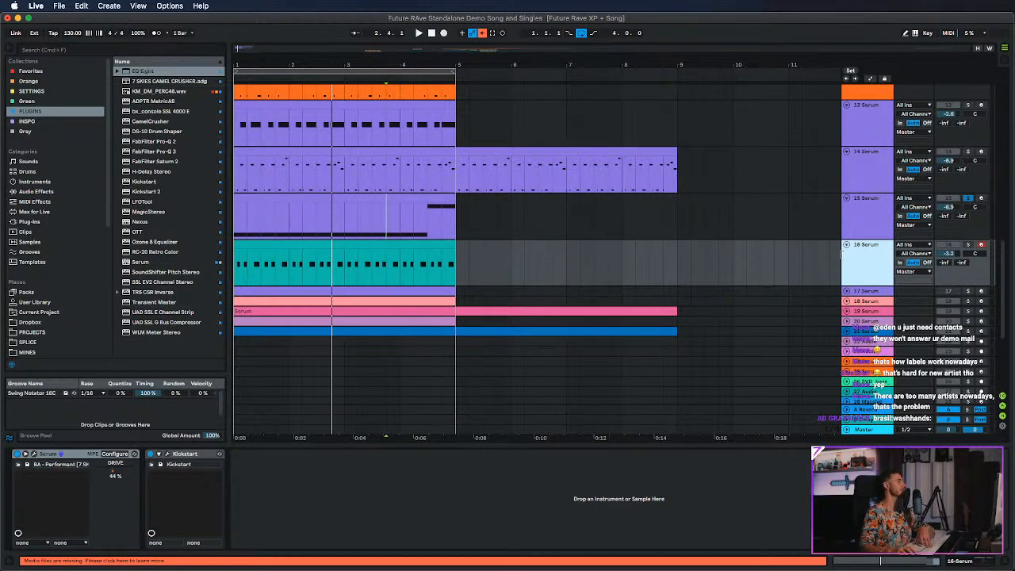
{"action": "left_click", "coordinate": [969, 246]}
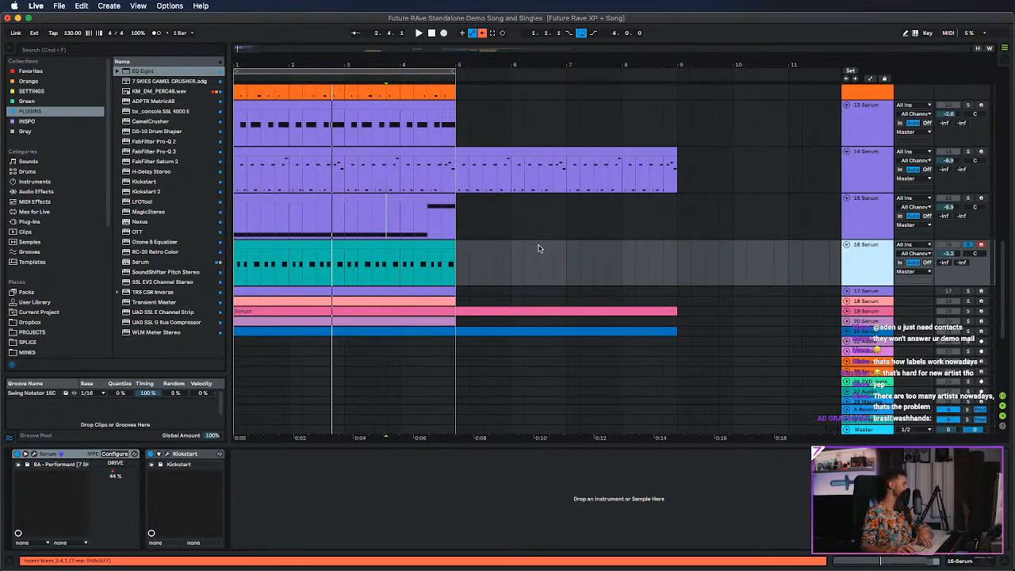
{"action": "left_click", "coordinate": [246, 243]}
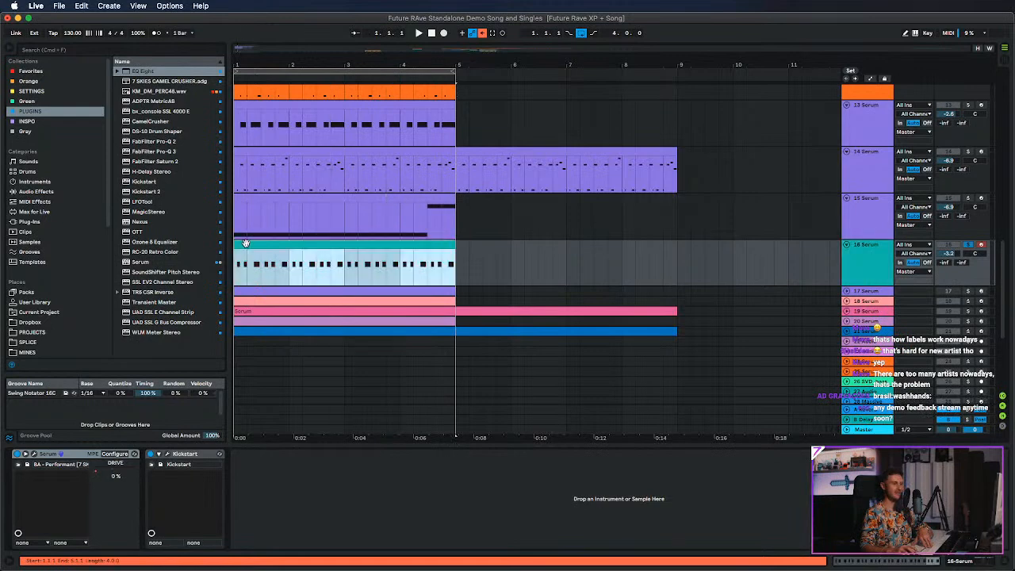
{"action": "key", "text": "space"}
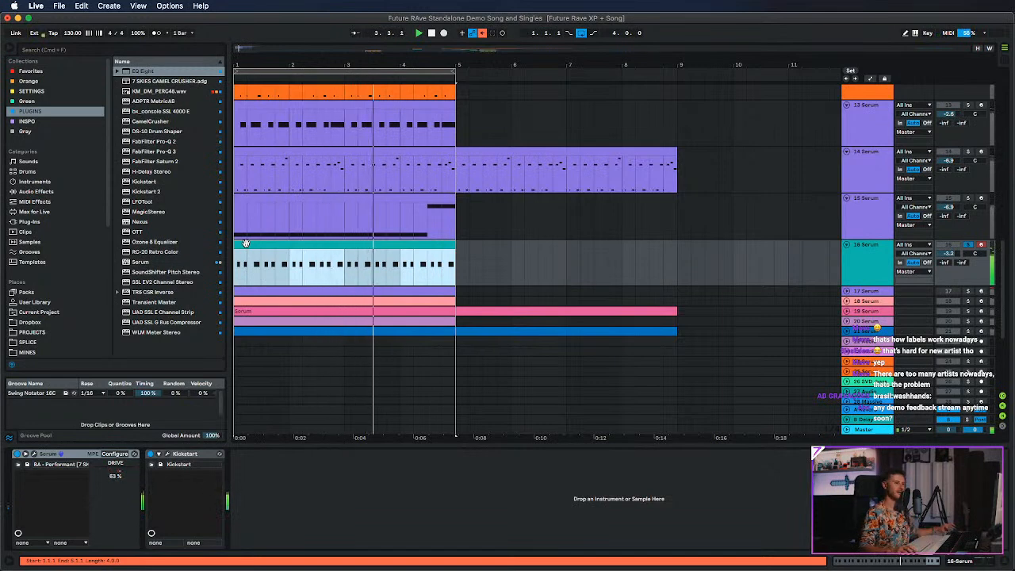
Toggle the looped audio track below the Serum tracks, turn off Kickstart on 16 Serum, and stop playback.
{"action": "scroll", "coordinate": [730, 259], "scroll_direction": "down", "scroll_amount": 5}
{"action": "left_click", "coordinate": [957, 377]}
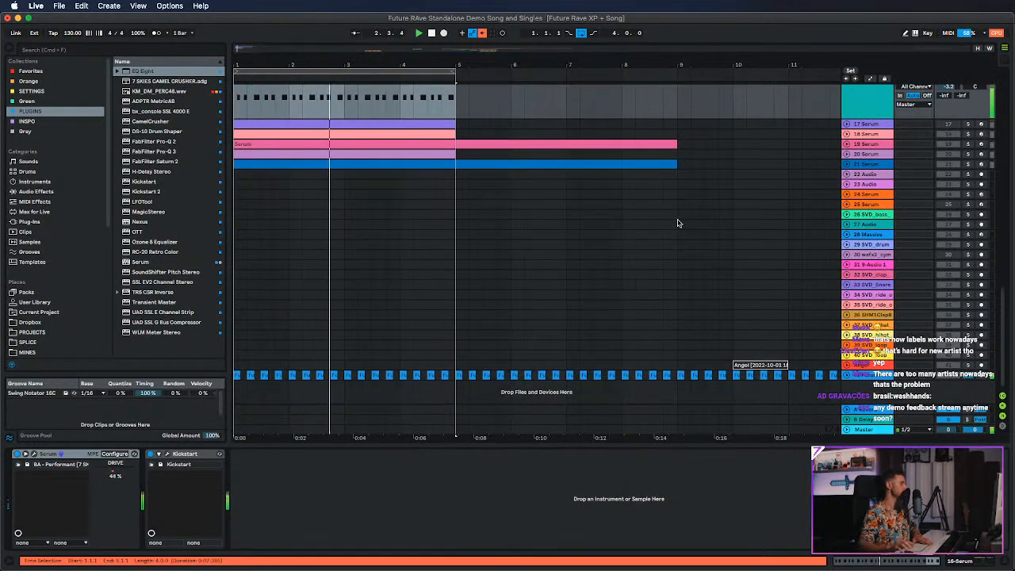
{"action": "scroll", "coordinate": [401, 221], "scroll_direction": "up", "scroll_amount": 5}
{"action": "left_click", "coordinate": [248, 240]}
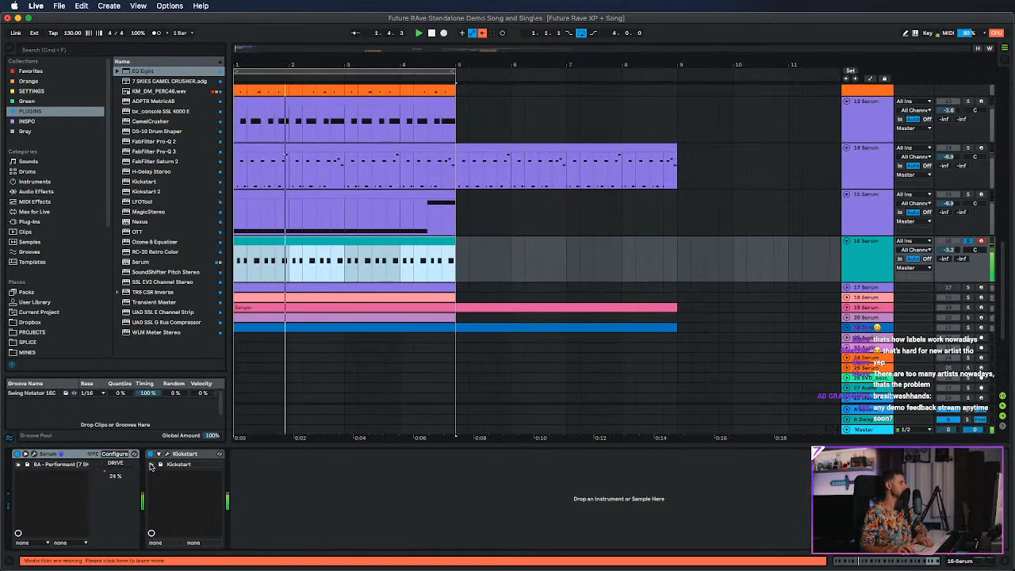
{"action": "left_click", "coordinate": [151, 456]}
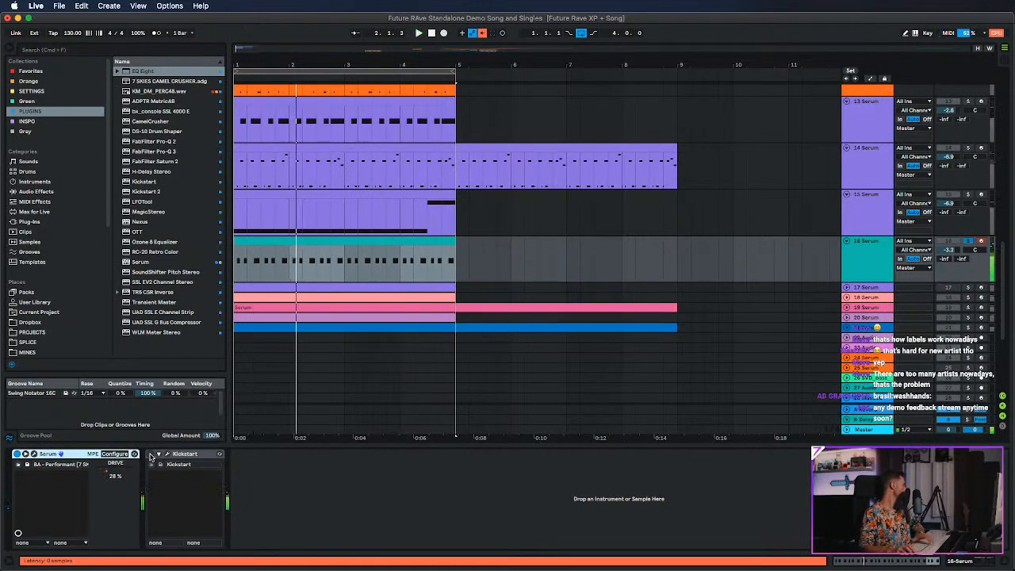
{"action": "key", "text": "space"}
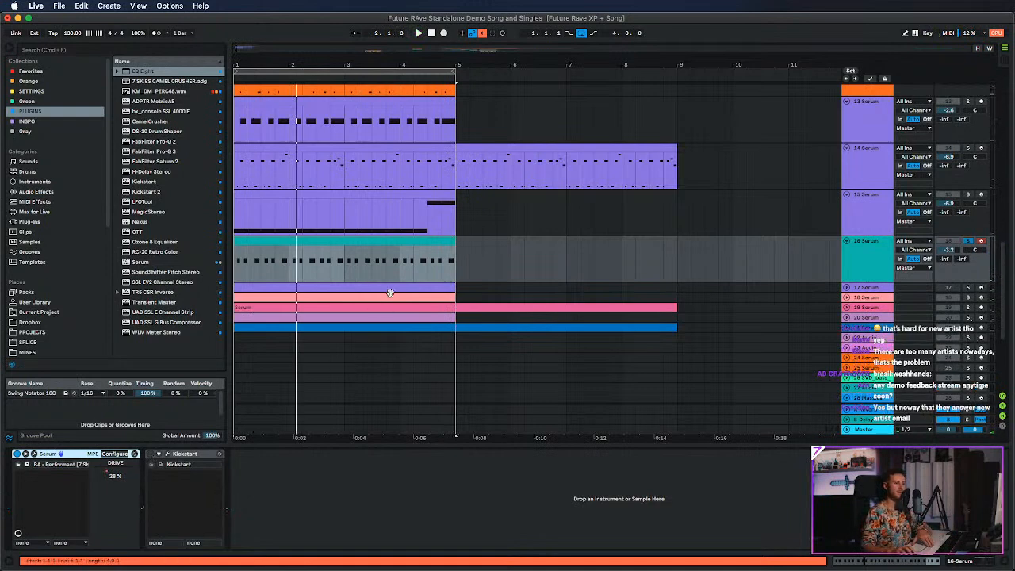
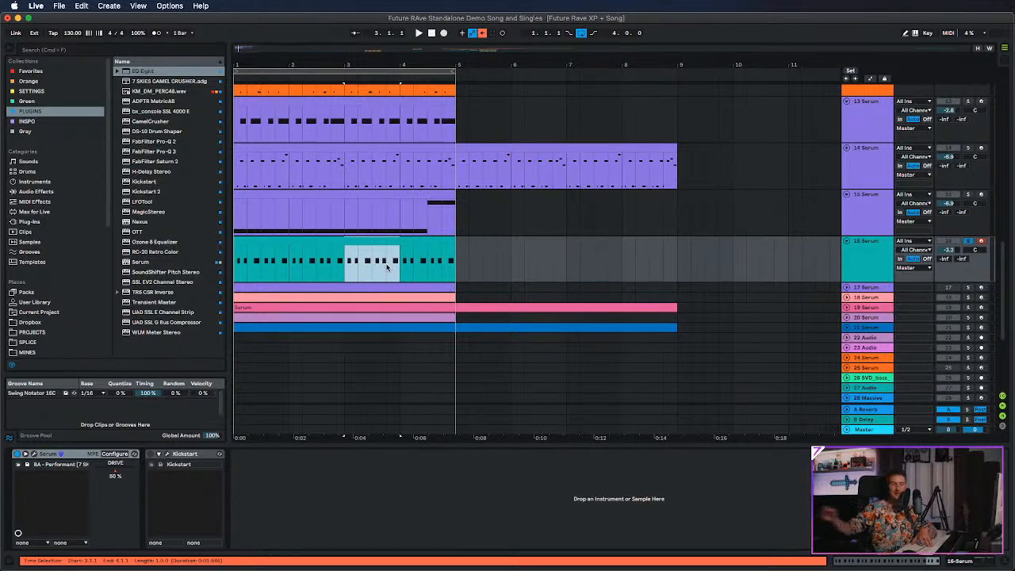
Unfold and solo the 17 Serum track.
{"action": "left_click", "coordinate": [871, 287]}
{"action": "left_click", "coordinate": [847, 287]}
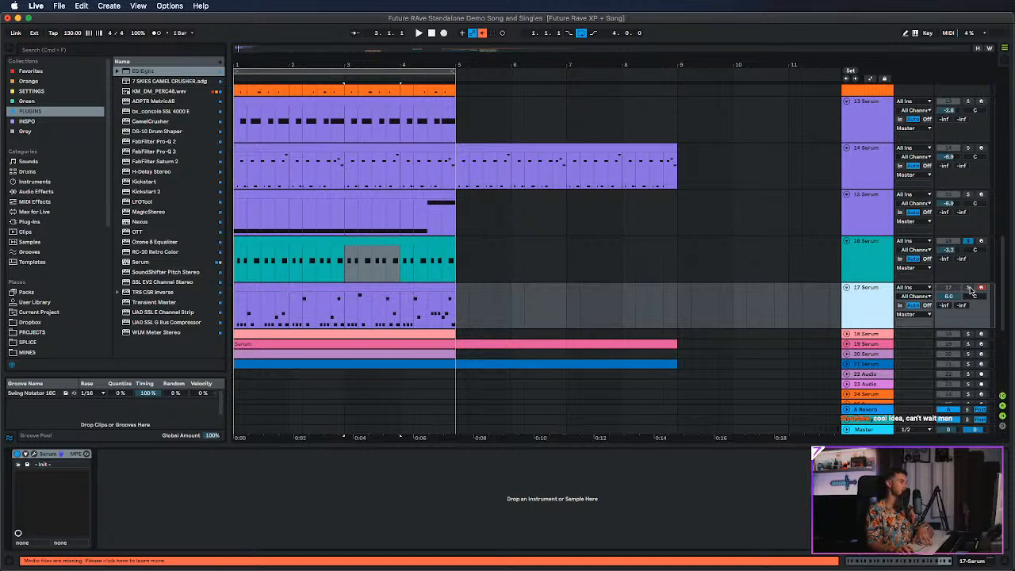
{"action": "left_click", "coordinate": [968, 288]}
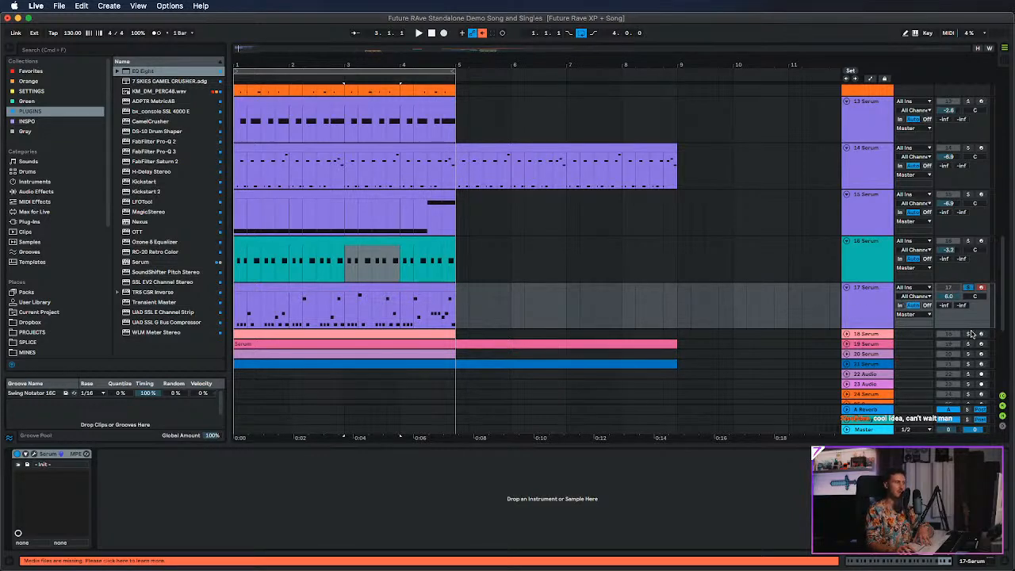
Unfold the 18 Serum track, switch the solo back to 17 Serum, and finish with 18 Serum soloed.
{"action": "left_click", "coordinate": [832, 341]}
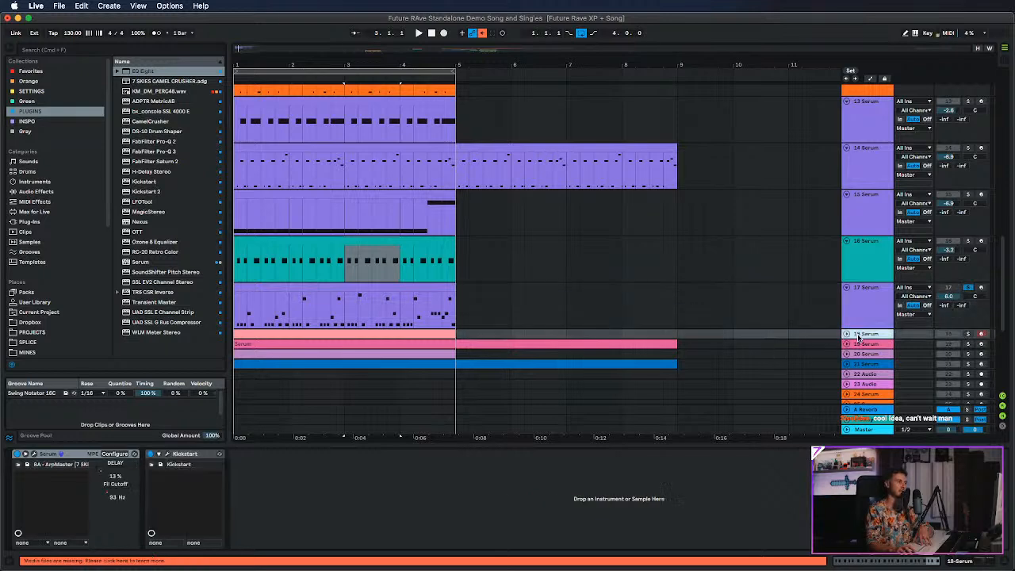
{"action": "left_click", "coordinate": [846, 334]}
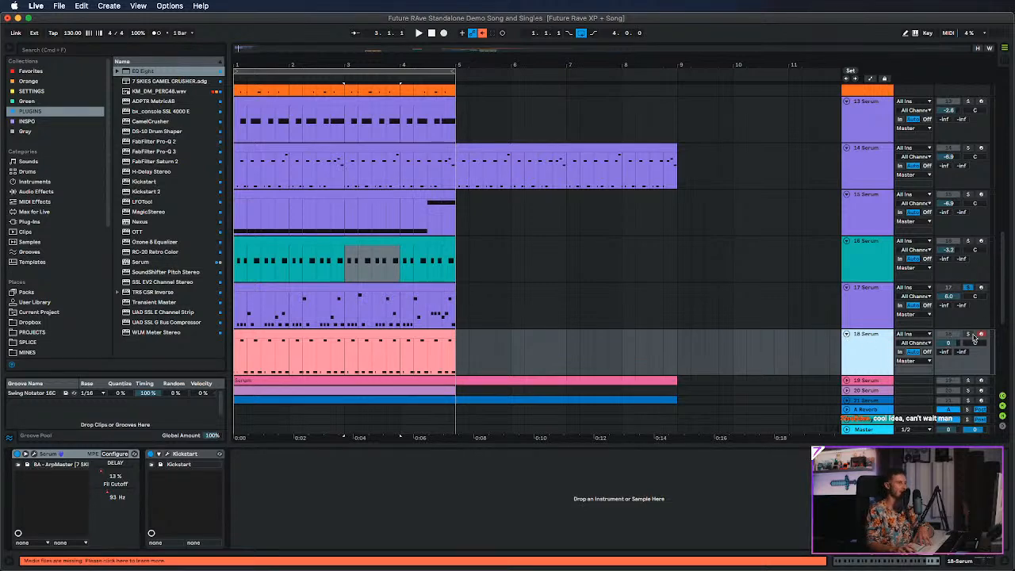
{"action": "left_click", "coordinate": [864, 308]}
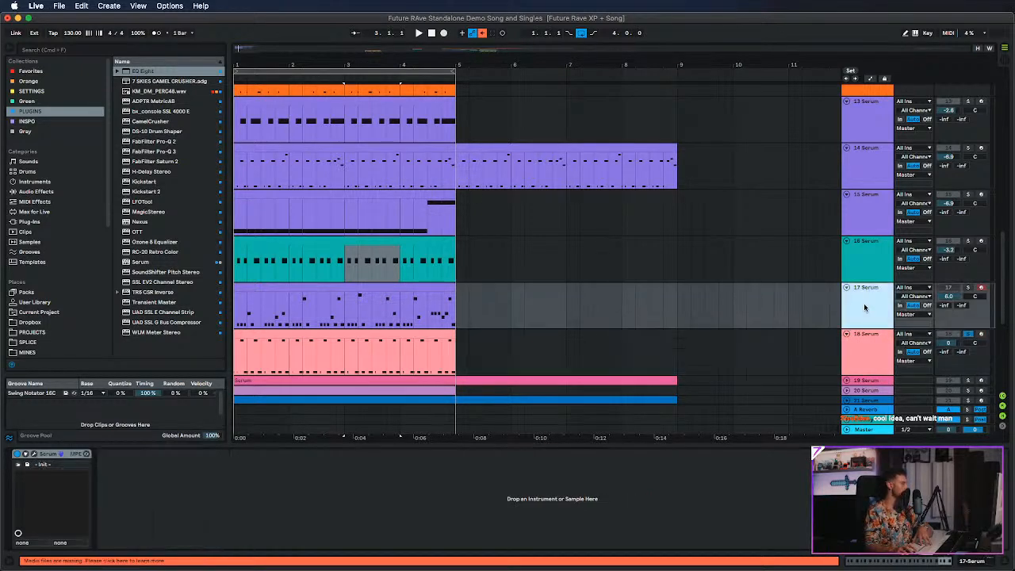
{"action": "left_click", "coordinate": [968, 287]}
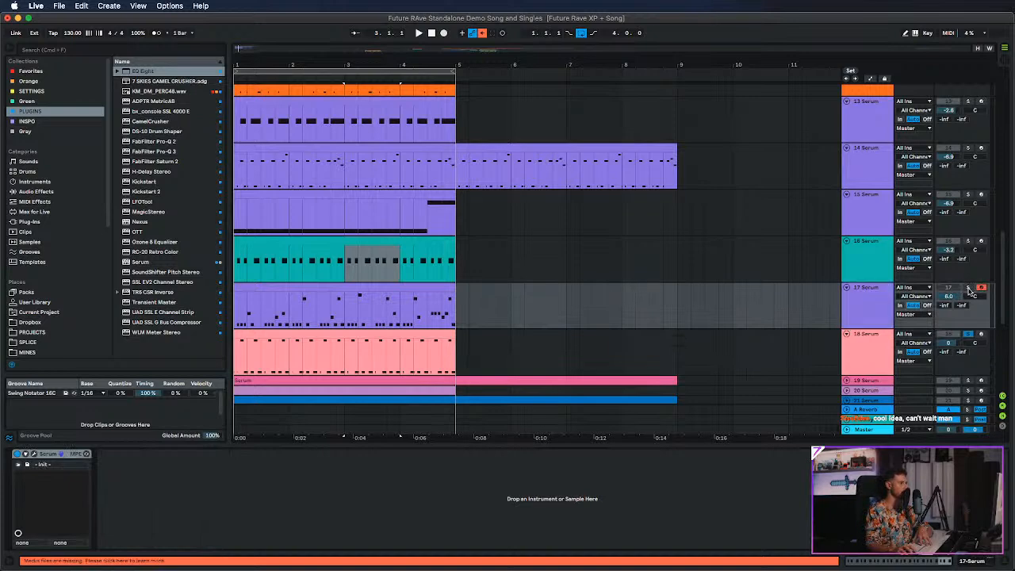
{"action": "left_click", "coordinate": [885, 362]}
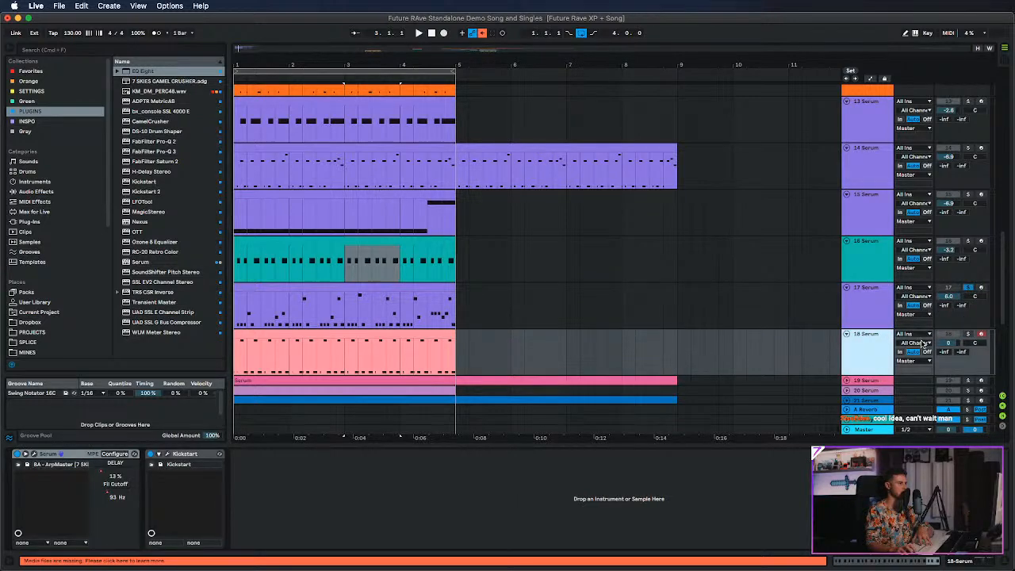
{"action": "left_click", "coordinate": [967, 334]}
Select the 18 Serum clip, play the soloed four-bar loop, and stop playback.
{"action": "left_click", "coordinate": [306, 335]}
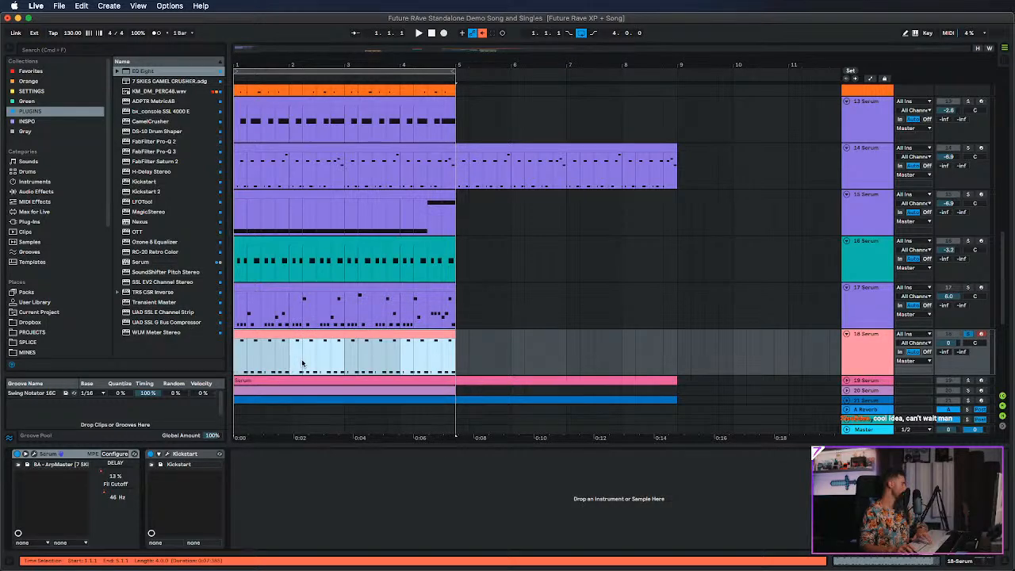
{"action": "key", "text": "space"}
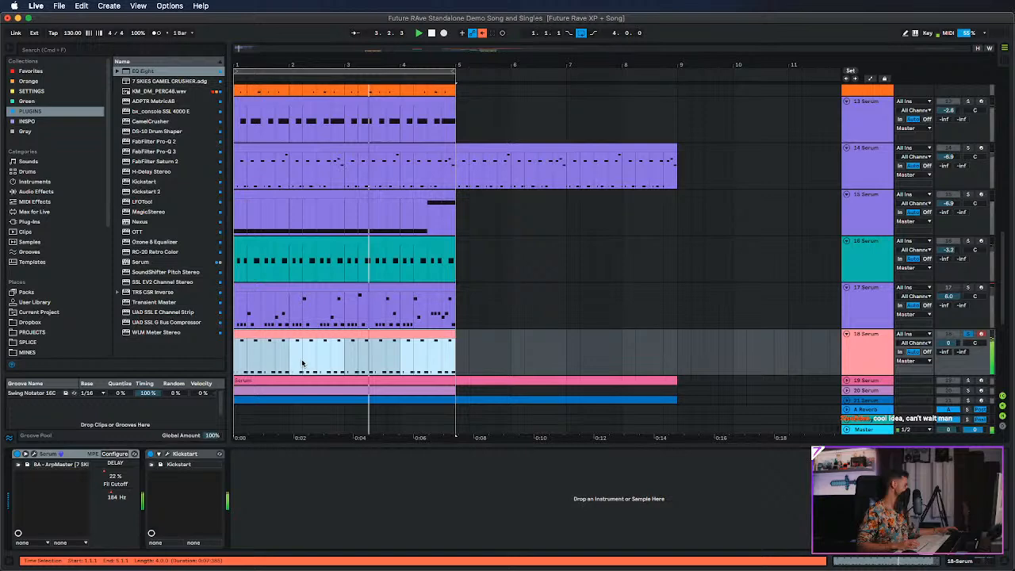
{"action": "scroll", "coordinate": [641, 263], "scroll_direction": "down", "scroll_amount": 5}
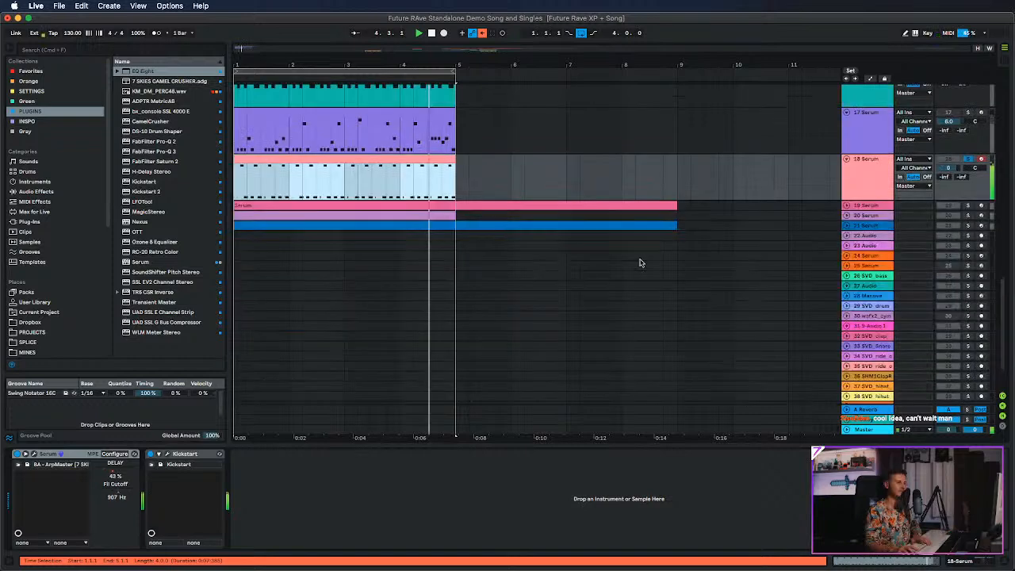
{"action": "scroll", "coordinate": [641, 262], "scroll_direction": "down", "scroll_amount": 2}
{"action": "scroll", "coordinate": [460, 252], "scroll_direction": "up", "scroll_amount": 4}
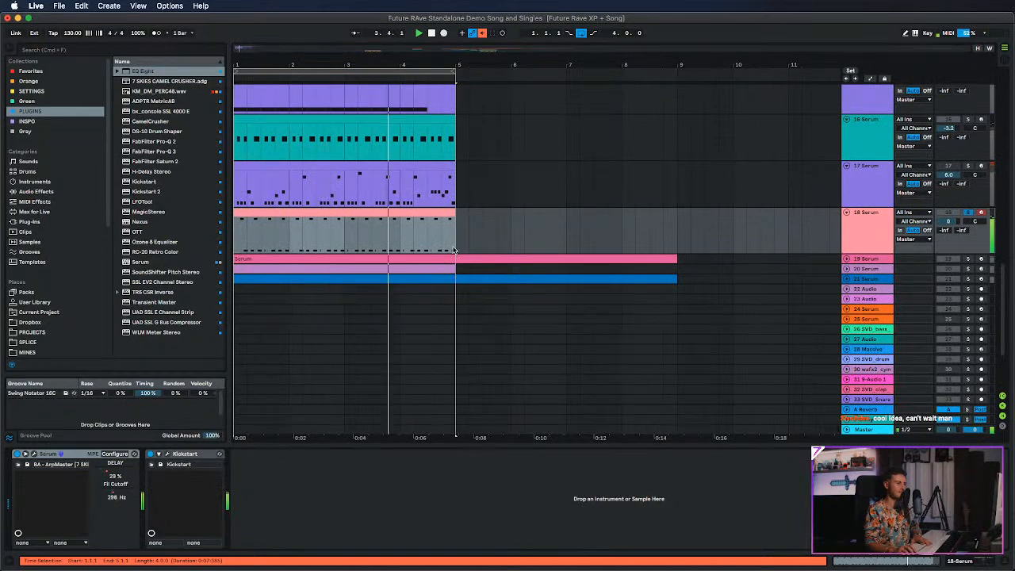
{"action": "left_click", "coordinate": [302, 240]}
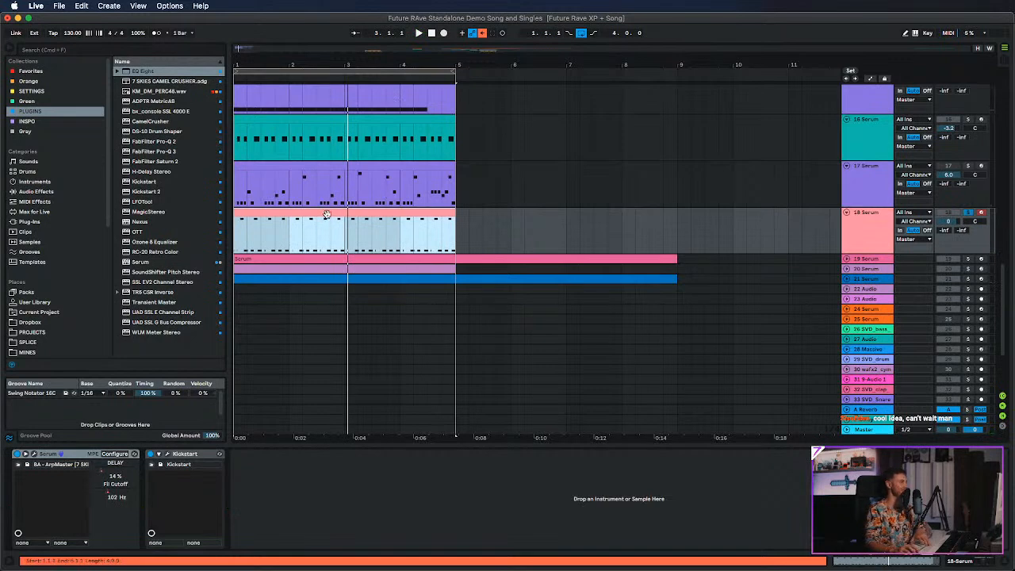
Play 18 Serum from bar 2 while toggling the 42 FutureRave audio track's solo, and finish with playback stopped and all solos cleared.
{"action": "left_click", "coordinate": [289, 242]}
{"action": "scroll", "coordinate": [703, 311], "scroll_direction": "down", "scroll_amount": 5}
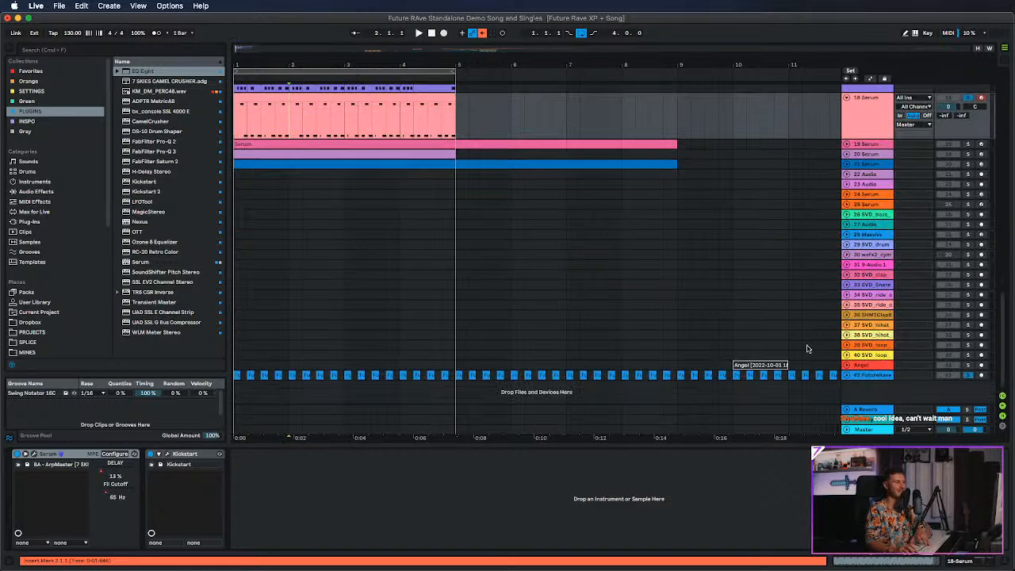
{"action": "scroll", "coordinate": [725, 222], "scroll_direction": "up", "scroll_amount": 5}
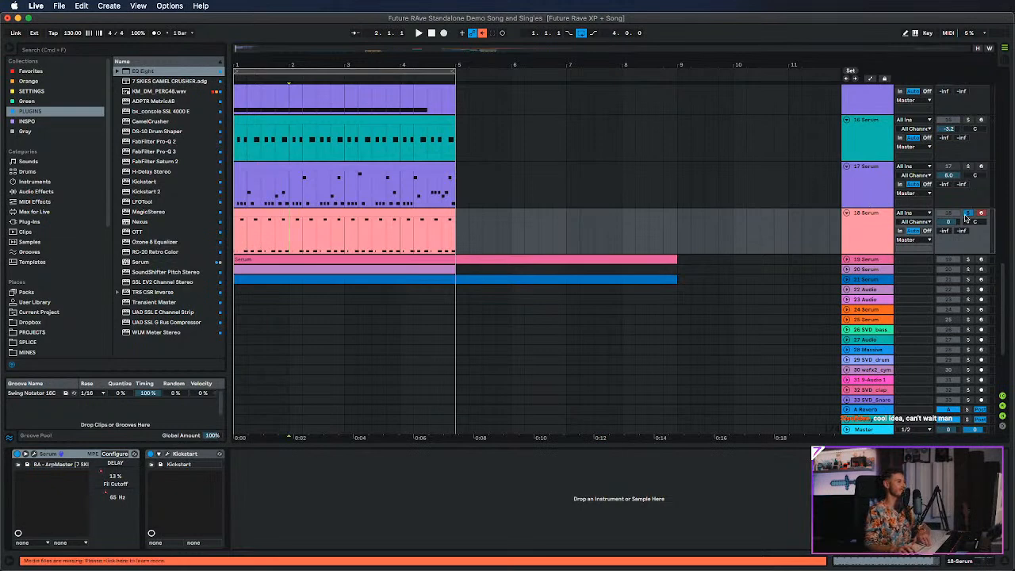
{"action": "key", "text": "space"}
{"action": "scroll", "coordinate": [956, 210], "scroll_direction": "down", "scroll_amount": 5}
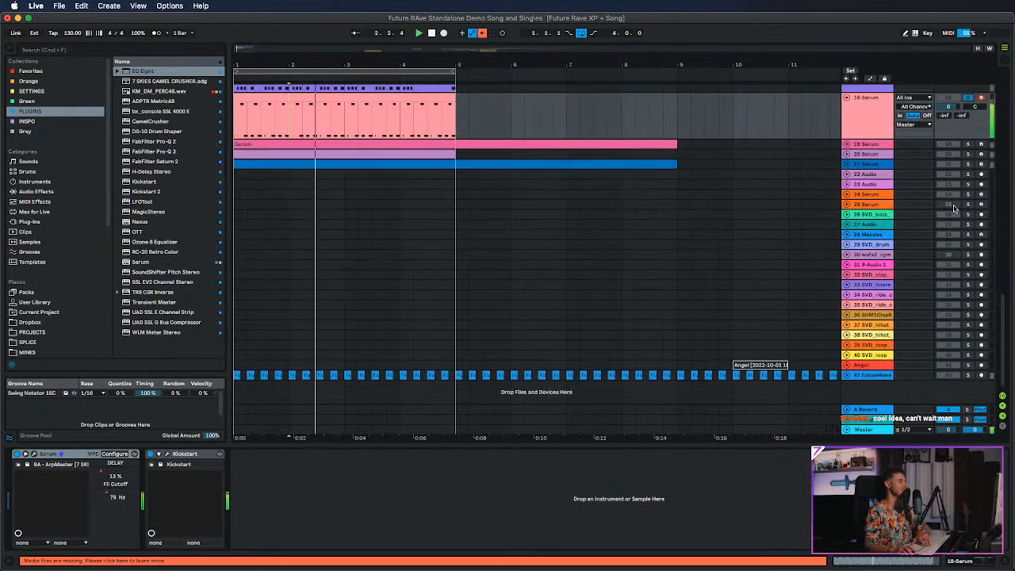
{"action": "key", "text": "space"}
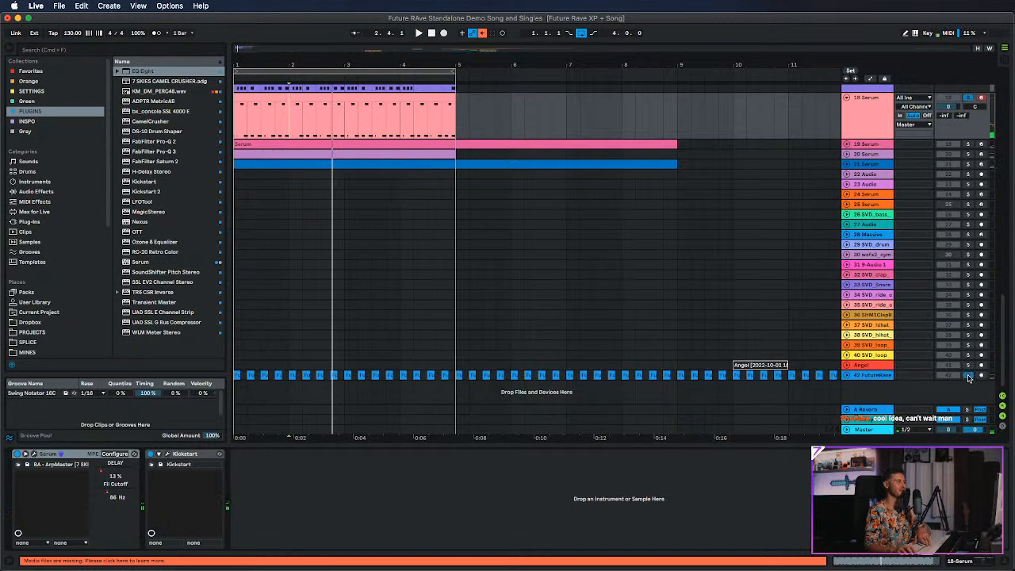
{"action": "key", "text": "space"}
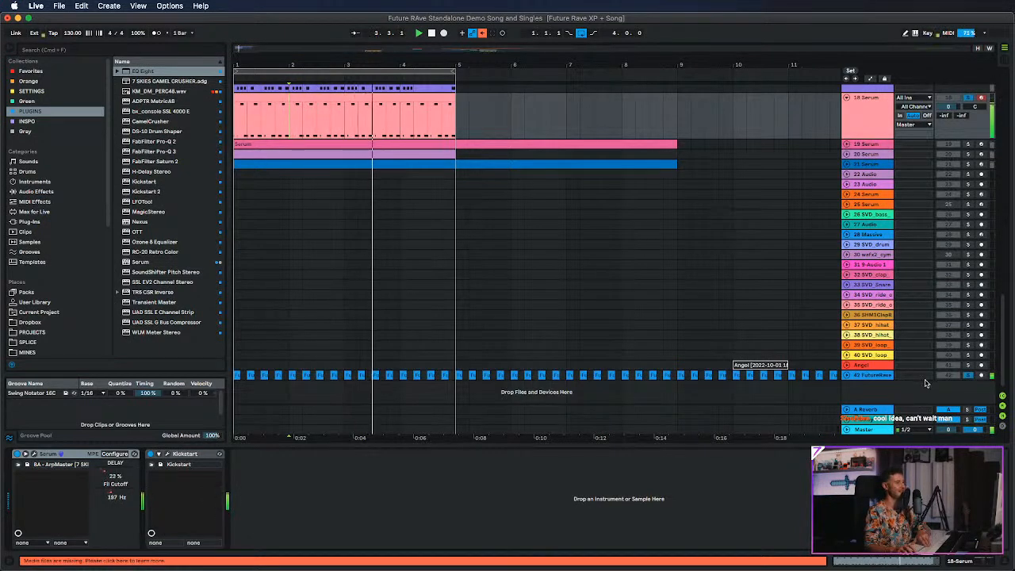
{"action": "key", "text": "space"}
{"action": "scroll", "coordinate": [833, 286], "scroll_direction": "up", "scroll_amount": 2}
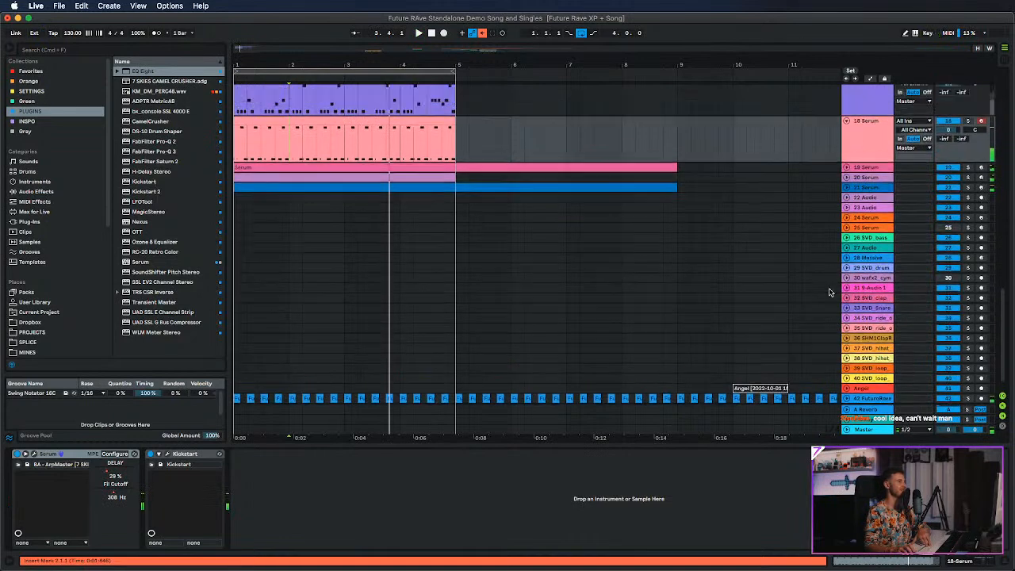
Unfold and solo the 19 Serum track, and extend the loop to the first eight bars.
{"action": "left_click", "coordinate": [845, 167]}
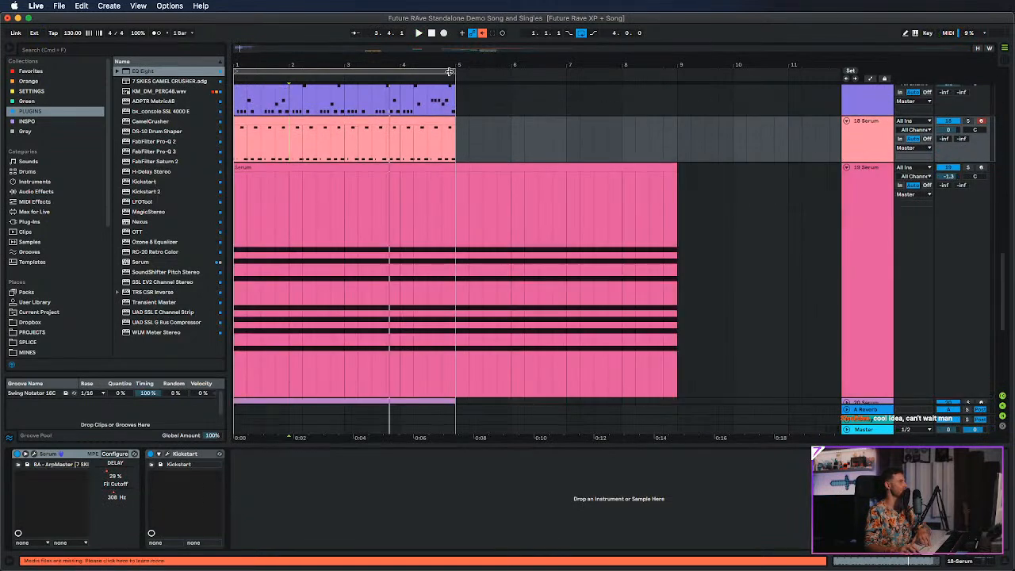
{"action": "left_click", "coordinate": [650, 98]}
{"action": "key", "text": "Right"}
{"action": "key", "text": "Right"}
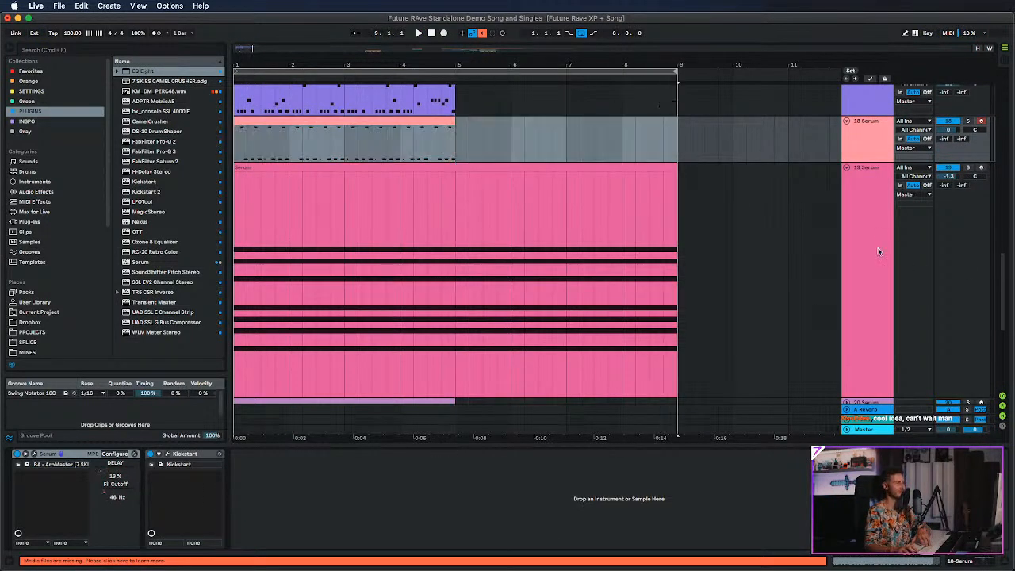
{"action": "left_click", "coordinate": [879, 247]}
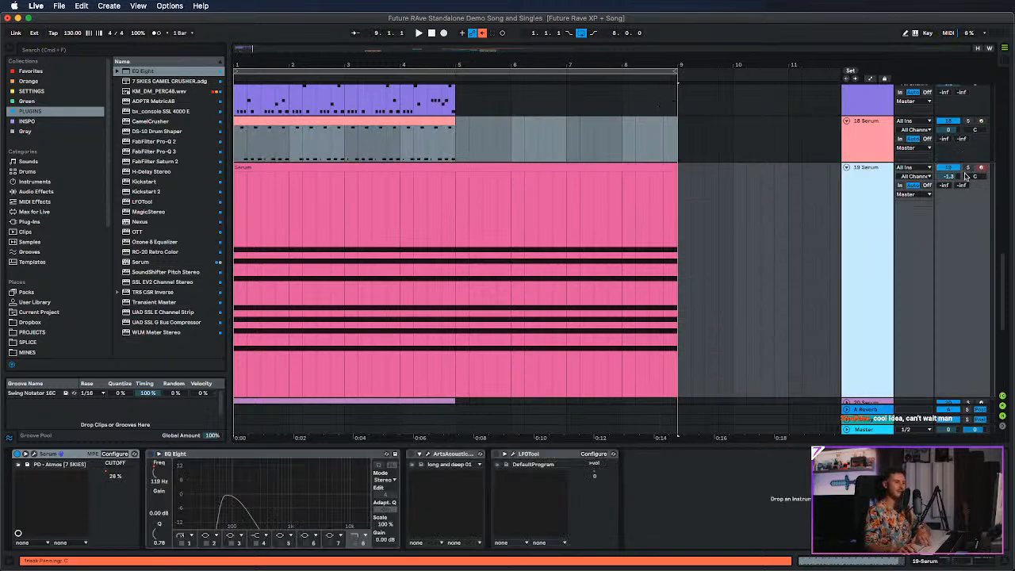
{"action": "left_click", "coordinate": [969, 168]}
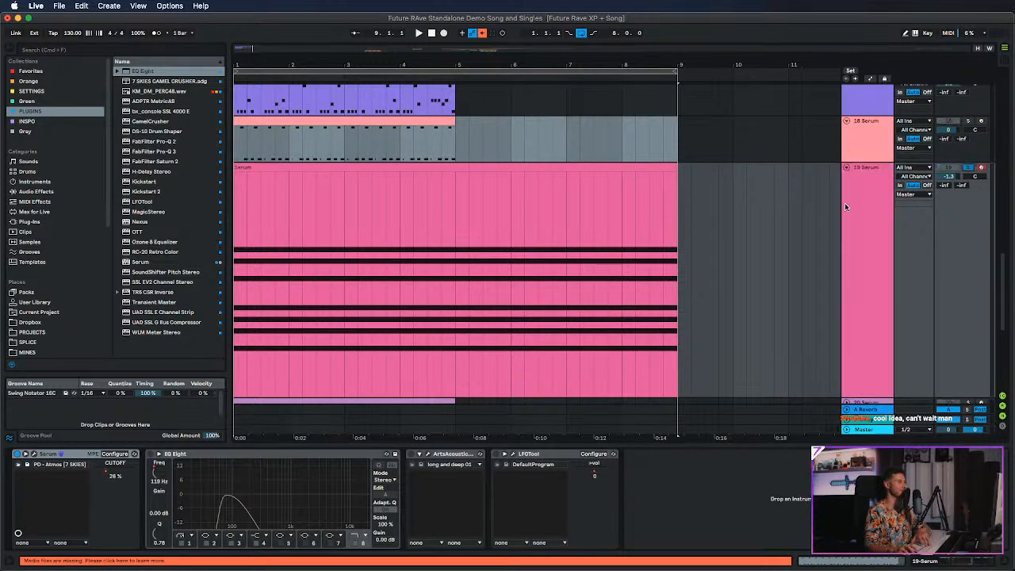
{"action": "left_click", "coordinate": [868, 206]}
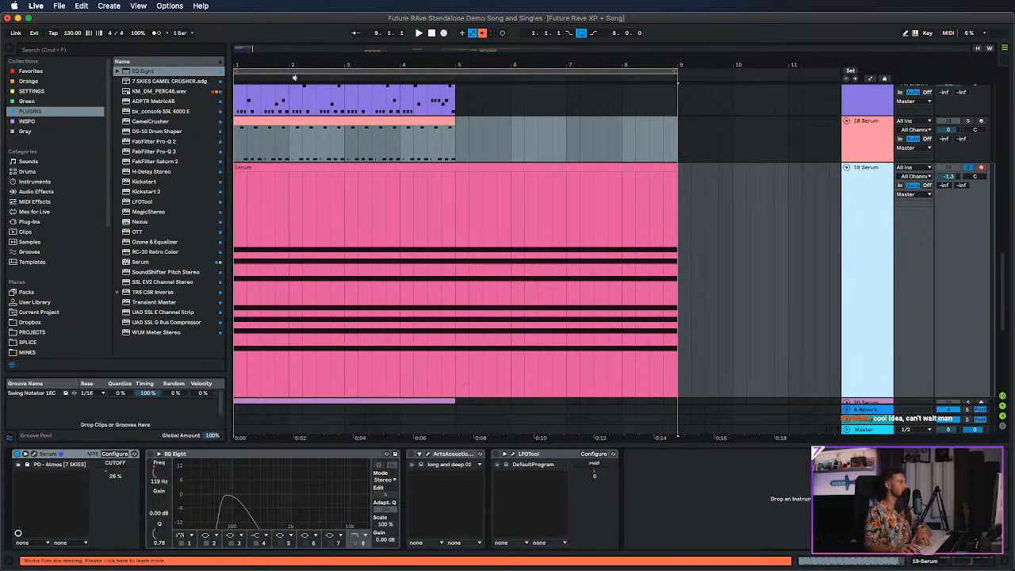
Select the 19 Serum clip, play it soloed, and stop playback.
{"action": "left_click", "coordinate": [247, 167]}
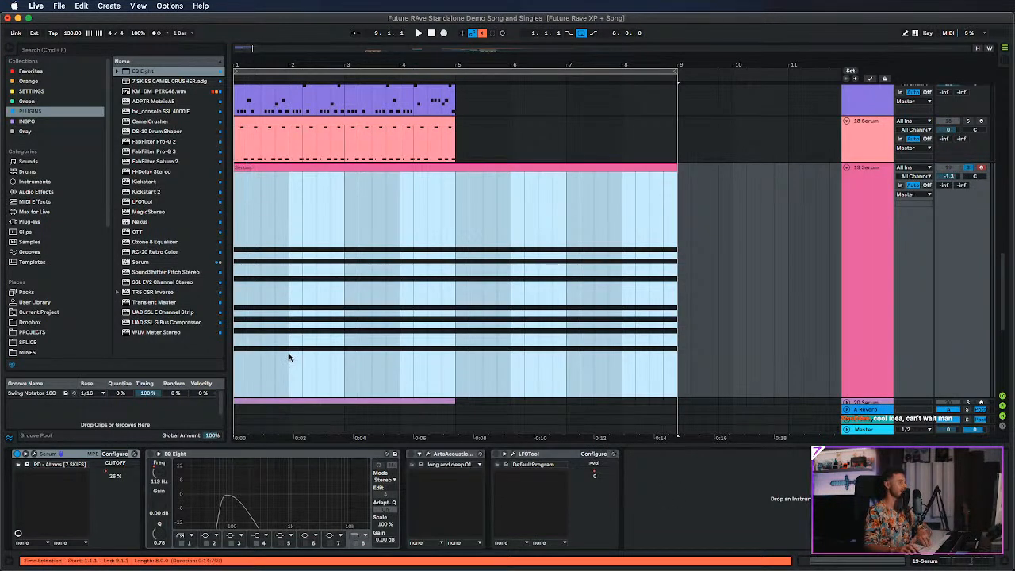
{"action": "key", "text": "space"}
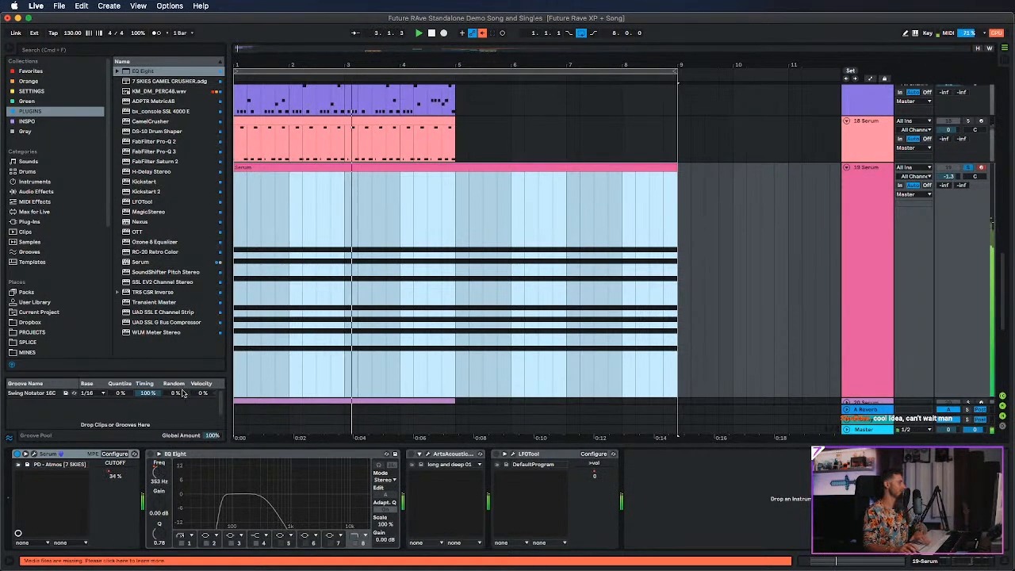
{"action": "key", "text": "space"}
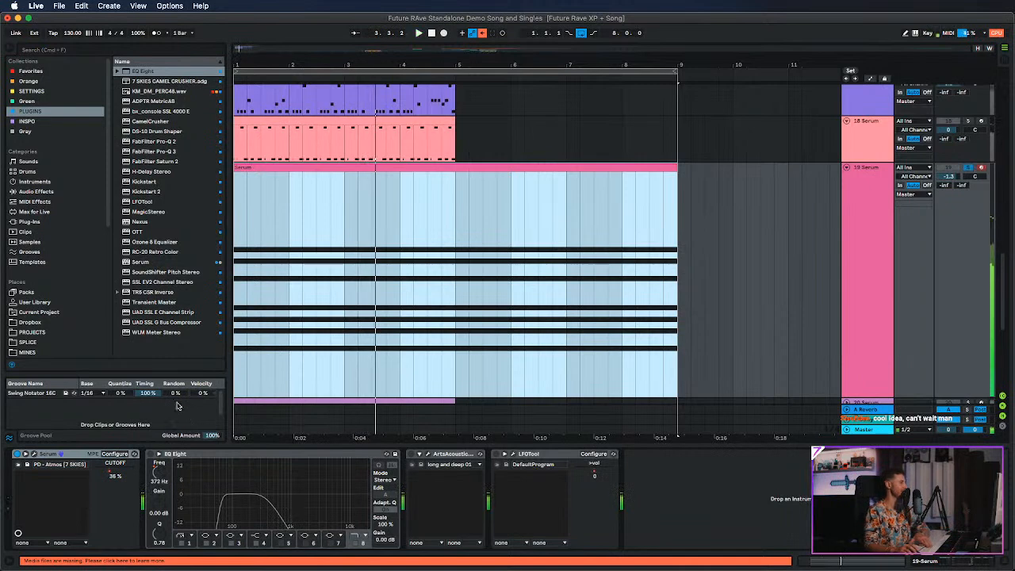
Set the Serum CUTOFF on the 19 Serum track to 34 % and play the loop again from bar 1.
{"action": "right_click", "coordinate": [110, 473]}
{"action": "left_click", "coordinate": [103, 477]}
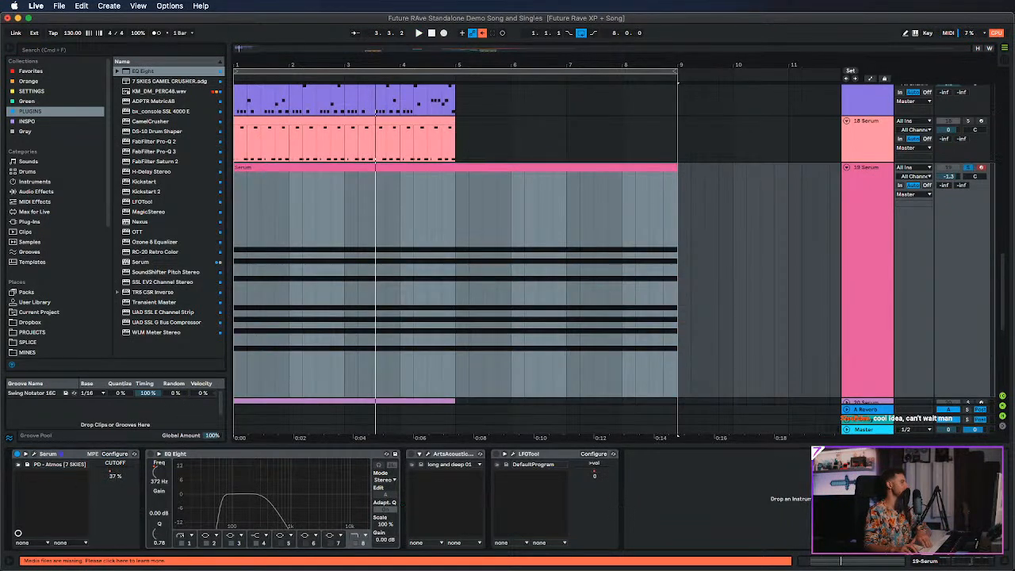
{"action": "left_click", "coordinate": [236, 315]}
{"action": "left_click", "coordinate": [236, 315]}
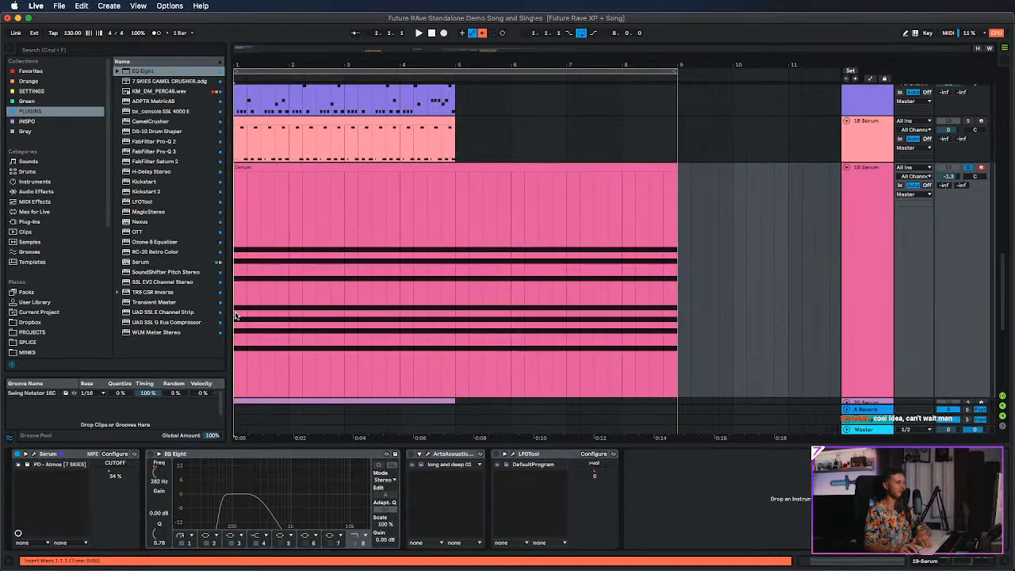
{"action": "key", "text": "space"}
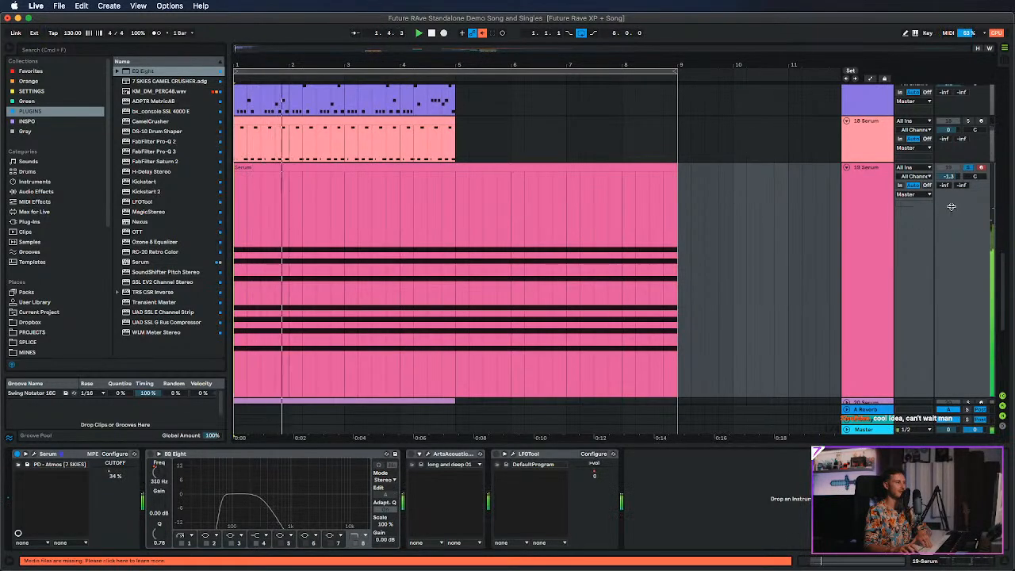
Lower the 19 Serum track volume to -3.2 dB, and keep the track selected with playback stopped.
{"action": "left_click_drag", "start_coordinate": [957, 180], "coordinate": [958, 207]}
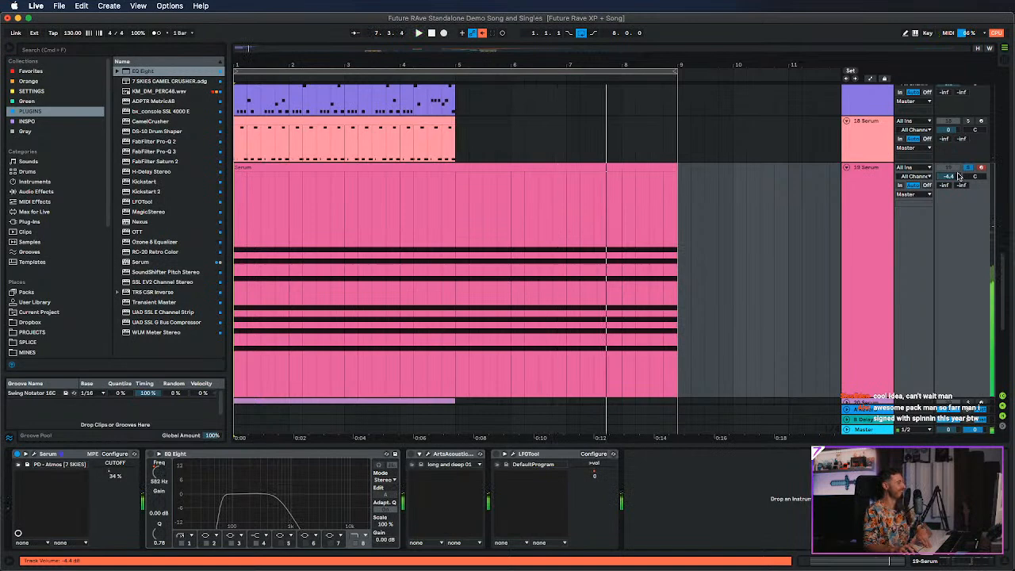
{"action": "left_click_drag", "start_coordinate": [952, 177], "coordinate": [949, 168]}
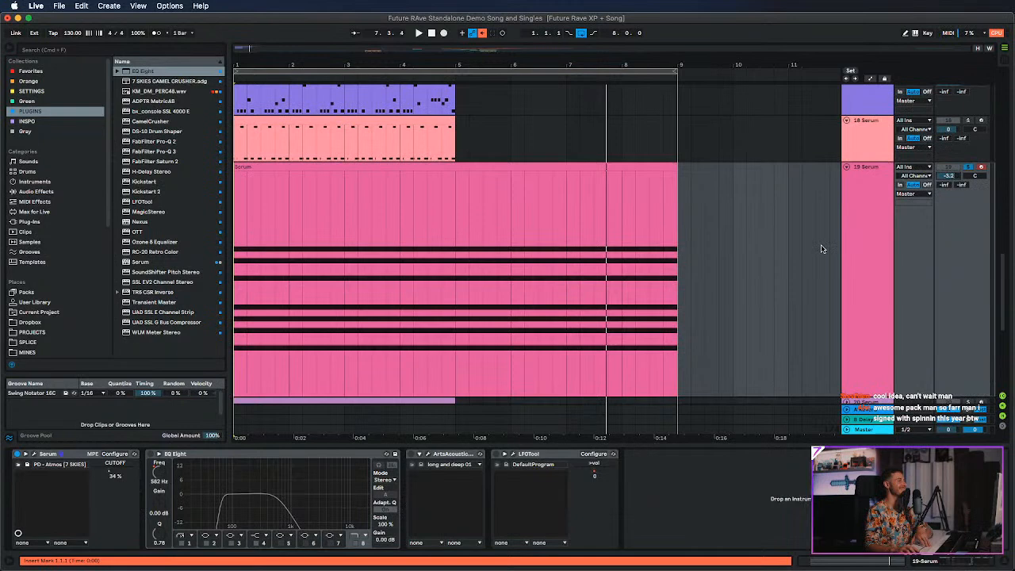
{"action": "scroll", "coordinate": [823, 249], "scroll_direction": "up", "scroll_amount": 2}
{"action": "left_click", "coordinate": [846, 295]}
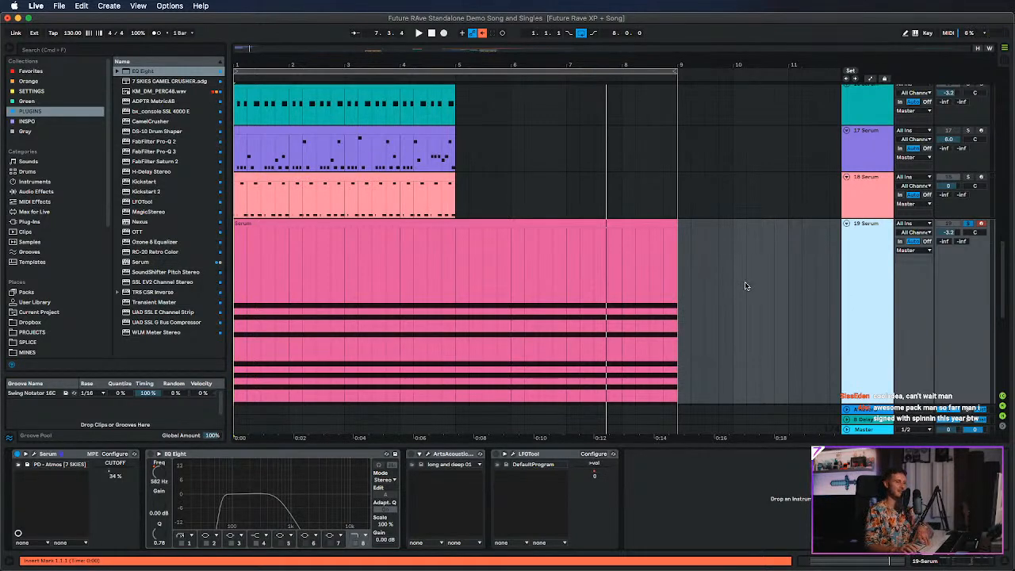
Unfold the 20 Serum track and shorten the loop to the first four bars.
{"action": "scroll", "coordinate": [761, 310], "scroll_direction": "down", "scroll_amount": 3}
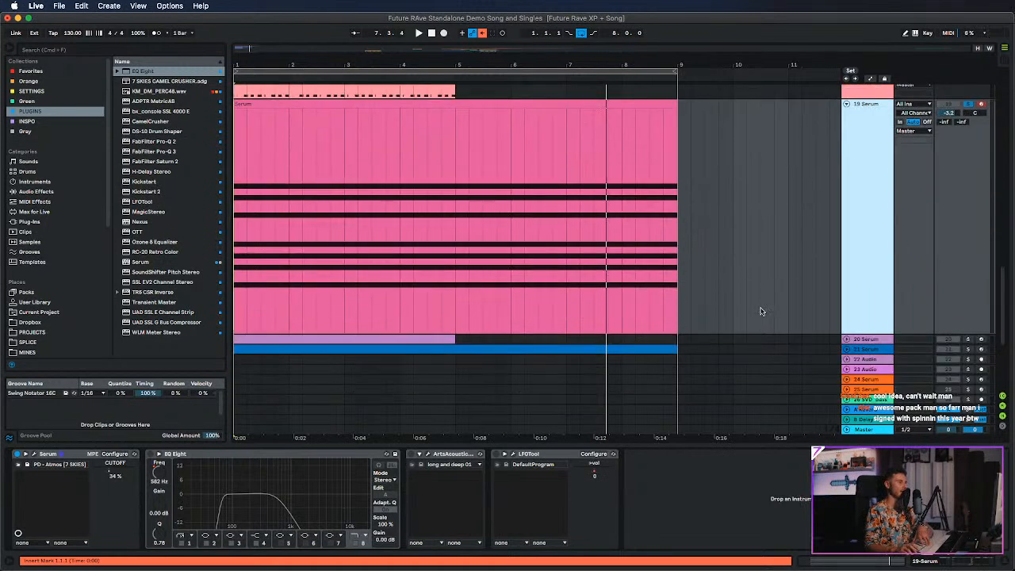
{"action": "left_click", "coordinate": [846, 339]}
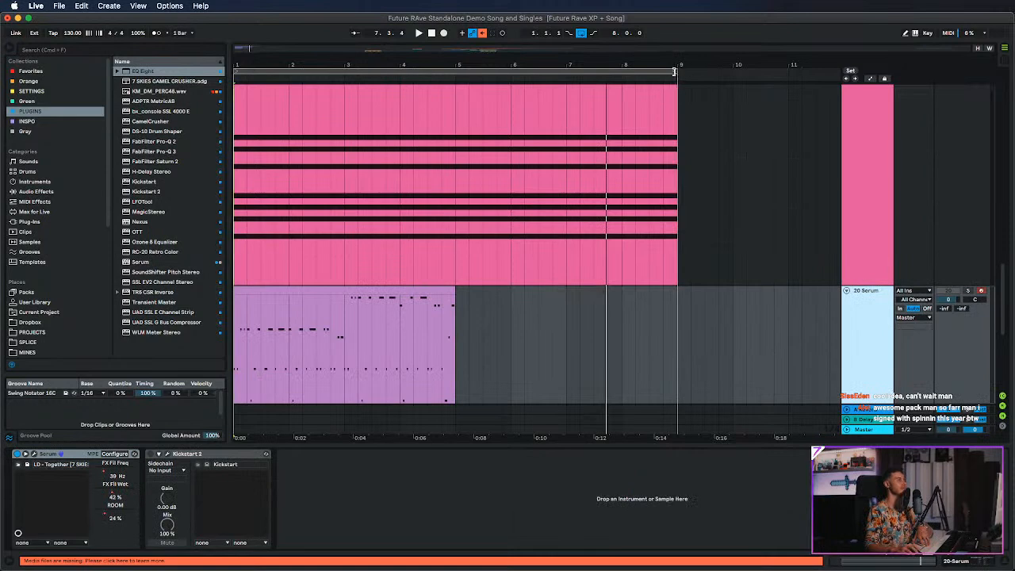
{"action": "left_click_drag", "start_coordinate": [675, 71], "coordinate": [450, 119]}
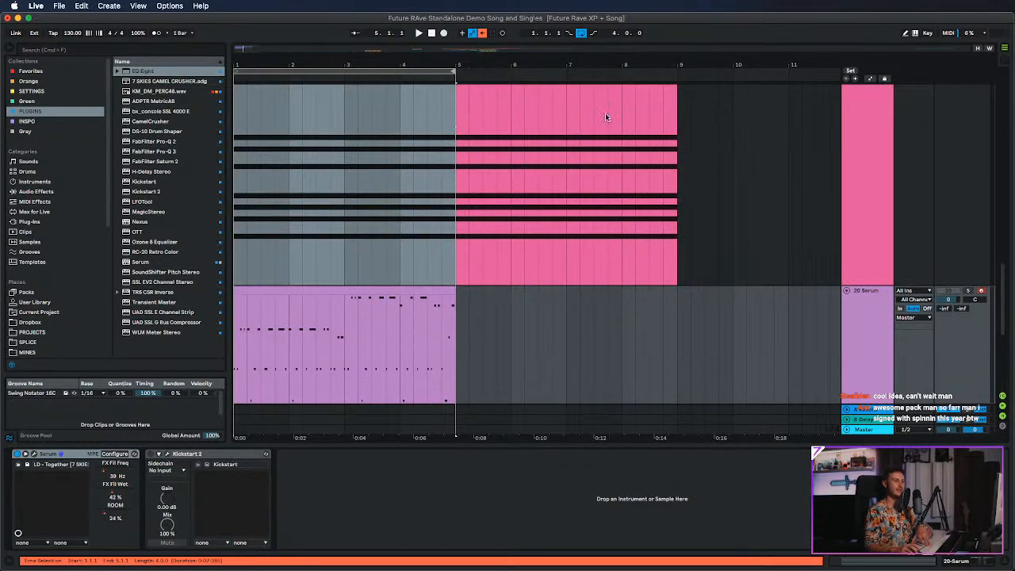
Solo the 20 Serum track, play its loop briefly, and stop playback.
{"action": "left_click", "coordinate": [888, 323]}
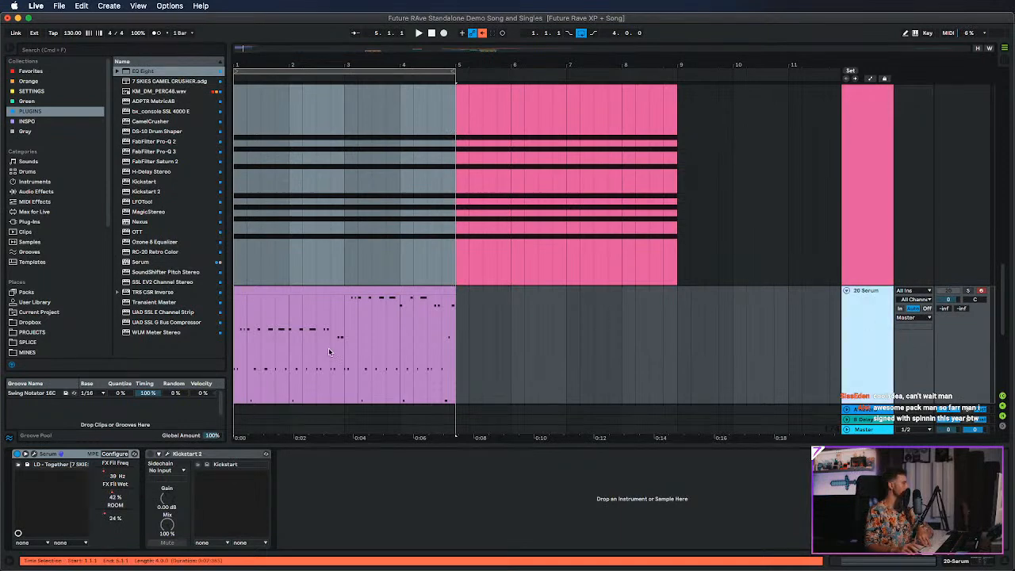
{"action": "left_click", "coordinate": [983, 293]}
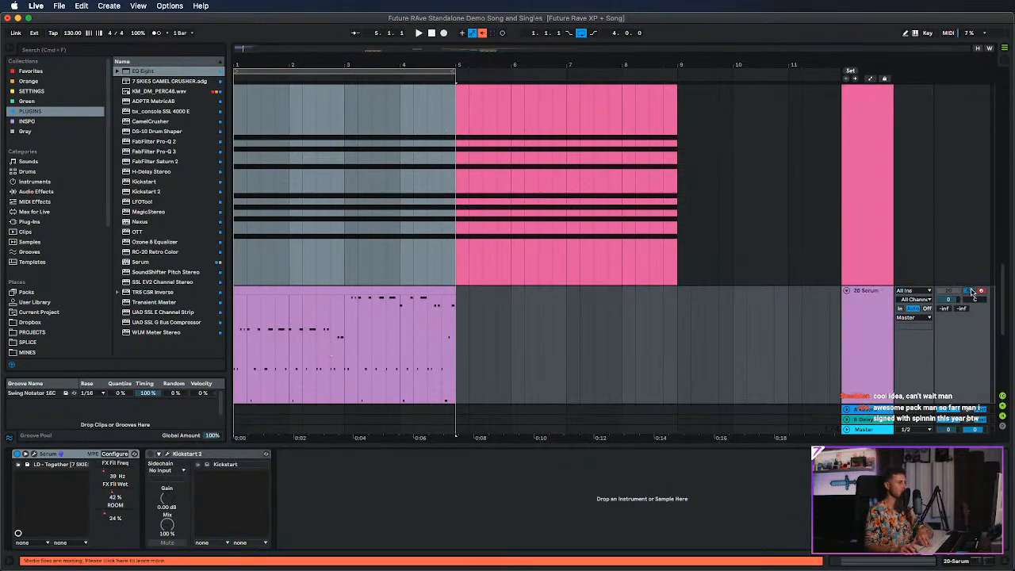
{"action": "key", "text": "space"}
{"action": "scroll", "coordinate": [750, 308], "scroll_direction": "down", "scroll_amount": 5}
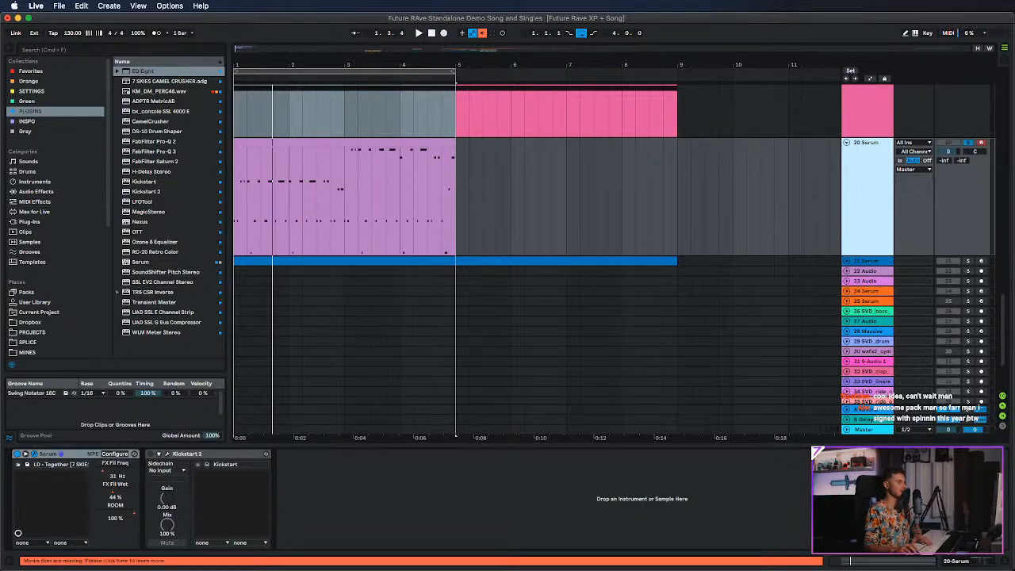
Bring the LD - Together preset's Serum window into view over the arrangement, and play the soloed 20 Serum loop with it showing.
{"action": "left_click_drag", "start_coordinate": [1014, 151], "coordinate": [412, 118]}
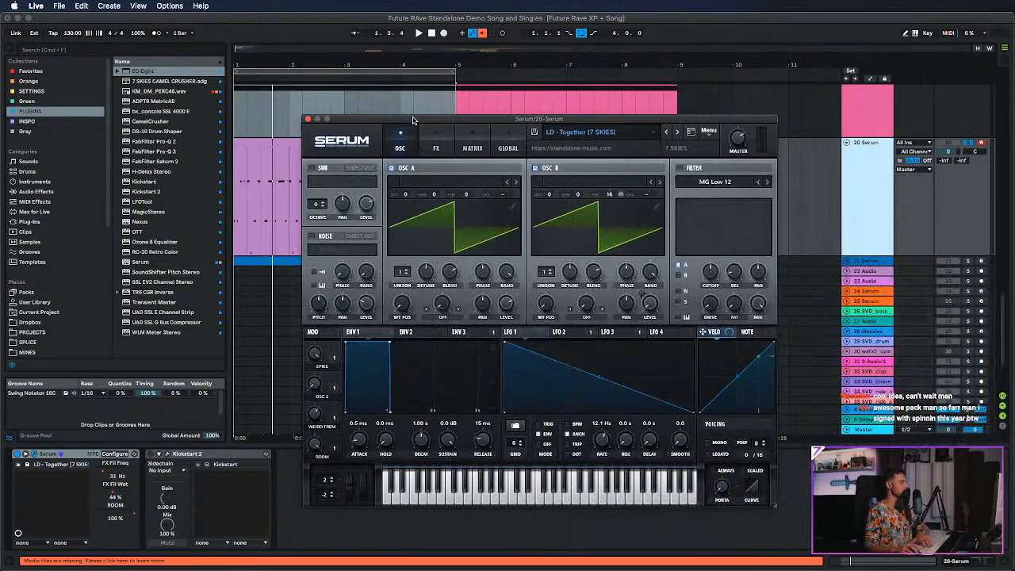
{"action": "key", "text": "space"}
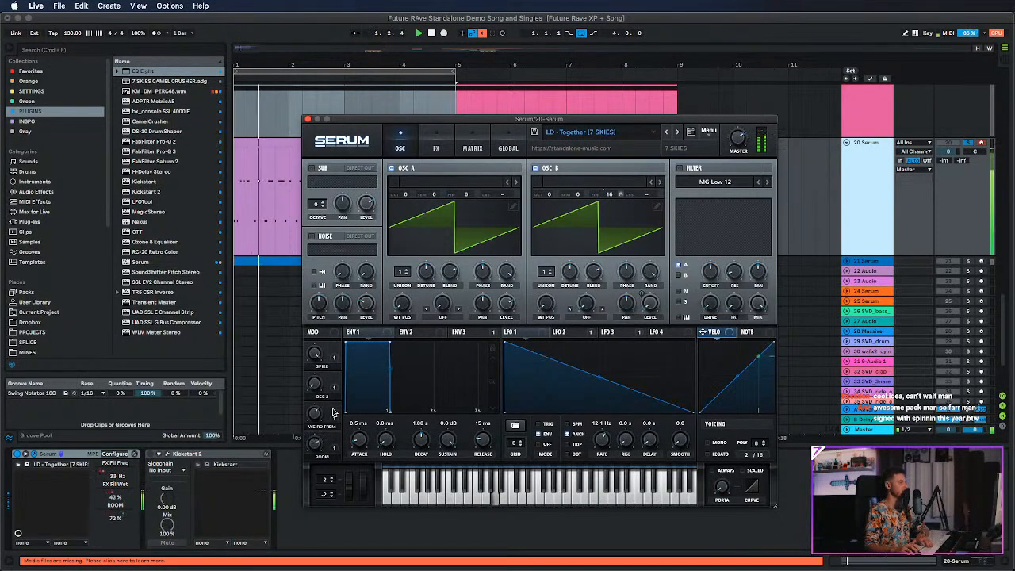
{"action": "key", "text": "space"}
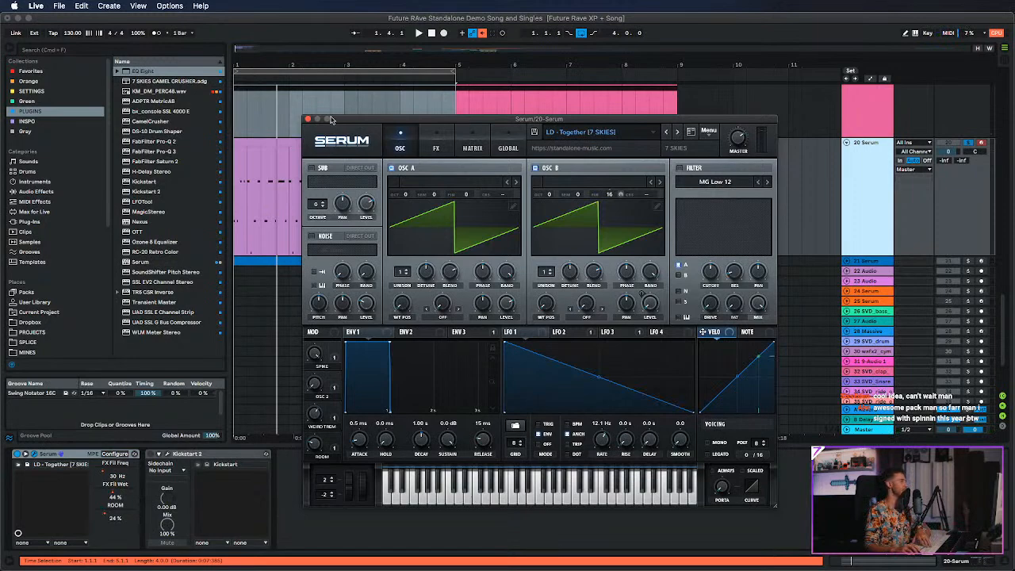
Enable Kickstart 2 on the 20 Serum track and play the loop together with the soloed 42 FutureRave kick track.
{"action": "left_click_drag", "start_coordinate": [331, 119], "coordinate": [538, 111]}
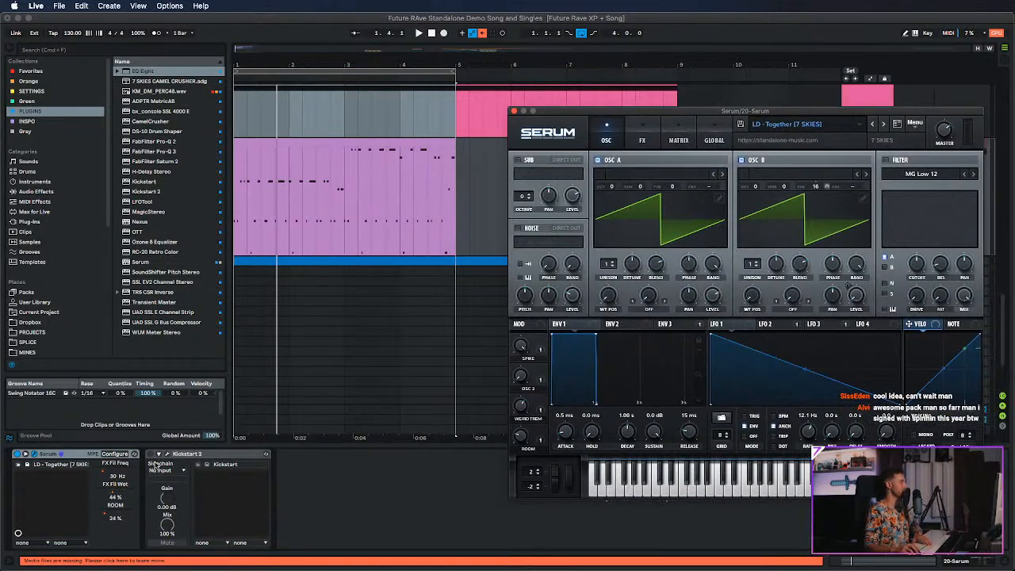
{"action": "left_click", "coordinate": [150, 455]}
{"action": "scroll", "coordinate": [341, 270], "scroll_direction": "down", "scroll_amount": 3}
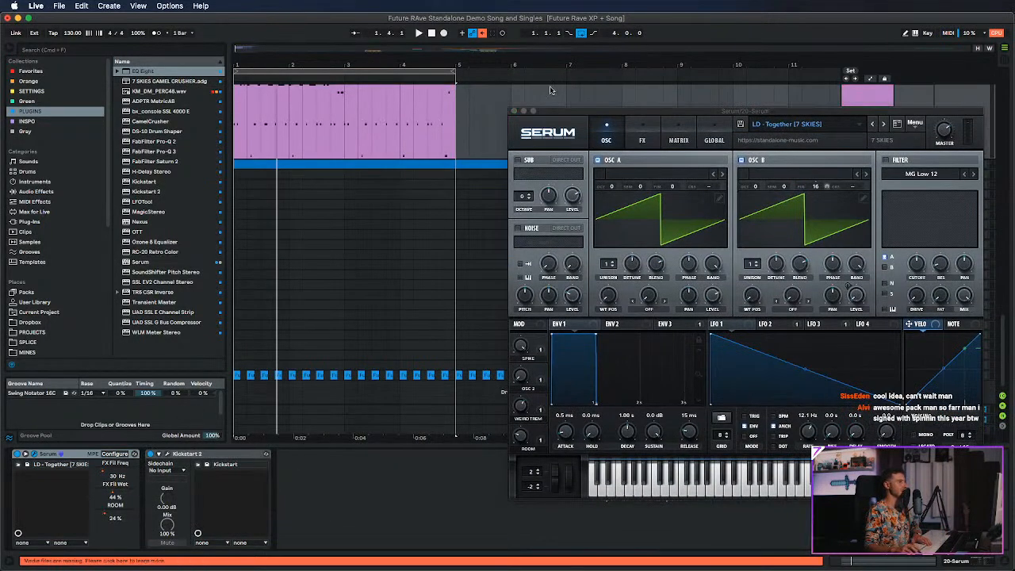
{"action": "left_click", "coordinate": [514, 111]}
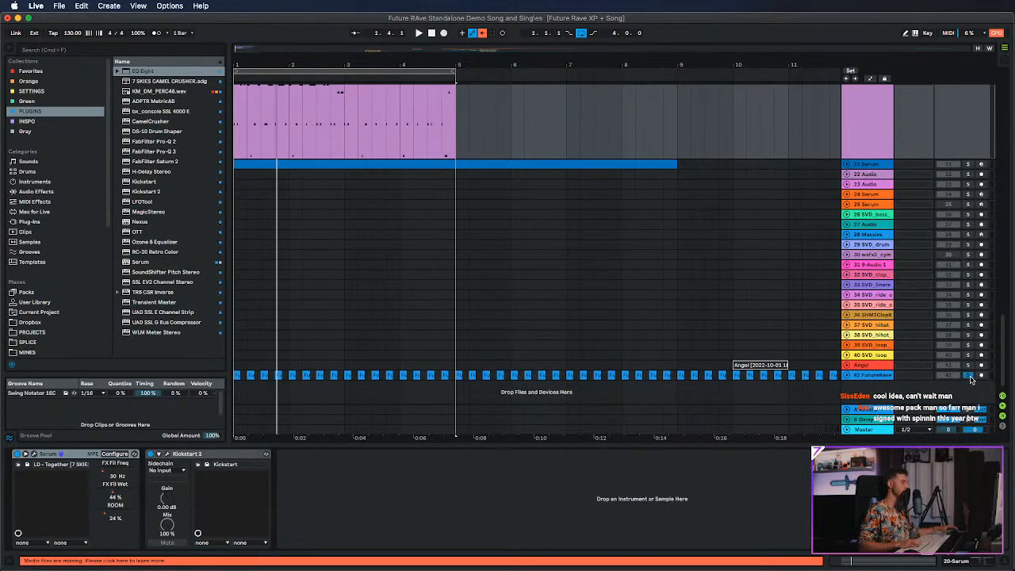
{"action": "key", "text": "space"}
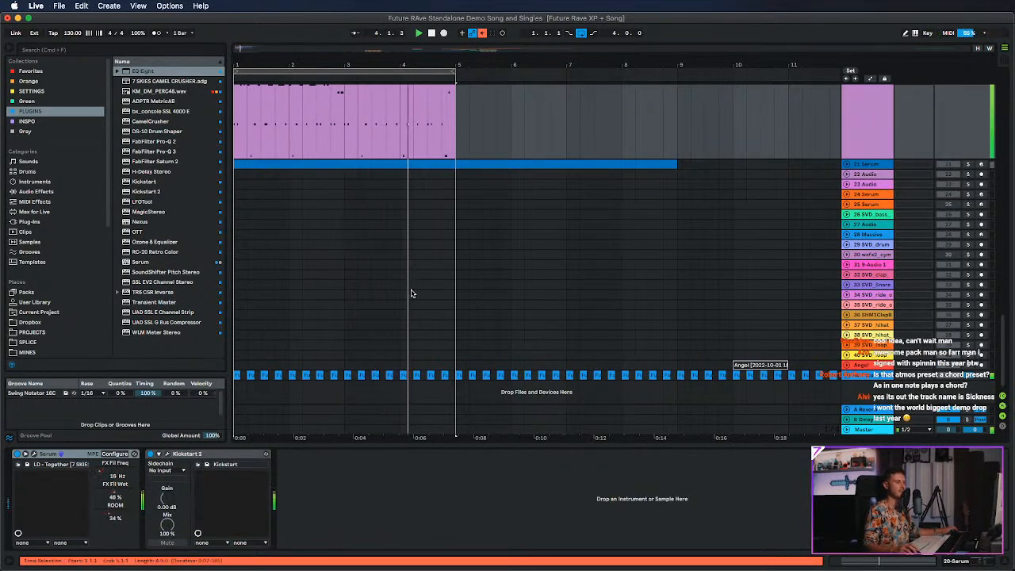
Examine the effects chain of the LD - Together preset in Serum during playback, and close the plugin window.
{"action": "left_click", "coordinate": [34, 454]}
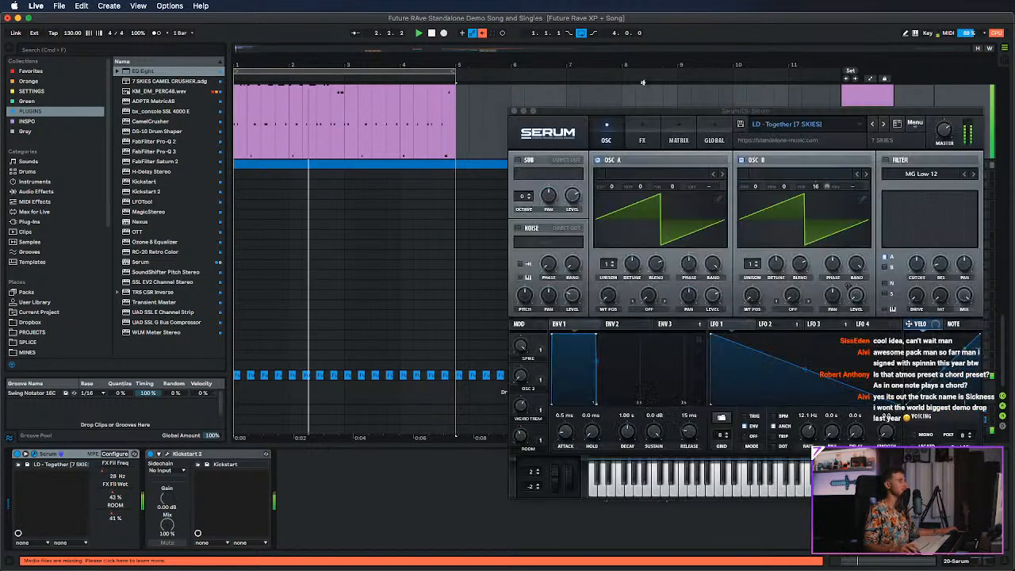
{"action": "left_click", "coordinate": [643, 140]}
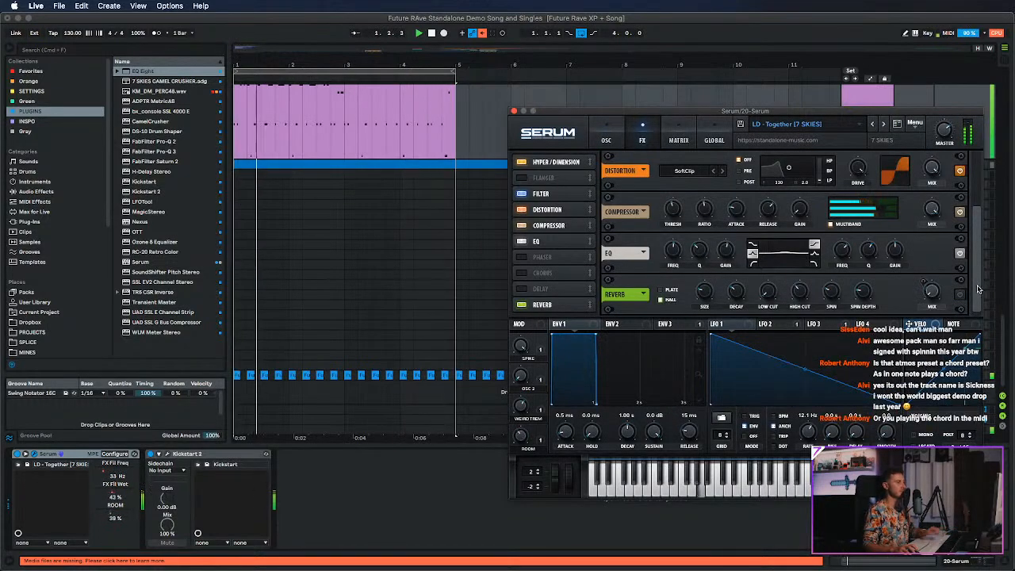
{"action": "scroll", "coordinate": [978, 289], "scroll_direction": "up", "scroll_amount": 3}
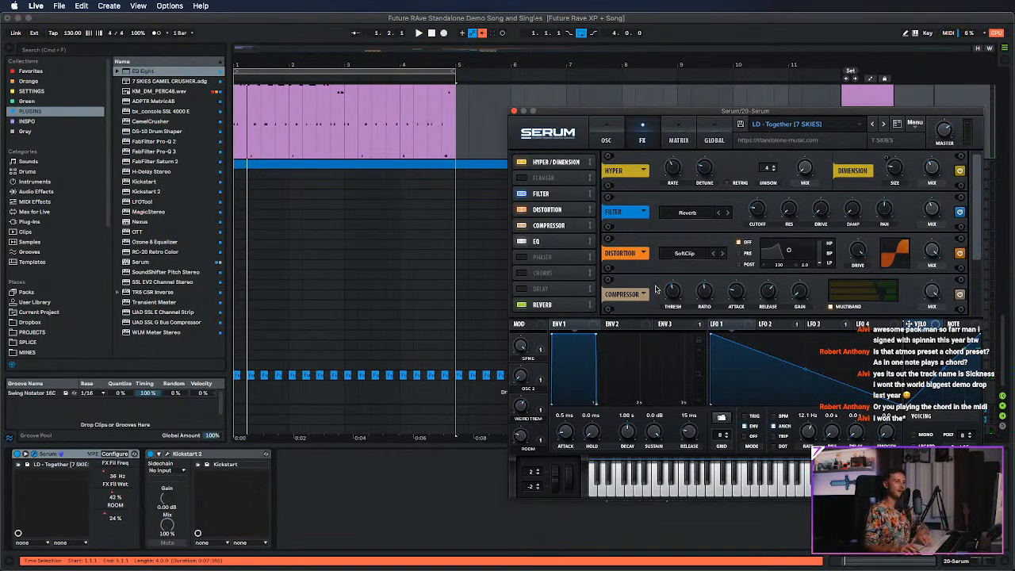
{"action": "left_click", "coordinate": [514, 112]}
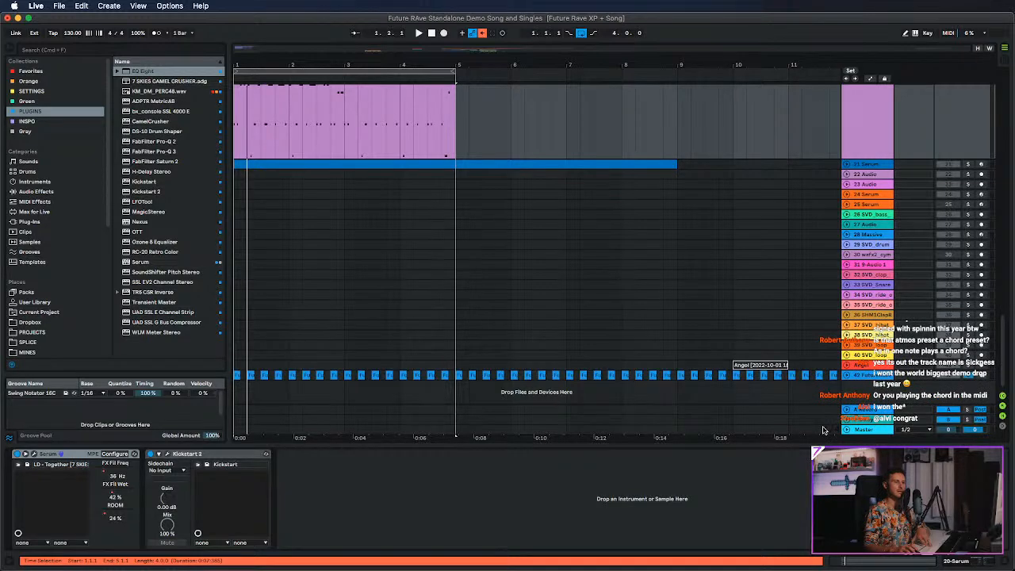
Go back to the 19 Serum track, select its clip, and show the track's devices.
{"action": "scroll", "coordinate": [575, 275], "scroll_direction": "up", "scroll_amount": 3}
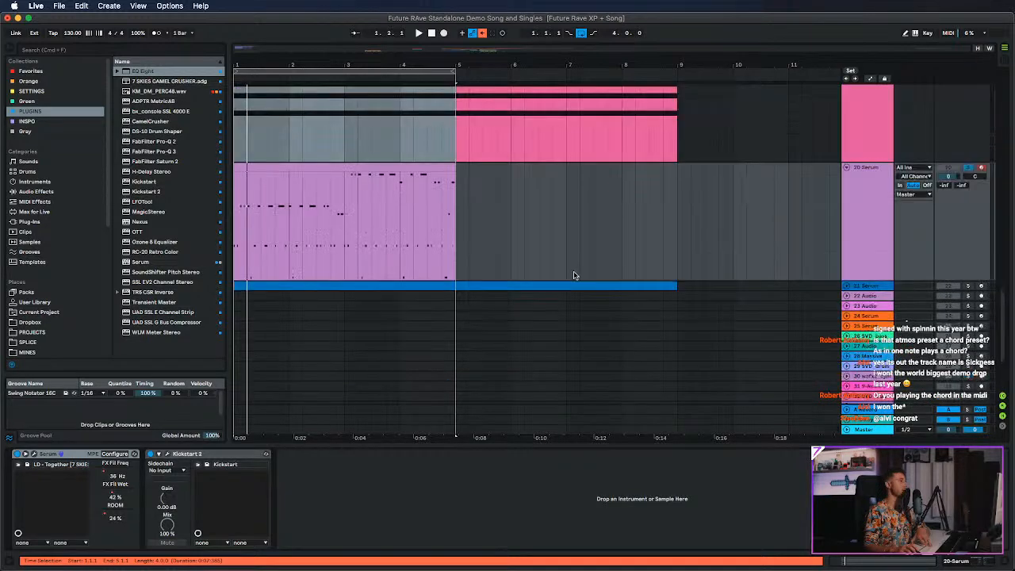
{"action": "scroll", "coordinate": [575, 275], "scroll_direction": "up", "scroll_amount": 5}
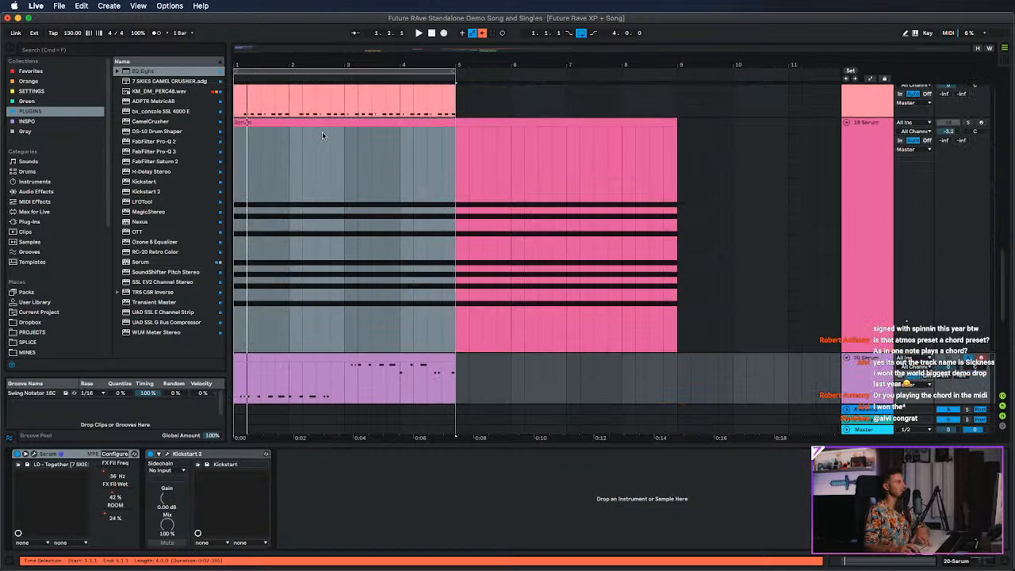
{"action": "left_click", "coordinate": [506, 121]}
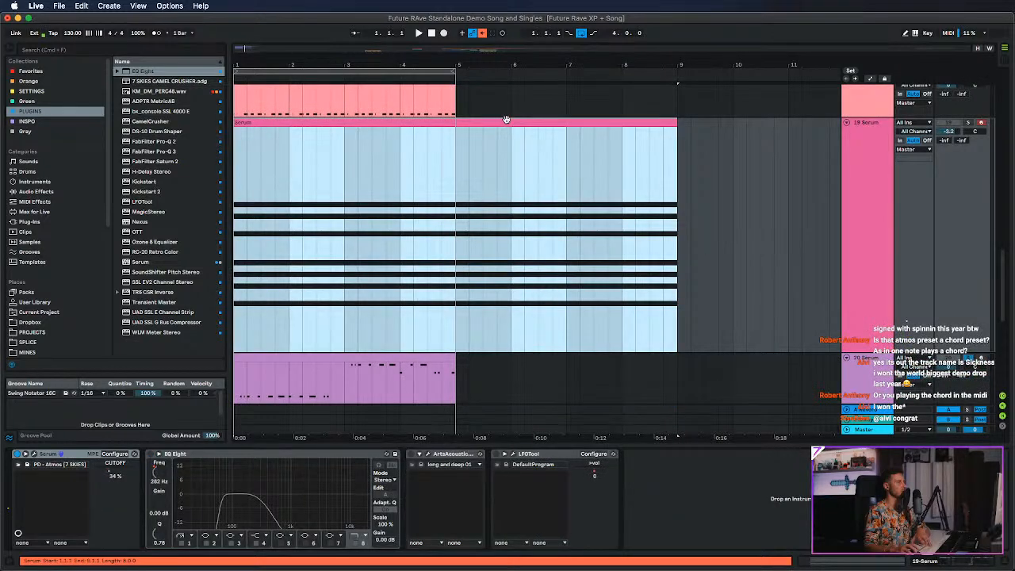
{"action": "double_click", "coordinate": [506, 121]}
{"action": "key", "text": "shift+Tab"}
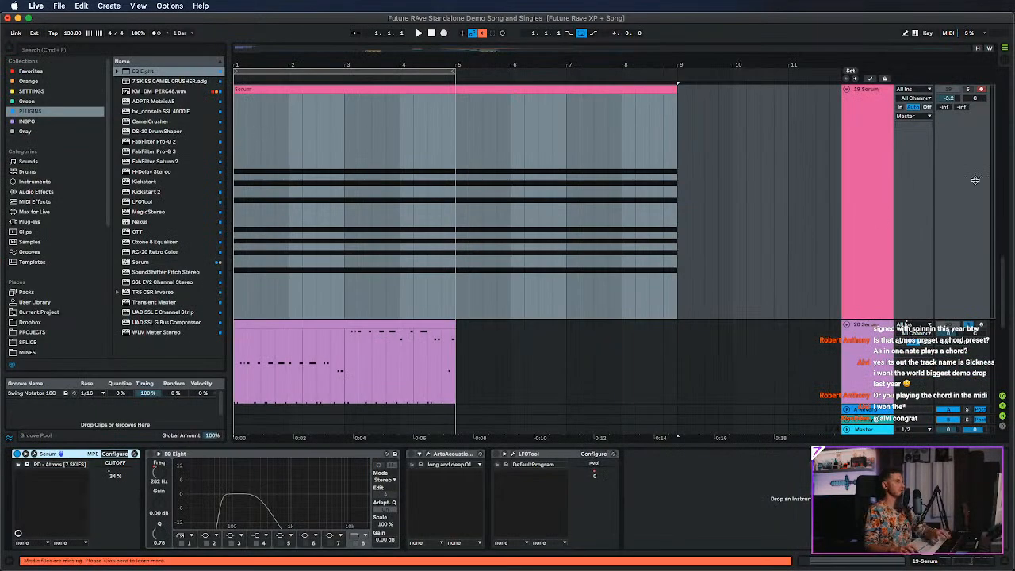
Solo the 19 Serum track, view its PD - Atmos preset in Serum, and close the plugin window.
{"action": "left_click", "coordinate": [847, 196]}
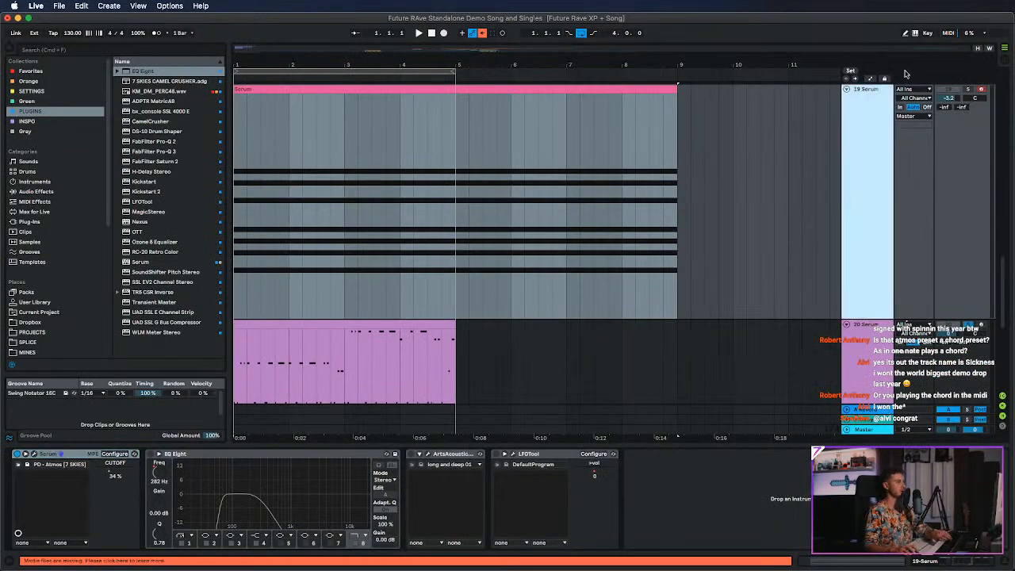
{"action": "left_click", "coordinate": [968, 89]}
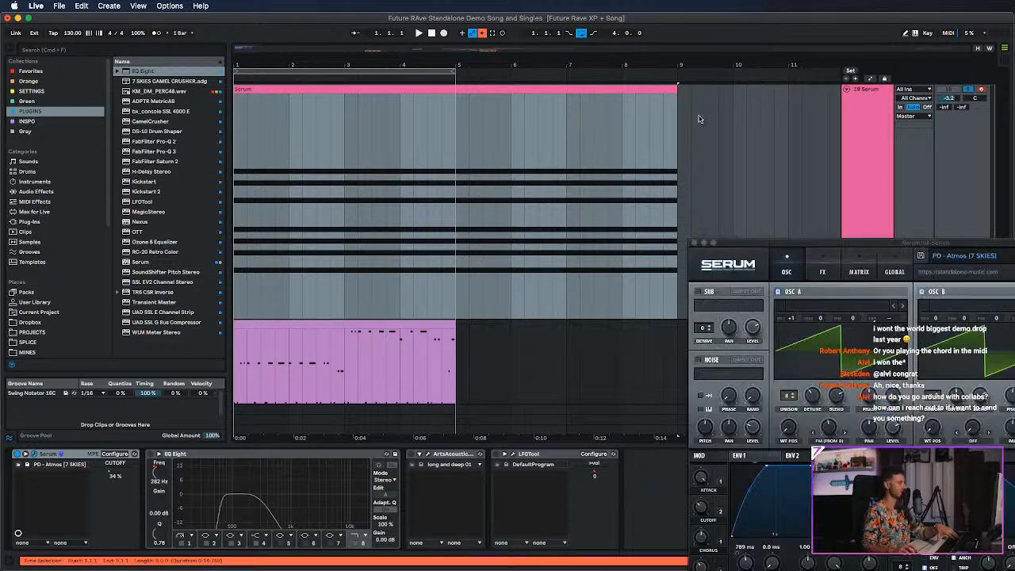
{"action": "left_click_drag", "start_coordinate": [816, 245], "coordinate": [577, 183]}
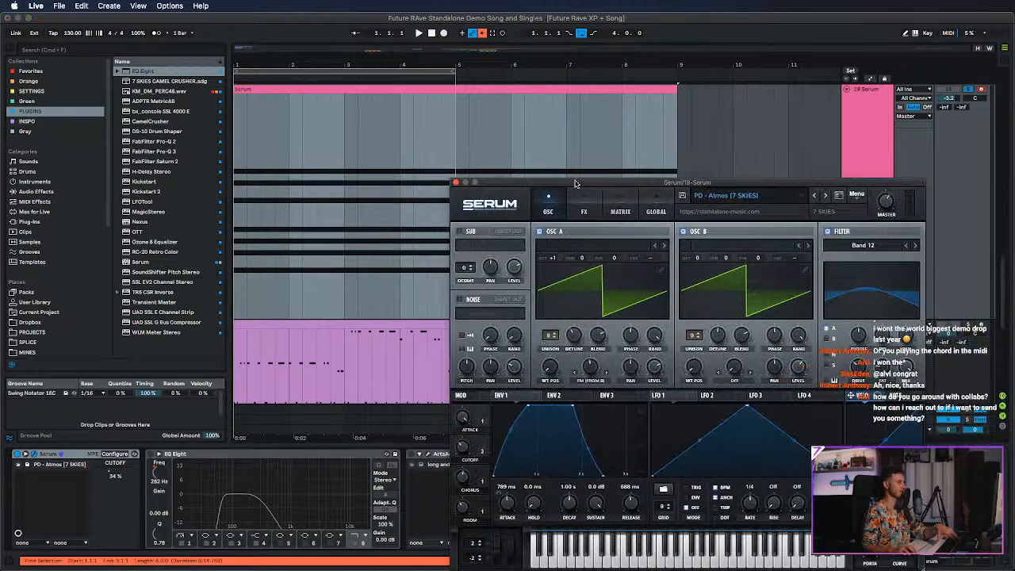
{"action": "left_click", "coordinate": [456, 183]}
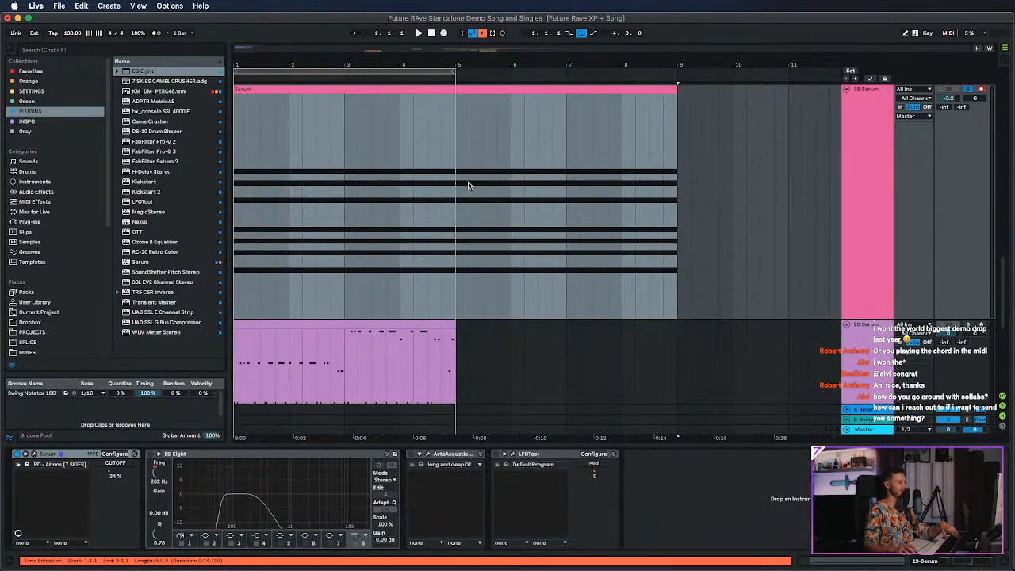
Unfold and solo the 21 Serum track, and play its BA - Hands Up bass together with the kick track.
{"action": "scroll", "coordinate": [717, 306], "scroll_direction": "down", "scroll_amount": 5}
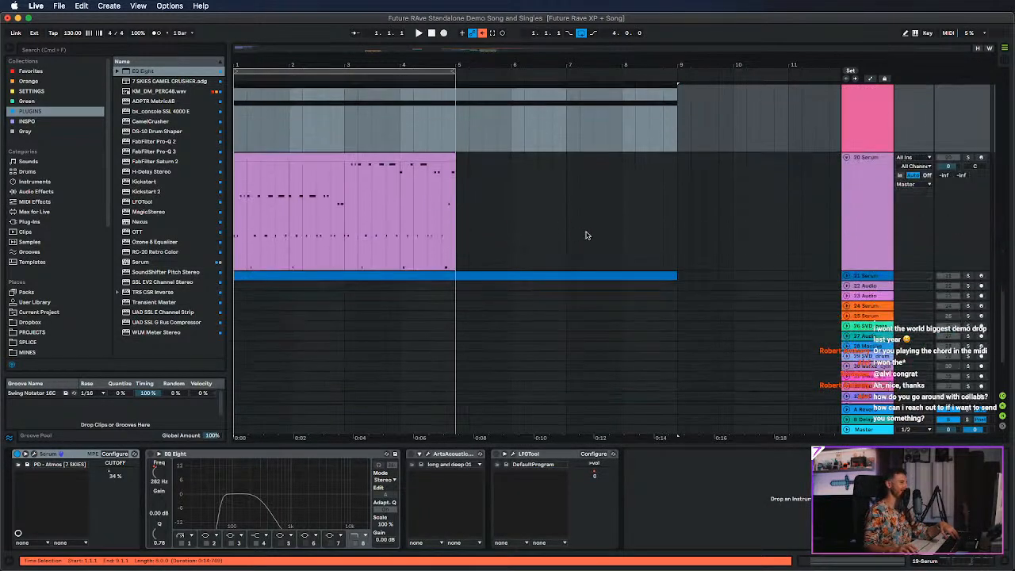
{"action": "left_click", "coordinate": [873, 276]}
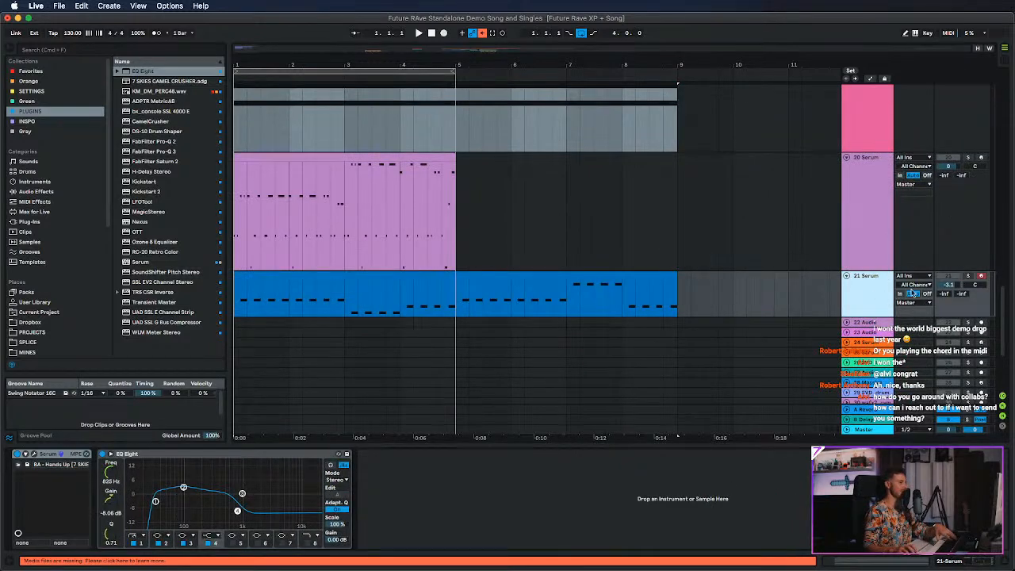
{"action": "left_click", "coordinate": [968, 277]}
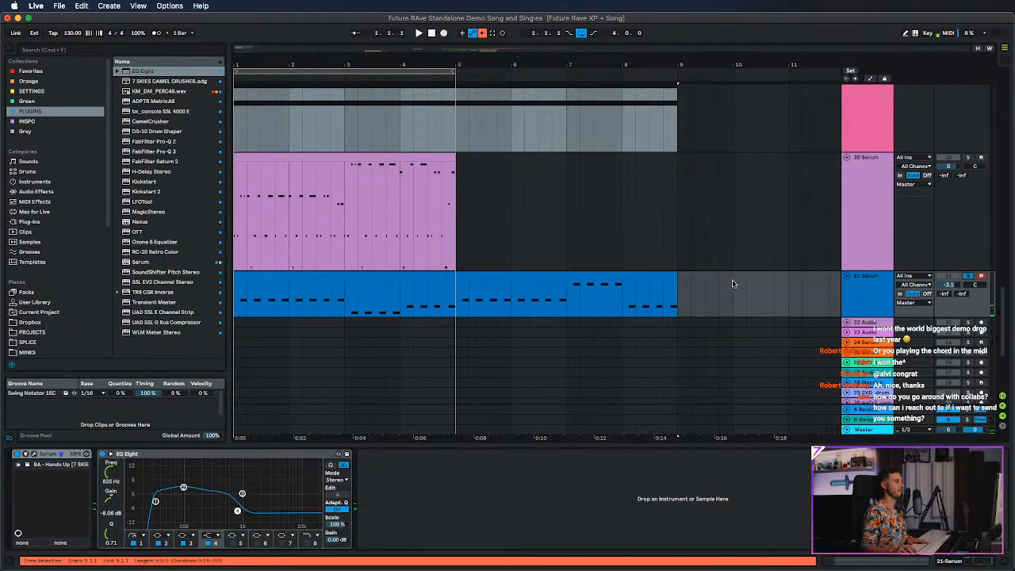
{"action": "scroll", "coordinate": [272, 349], "scroll_direction": "down", "scroll_amount": 4}
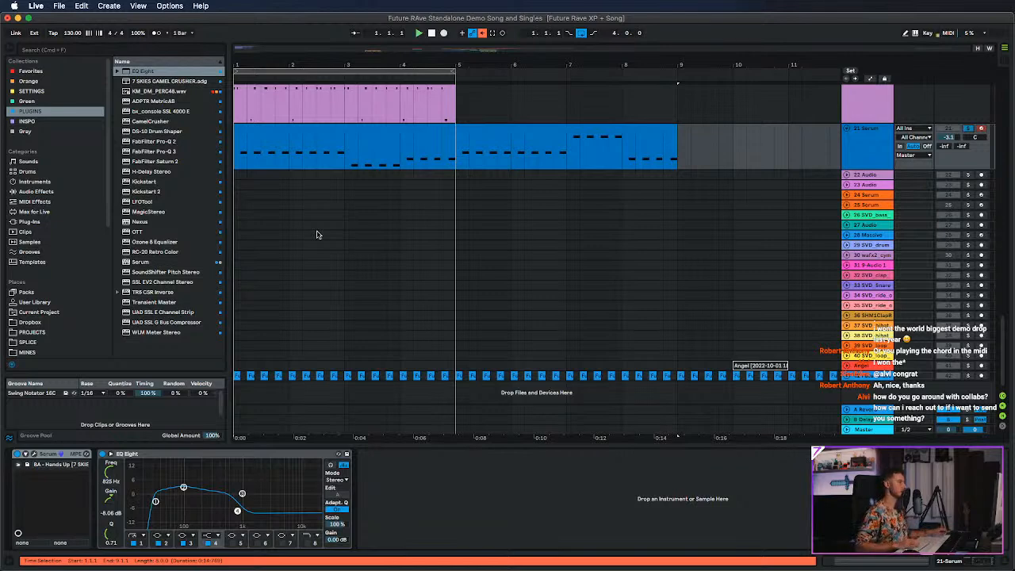
{"action": "key", "text": "space"}
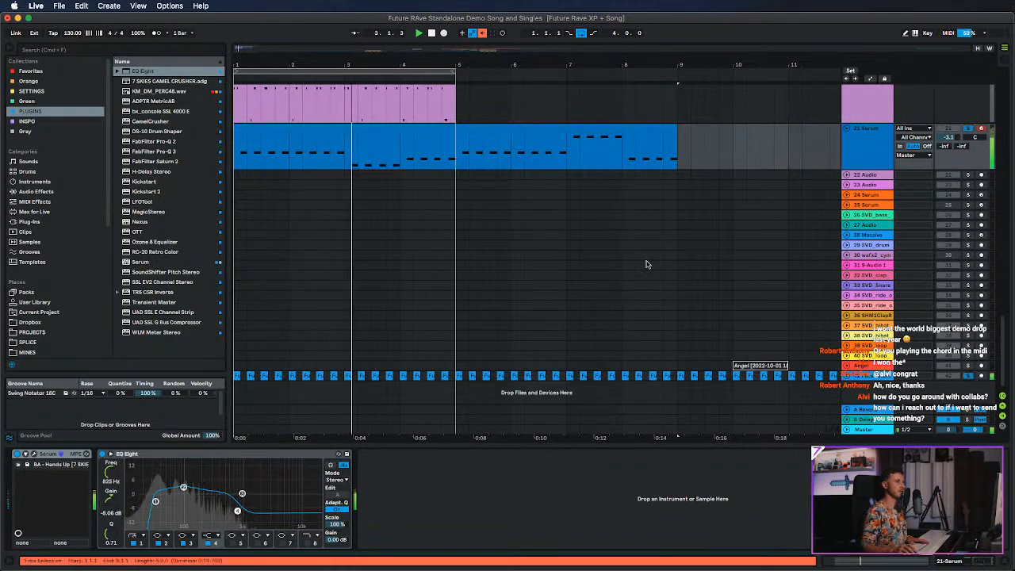
Look through the other tracks during playback, fold all tracks in the arrangement, and stop playback.
{"action": "scroll", "coordinate": [646, 264], "scroll_direction": "up", "scroll_amount": 10}
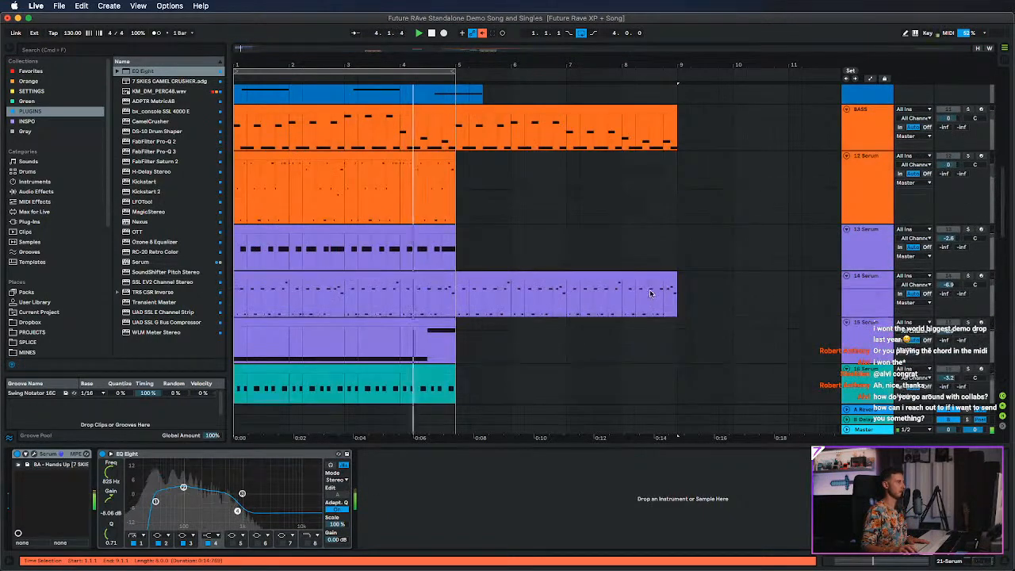
{"action": "scroll", "coordinate": [650, 294], "scroll_direction": "down", "scroll_amount": 10}
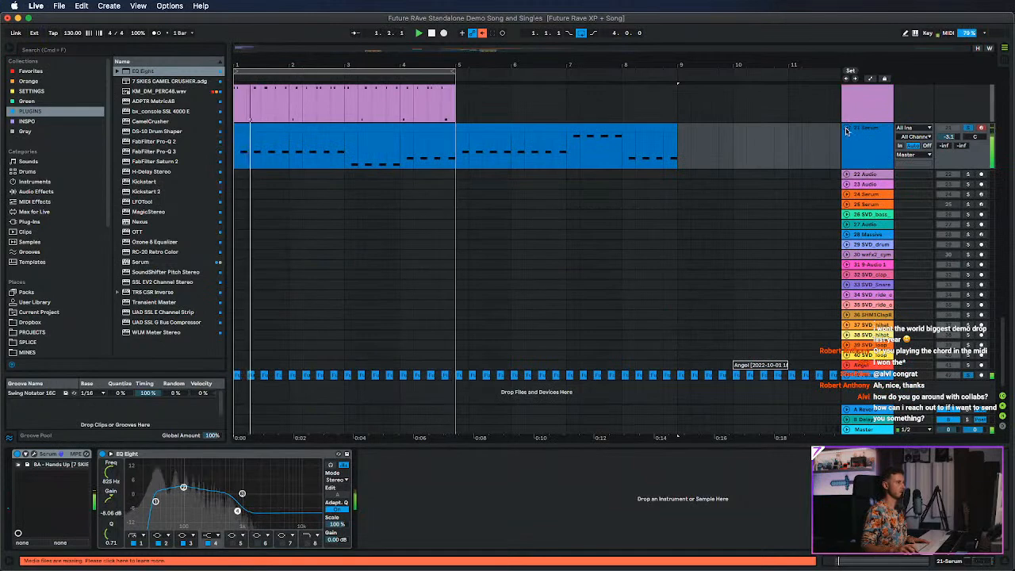
{"action": "left_click", "coordinate": [846, 130], "text": "alt"}
{"action": "key", "text": "space"}
{"action": "scroll", "coordinate": [742, 184], "scroll_direction": "up", "scroll_amount": 2}
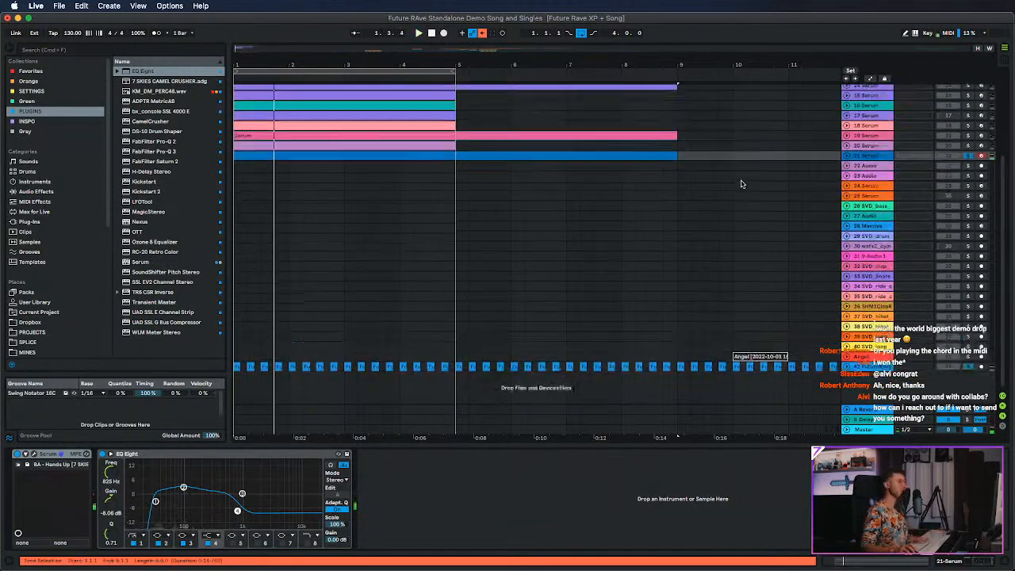
Unfold all tracks again and play the 7 Serum and 6 Serum tracks soloed in turn.
{"action": "scroll", "coordinate": [741, 184], "scroll_direction": "up", "scroll_amount": 5}
{"action": "left_click", "coordinate": [847, 139], "text": "alt"}
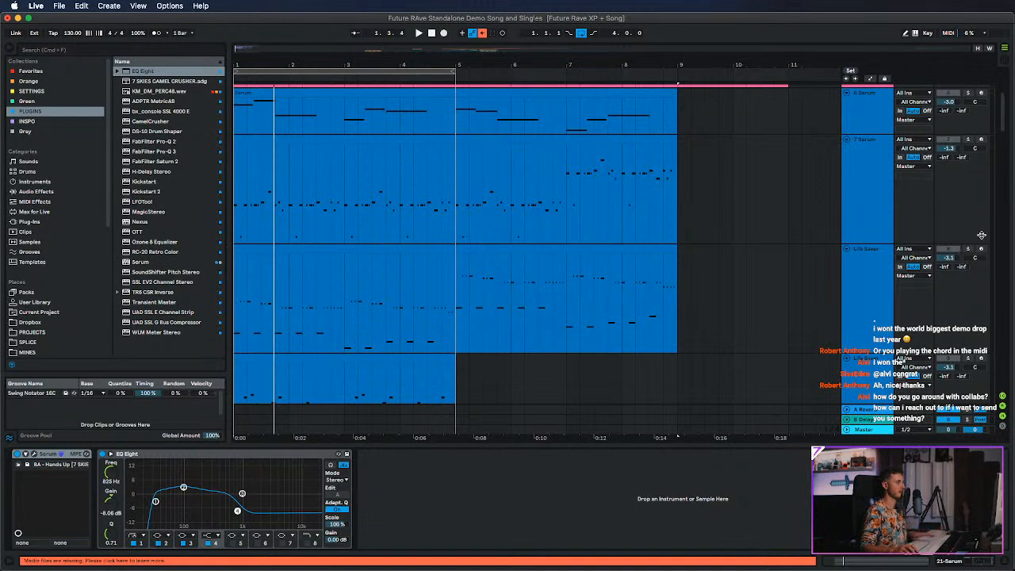
{"action": "key", "text": "space"}
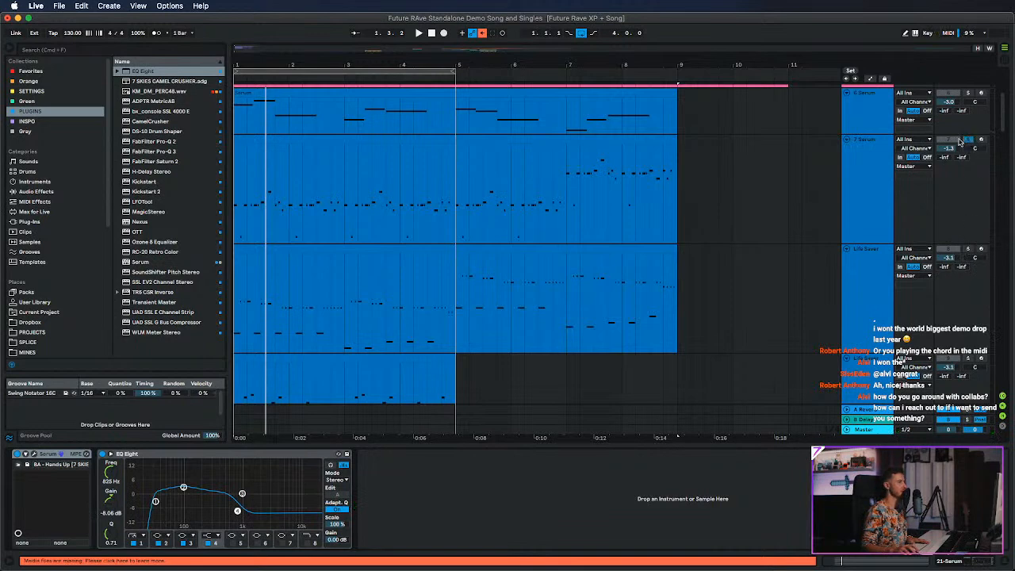
{"action": "scroll", "coordinate": [946, 229], "scroll_direction": "up", "scroll_amount": 3}
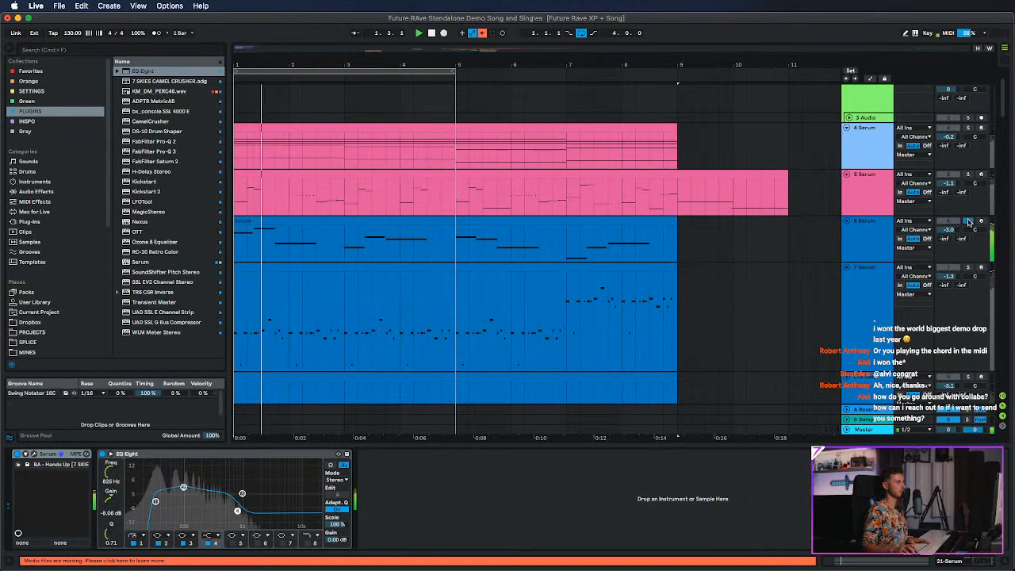
Play the 5 Serum track soloed and extend the loop to the first eight bars.
{"action": "left_click", "coordinate": [968, 174]}
{"action": "key", "text": "space"}
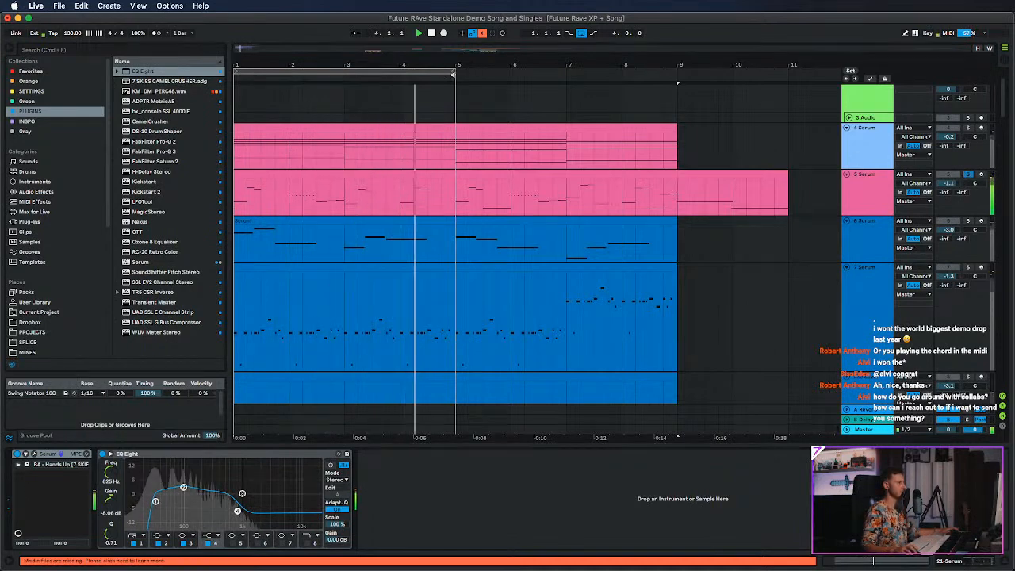
{"action": "left_click_drag", "start_coordinate": [453, 72], "coordinate": [673, 99]}
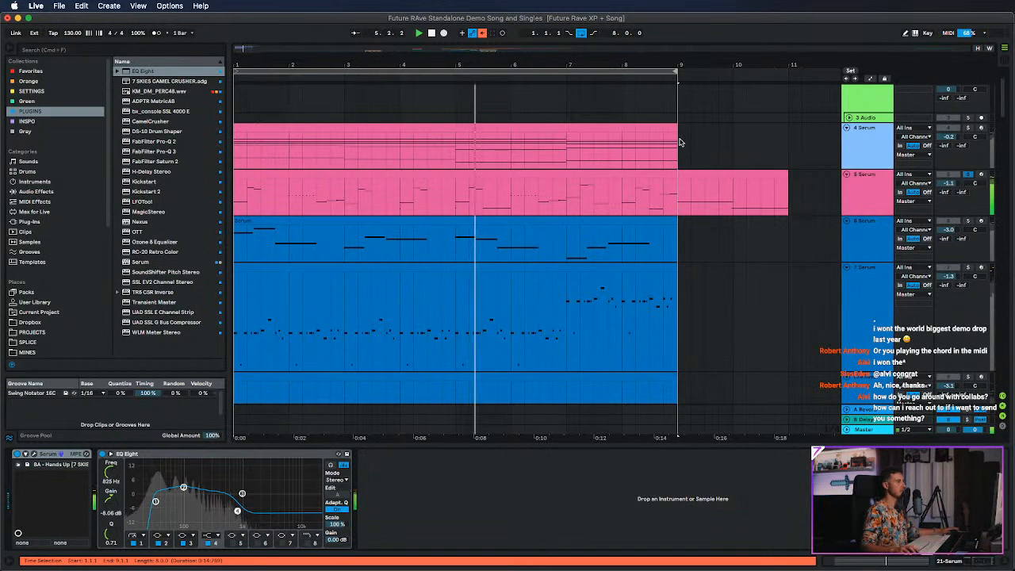
Select the 5 Serum track during playback and switch on its Kickstart effect.
{"action": "left_click", "coordinate": [866, 188]}
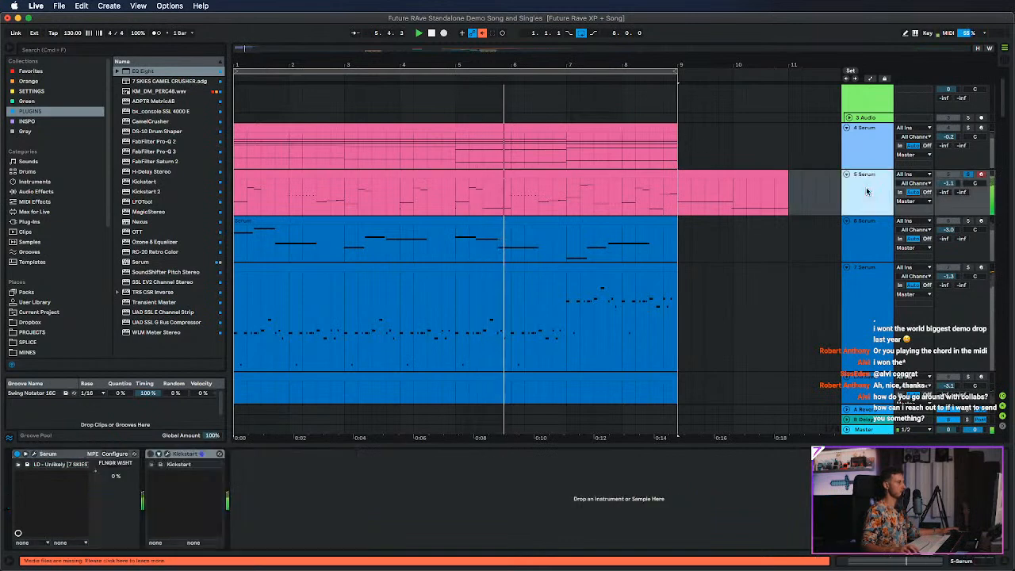
{"action": "left_click", "coordinate": [150, 455]}
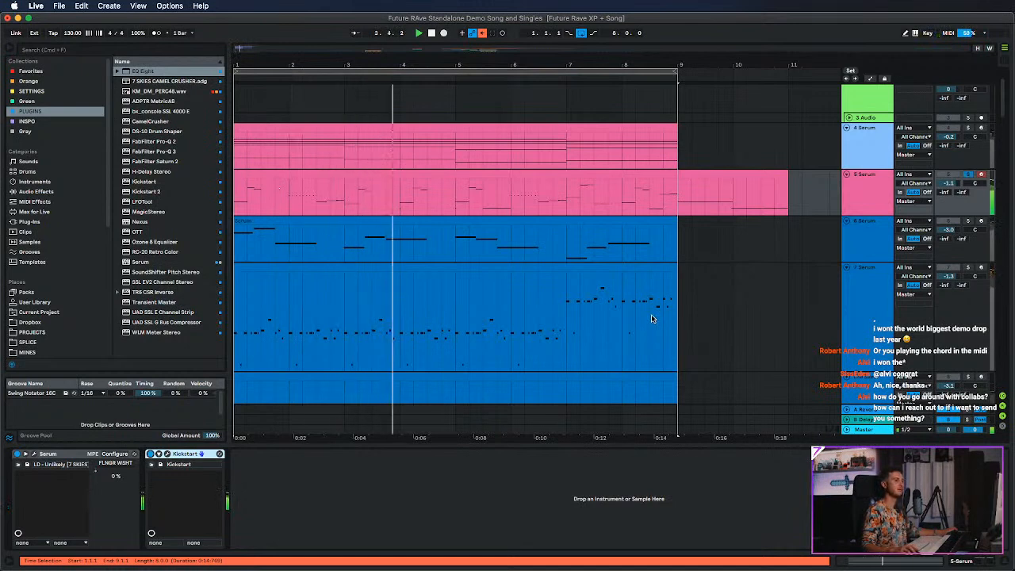
Fold all tracks and move the ride, hi-hat and loop clips on tracks 34 to 40 to the start of the arrangement.
{"action": "left_click", "coordinate": [847, 268], "text": "alt"}
{"action": "left_click_drag", "start_coordinate": [519, 66], "coordinate": [512, 24]}
{"action": "scroll", "coordinate": [619, 301], "scroll_direction": "down", "scroll_amount": 5}
{"action": "left_click_drag", "start_coordinate": [511, 64], "coordinate": [508, 24]}
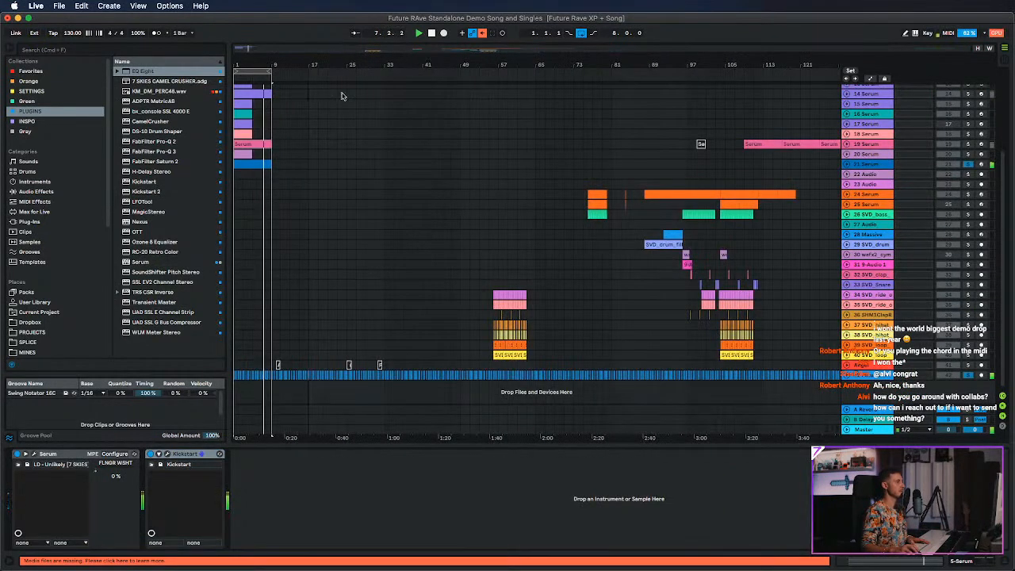
{"action": "left_click", "coordinate": [472, 305]}
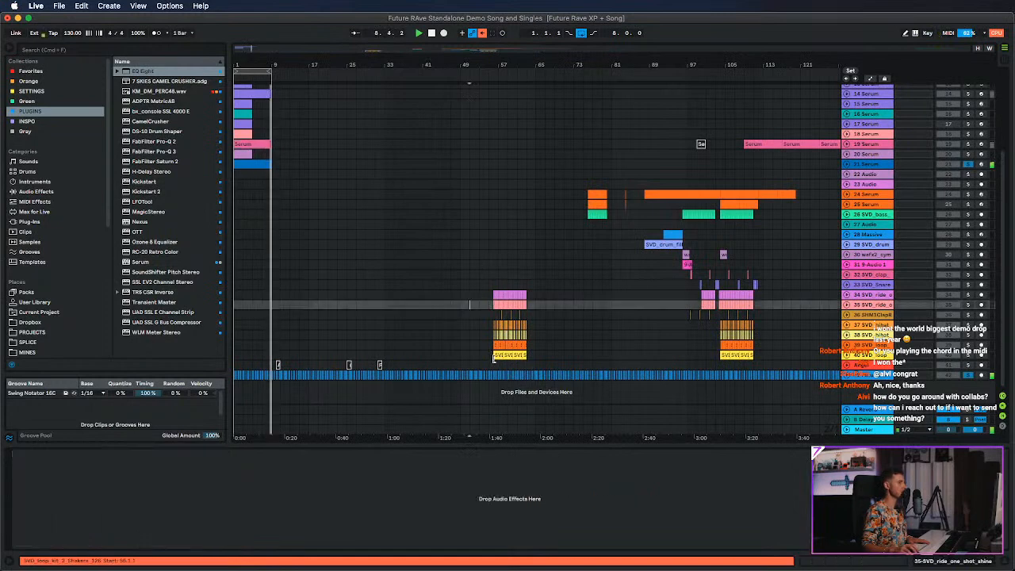
{"action": "left_click", "coordinate": [496, 355]}
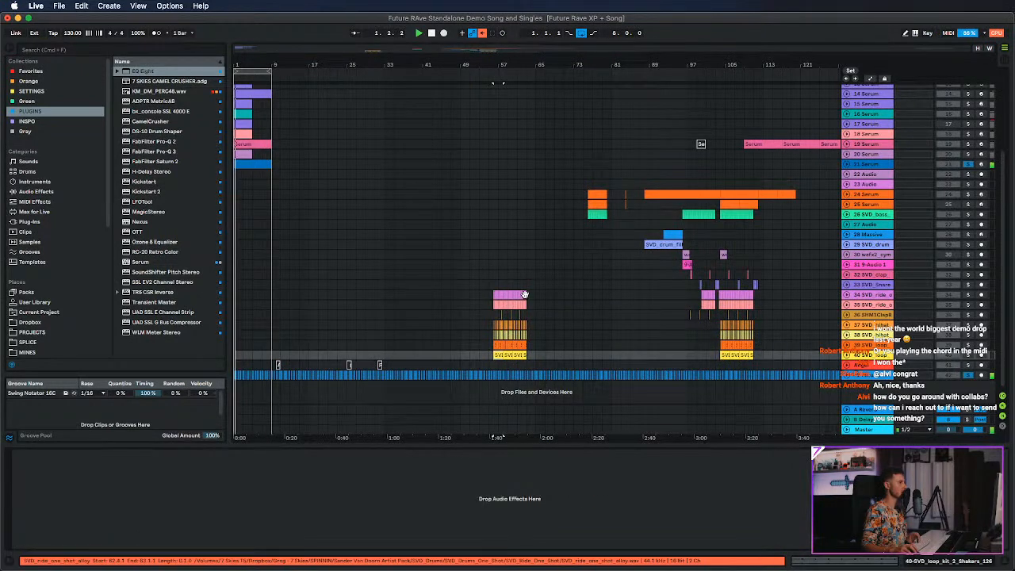
{"action": "left_click_drag", "start_coordinate": [523, 295], "coordinate": [274, 350]}
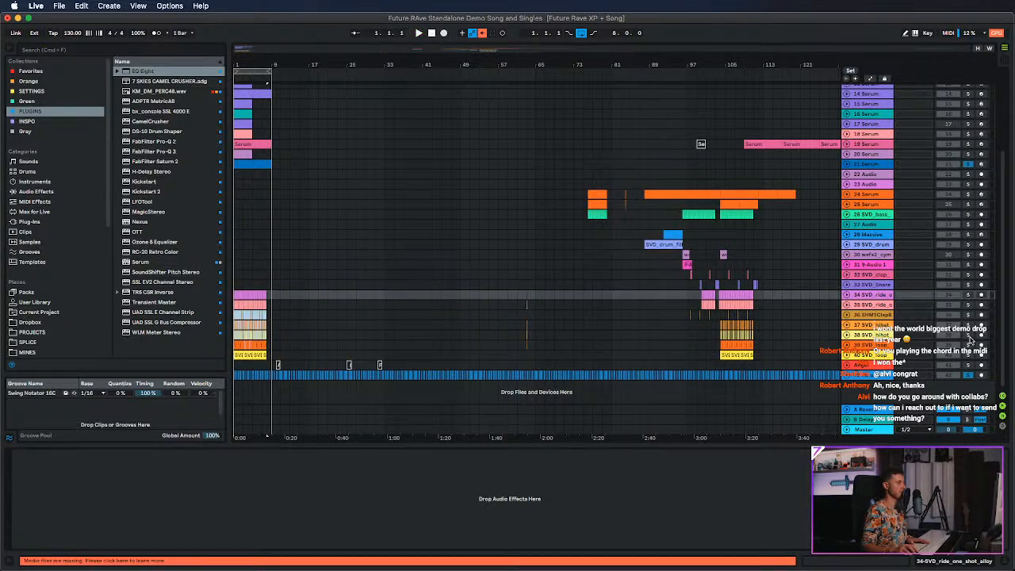
Solo tracks 34 to 40 together and play them along with the tracks that are already soloed.
{"action": "left_click", "coordinate": [863, 356]}
{"action": "left_click", "coordinate": [865, 285]}
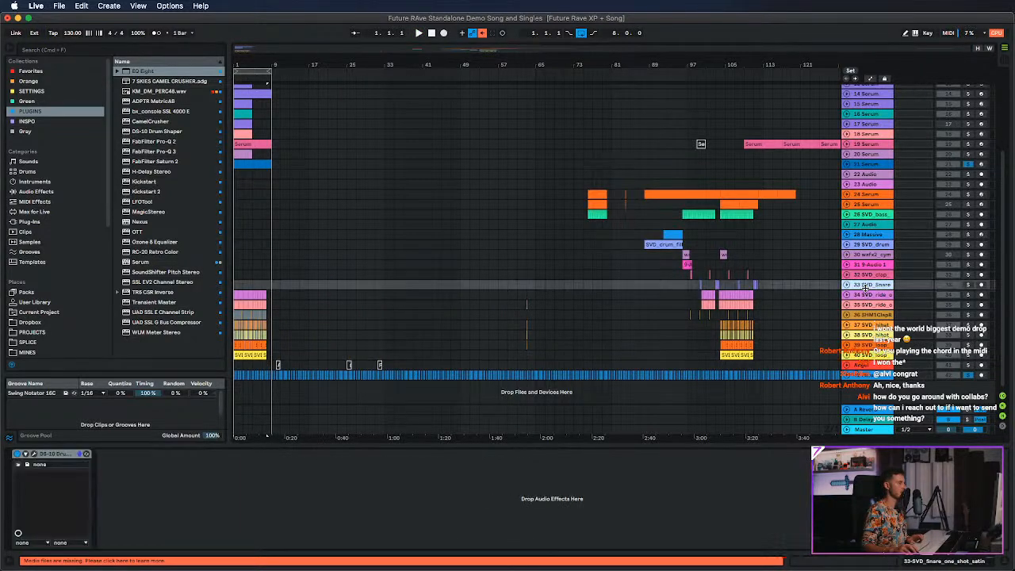
{"action": "left_click", "coordinate": [875, 295]}
{"action": "left_click", "coordinate": [871, 356], "text": "shift"}
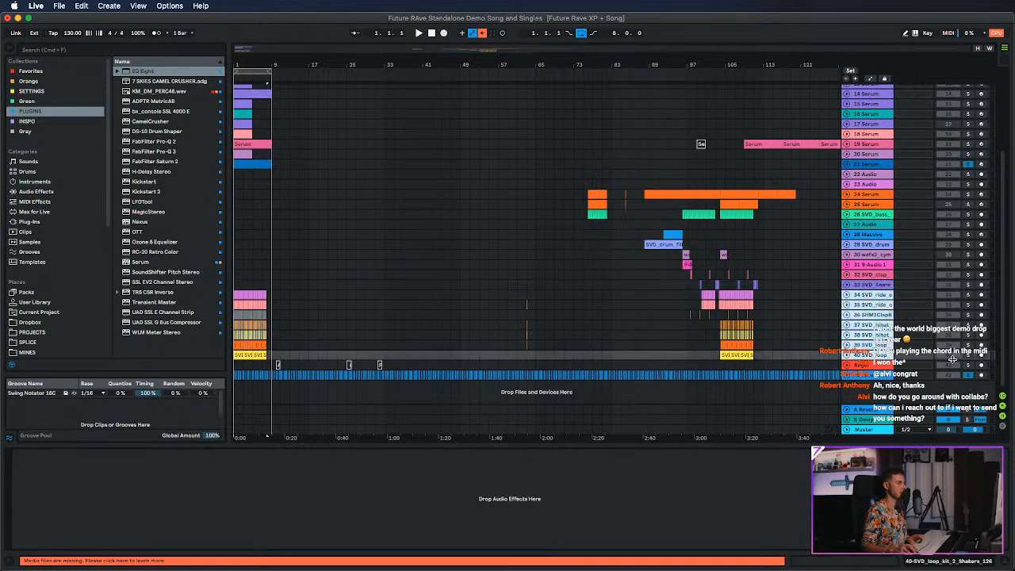
{"action": "left_click", "coordinate": [968, 356]}
{"action": "key", "text": "space"}
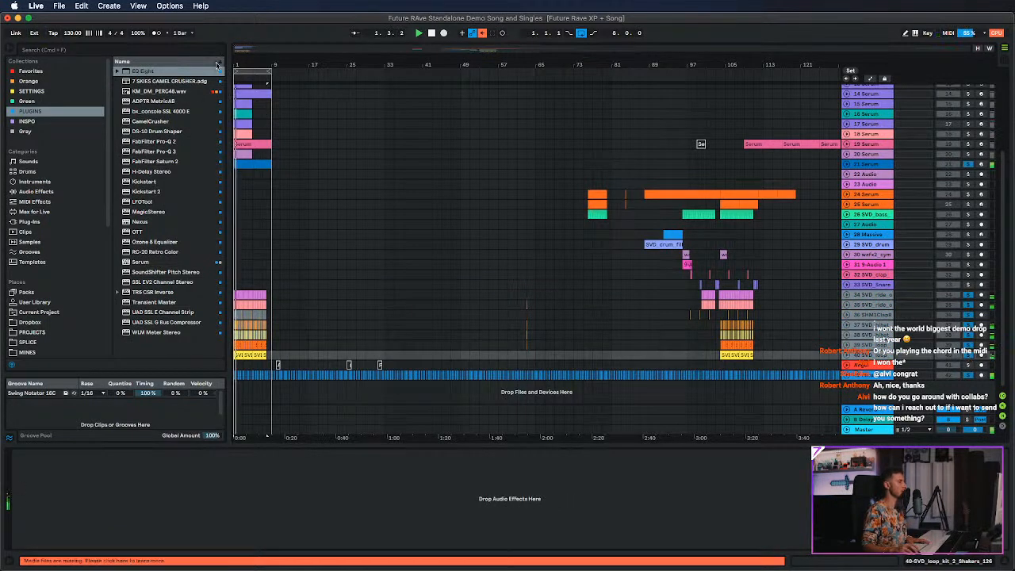
Move the percussion clips on tracks 34 to 40 from the arrangement start to bar 13.
{"action": "left_click_drag", "start_coordinate": [249, 65], "coordinate": [336, 126]}
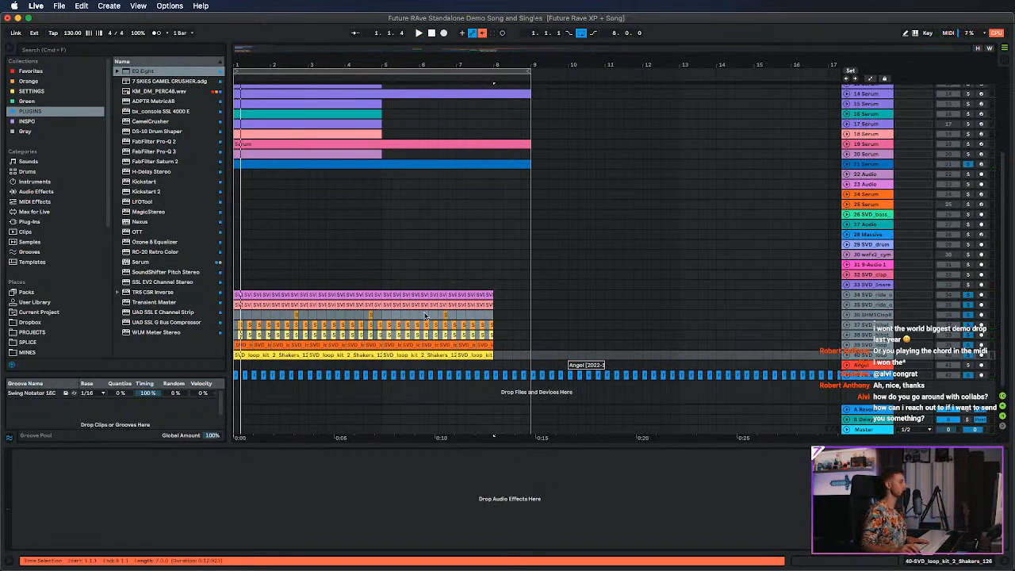
{"action": "left_click_drag", "start_coordinate": [241, 356], "coordinate": [691, 356]}
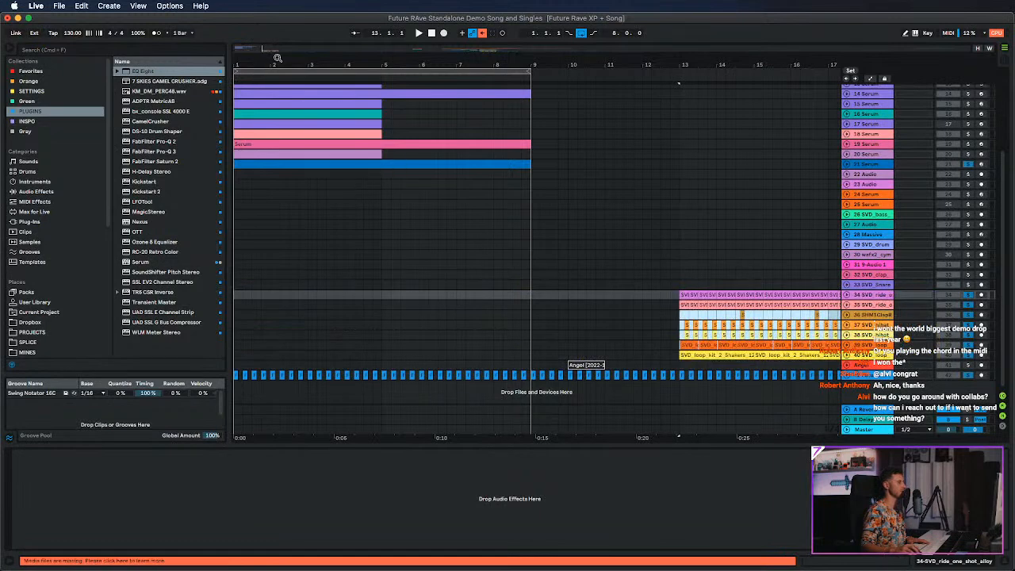
{"action": "left_click_drag", "start_coordinate": [283, 67], "coordinate": [309, 85]}
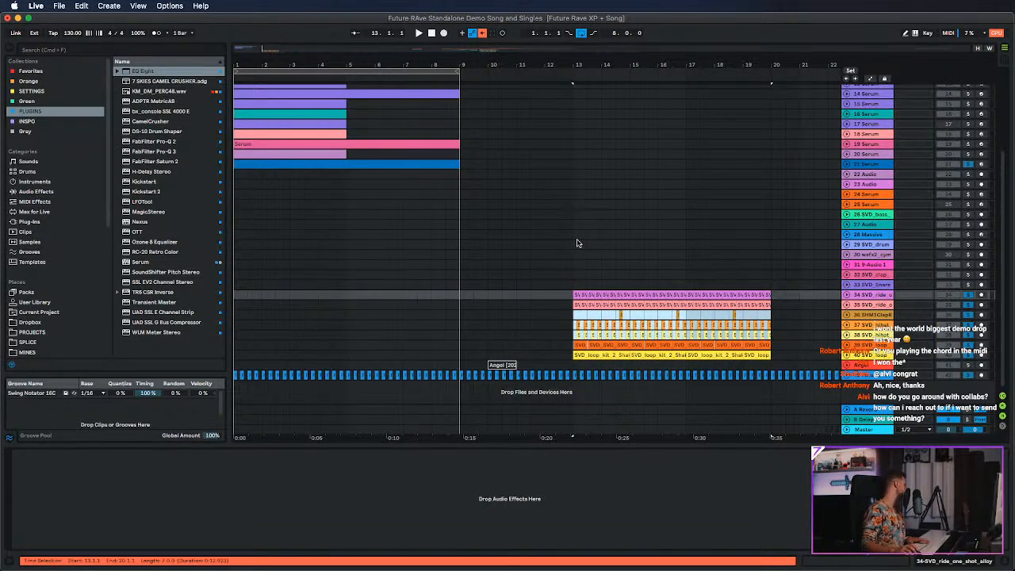
Look through the folded tracks of the arrangement and inspect the devices on the 24 Serum and 23 Audio tracks.
{"action": "scroll", "coordinate": [671, 244], "scroll_direction": "up", "scroll_amount": 5}
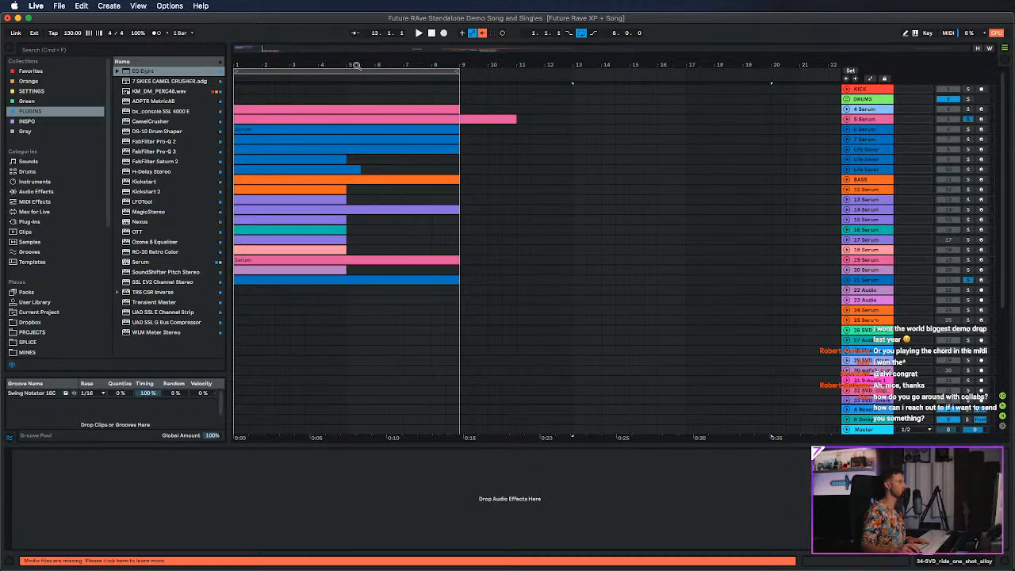
{"action": "left_click_drag", "start_coordinate": [356, 66], "coordinate": [356, 22]}
{"action": "scroll", "coordinate": [785, 204], "scroll_direction": "down", "scroll_amount": 1}
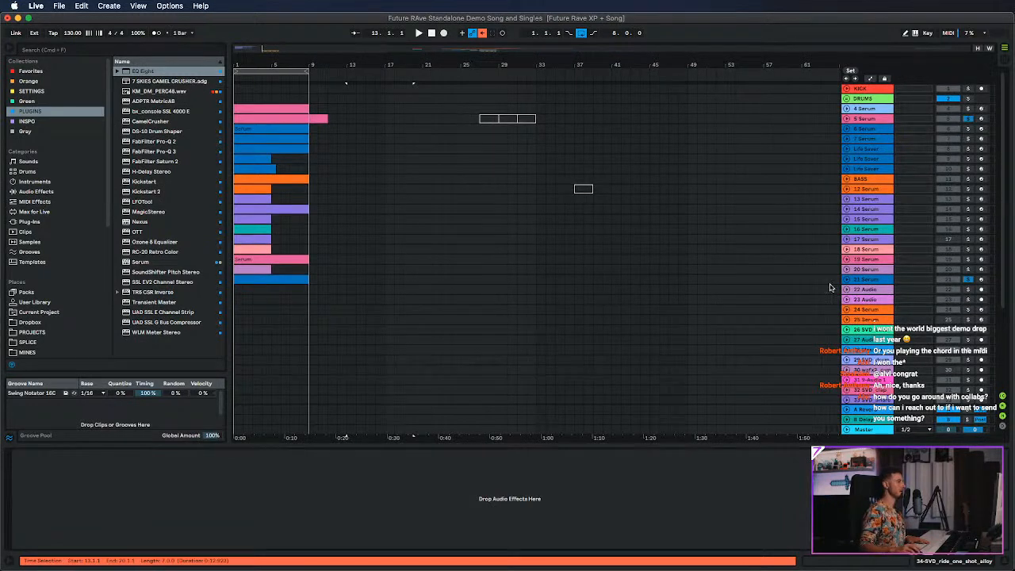
{"action": "left_click", "coordinate": [830, 309]}
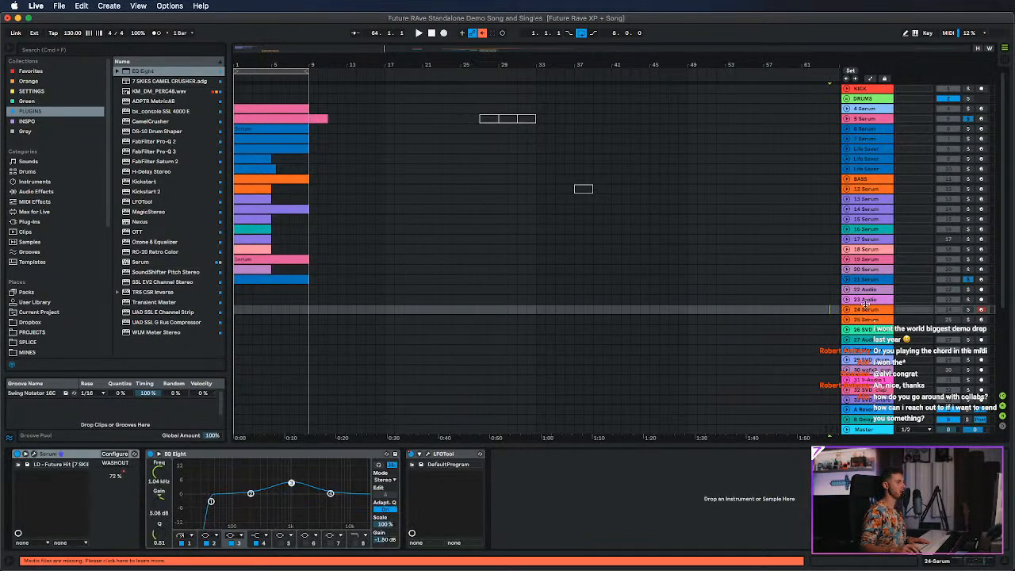
{"action": "left_click", "coordinate": [867, 301]}
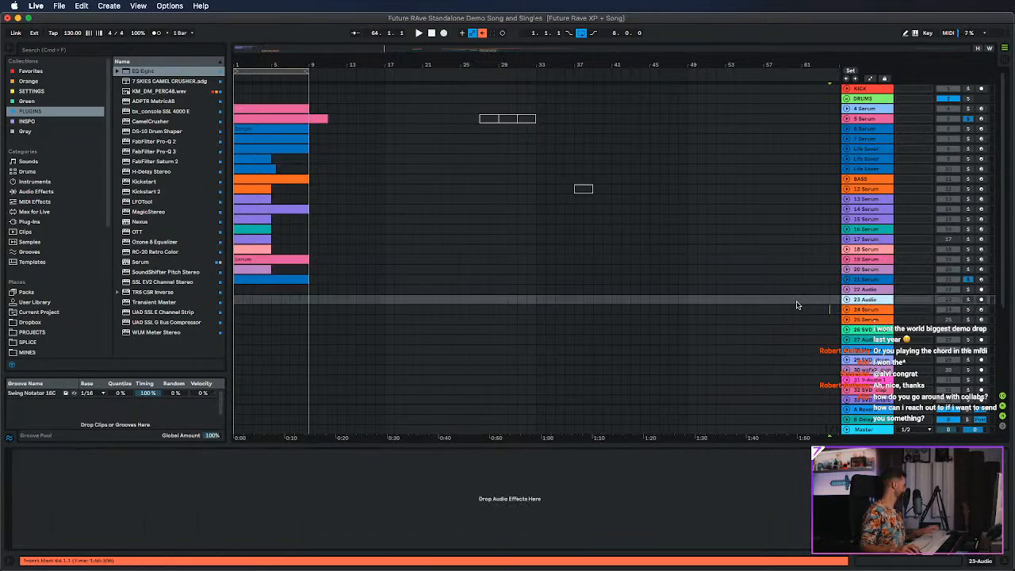
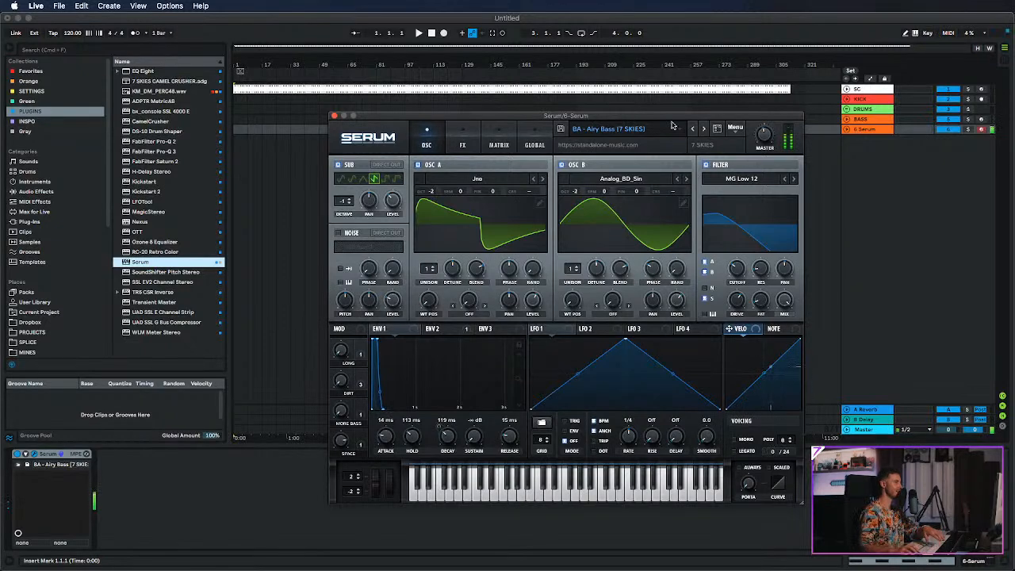
Audition the bass presets on the 6 Serum track one after another, from BA - AlmostTechHouse to BA - BassKickTom.
{"action": "left_click", "coordinate": [704, 130]}
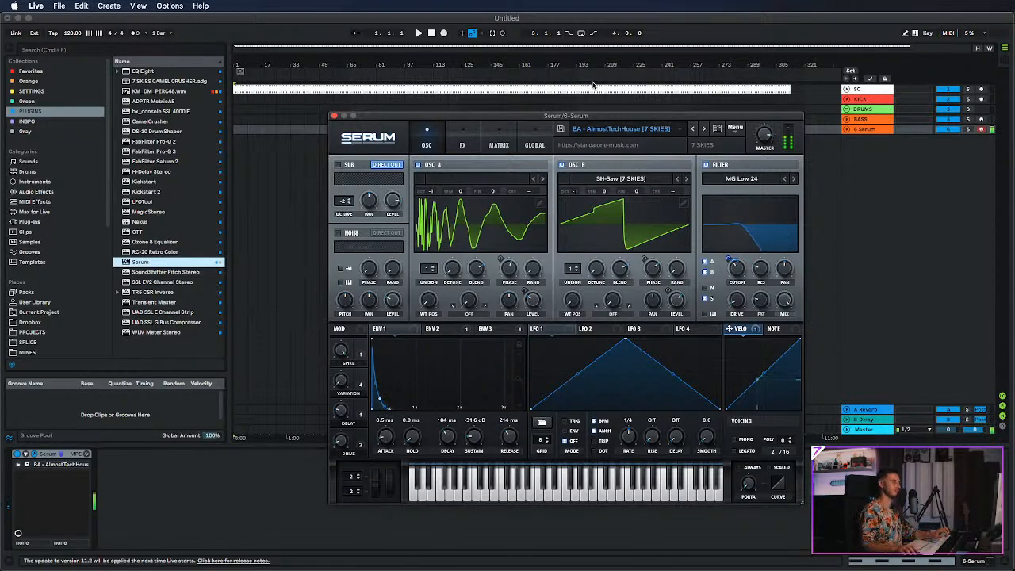
{"action": "left_click", "coordinate": [704, 129]}
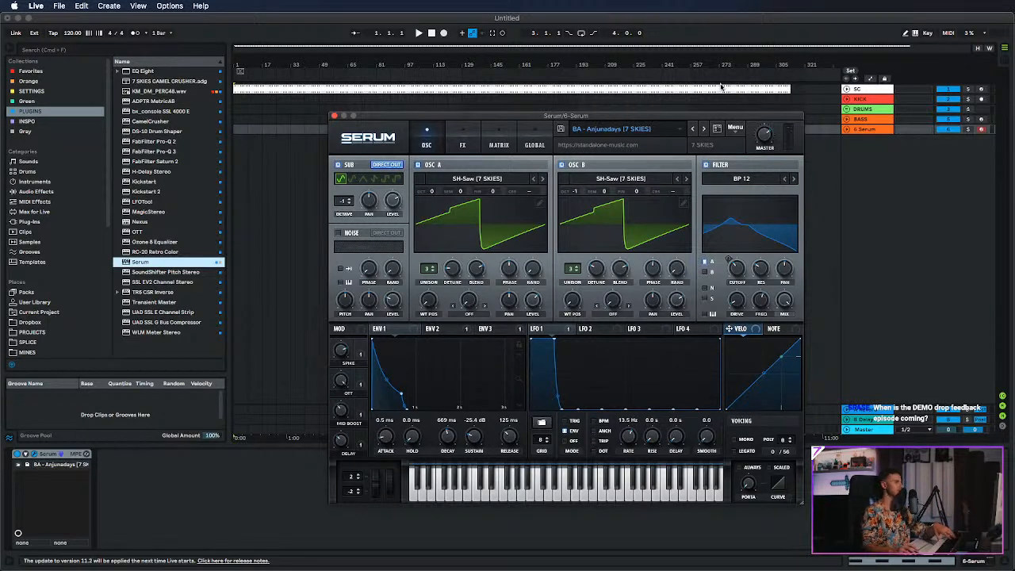
{"action": "left_click", "coordinate": [704, 130]}
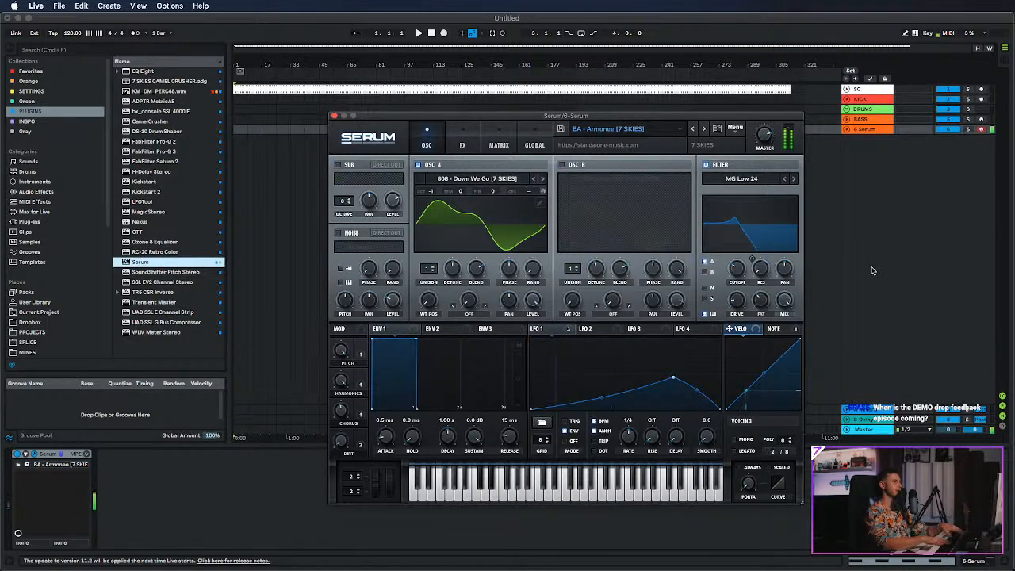
{"action": "left_click", "coordinate": [703, 130]}
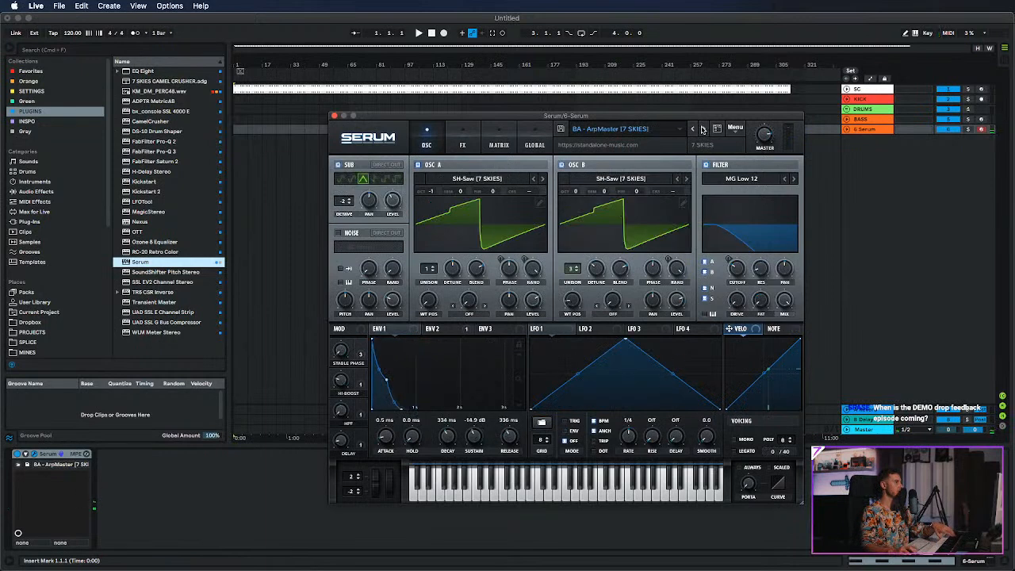
{"action": "left_click", "coordinate": [703, 130]}
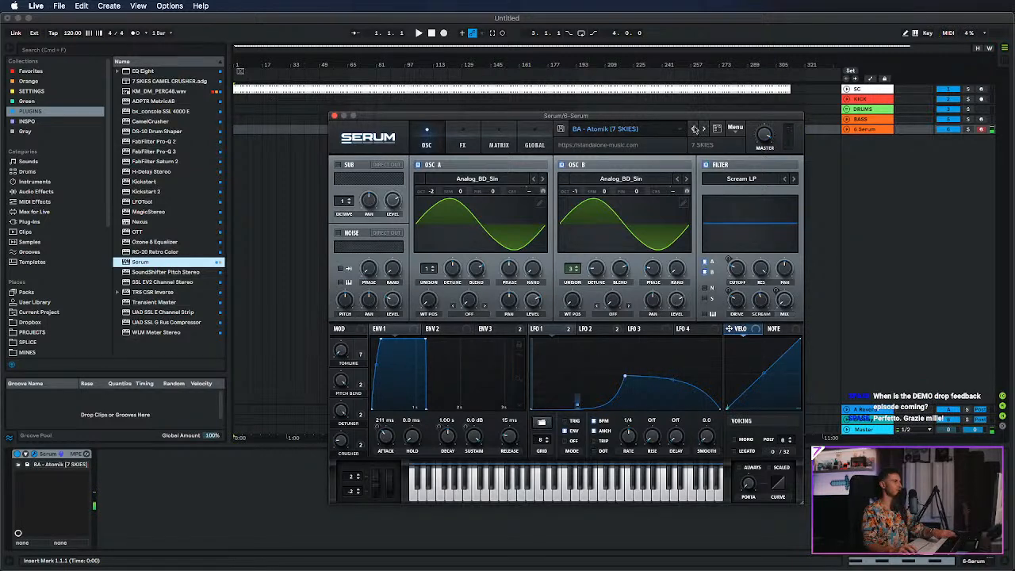
{"action": "left_click", "coordinate": [704, 129]}
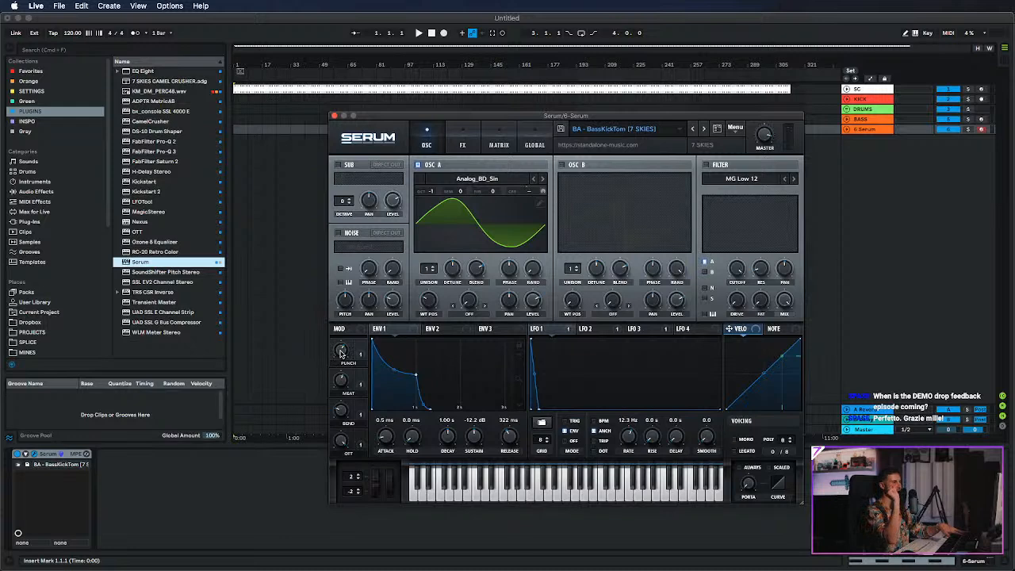
Sweep the Punch macro of BA - BassKickTom between 0% and 100% and vary the Meat macro while playing notes.
{"action": "left_click_drag", "start_coordinate": [342, 352], "coordinate": [340, 505]}
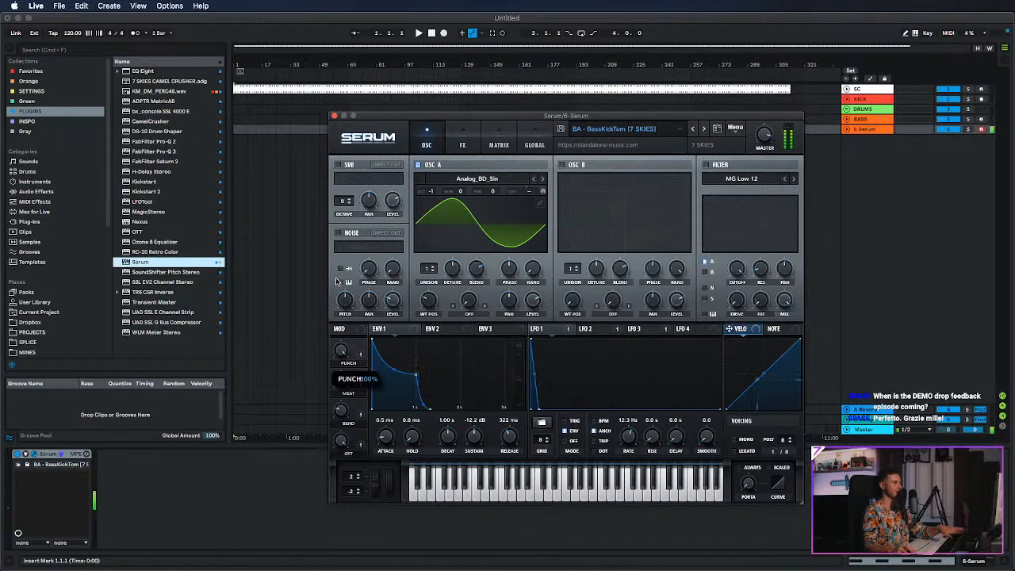
{"action": "left_click_drag", "start_coordinate": [323, 544], "coordinate": [299, 180]}
{"action": "left_click_drag", "start_coordinate": [342, 354], "coordinate": [344, 472]}
{"action": "left_click_drag", "start_coordinate": [341, 382], "coordinate": [329, 294]}
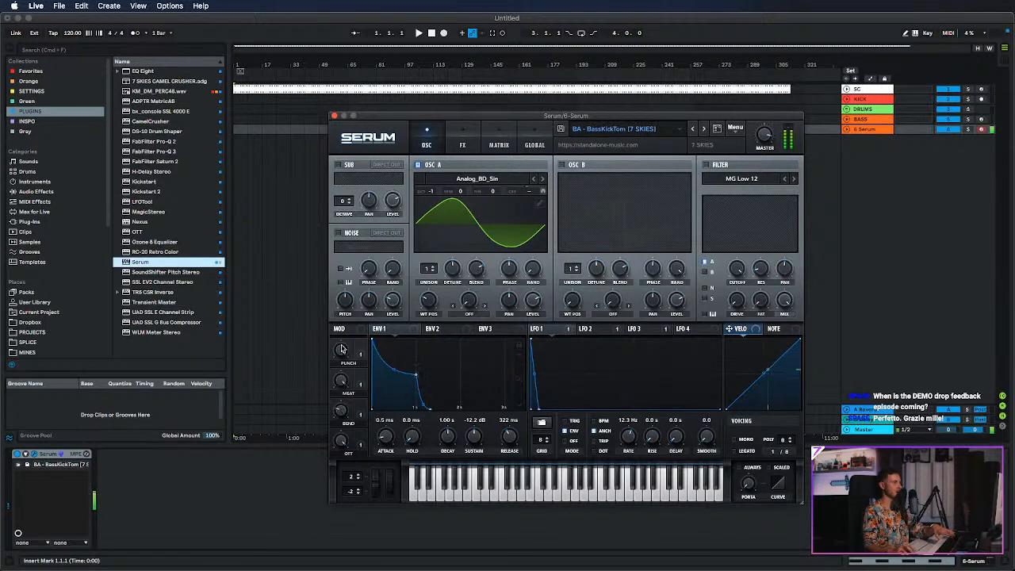
{"action": "left_click_drag", "start_coordinate": [341, 384], "coordinate": [356, 561]}
{"action": "left_click_drag", "start_coordinate": [340, 382], "coordinate": [340, 380]}
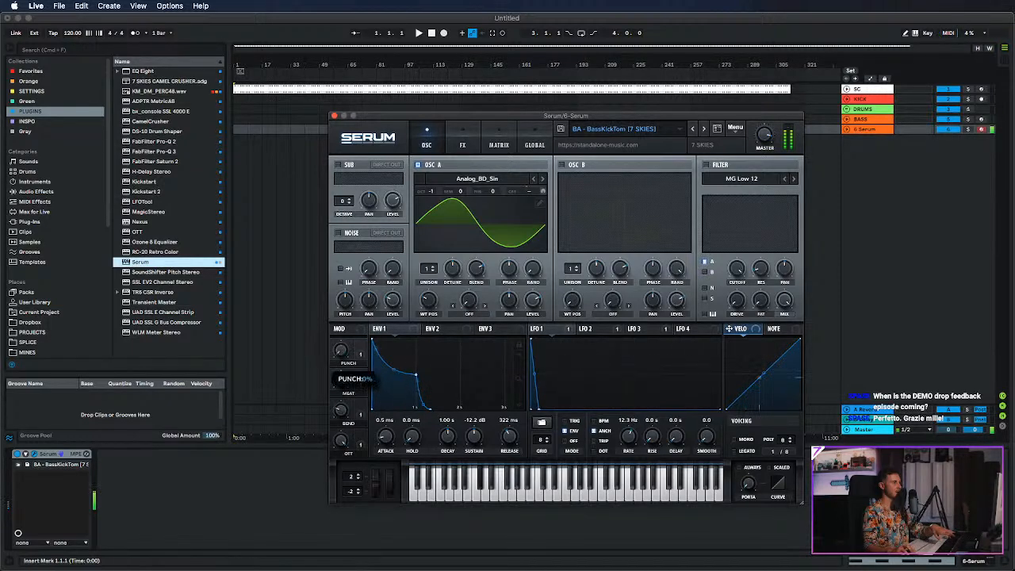
{"action": "left_click_drag", "start_coordinate": [341, 350], "coordinate": [339, 397]}
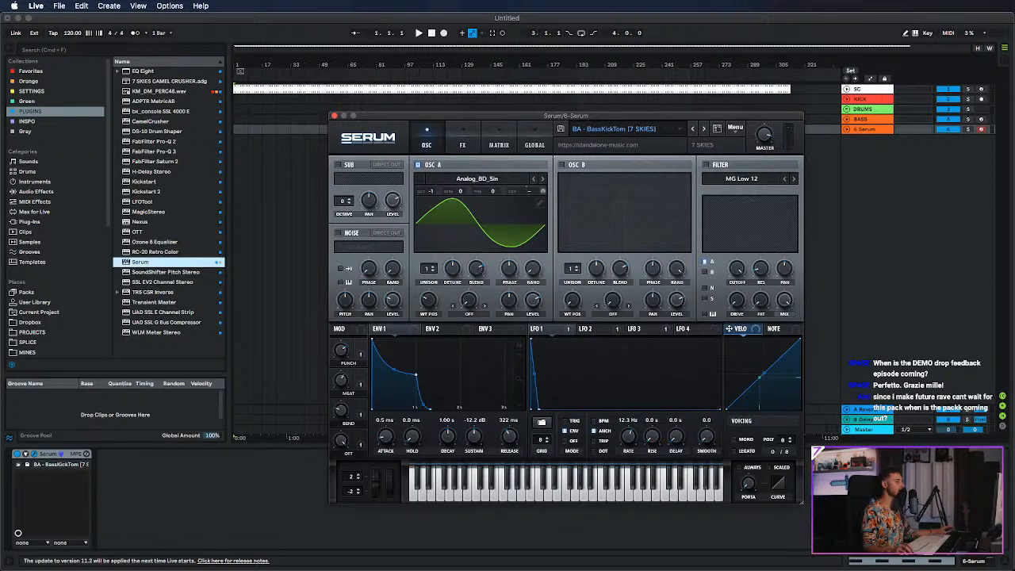
Switch to Safari and return to the Serum window in Ableton Live.
{"action": "key", "text": "super+Tab"}
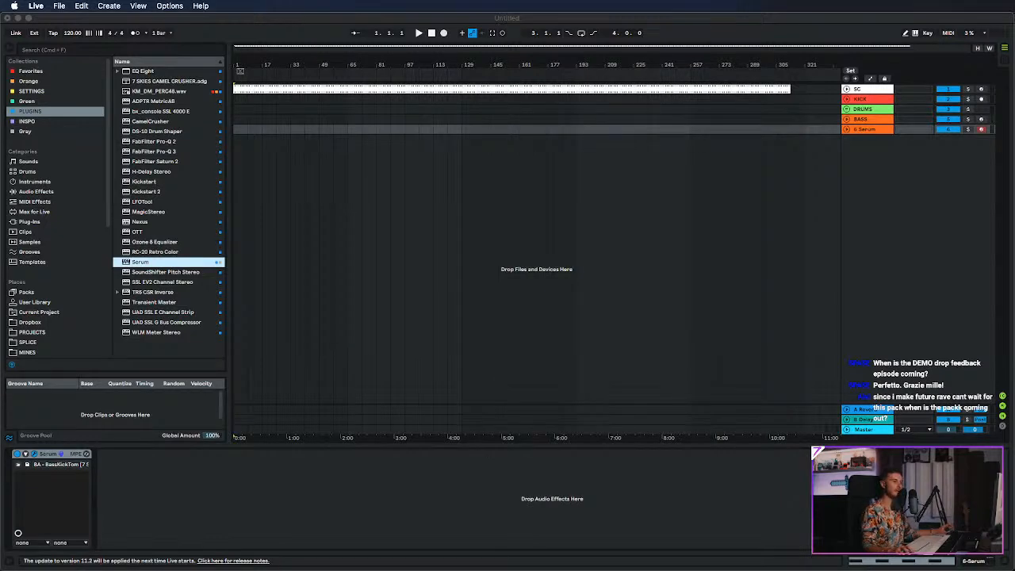
{"action": "key", "text": "super+Tab"}
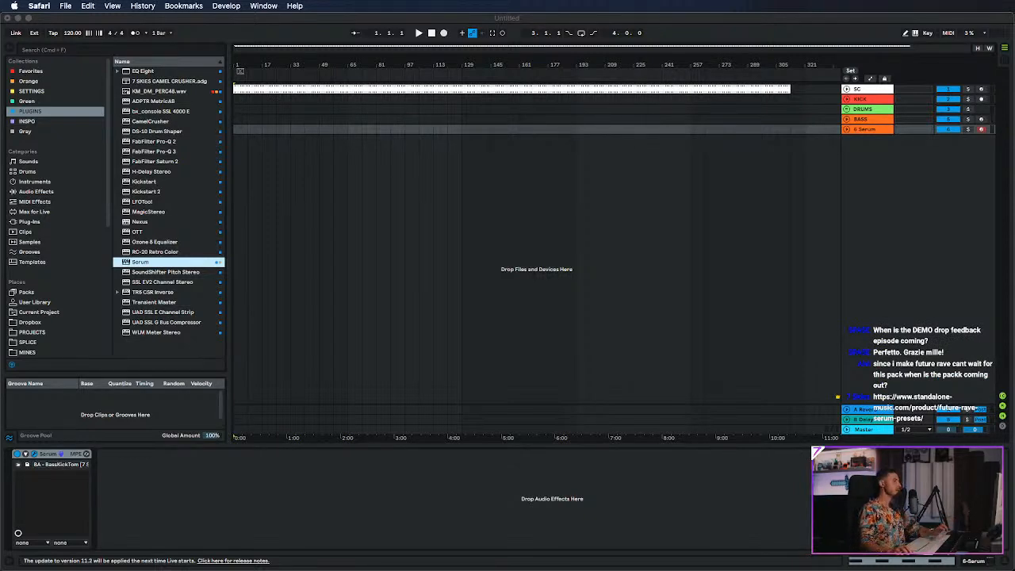
{"action": "left_click", "coordinate": [722, 367]}
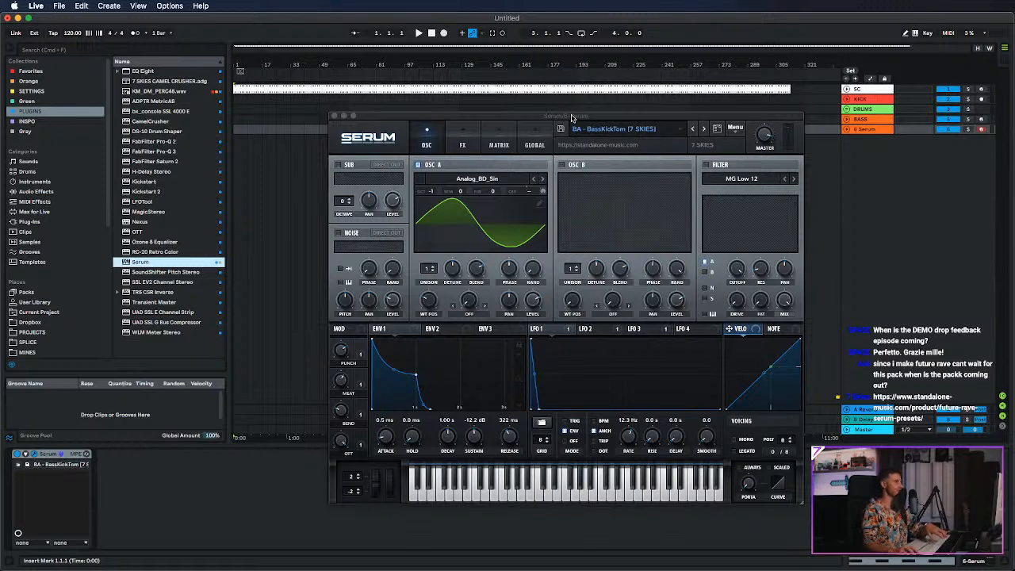
Move the Serum window up slightly and audition the next bass presets, BA - ConeShaker and BA - Doom.
{"action": "left_click", "coordinate": [341, 412]}
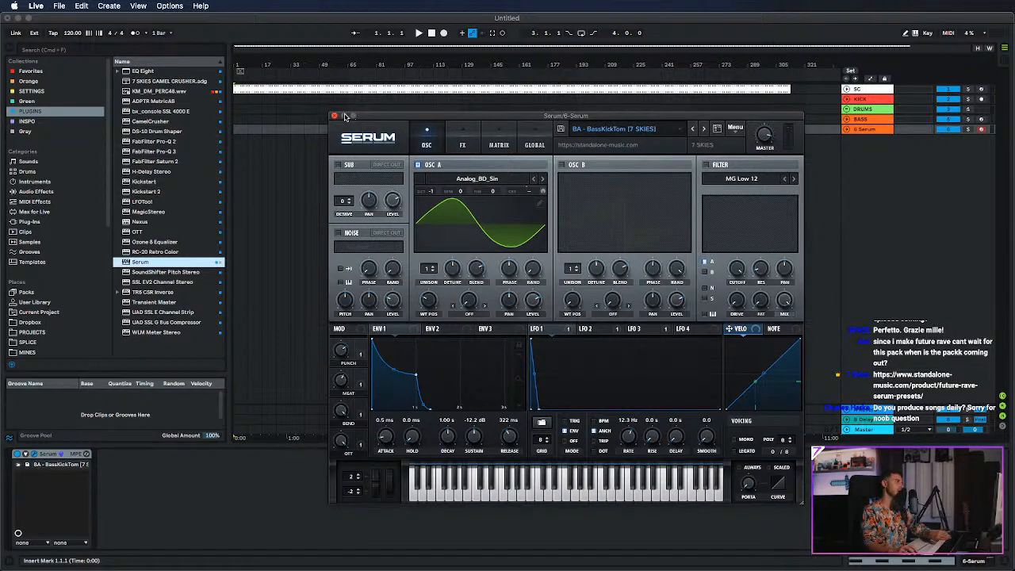
{"action": "mouse_move", "coordinate": [371, 120]}
{"action": "left_mouse_down"}
{"action": "mouse_move", "coordinate": [371, 100]}
{"action": "mouse_move", "coordinate": [362, 104]}
{"action": "left_mouse_up"}
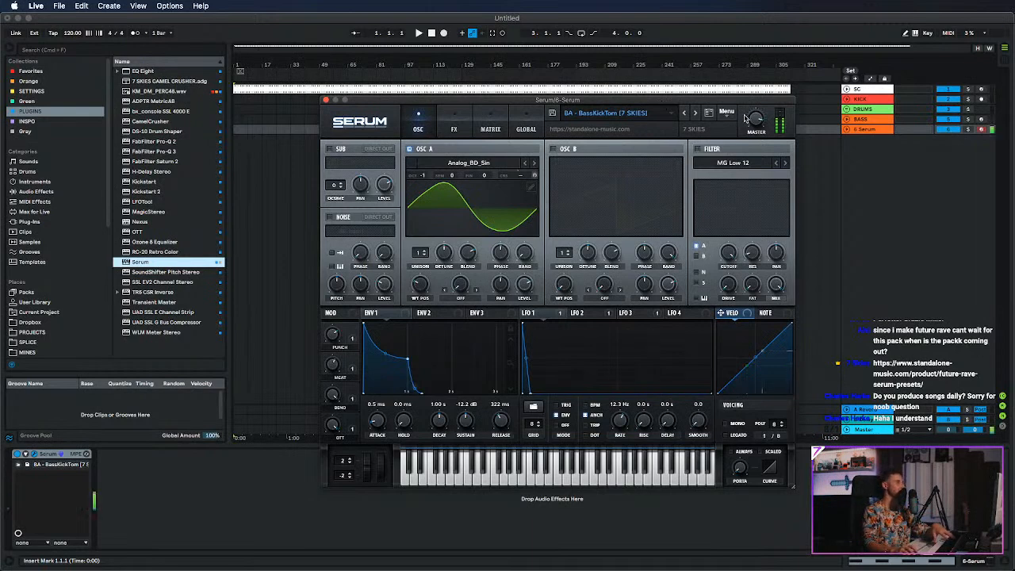
{"action": "left_click", "coordinate": [695, 115]}
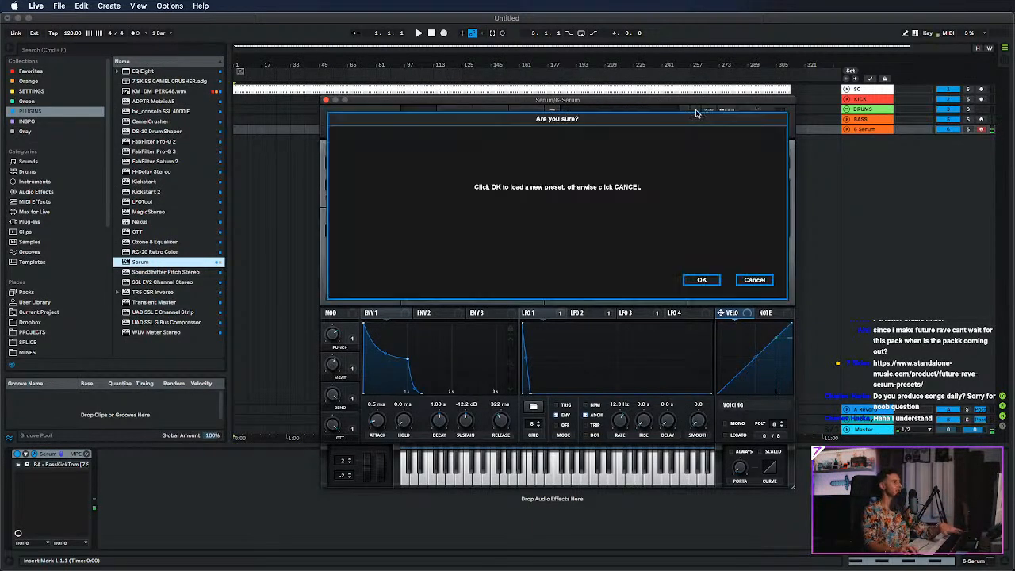
{"action": "left_click", "coordinate": [706, 277]}
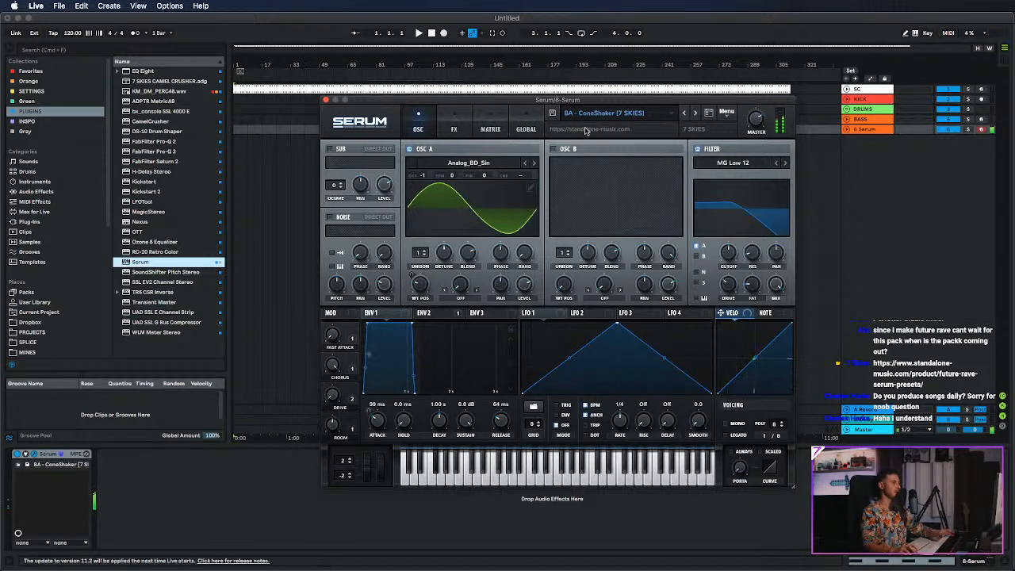
{"action": "left_click", "coordinate": [697, 115]}
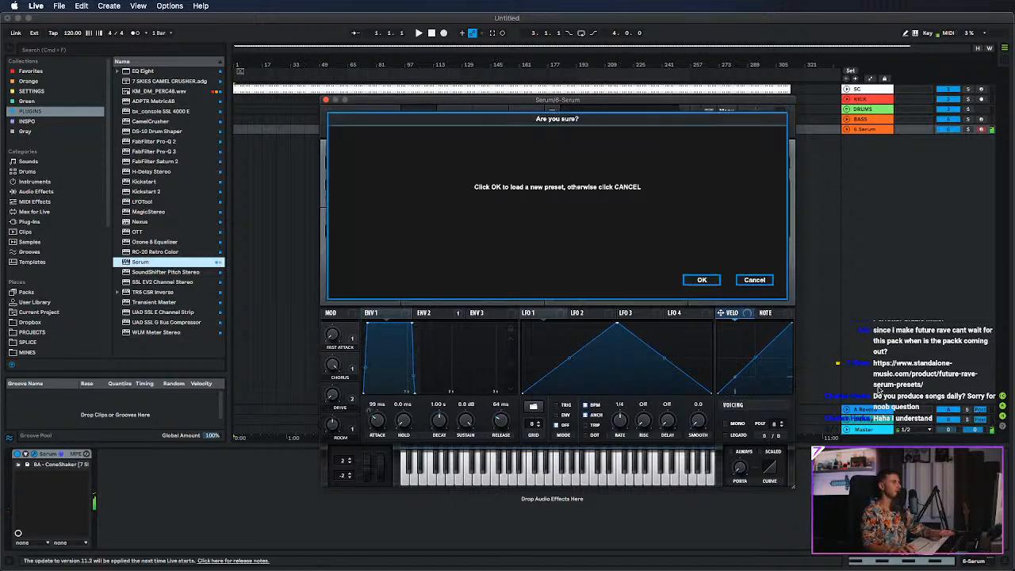
{"action": "left_click", "coordinate": [704, 280]}
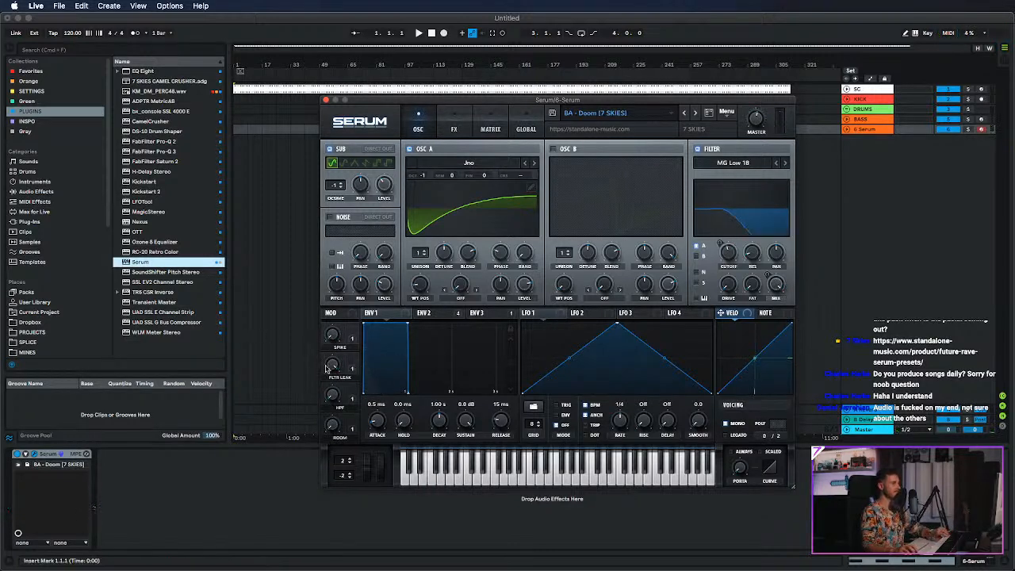
{"action": "mouse_move", "coordinate": [334, 368]}
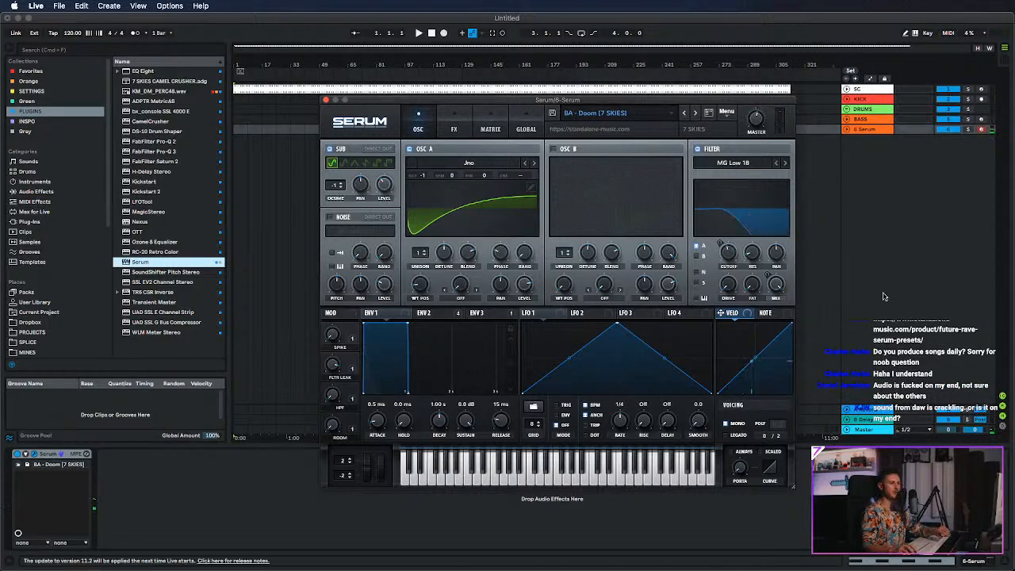
Unfold the Master track, raise its volume to 0 dB, and return to BA - Doom in Serum.
{"action": "left_click", "coordinate": [847, 430]}
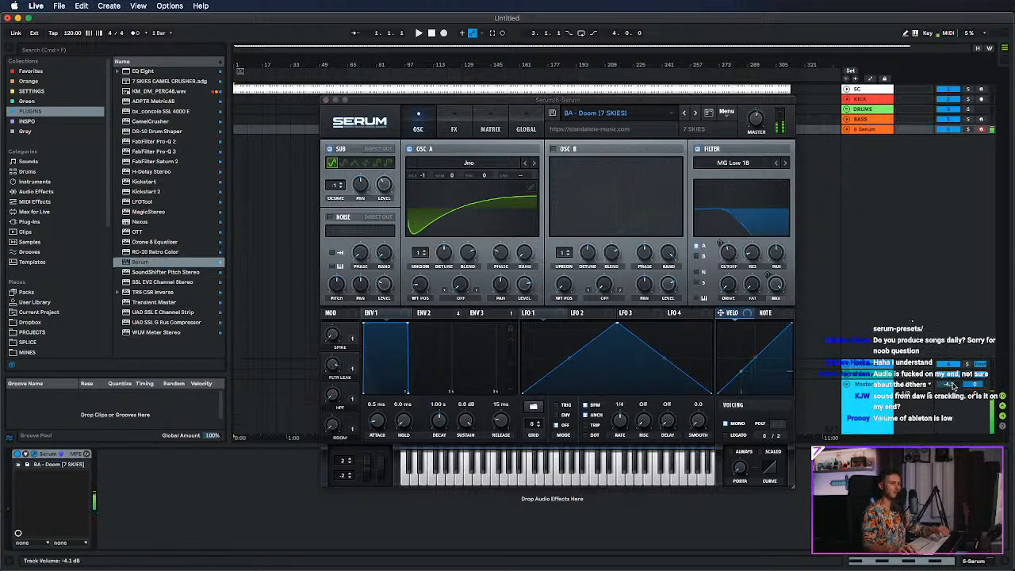
{"action": "left_click_drag", "start_coordinate": [954, 386], "coordinate": [954, 373]}
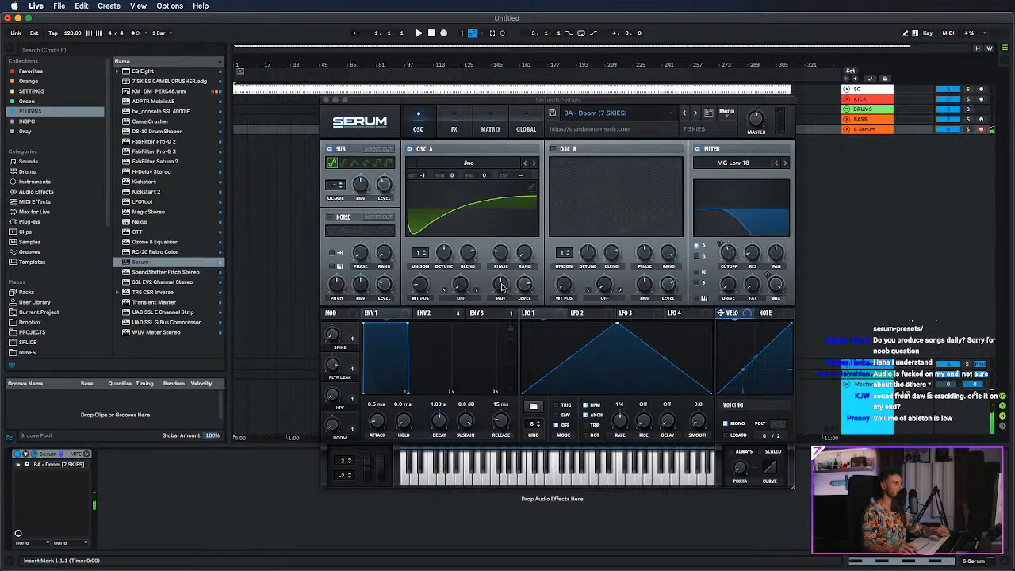
{"action": "left_click", "coordinate": [337, 367]}
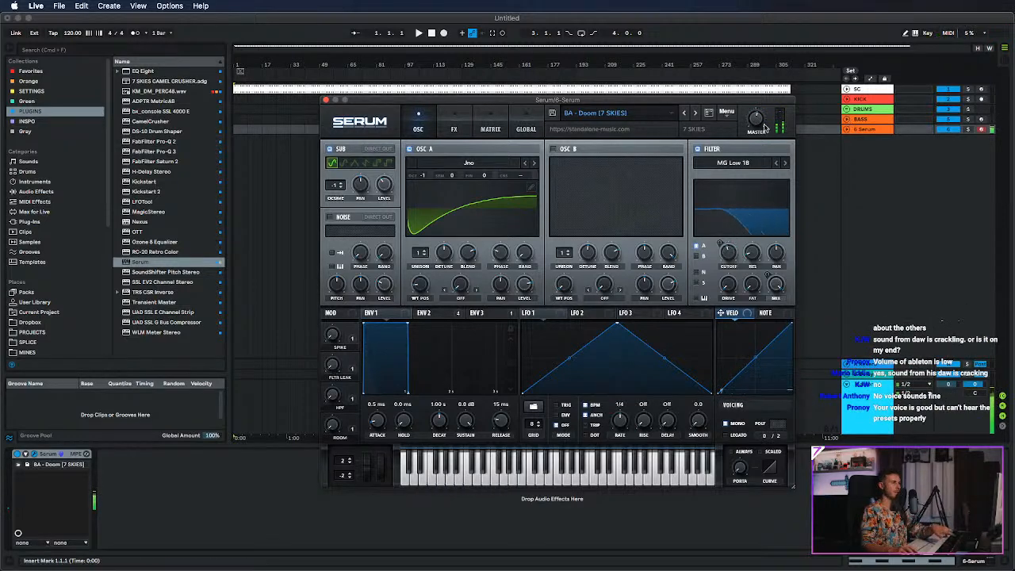
{"action": "mouse_move", "coordinate": [759, 104]}
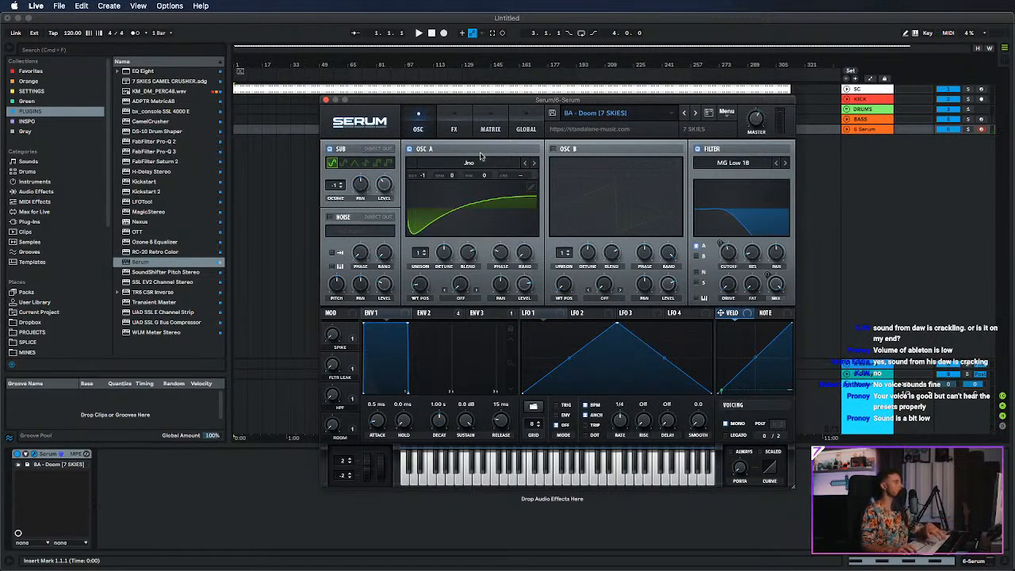
Load the next bass preset, BA - FutureRave2p0, and reselect the 6 Serum track after checking the Master track for devices.
{"action": "left_click", "coordinate": [695, 113]}
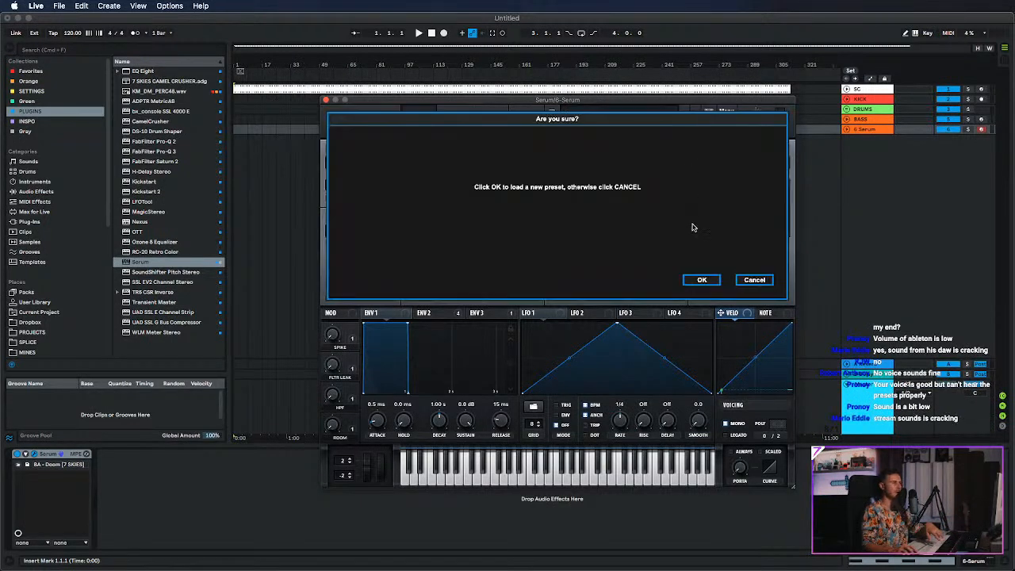
{"action": "left_click", "coordinate": [695, 277]}
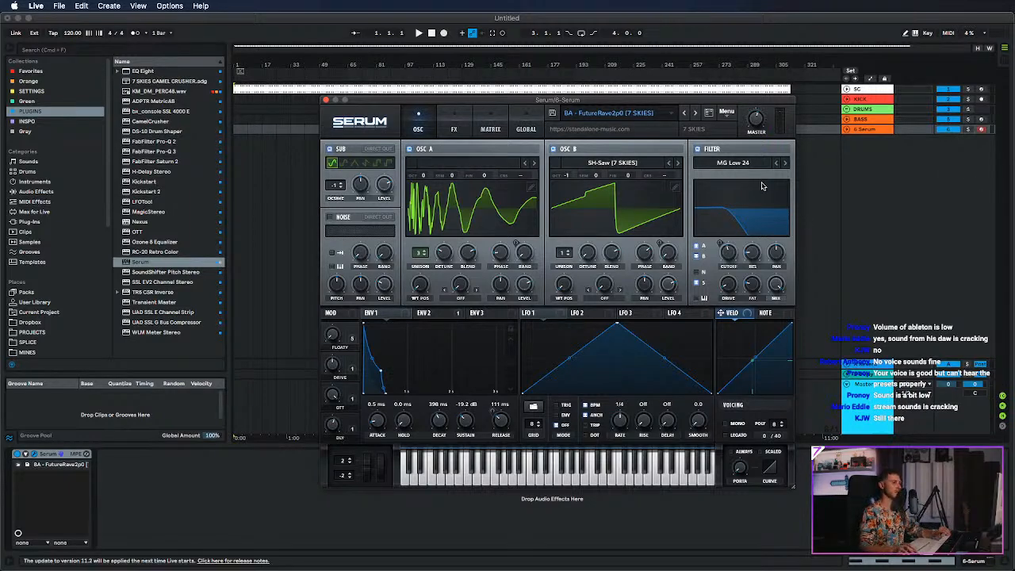
{"action": "left_click", "coordinate": [861, 409]}
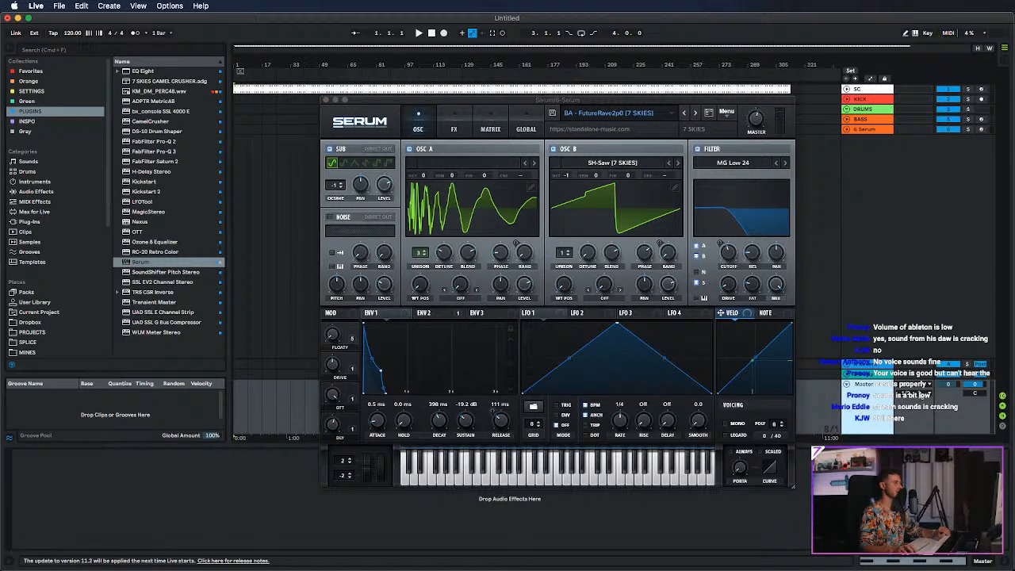
{"action": "left_click", "coordinate": [867, 128]}
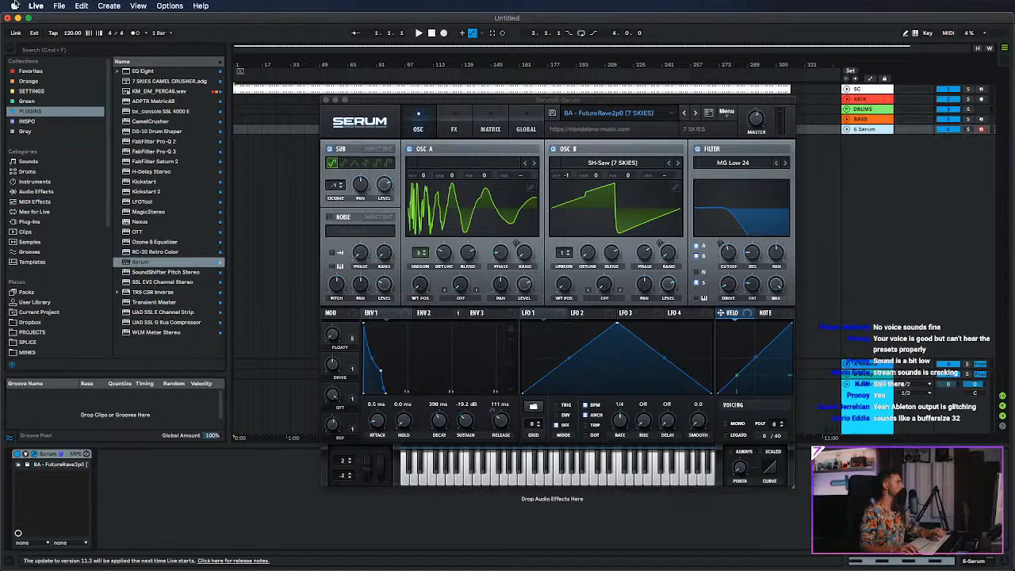
Set Live's audio buffer size in the preferences, first trying 128 samples and settling on 256 samples.
{"action": "left_click", "coordinate": [59, 6]}
{"action": "mouse_move", "coordinate": [36, 6]}
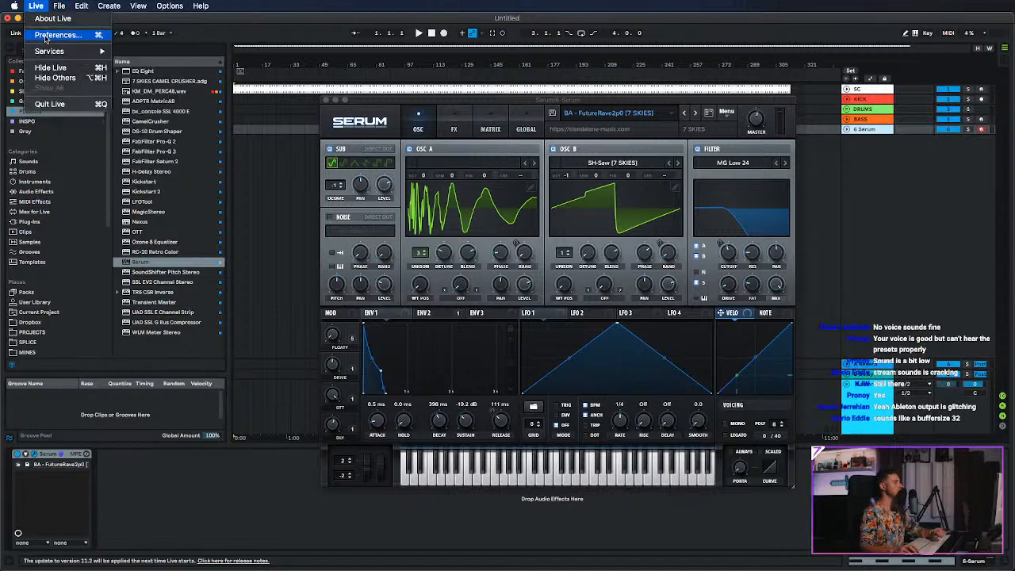
{"action": "left_click", "coordinate": [43, 35]}
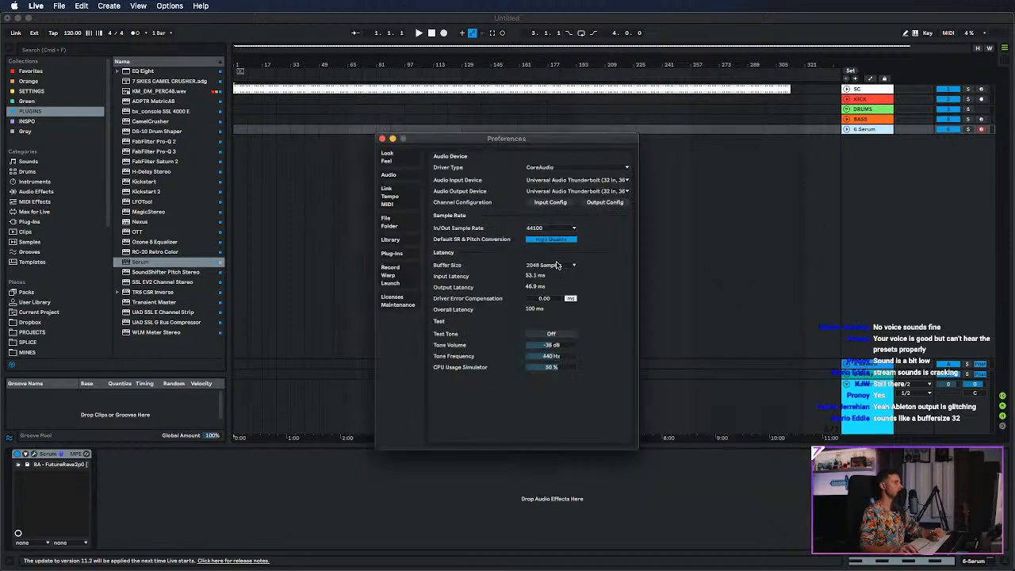
{"action": "left_click", "coordinate": [553, 265]}
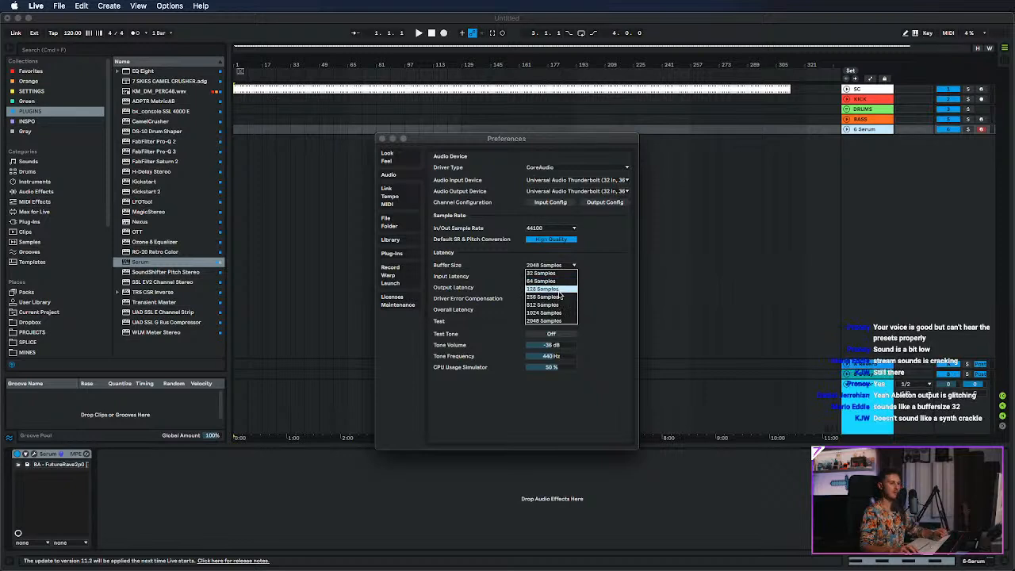
{"action": "left_click", "coordinate": [559, 290]}
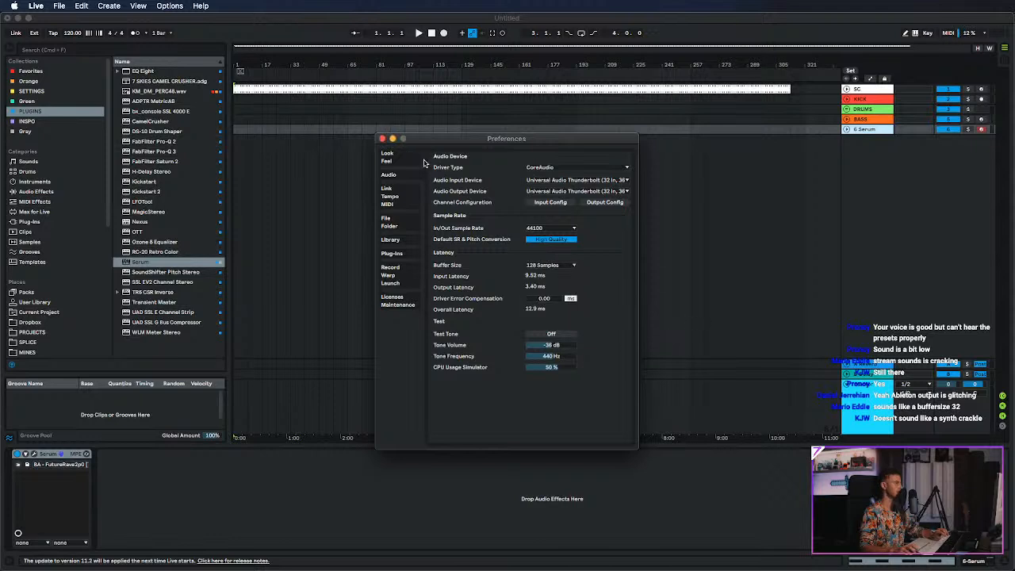
{"action": "left_click", "coordinate": [555, 265]}
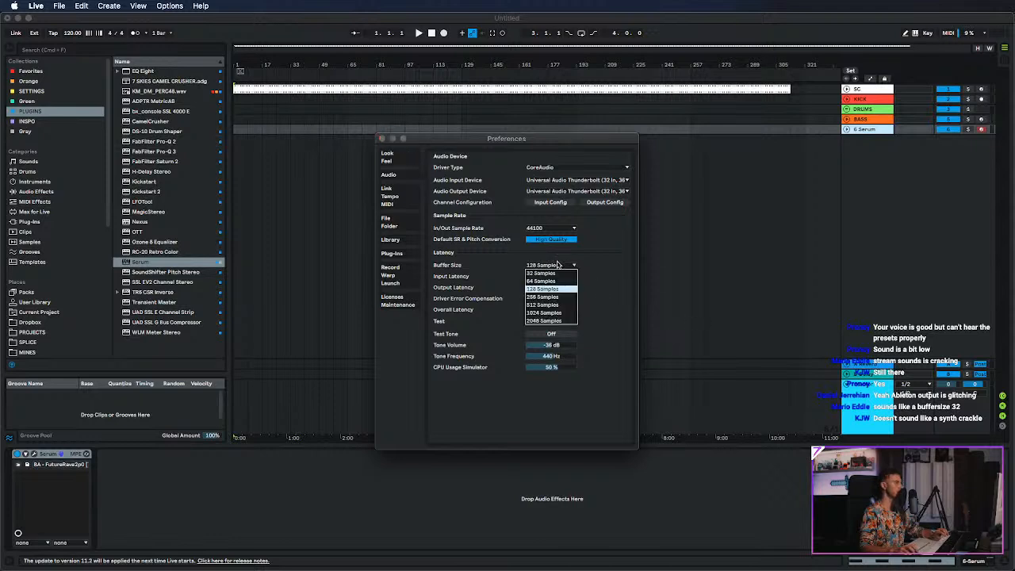
{"action": "left_click", "coordinate": [557, 291]}
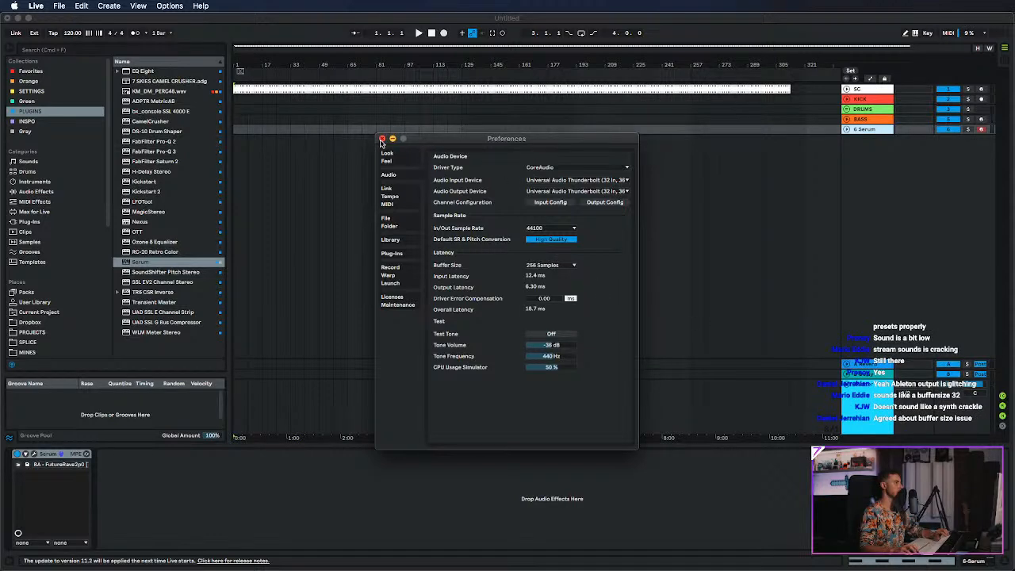
{"action": "left_click", "coordinate": [382, 138]}
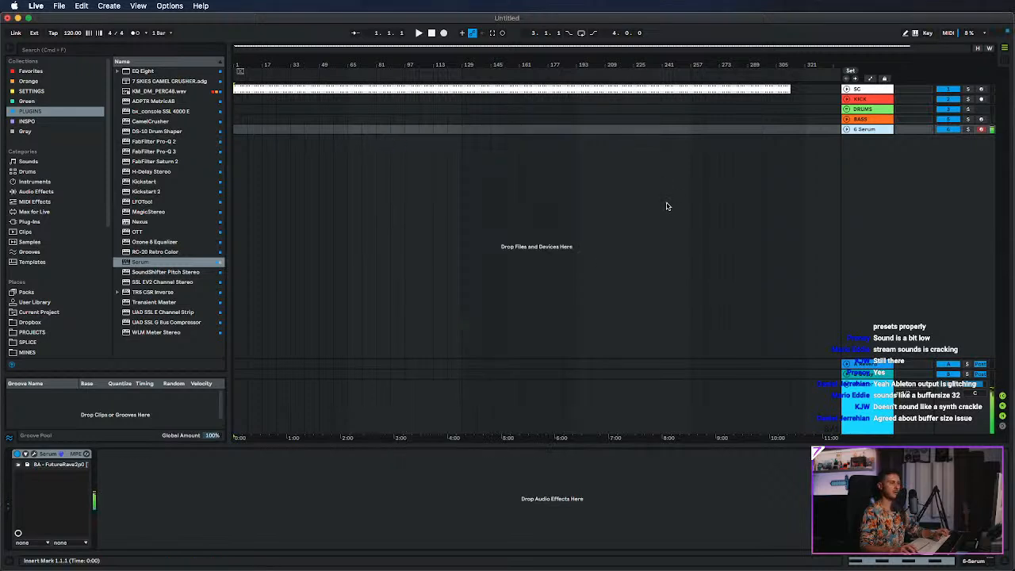
Reopen the Serum window of the 6 Serum track and switch to Streamlabs Desktop.
{"action": "left_click", "coordinate": [34, 455]}
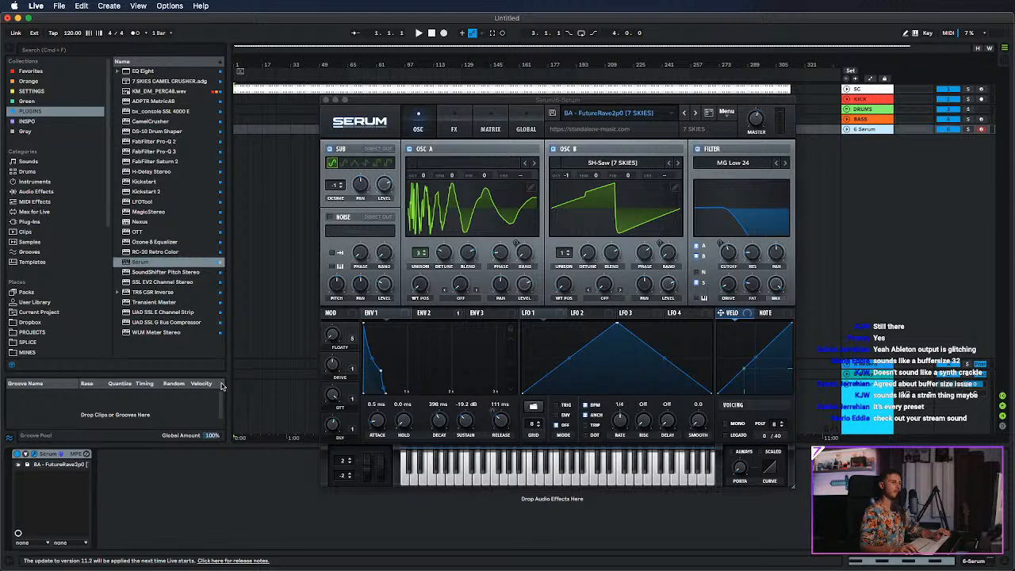
{"action": "left_click", "coordinate": [245, 388]}
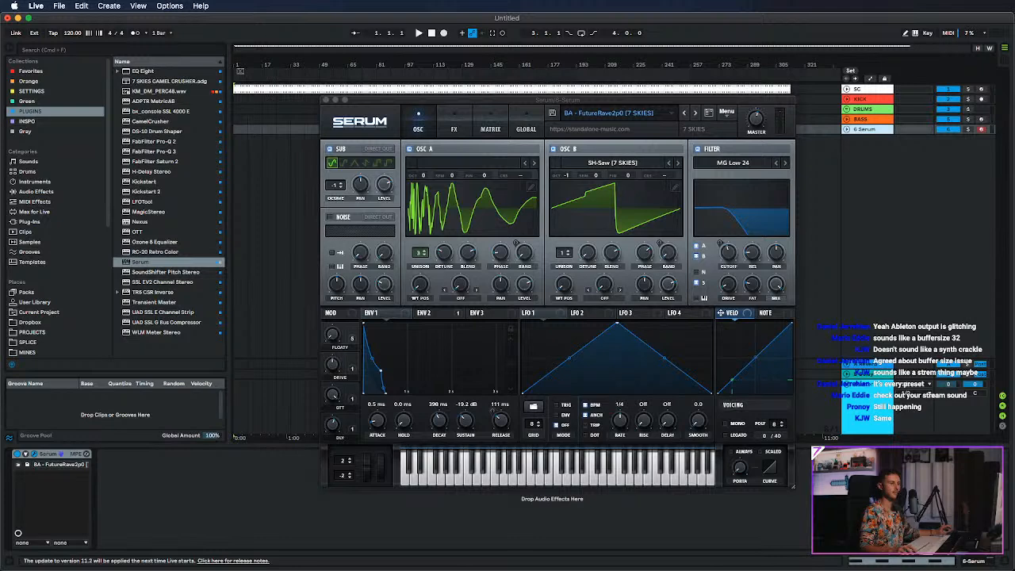
{"action": "key", "text": "super+Tab"}
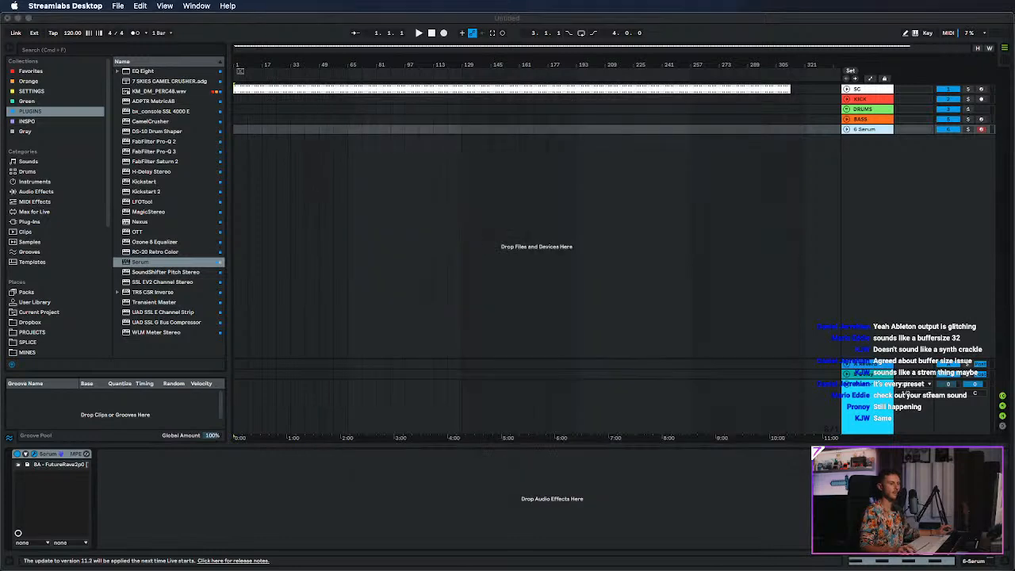